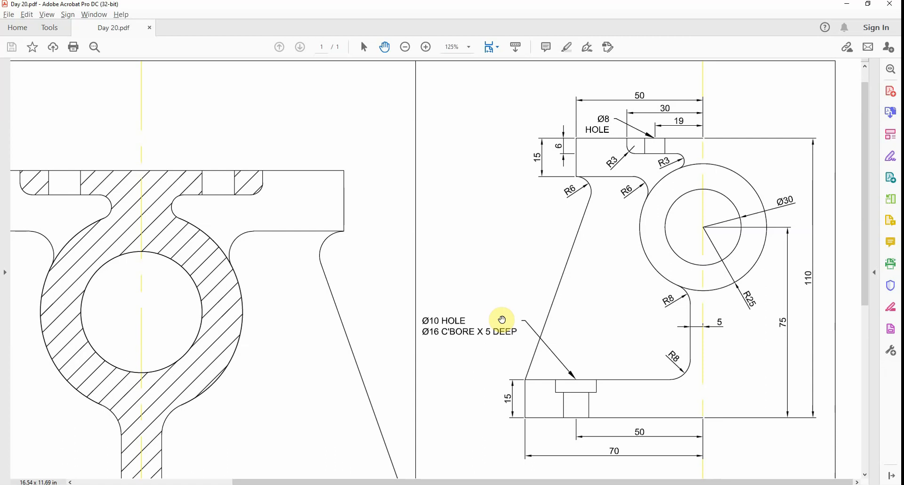
# Examine the dimensioned half view in the Day 20 reference drawing
pyautogui.keyDown('ctrl'); pyautogui.scroll(-2, 303, 254); pyautogui.keyUp('ctrl')
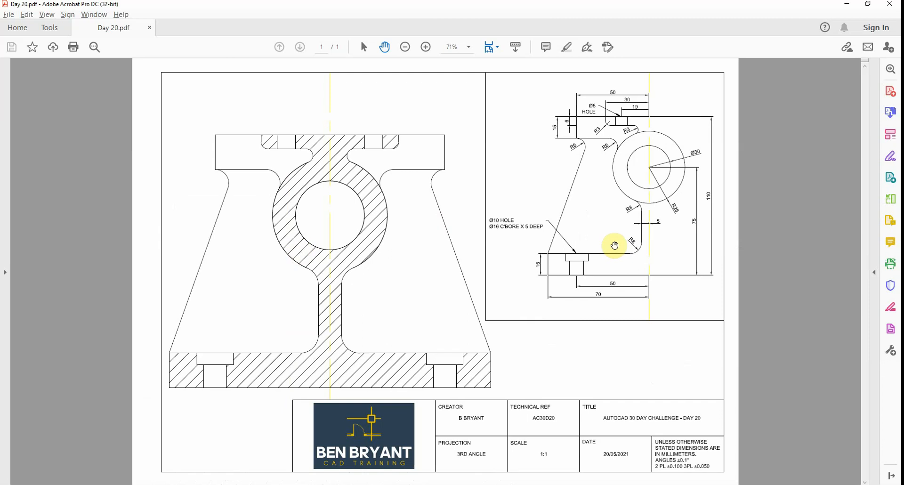
pyautogui.keyDown('ctrl'); pyautogui.scroll(4, 616, 244); pyautogui.keyUp('ctrl')
pyautogui.moveTo(675, 210); pyautogui.dragTo(460, 292)
pyautogui.keyDown('ctrl'); pyautogui.scroll(-1, 490, 277); pyautogui.keyUp('ctrl')
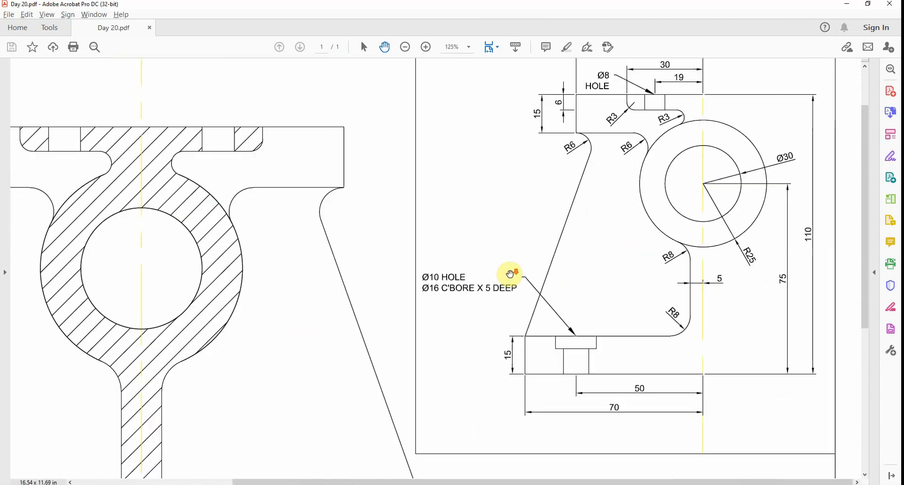
pyautogui.scroll(1, 541, 289)
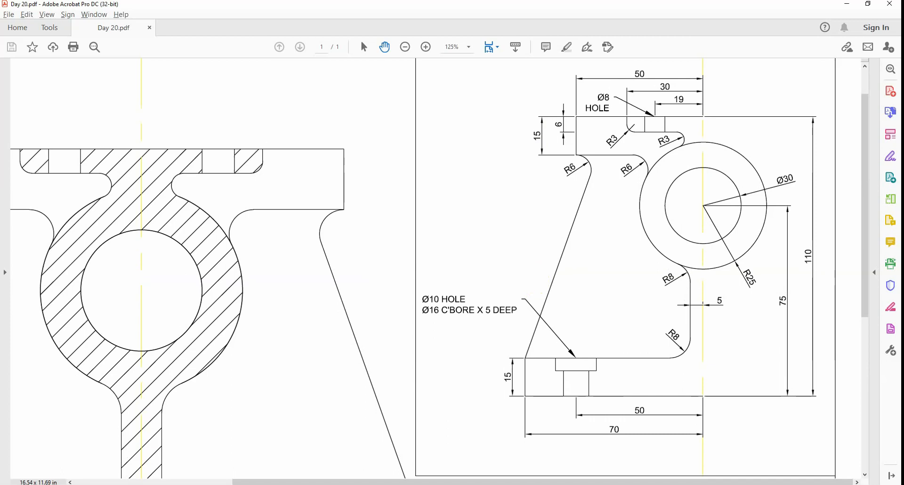
# Switch to AutoCAD and draw a horizontal and a vertical construction line through the origin 0,0
pyautogui.hotkey('alt', 'Tab')
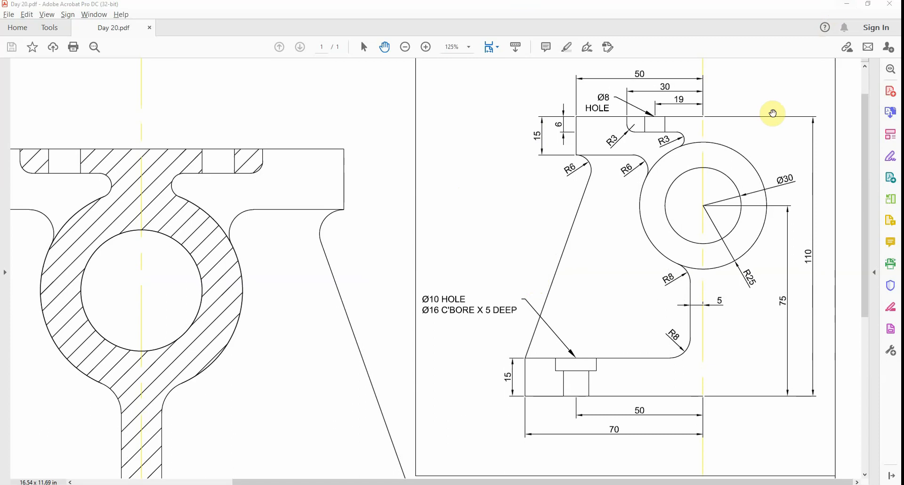
pyautogui.click(482, 484)
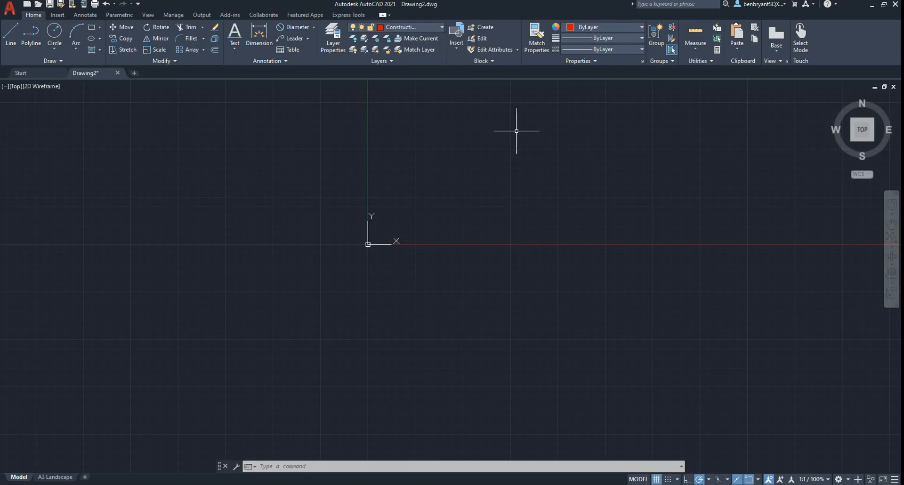
pyautogui.moveTo(519, 131); pyautogui.dragTo(465, 222, button='middle')
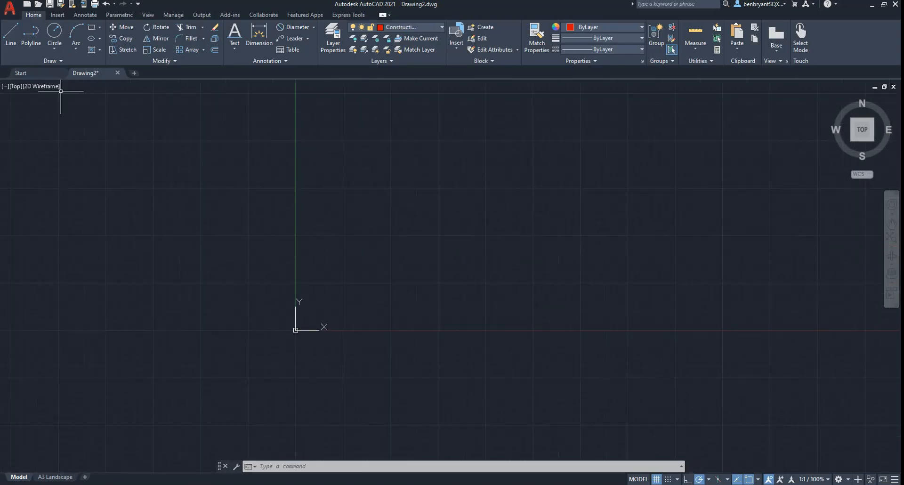
pyautogui.moveTo(371, 222); pyautogui.dragTo(464, 200, button='middle')
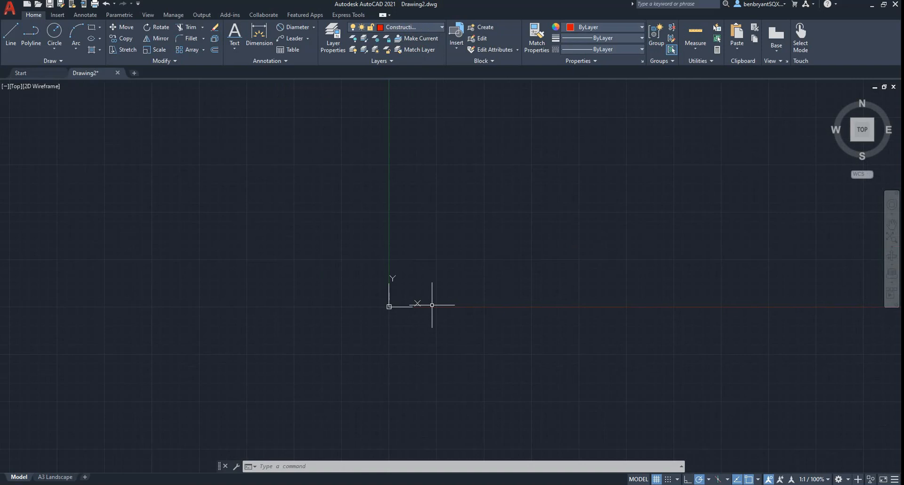
pyautogui.write('xl')
pyautogui.press('Return')
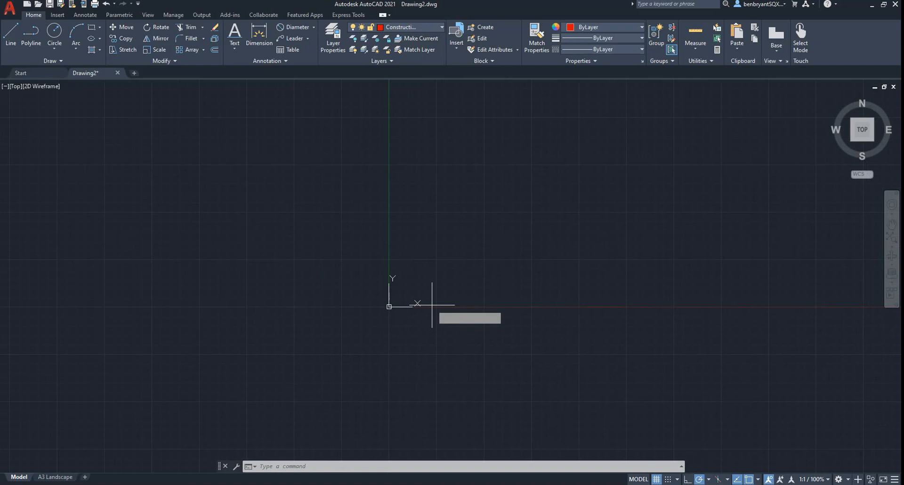
pyautogui.write('0,0')
pyautogui.press('Return')
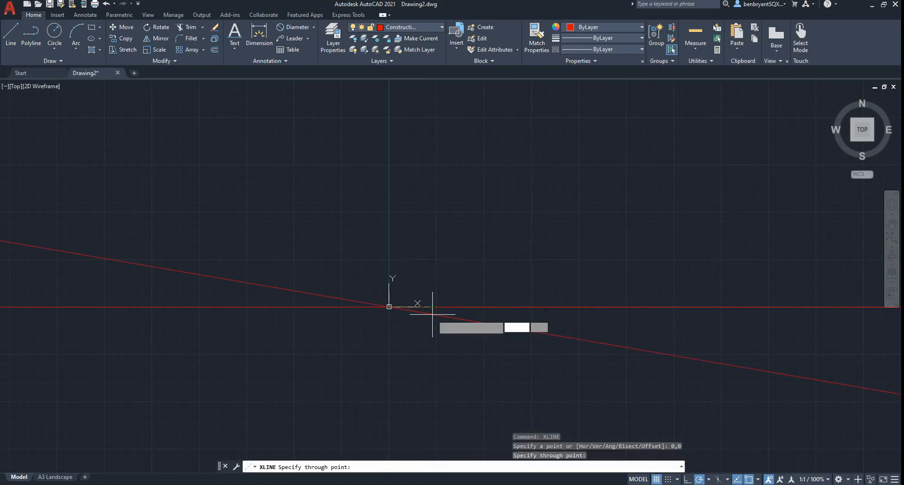
pyautogui.click(389, 363)
pyautogui.press('Escape')
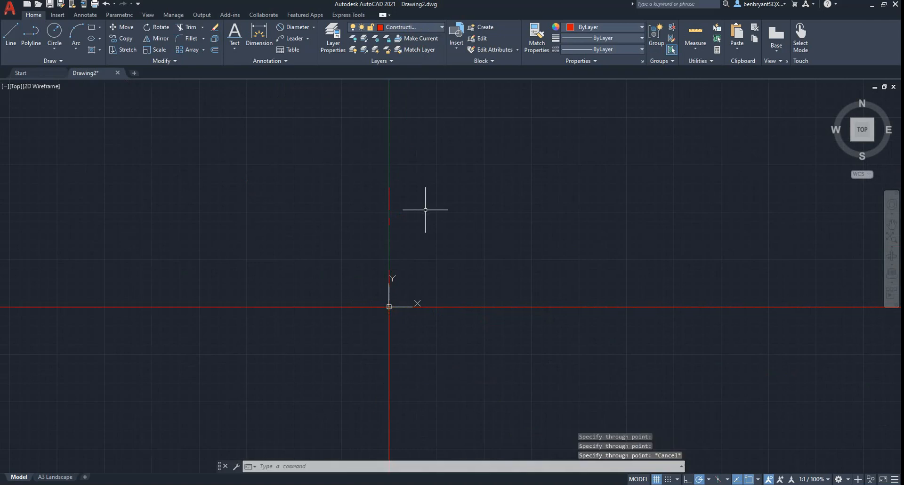
# Offset the vertical construction line through the origin 70 mm to the left for the base's outer edge
pyautogui.moveTo(445, 230)
pyautogui.mouseDown(button='middle')
pyautogui.moveTo(458, 246)
pyautogui.moveTo(567, 288)
pyautogui.mouseUp(button='middle')
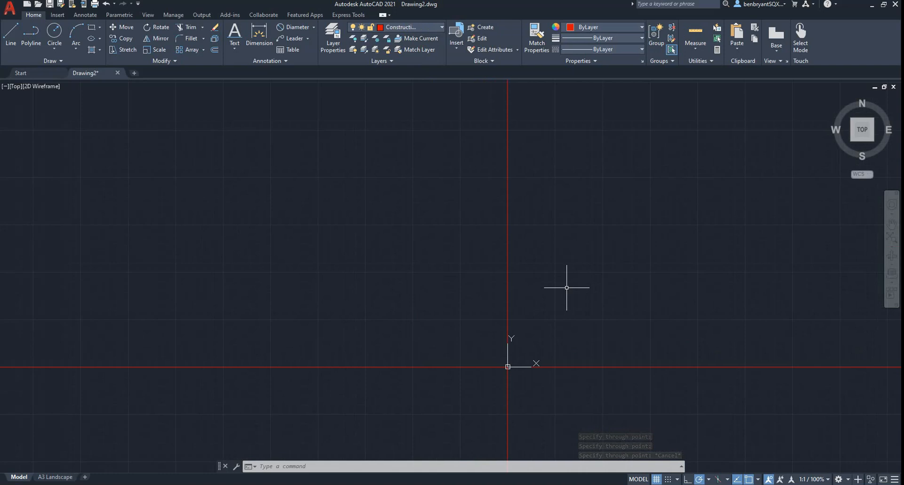
pyautogui.write('offset')
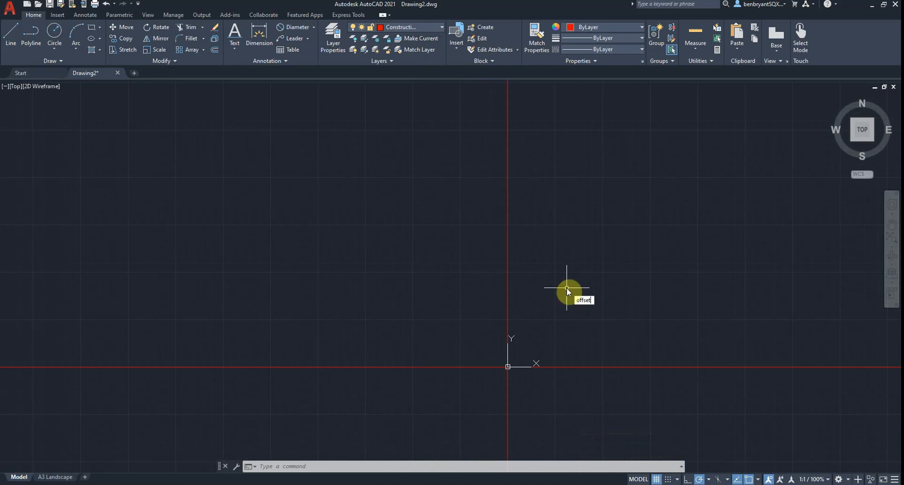
pyautogui.press('Return')
pyautogui.write('70')
pyautogui.press('Return')
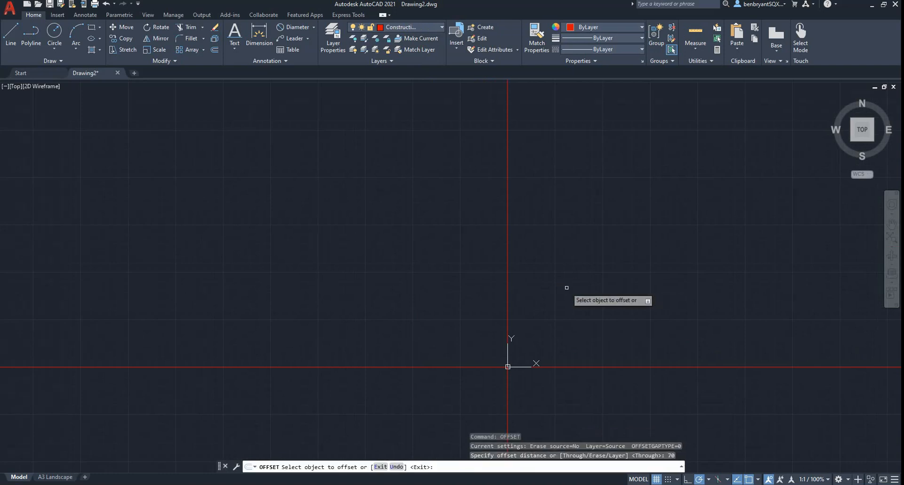
pyautogui.click(507, 256)
pyautogui.click(354, 251)
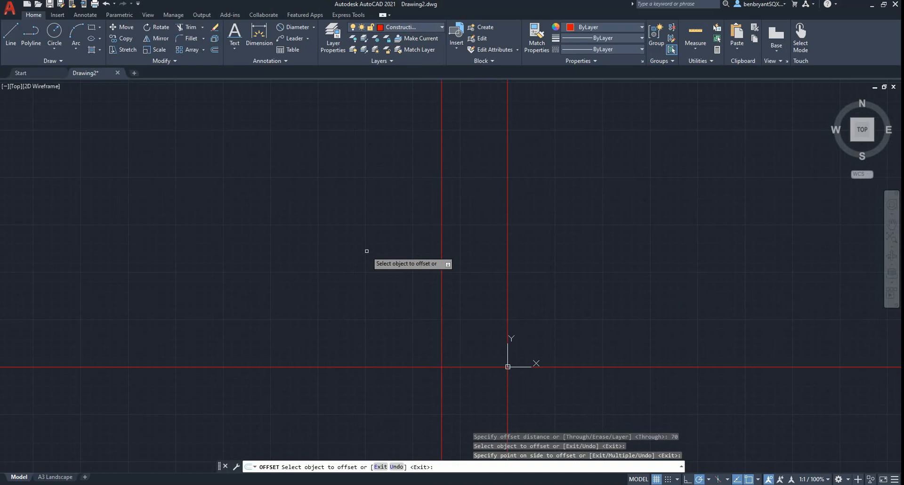
pyautogui.press('Return')
# Offset the vertical construction line through the origin 50 mm to the left for the counterbored hole's centre
pyautogui.press('Return')
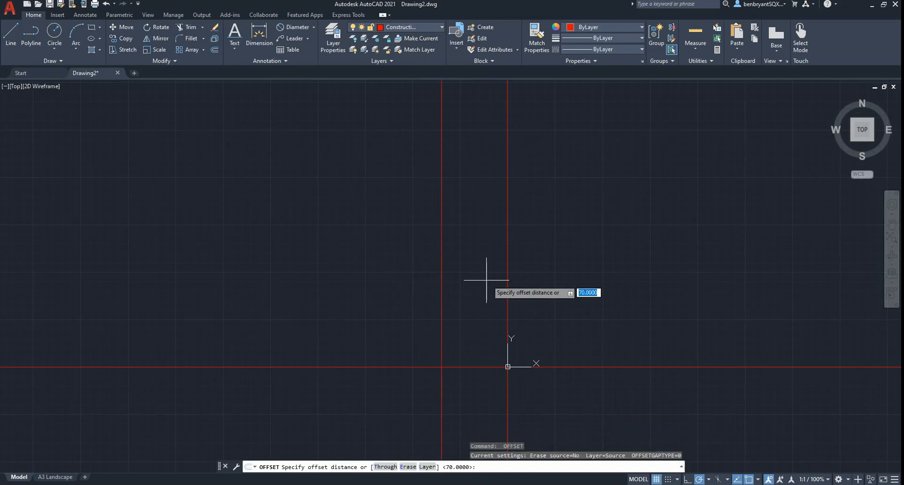
pyautogui.write('50')
pyautogui.press('Return')
pyautogui.click(507, 264)
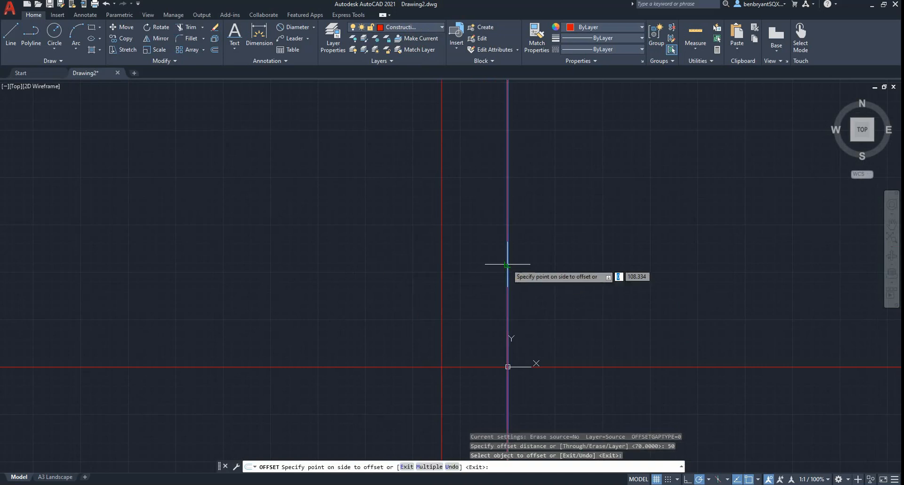
pyautogui.click(483, 269)
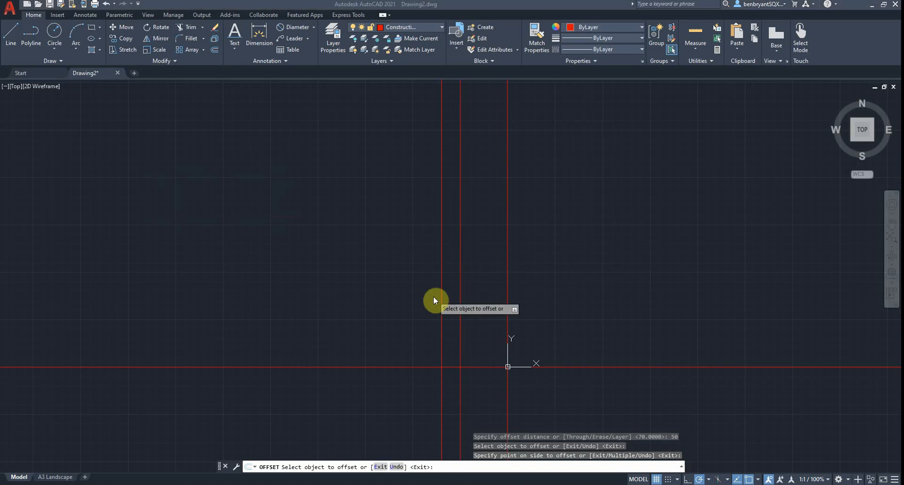
# Check the base thickness in the Day 20 PDF and offset the horizontal construction line 15 mm upward
pyautogui.hotkey('alt', 'Tab')
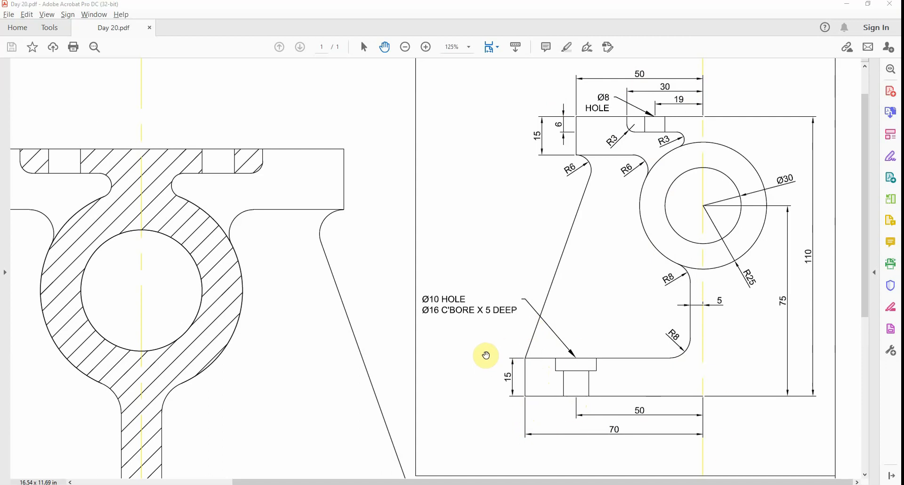
pyautogui.hotkey('alt', 'Tab')
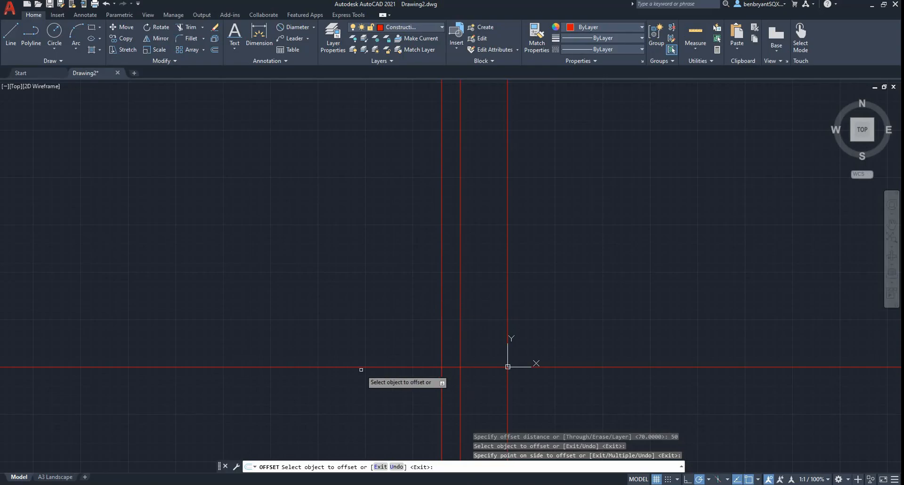
pyautogui.press('Return')
pyautogui.press('Return')
pyautogui.write('15')
pyautogui.press('Return')
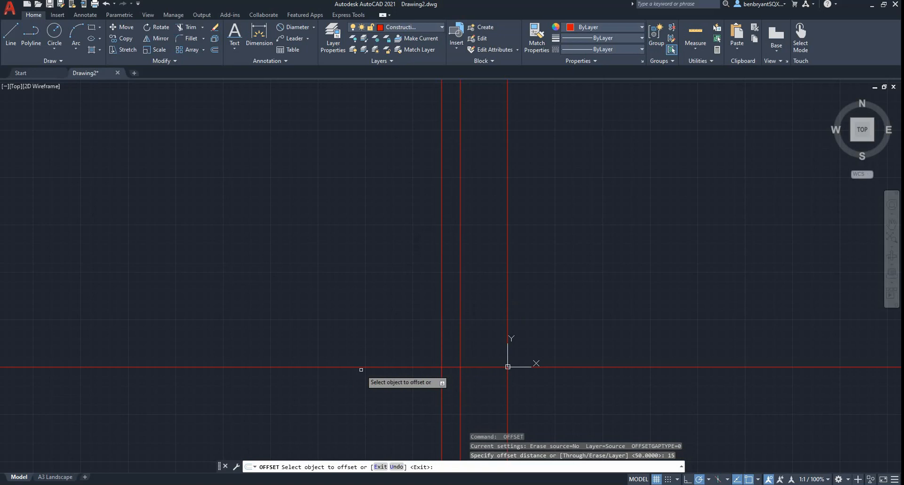
pyautogui.click(398, 367)
pyautogui.click(393, 333)
# Draw the 70 by 15 mm base rectangle between the origin and the outer construction line intersection
pyautogui.scroll(4, 485, 371)
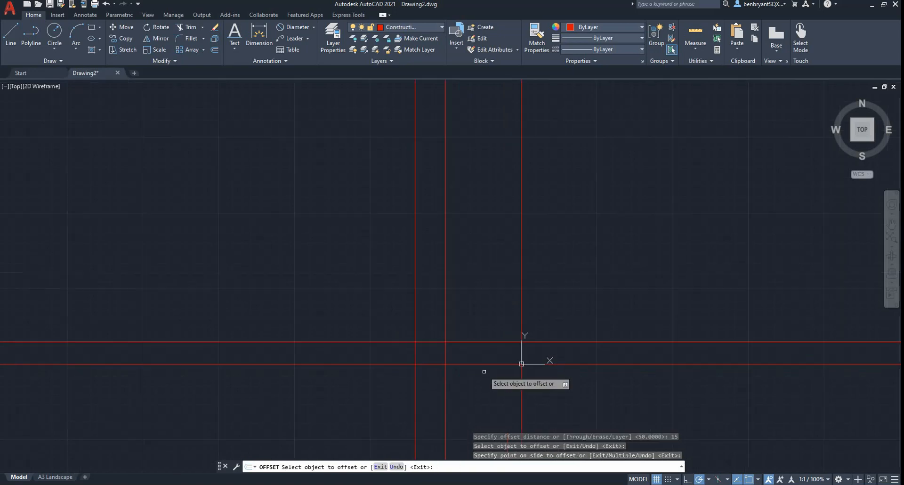
pyautogui.moveTo(466, 354); pyautogui.dragTo(409, 334, button='middle')
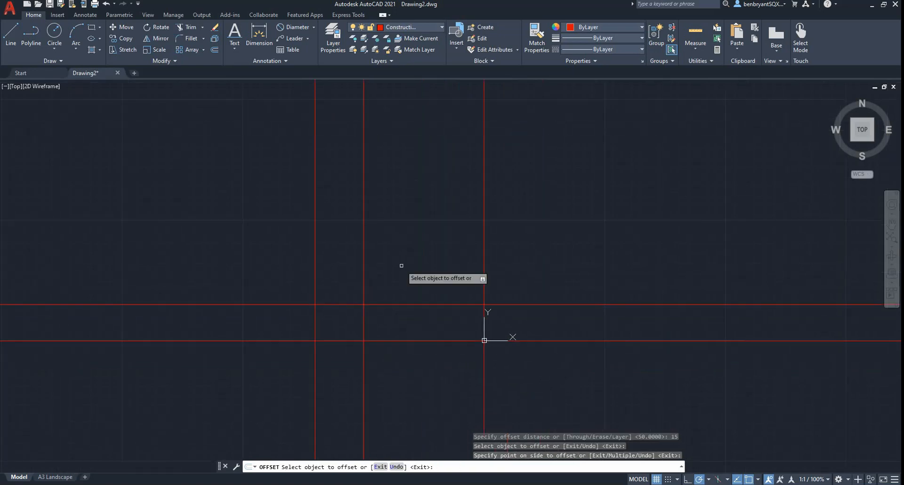
pyautogui.click(95, 32)
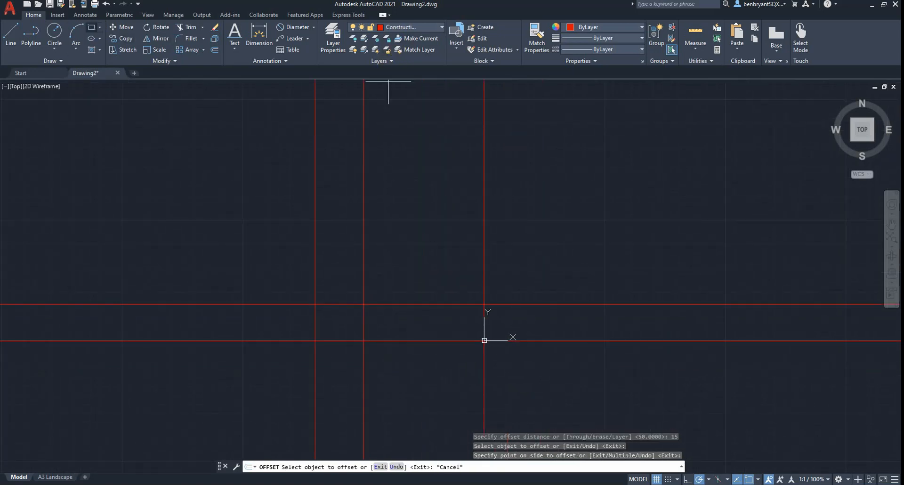
pyautogui.click(484, 340)
pyautogui.press('Escape')
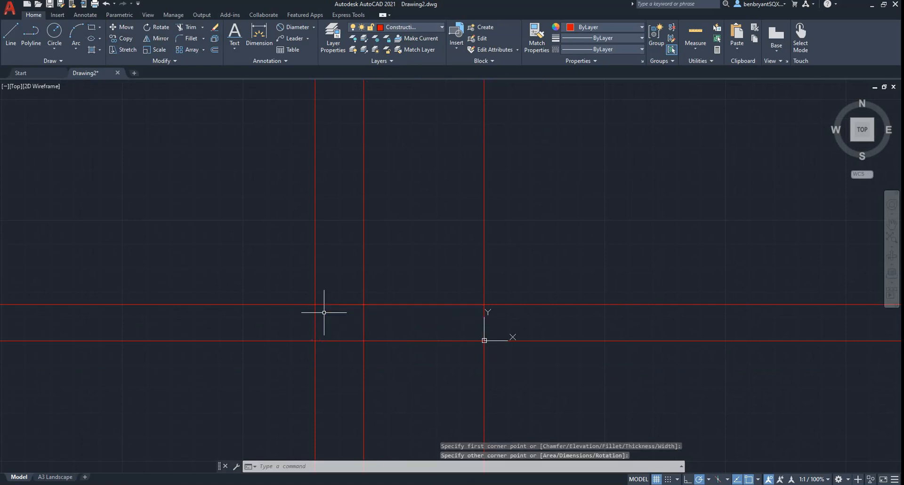
# Move the base rectangle to the Drawing layer and make Drawing the current layer
pyautogui.click(383, 305)
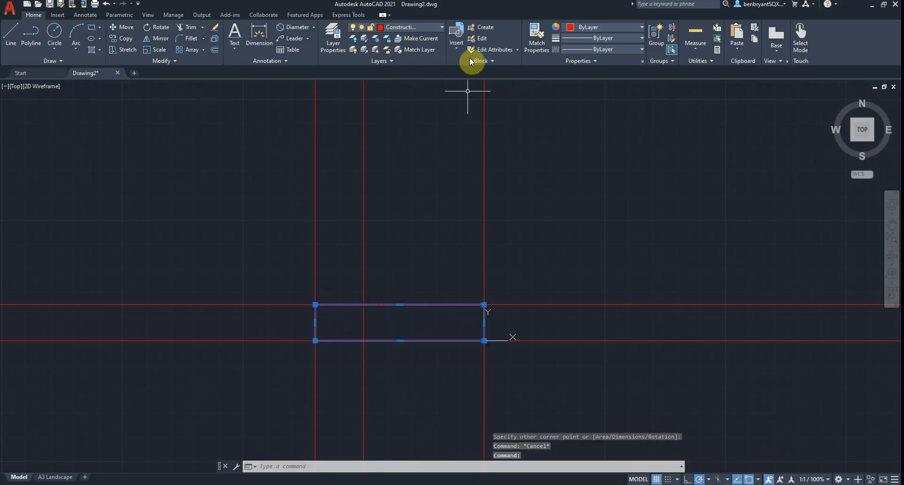
pyautogui.click(433, 27)
pyautogui.click(412, 102)
pyautogui.press('Escape')
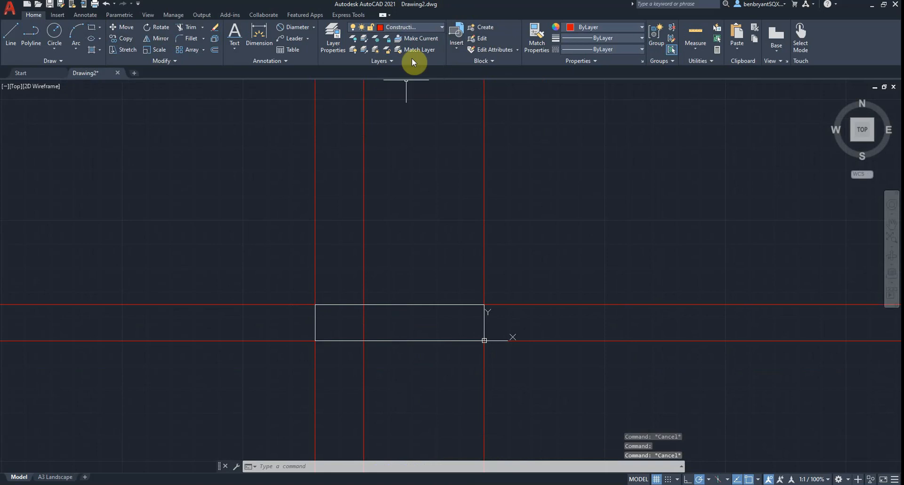
pyautogui.click(420, 29)
pyautogui.click(411, 103)
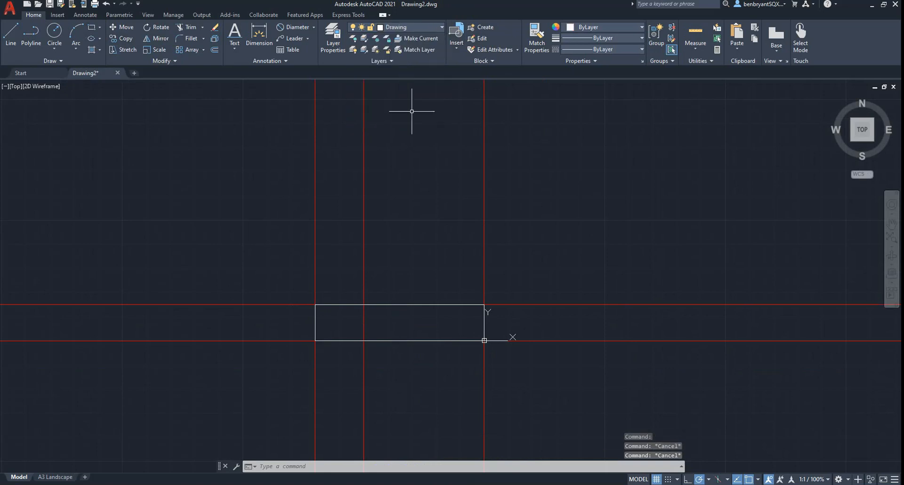
# Check the web width in the Day 20 PDF and offset the vertical construction line through the origin 5 mm to the left
pyautogui.hotkey('alt', 'Tab')
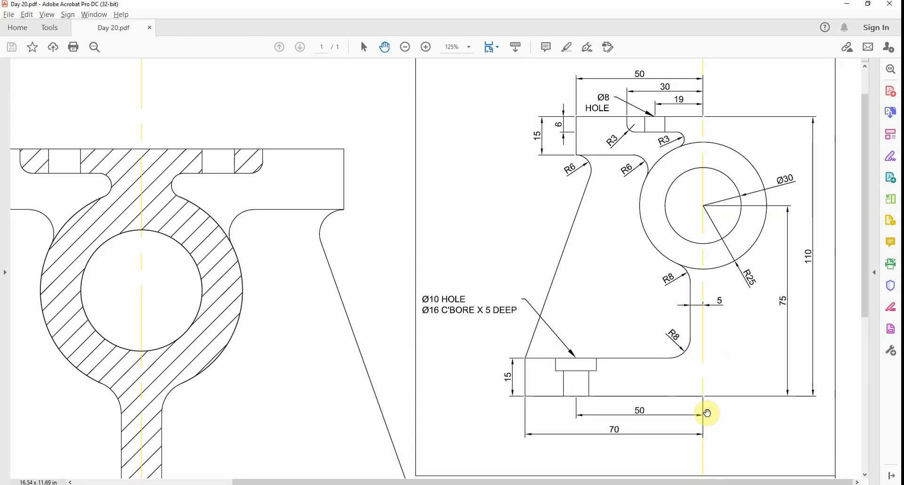
pyautogui.hotkey('alt', 'Tab')
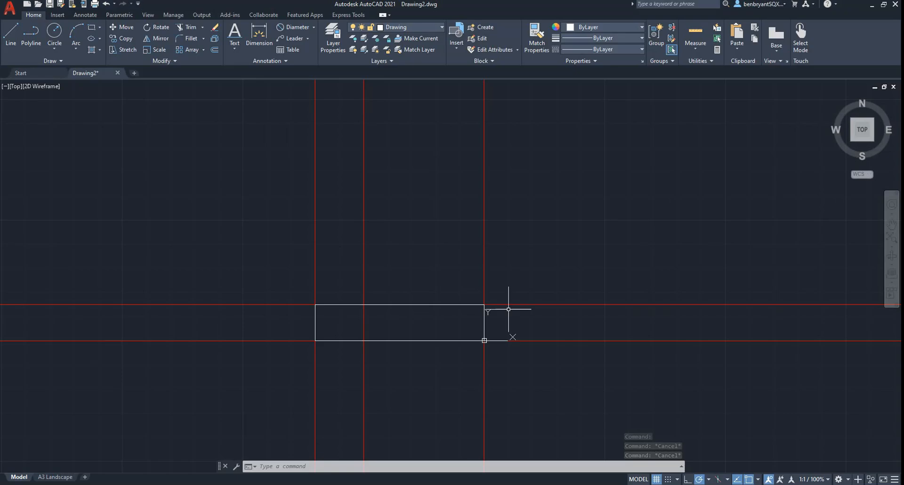
pyautogui.write('offs')
pyautogui.press('Return')
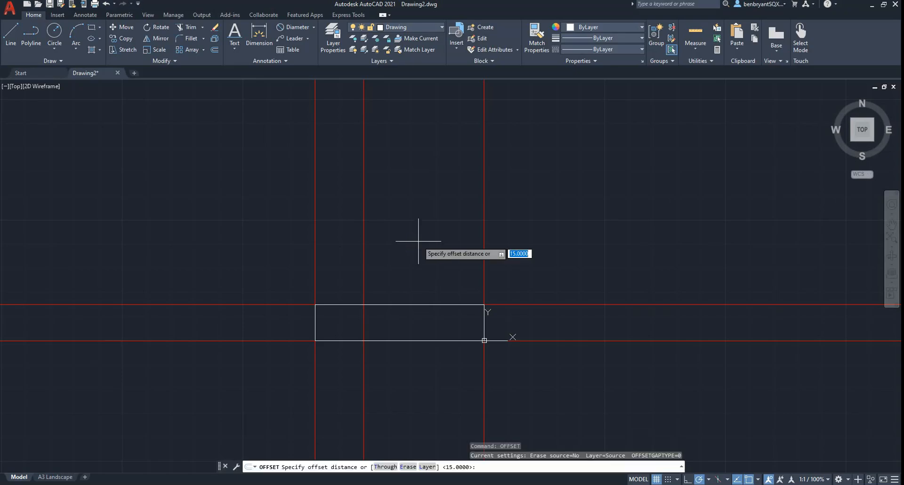
pyautogui.write('5')
pyautogui.press('Return')
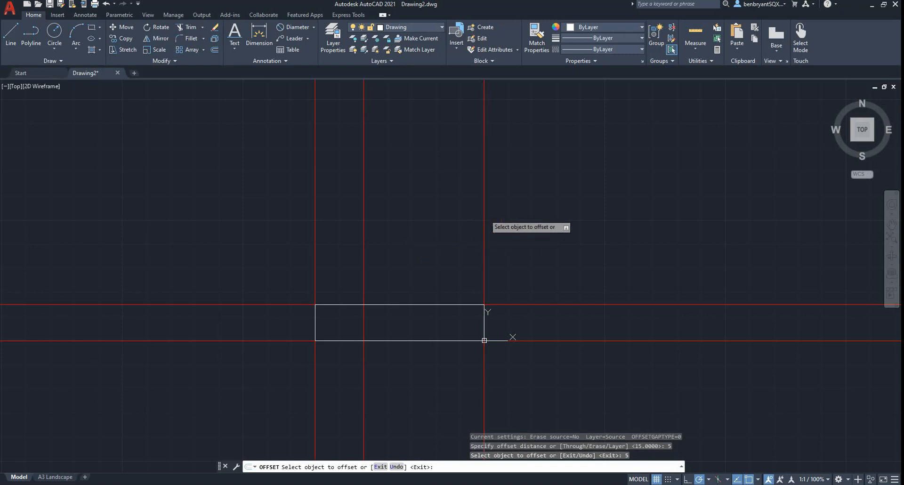
# Check the boss centre height in the Day 20 PDF and offset the bottom horizontal construction line 75 mm upward
pyautogui.hotkey('alt', 'Tab')
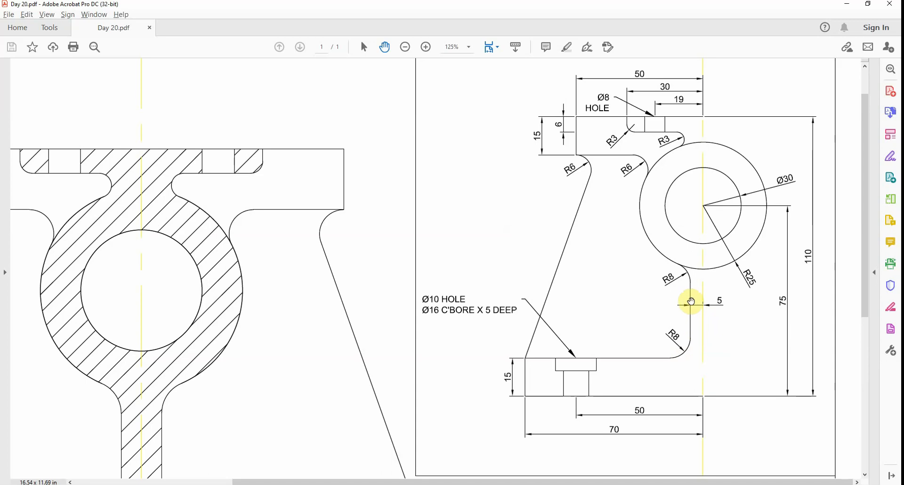
pyautogui.moveTo(720, 310); pyautogui.dragTo(712, 310)
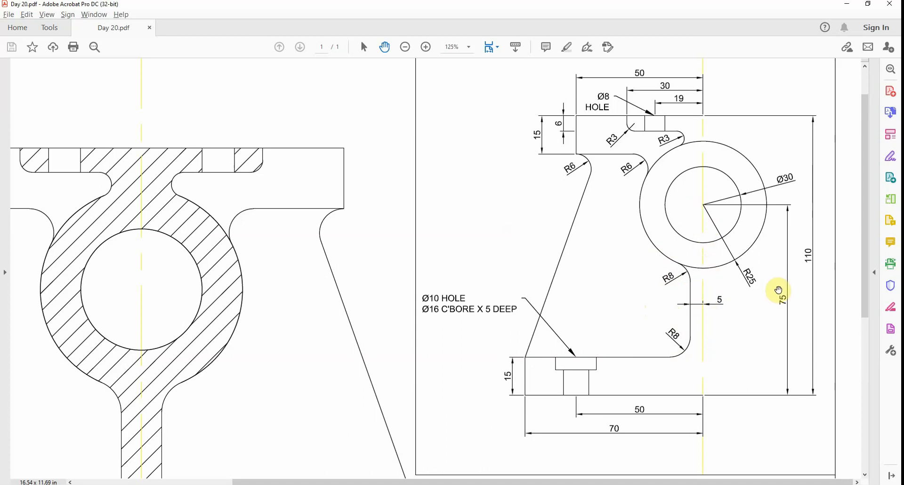
pyautogui.hotkey('alt', 'Tab')
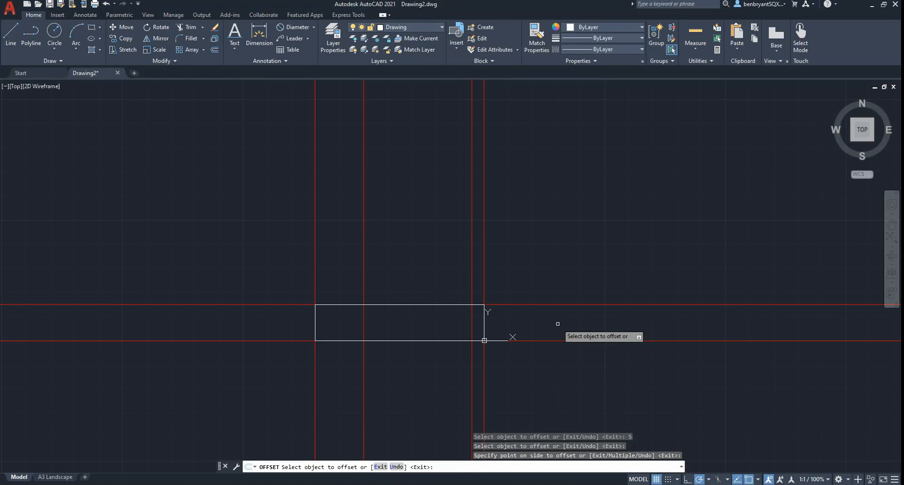
pyautogui.press('Escape')
pyautogui.press('Return')
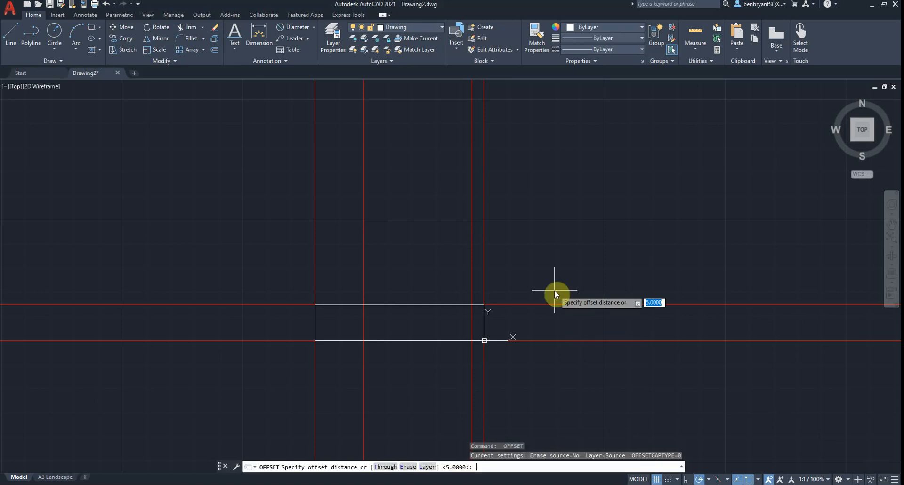
pyautogui.write('75')
pyautogui.press('Return')
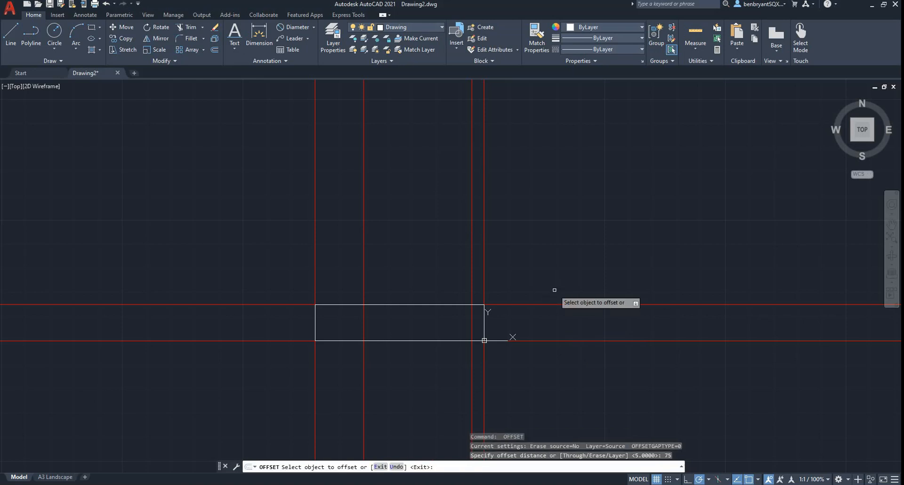
pyautogui.click(552, 340)
pyautogui.click(544, 273)
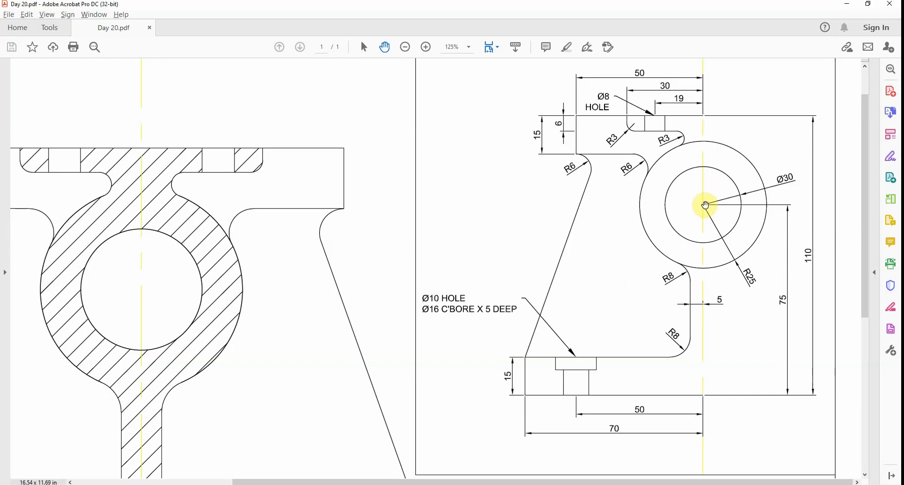
# Offset the bottom horizontal construction line 110 mm upward to mark the bracket's overall height
pyautogui.hotkey('alt', 'Tab')
pyautogui.press('Escape')
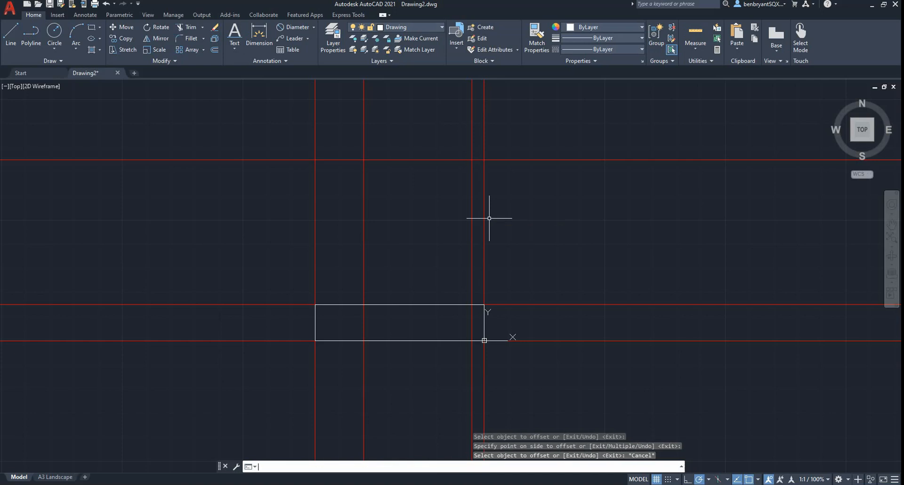
pyautogui.press('Return')
pyautogui.write('110')
pyautogui.press('Return')
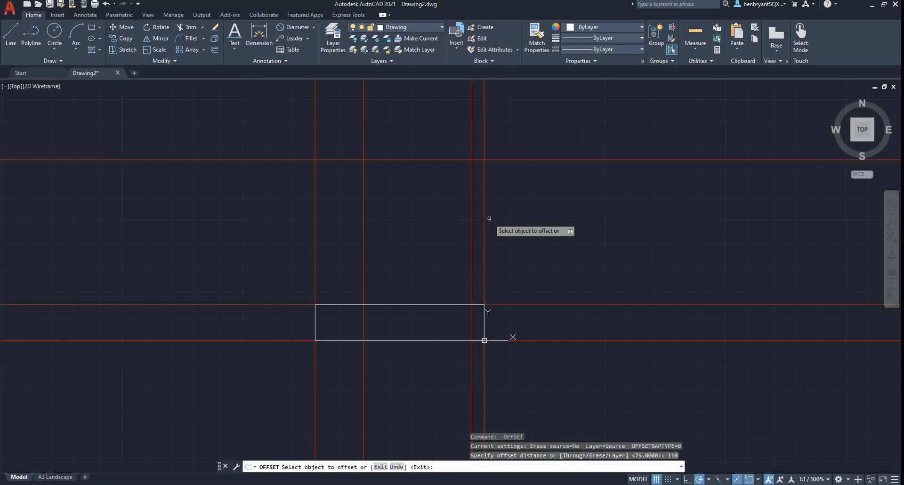
pyautogui.click(553, 339)
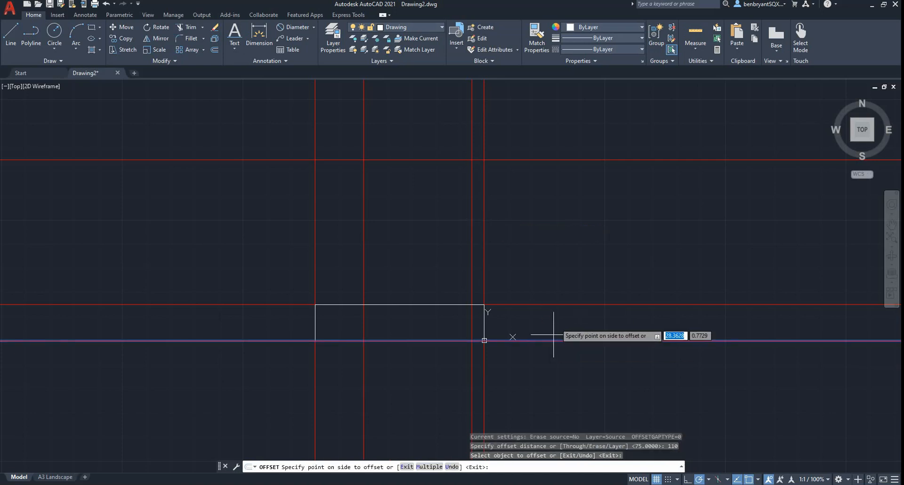
pyautogui.click(563, 223)
pyautogui.moveTo(563, 224)
pyautogui.mouseDown(button='middle')
pyautogui.moveTo(515, 279)
pyautogui.moveTo(539, 286)
pyautogui.mouseUp(button='middle')
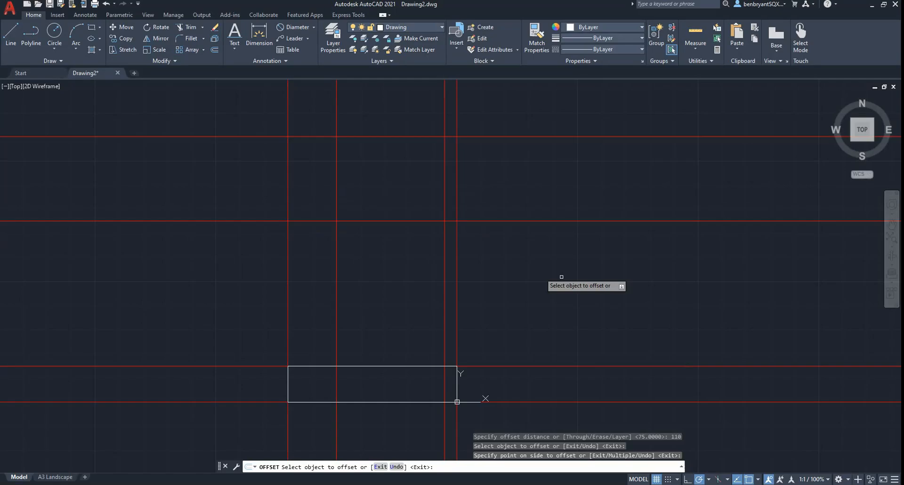
# Draw a circle of radius 25 mm centred where the 75 mm high construction line crosses the vertical centreline
pyautogui.press('Escape')
pyautogui.write('c')
pyautogui.press('Return')
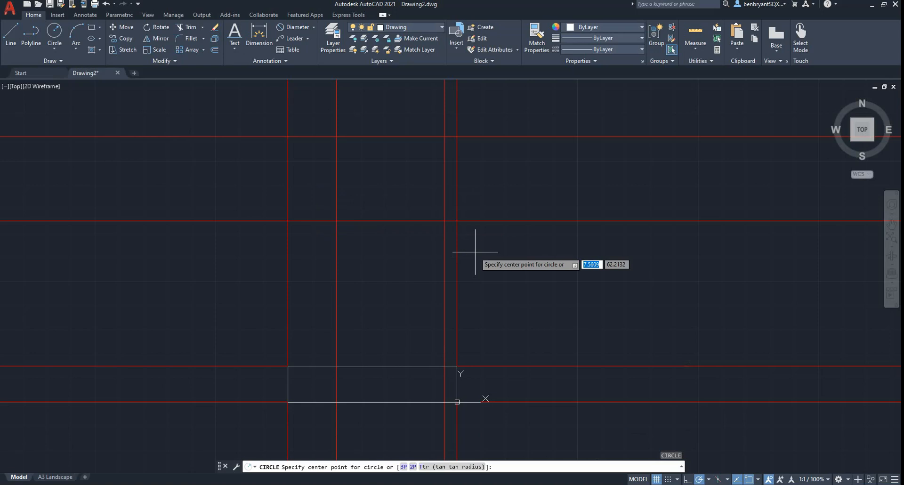
pyautogui.click(457, 221)
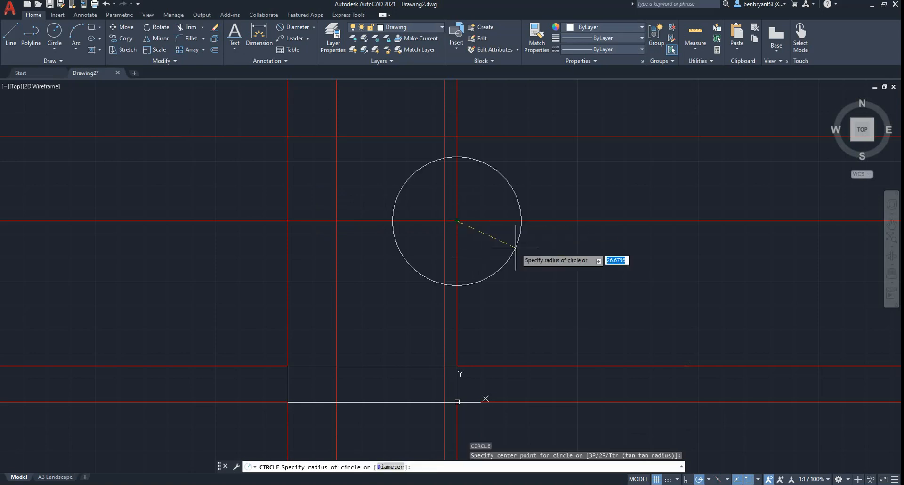
pyautogui.write('25')
pyautogui.press('Return')
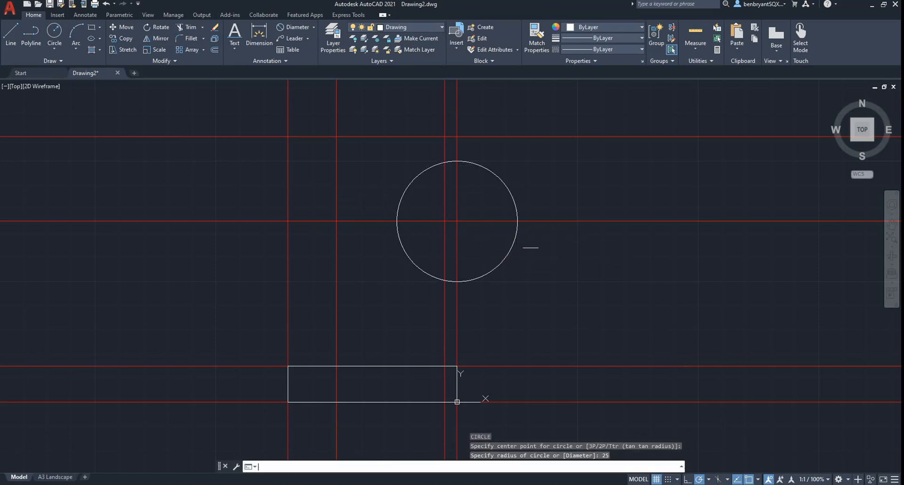
# Draw a concentric circle of diameter 30 mm inside the boss circle
pyautogui.press('Return')
pyautogui.click(453, 218)
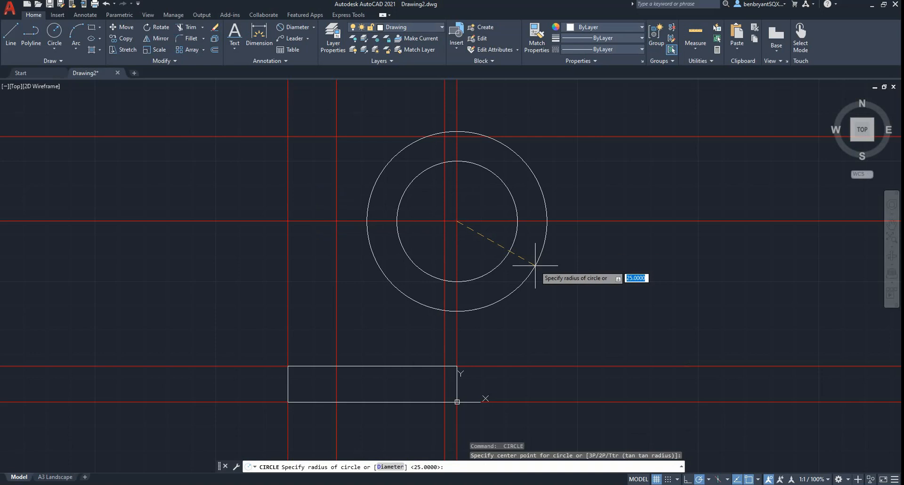
pyautogui.write('d')
pyautogui.press('Return')
pyautogui.press('Return')
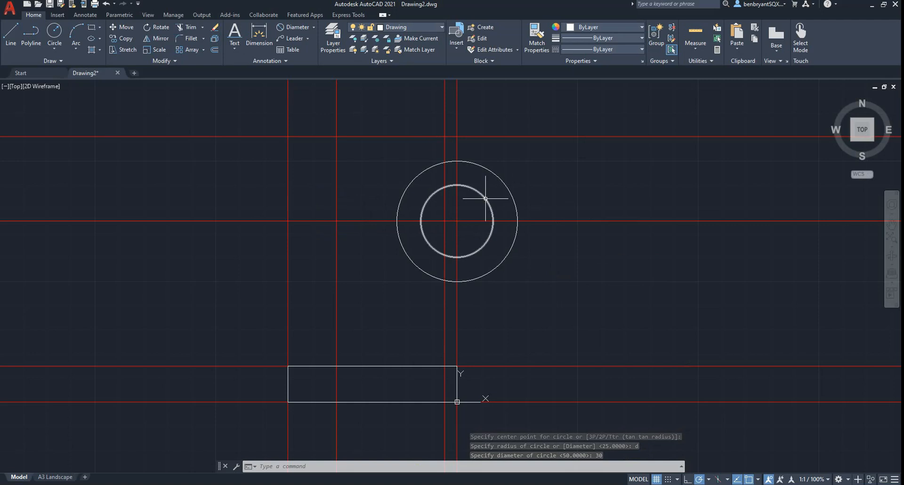
# Examine the top flange and hole dimensions in the Day 20 PDF, then return to the area above the circles in AutoCAD
pyautogui.hotkey('alt', 'Tab')
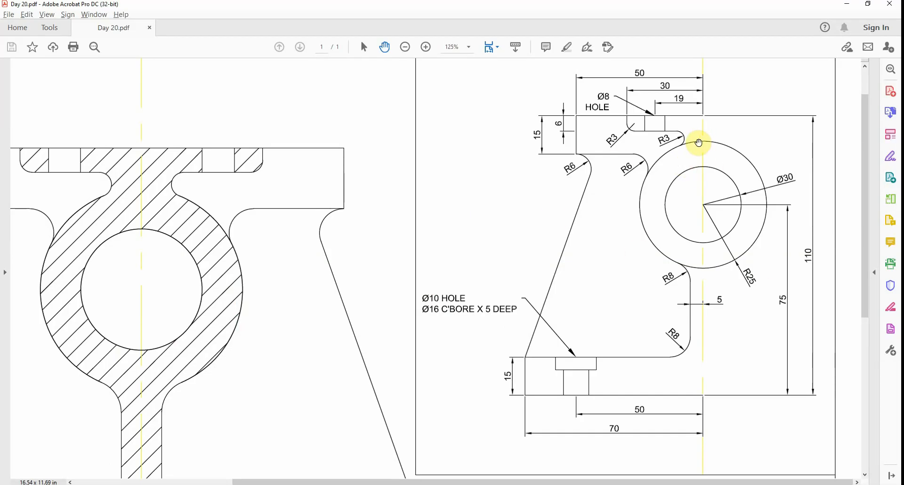
pyautogui.scroll(1, 691, 151)
pyautogui.keyDown('ctrl'); pyautogui.scroll(3, 691, 151); pyautogui.keyUp('ctrl')
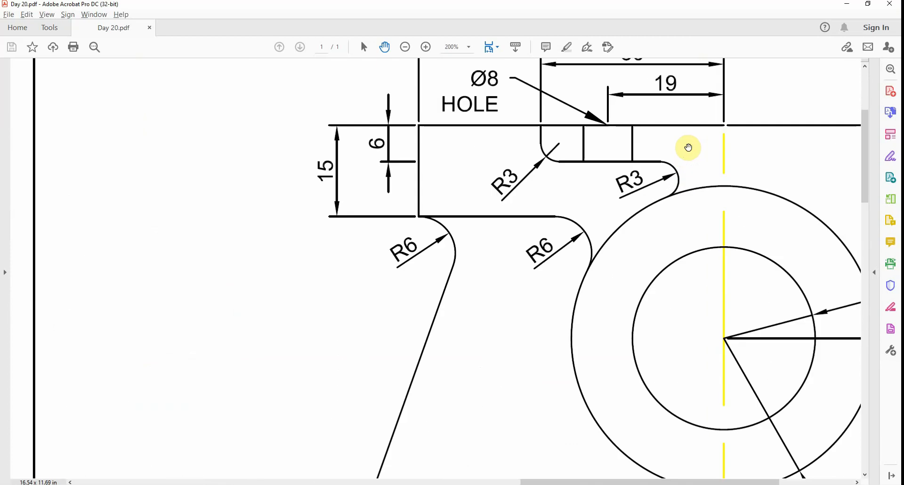
pyautogui.moveTo(685, 150); pyautogui.dragTo(667, 229)
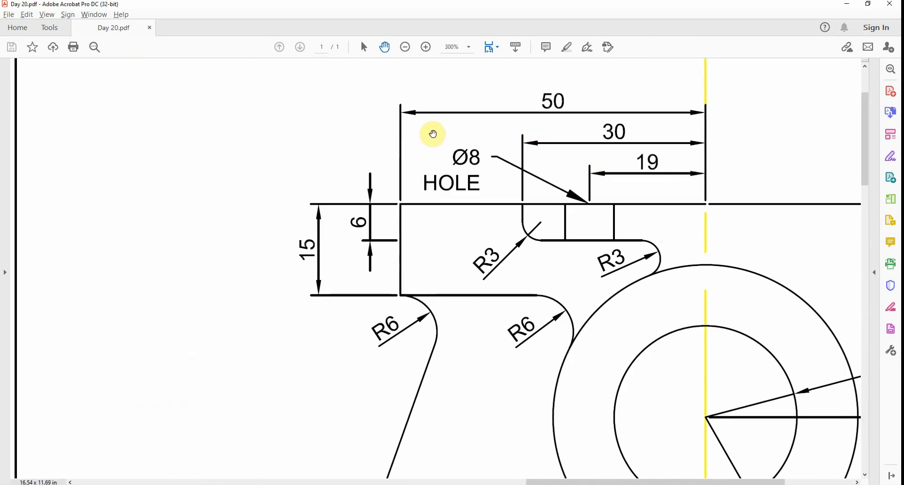
pyautogui.hotkey('alt', 'Tab')
pyautogui.scroll(3, 517, 168)
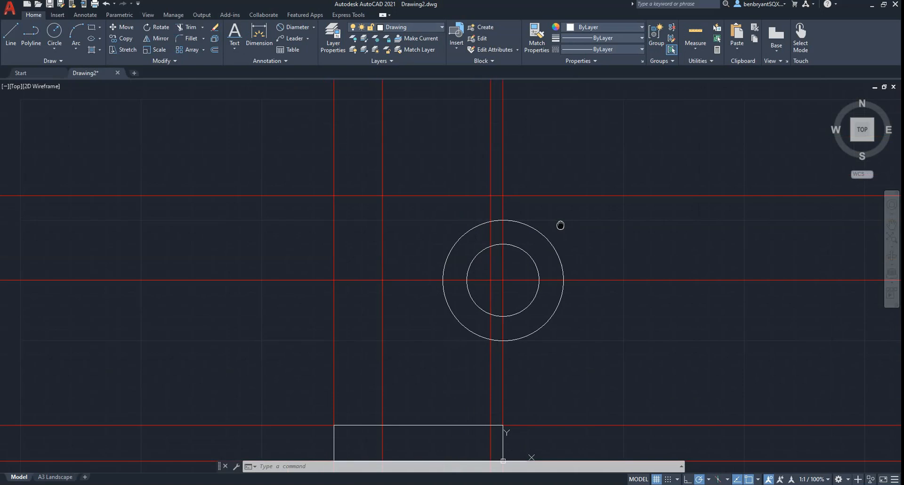
pyautogui.moveTo(431, 174); pyautogui.dragTo(521, 213, button='middle')
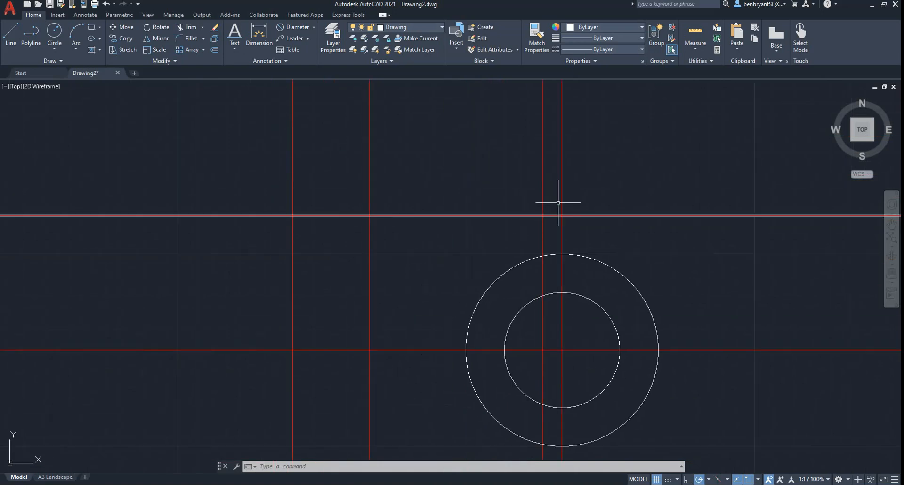
pyautogui.write('of')
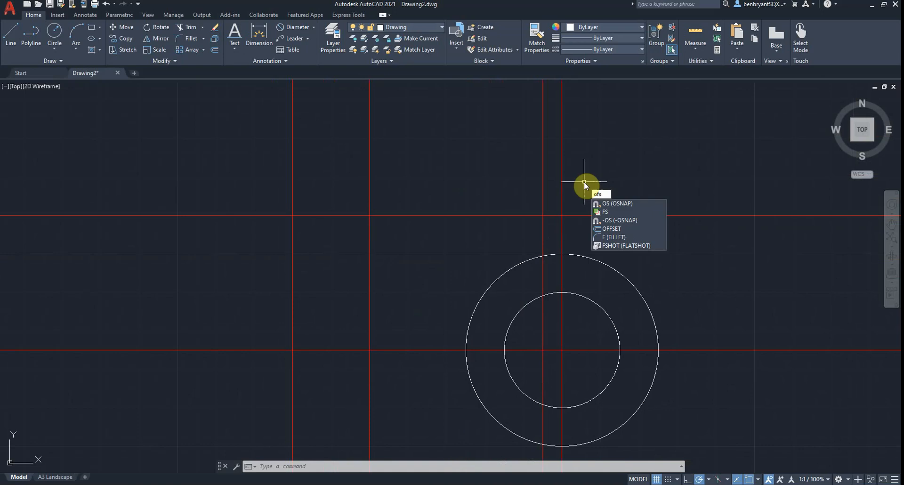
pyautogui.press('Return')
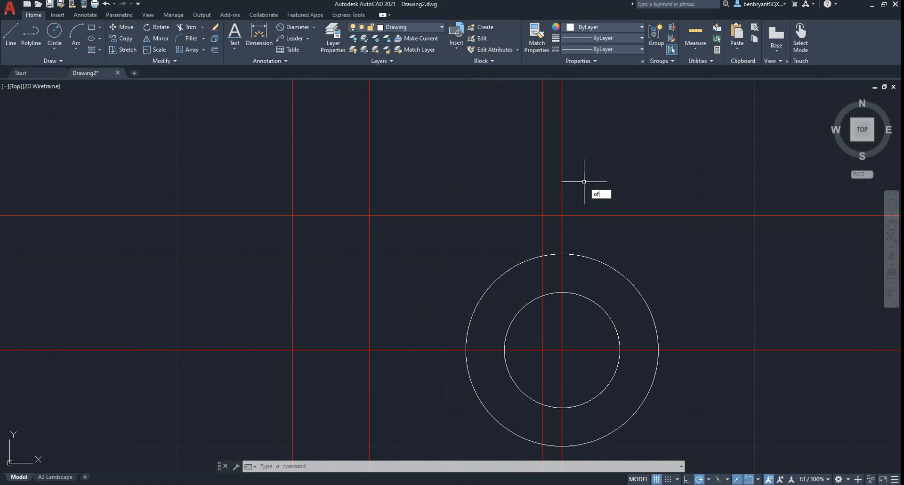
pyautogui.hotkey('alt', 'Tab')
pyautogui.hotkey('alt', 'Tab')
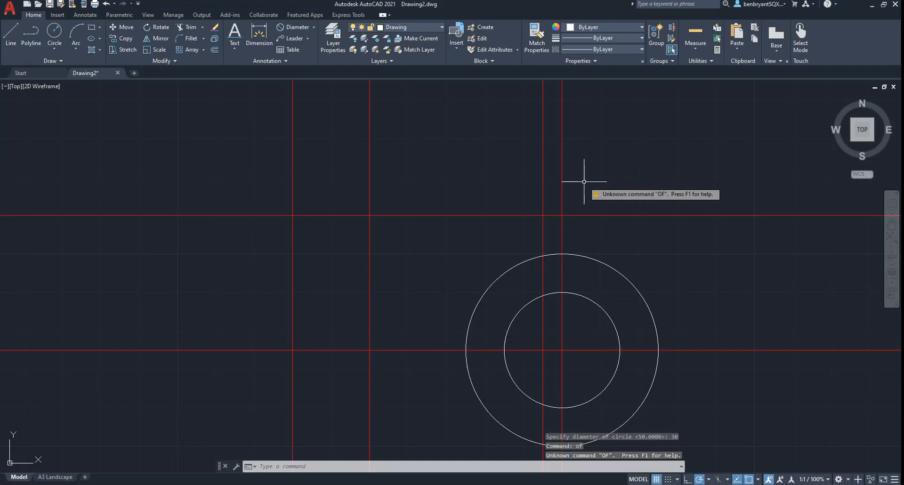
pyautogui.write('19')
pyautogui.press('Return')
pyautogui.press('Escape')
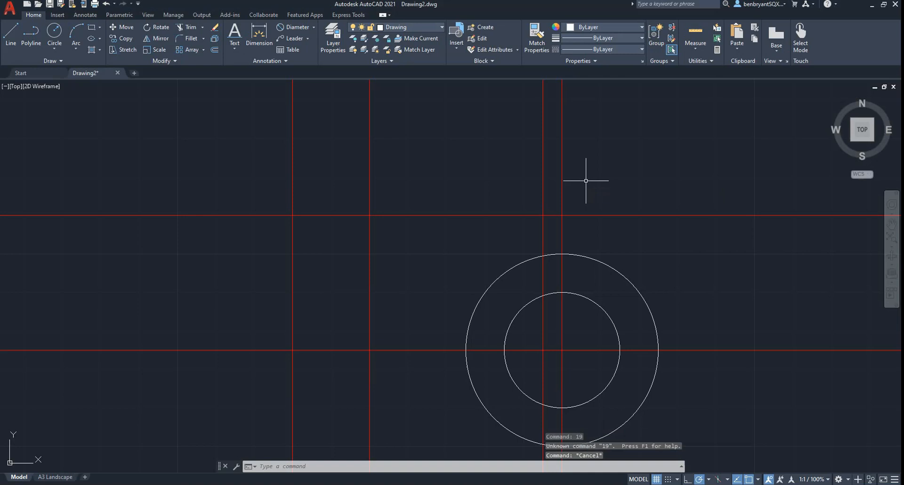
# Offset the vertical centreline 19 mm to the left to mark the centre of the top flange hole
pyautogui.write('o')
pyautogui.press('Return')
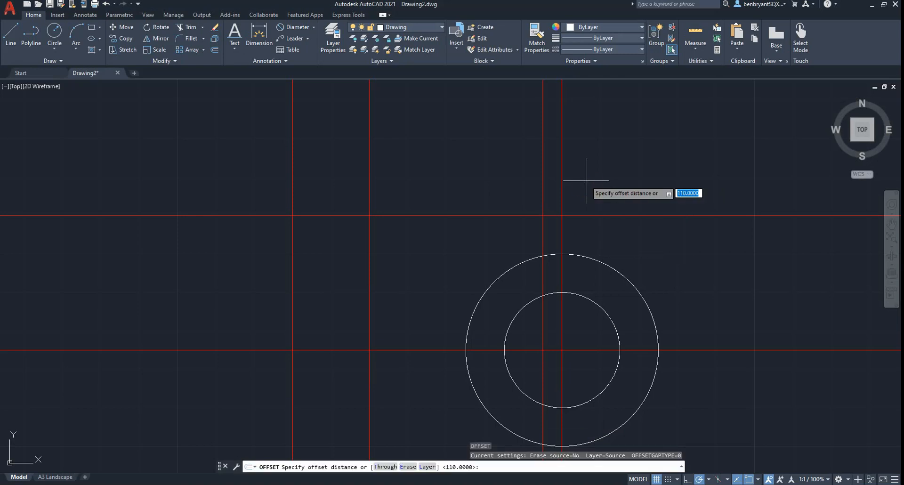
pyautogui.write('19')
pyautogui.press('Return')
pyautogui.hotkey('alt', 'Tab')
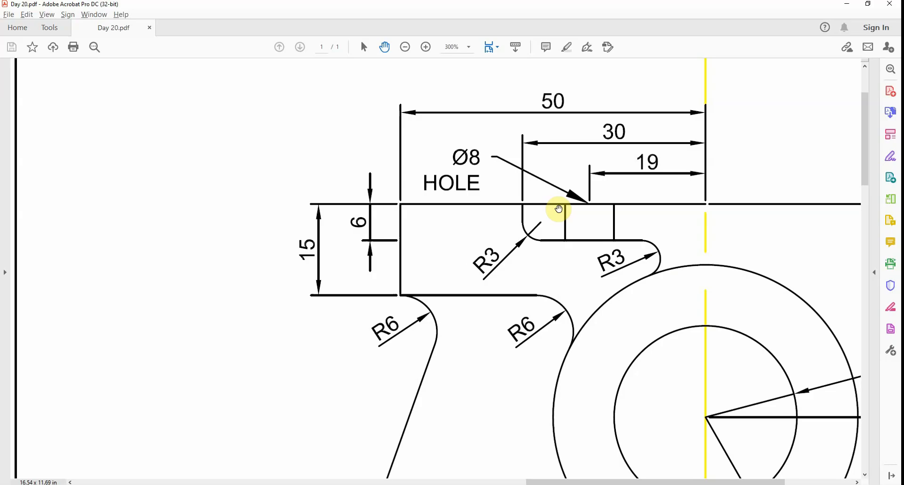
pyautogui.hotkey('alt', 'Tab')
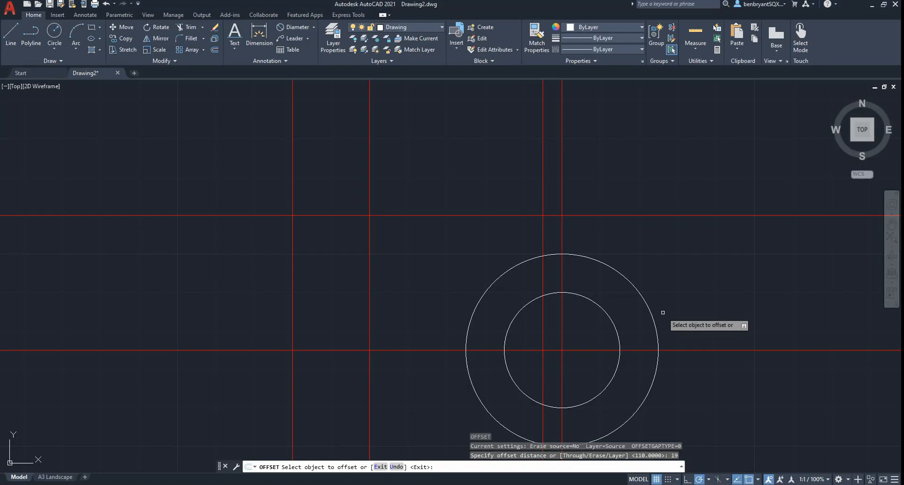
pyautogui.click(562, 203)
pyautogui.click(490, 193)
pyautogui.press('Escape')
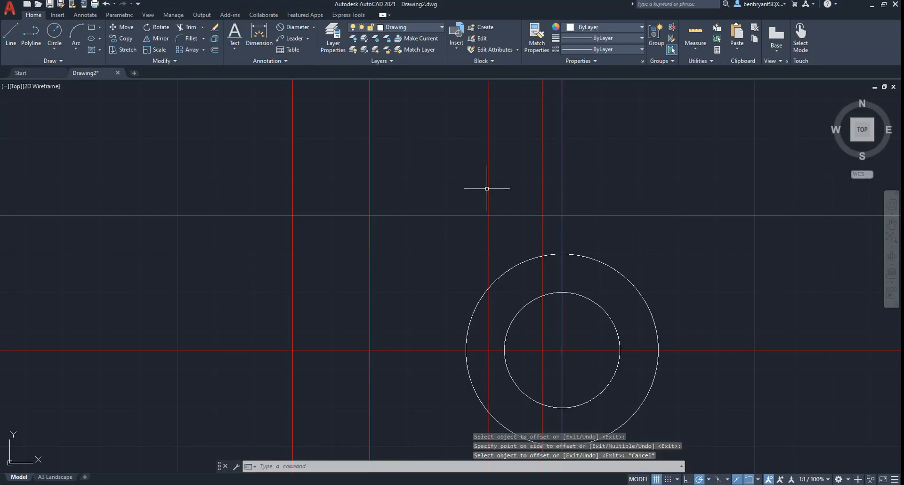
# Change the colour of the hole's vertical centre construction line to cyan
pyautogui.click(488, 187)
pyautogui.click(490, 185)
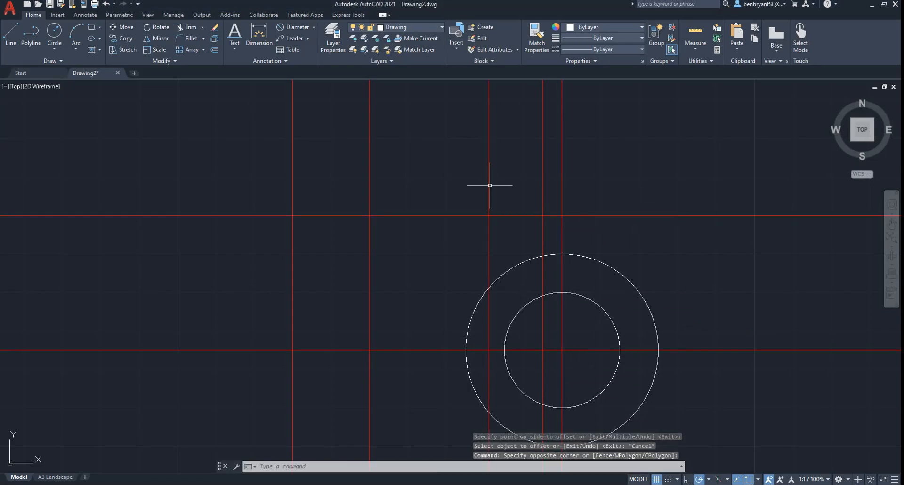
pyautogui.click(589, 27)
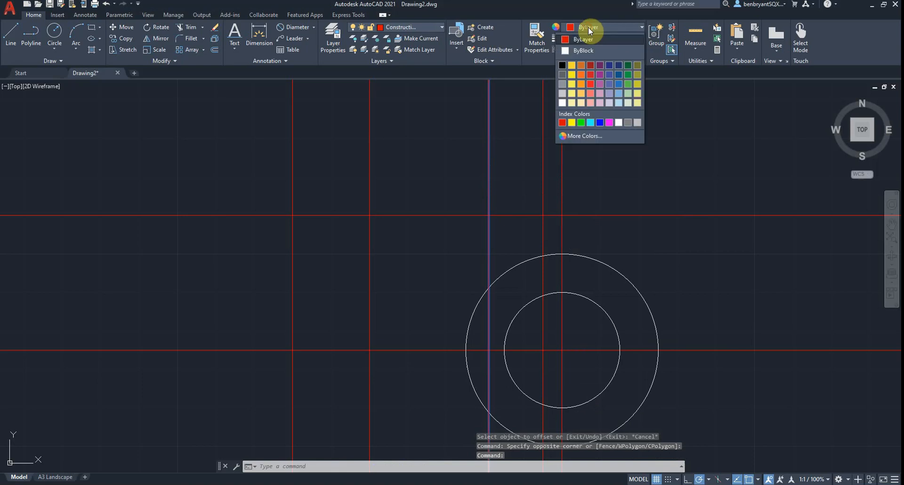
pyautogui.click(594, 124)
pyautogui.press('Escape')
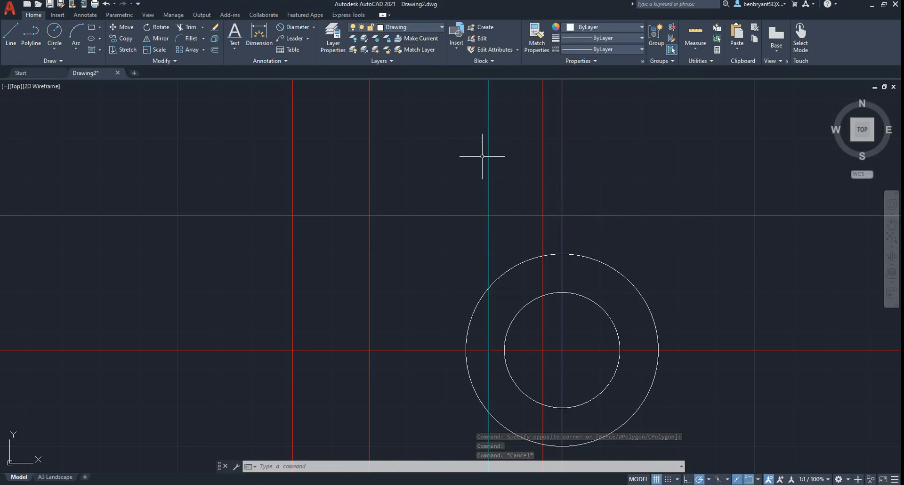
# Offset the vertical centreline 30 mm to the left, following the flange dimension in the Day 20 PDF
pyautogui.hotkey('alt', 'Tab')
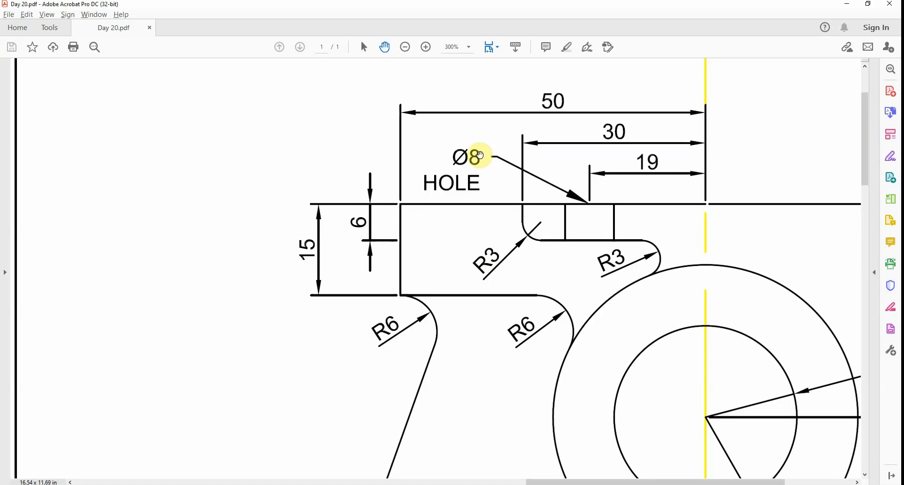
pyautogui.hotkey('alt', 'Tab')
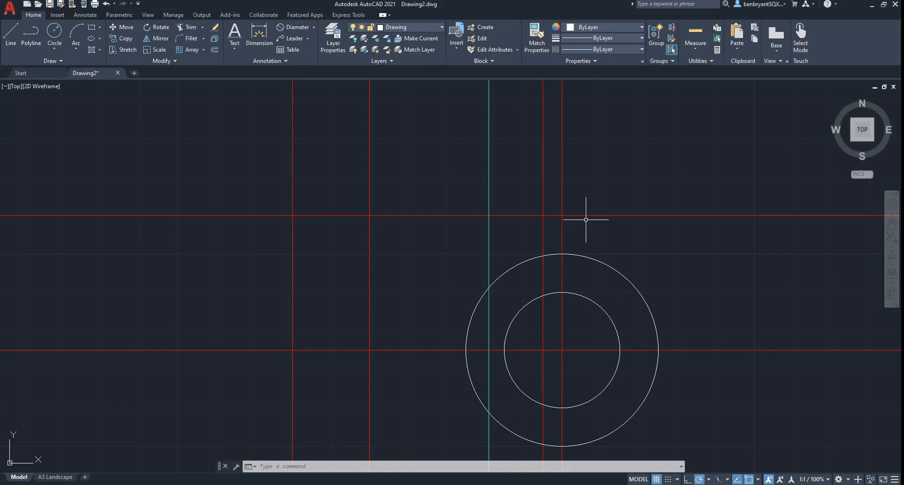
pyautogui.hotkey('alt', 'Tab')
pyautogui.hotkey('alt', 'Tab')
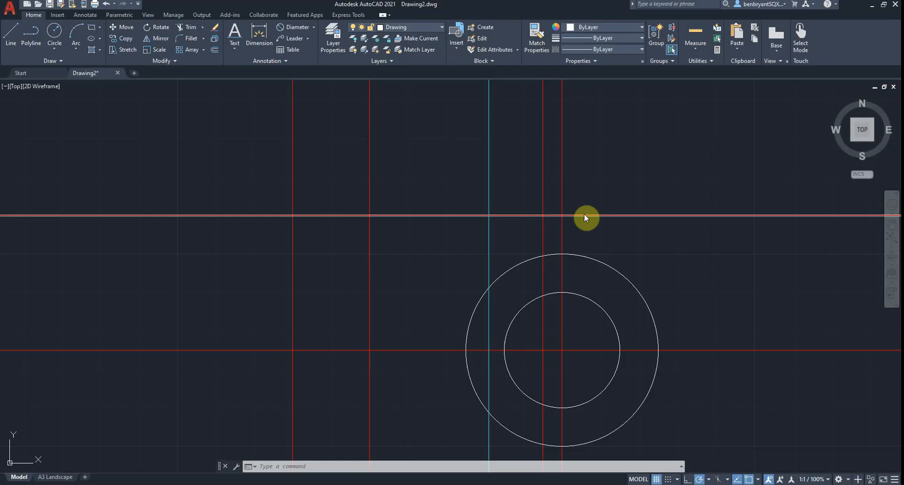
pyautogui.write('o')
pyautogui.press('Return')
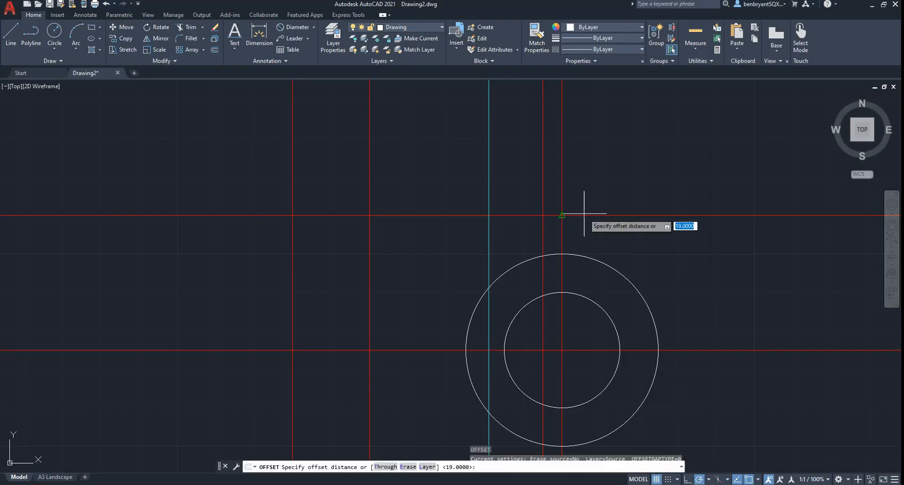
pyautogui.write('30')
pyautogui.press('Return')
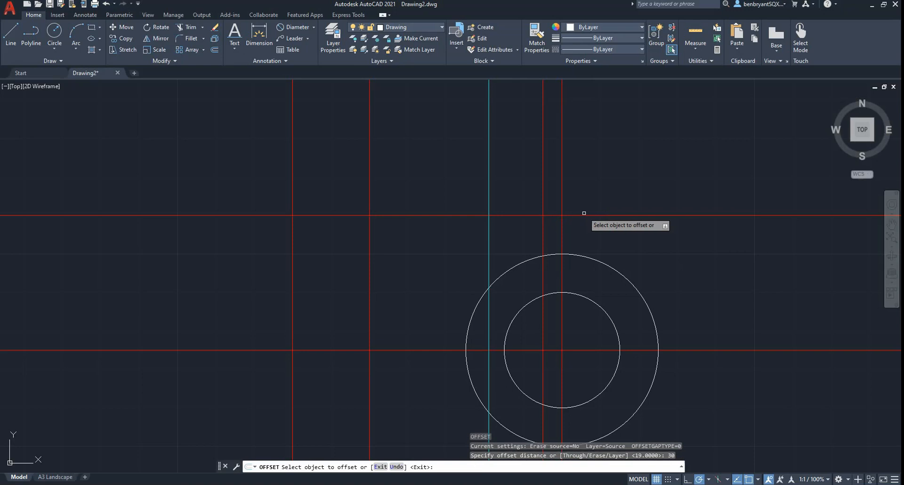
pyautogui.click(561, 187)
pyautogui.click(462, 193)
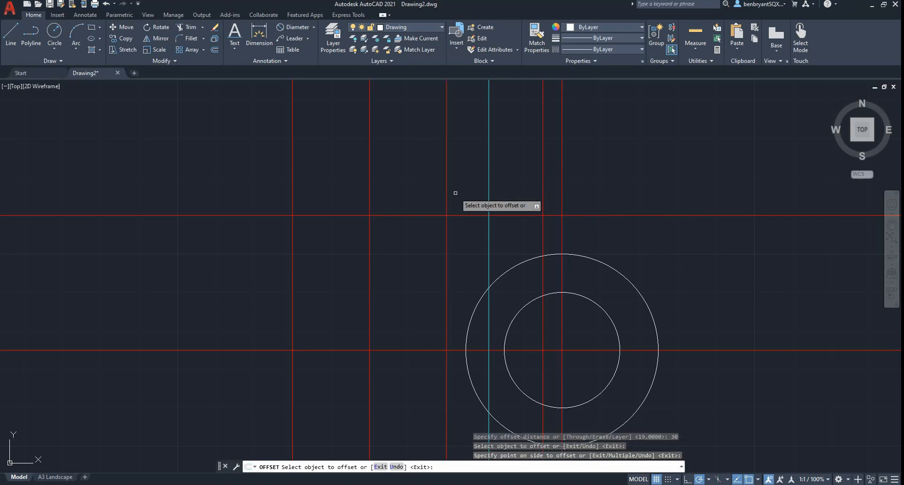
pyautogui.hotkey('alt', 'Tab')
pyautogui.hotkey('alt', 'Tab')
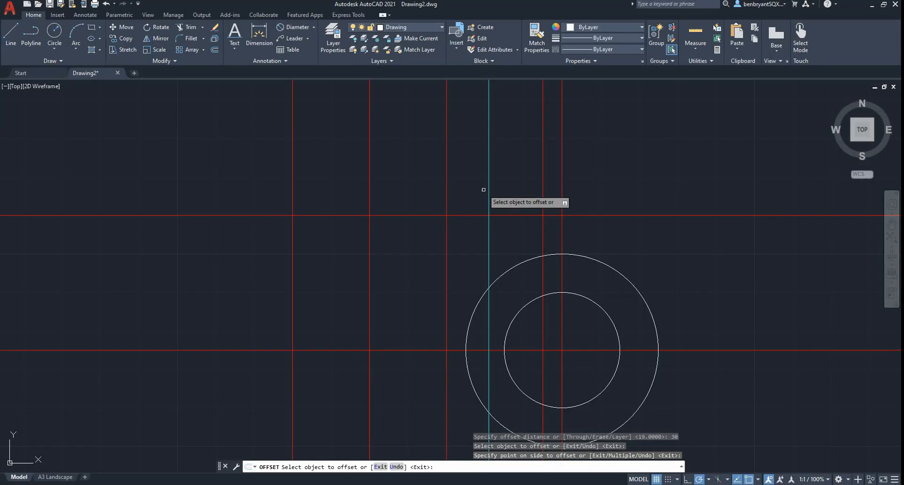
pyautogui.click(562, 175)
pyautogui.press('Escape')
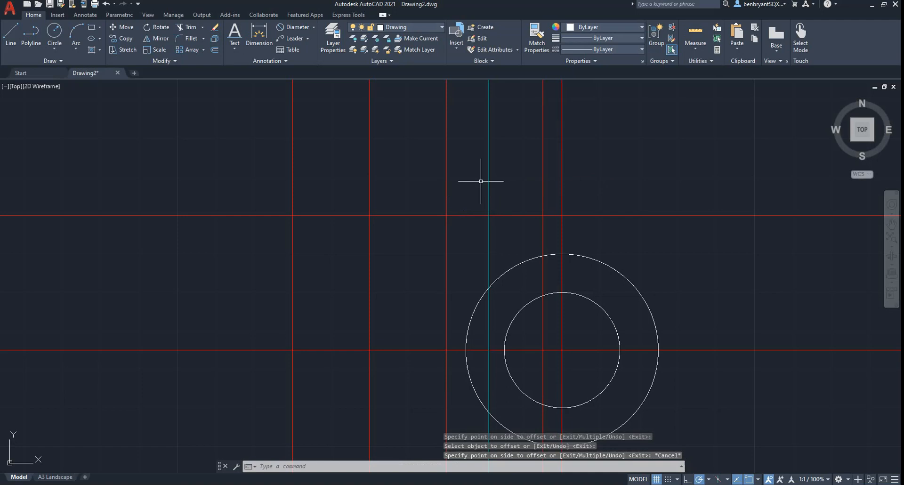
pyautogui.press('Return')
pyautogui.write('50')
pyautogui.press('Return')
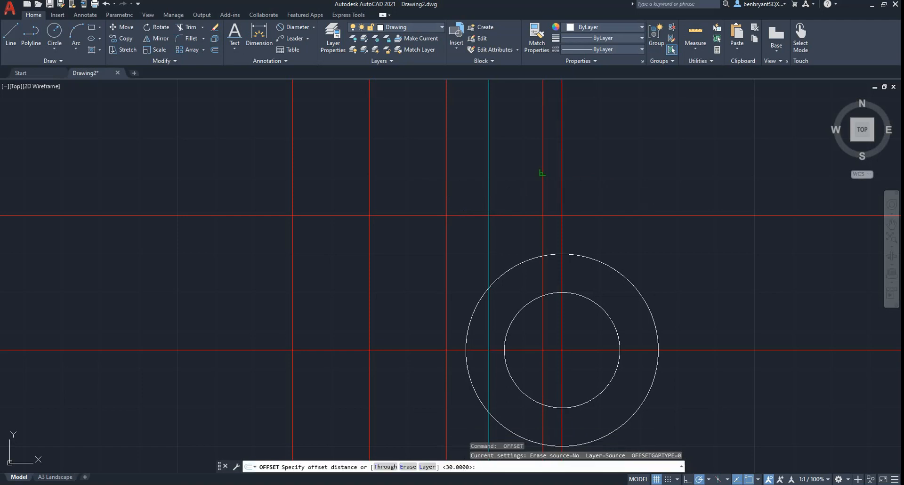
pyautogui.click(562, 185)
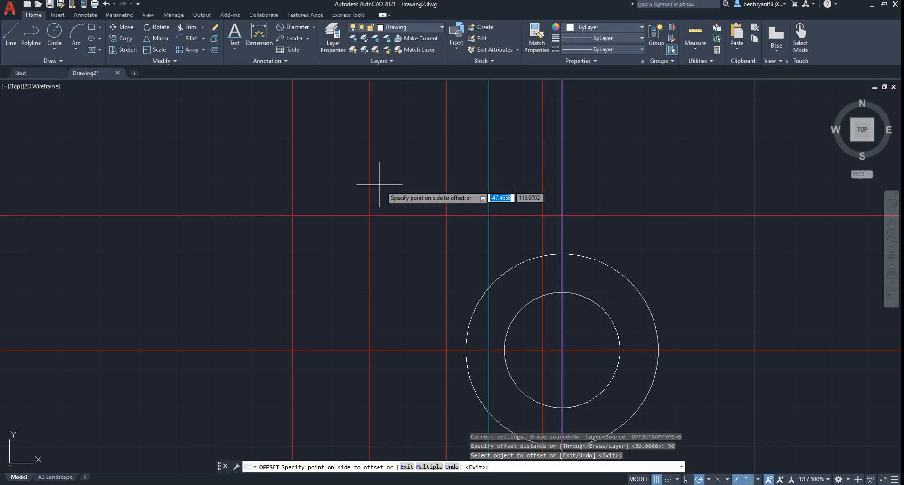
pyautogui.press('Escape')
# Change the colour of the vertical construction line 30 mm left of the centreline to cyan
pyautogui.click(446, 186)
pyautogui.click(542, 103)
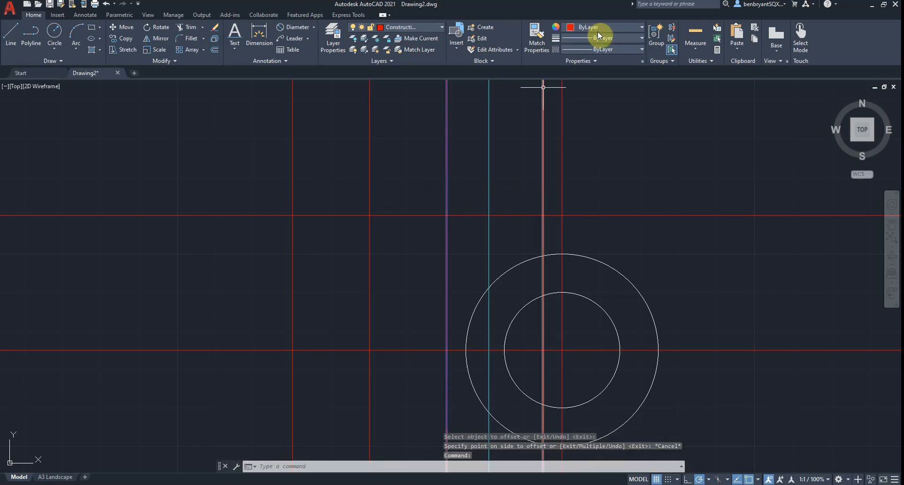
pyautogui.click(598, 29)
pyautogui.click(590, 123)
pyautogui.press('Escape')
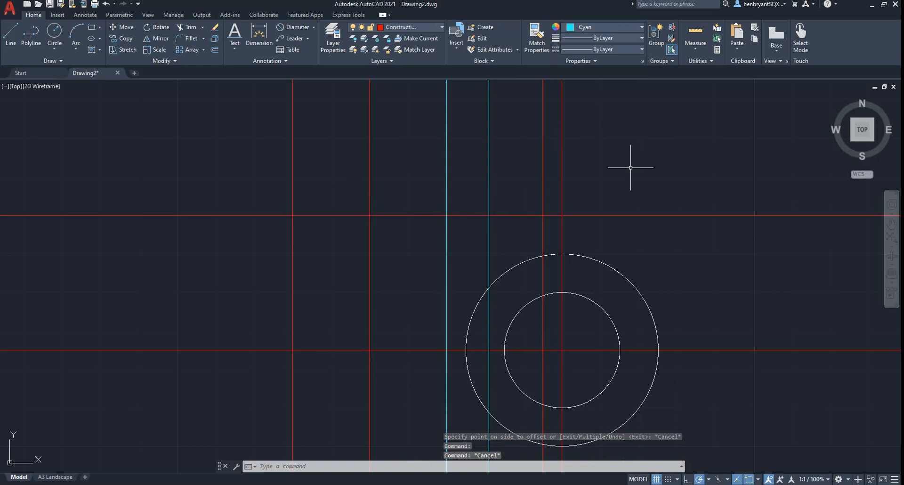
# Change the colour of the vertical construction line 50 mm left of the centreline to cyan
pyautogui.scroll(-4, 438, 292)
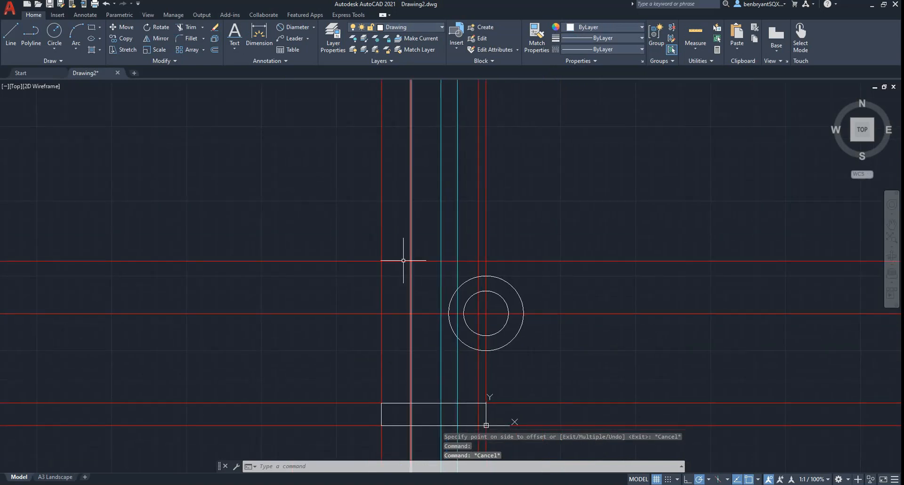
pyautogui.click(410, 242)
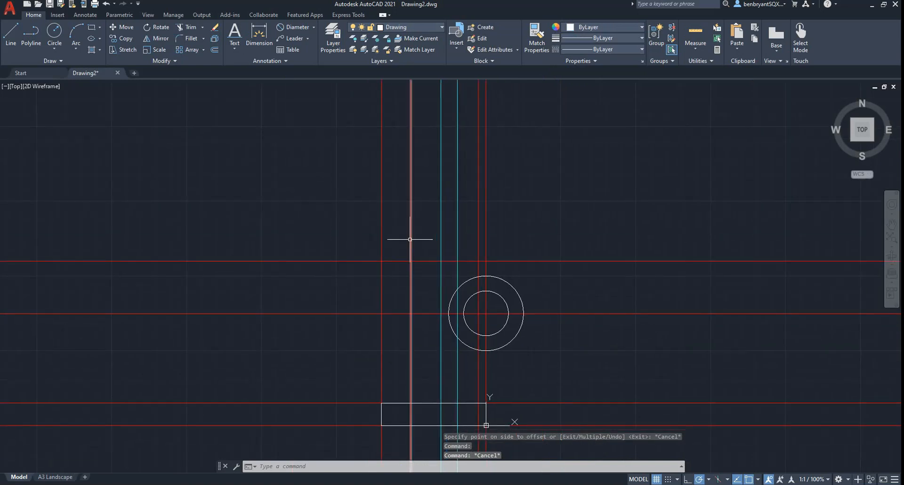
pyautogui.click(601, 28)
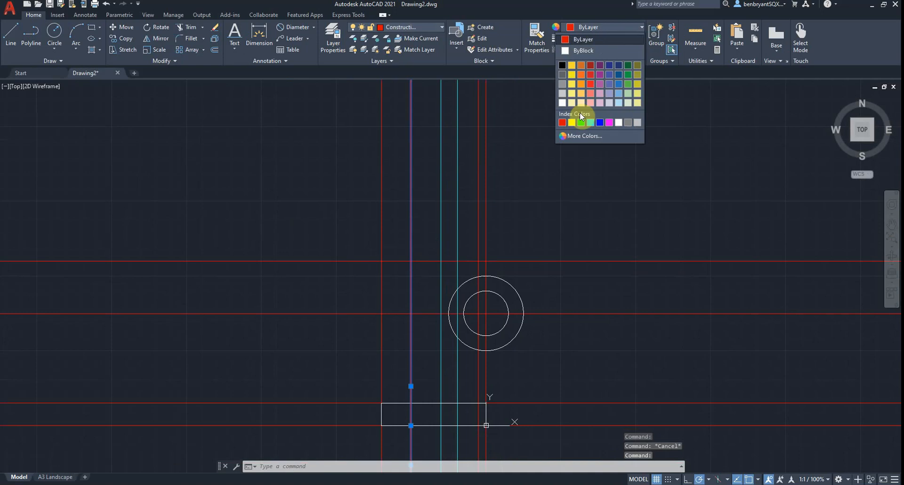
pyautogui.click(590, 122)
pyautogui.press('Escape')
# Draw the flange's top edge along the upper horizontal construction line, from the vertical centreline to the leftmost cyan line
pyautogui.scroll(5, 447, 292)
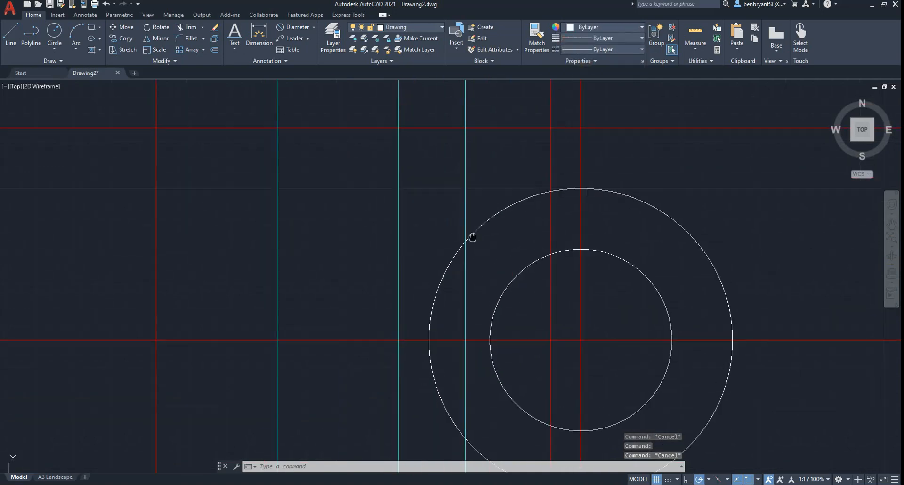
pyautogui.moveTo(472, 237); pyautogui.dragTo(502, 302, button='middle')
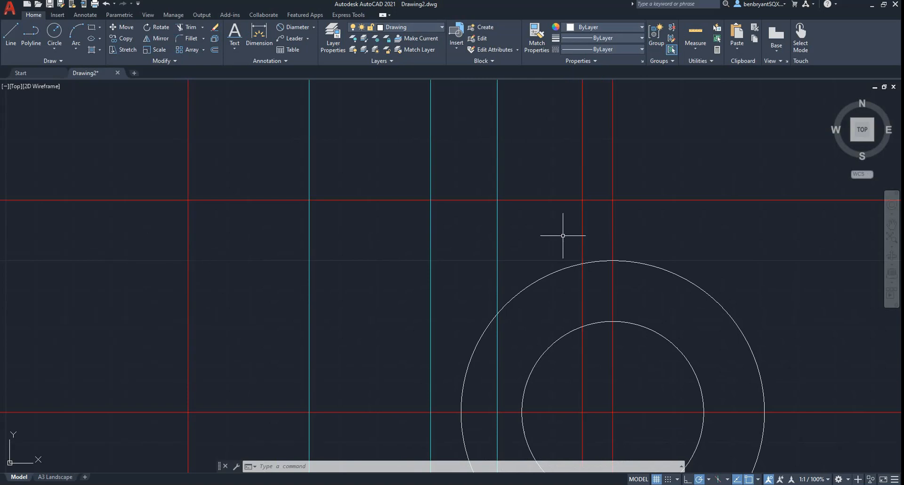
pyautogui.moveTo(563, 235); pyautogui.dragTo(558, 208, button='middle')
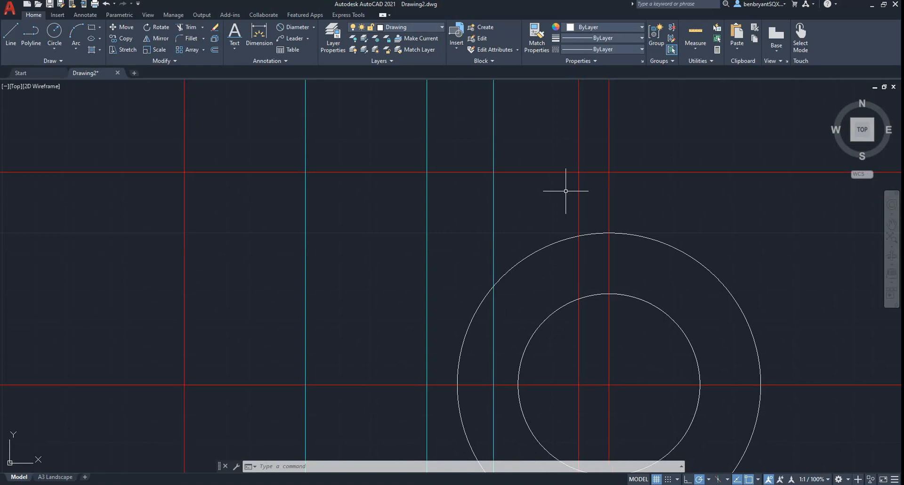
pyautogui.hotkey('alt', 'Tab')
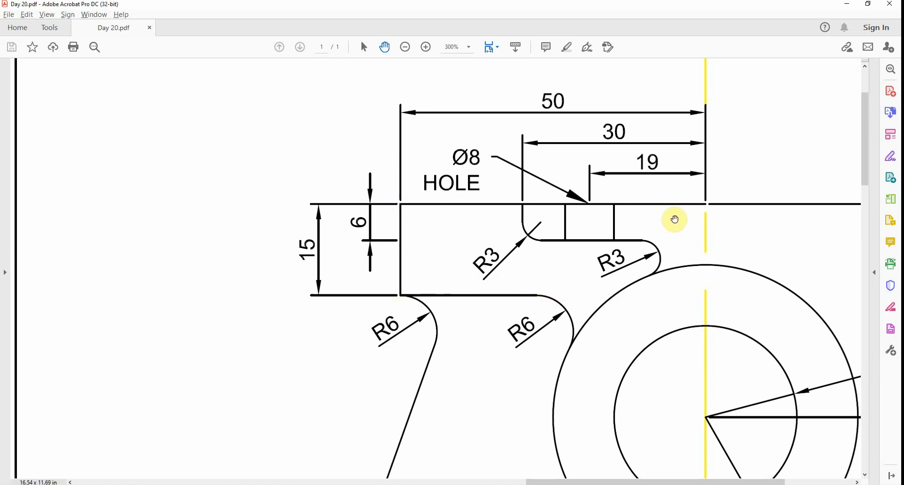
pyautogui.hotkey('alt', 'Tab')
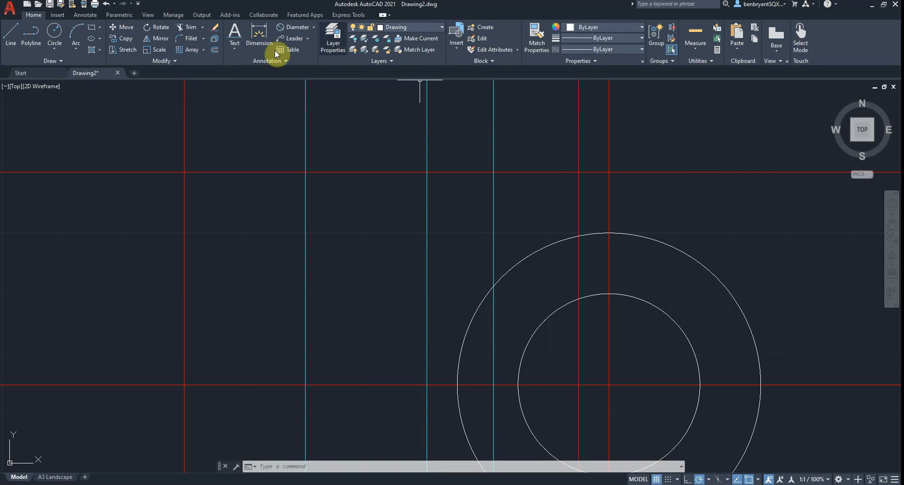
pyautogui.click(19, 32)
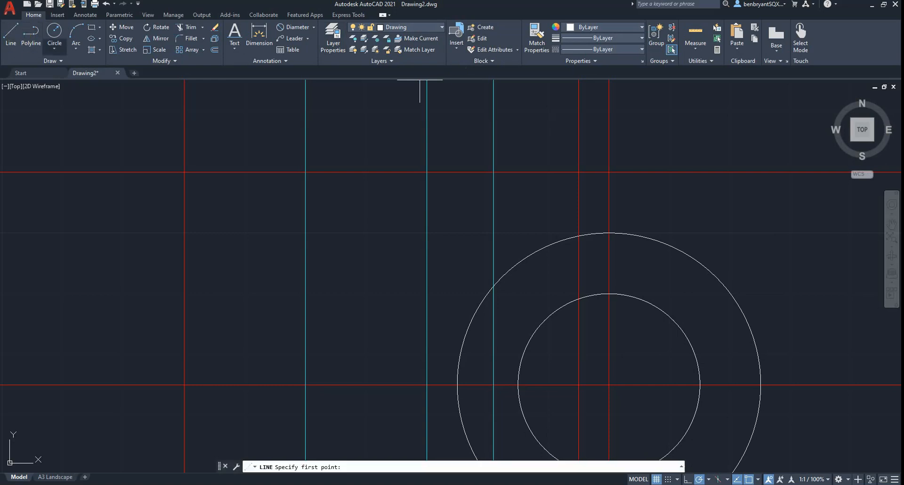
pyautogui.click(609, 173)
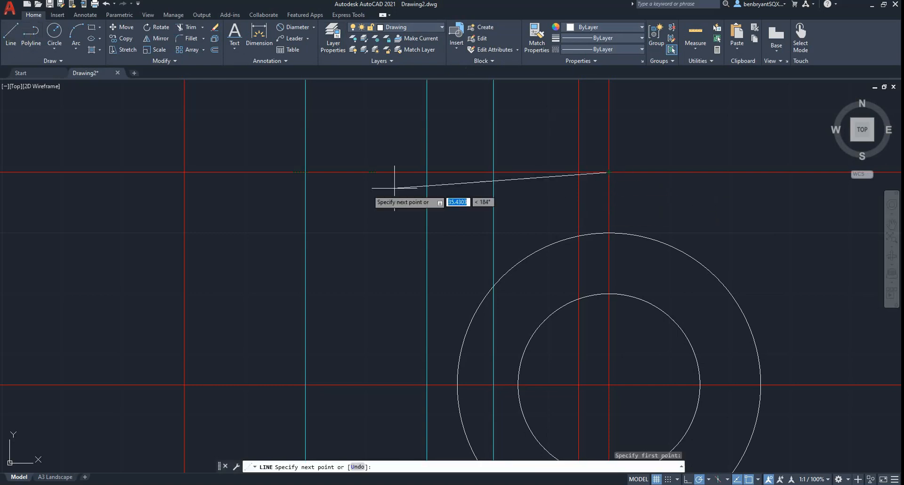
pyautogui.click(305, 172)
pyautogui.press('Escape')
# Check the flange heights in the Day 20 PDF and offset the top horizontal construction line 6 mm downward
pyautogui.hotkey('alt', 'Tab')
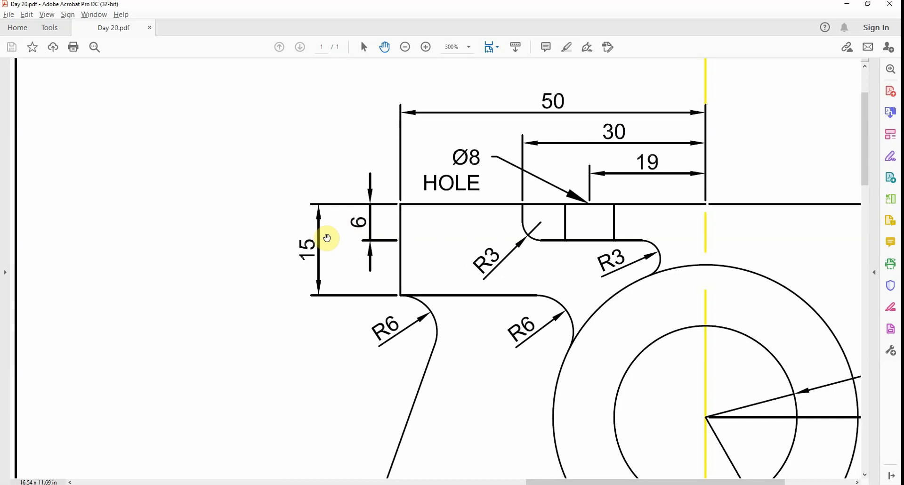
pyautogui.hotkey('alt', 'Tab')
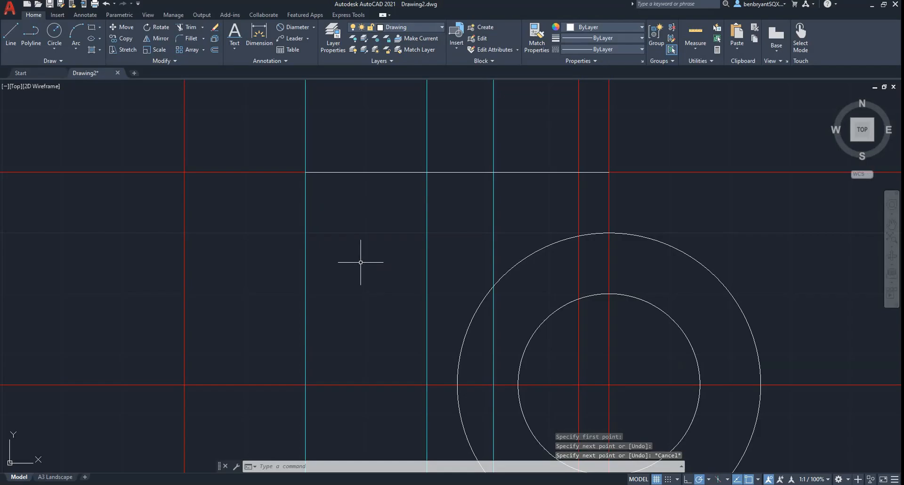
pyautogui.click(360, 262)
pyautogui.write('offs')
pyautogui.press('Return')
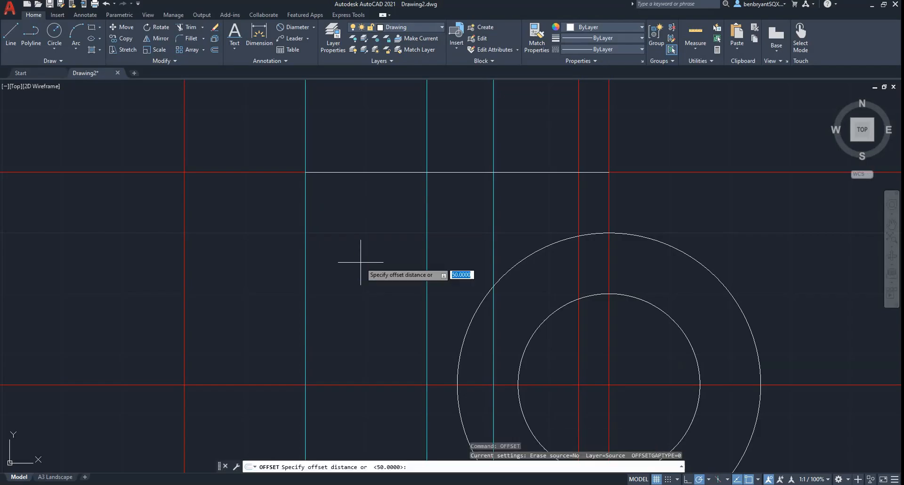
pyautogui.write('6')
pyautogui.press('Return')
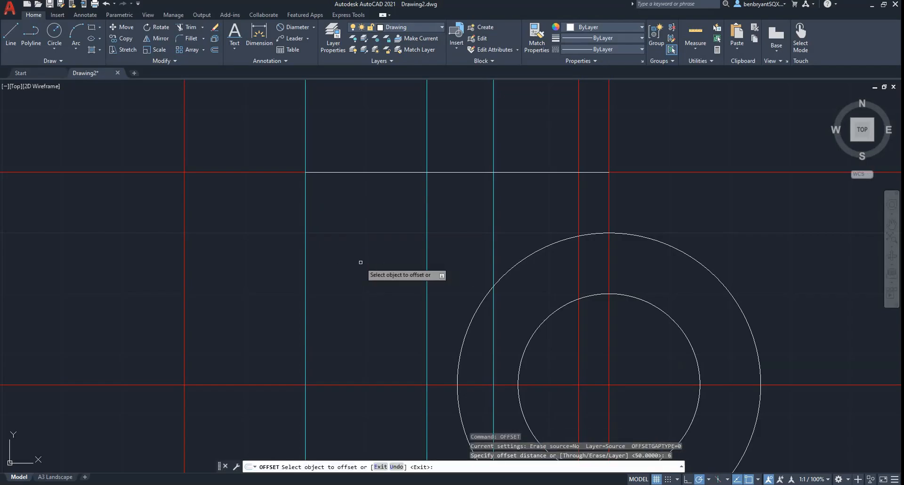
pyautogui.click(256, 172)
pyautogui.click(256, 206)
pyautogui.press('Return')
# Offset the top horizontal construction line 15 mm downward to mark the flange's lower edge
pyautogui.press('Return')
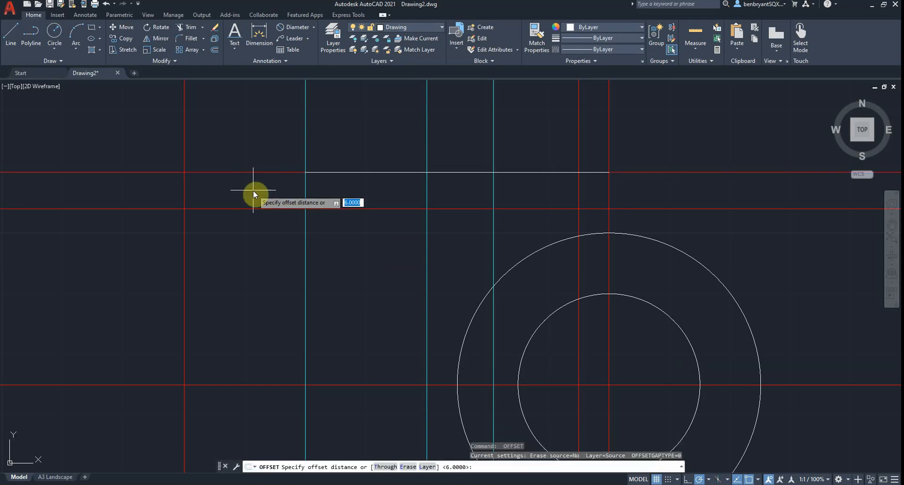
pyautogui.write('15')
pyautogui.press('Return')
pyautogui.click(262, 174)
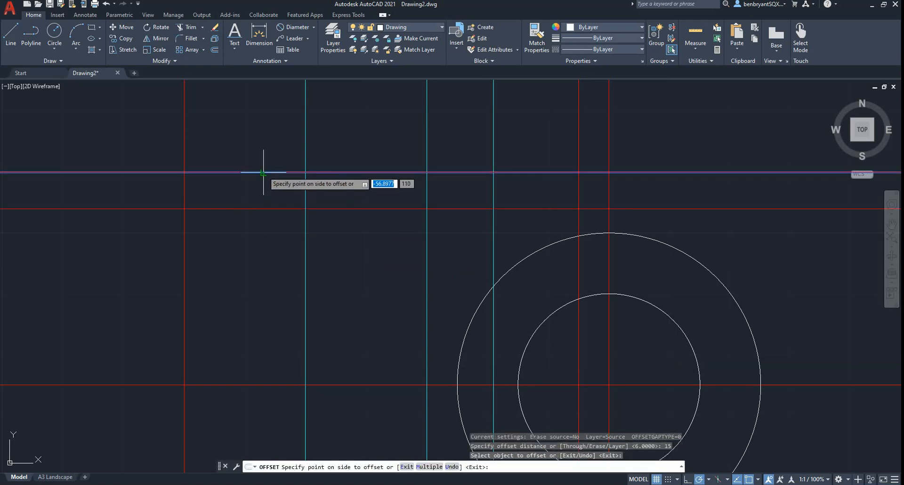
pyautogui.click(274, 259)
pyautogui.press('Escape')
# Change the colour of the 6 mm and 15 mm horizontal offset lines to yellow
pyautogui.click(281, 208)
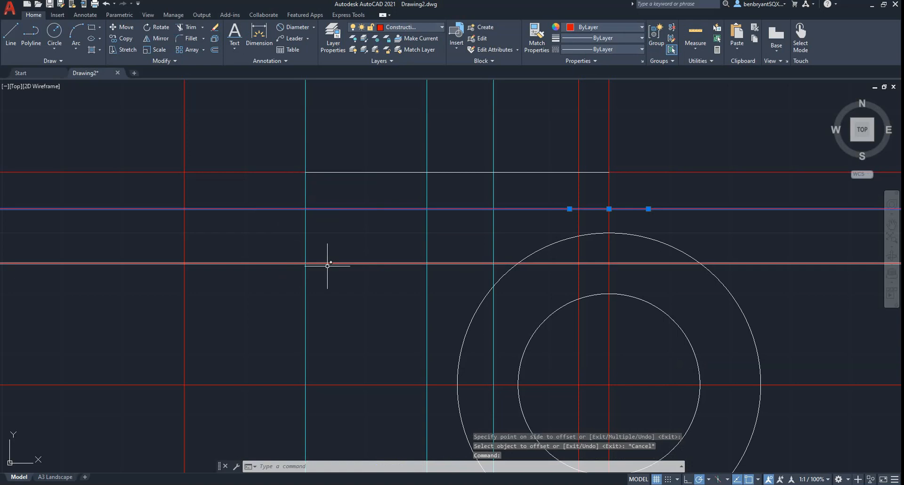
pyautogui.click(289, 263)
pyautogui.click(588, 30)
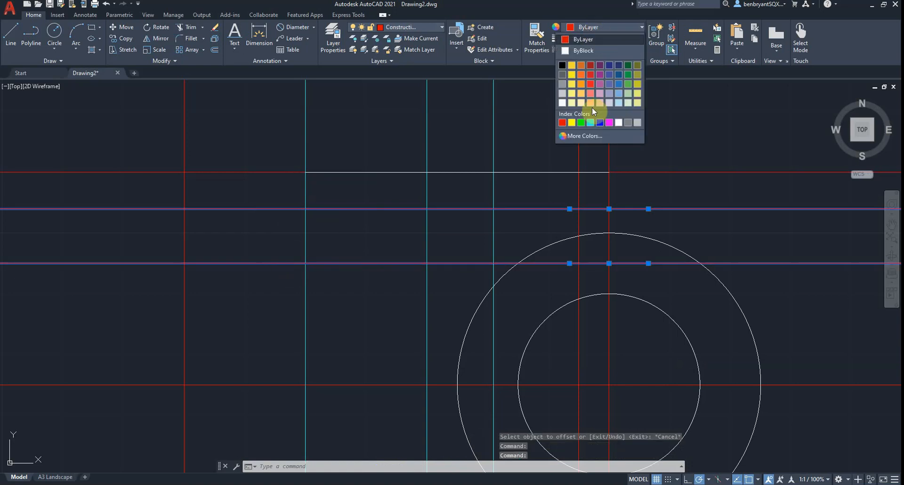
pyautogui.click(571, 122)
pyautogui.press('Escape')
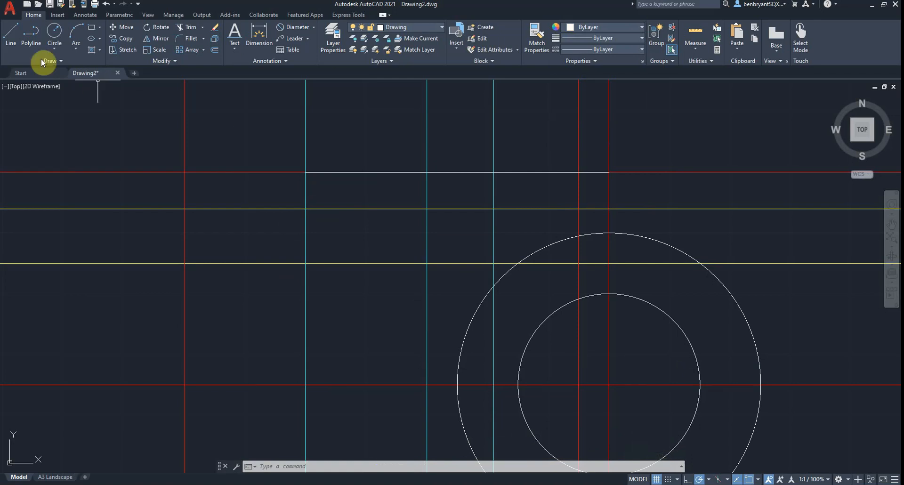
# Draw the flange's outer vertical edge down to the 15 mm offset line and its lower edge across to the vertical centreline
pyautogui.click(13, 44)
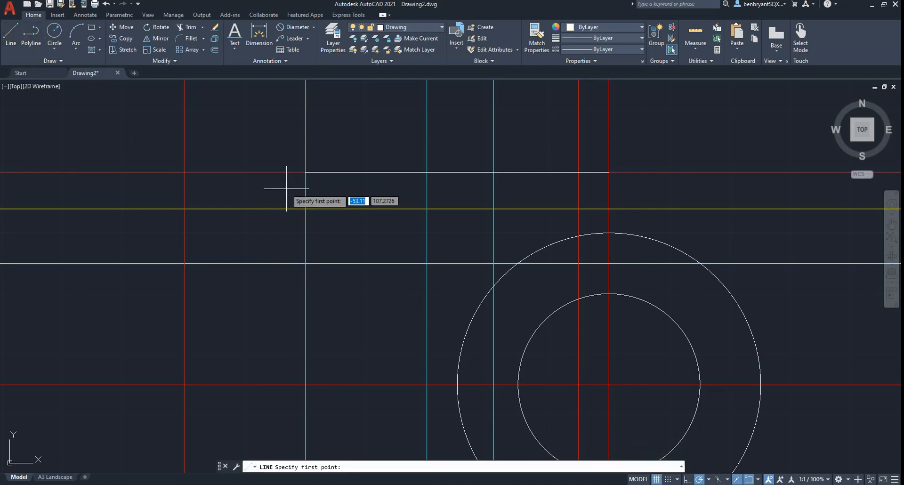
pyautogui.hotkey('alt', 'Tab')
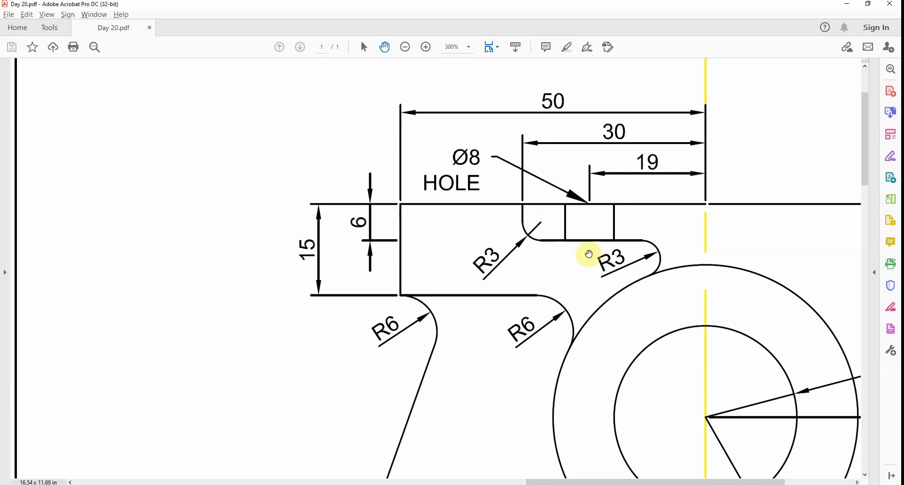
pyautogui.hotkey('alt', 'Tab')
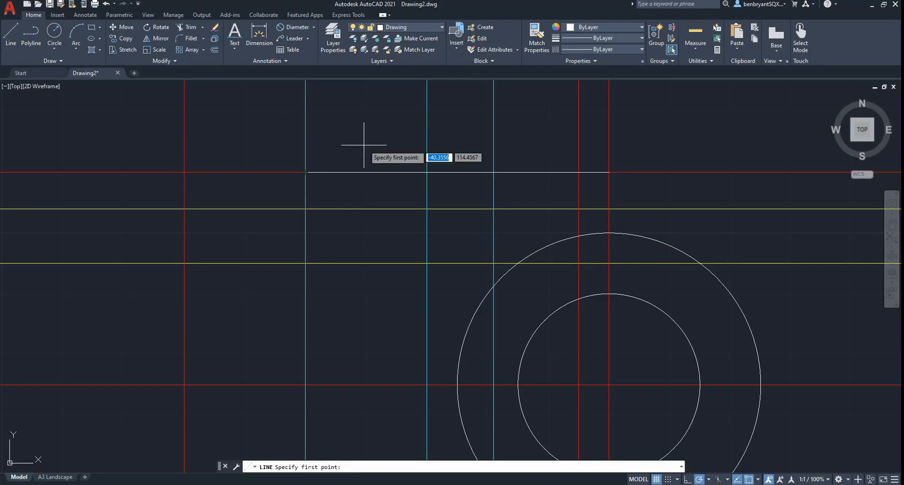
pyautogui.click(305, 172)
pyautogui.click(306, 263)
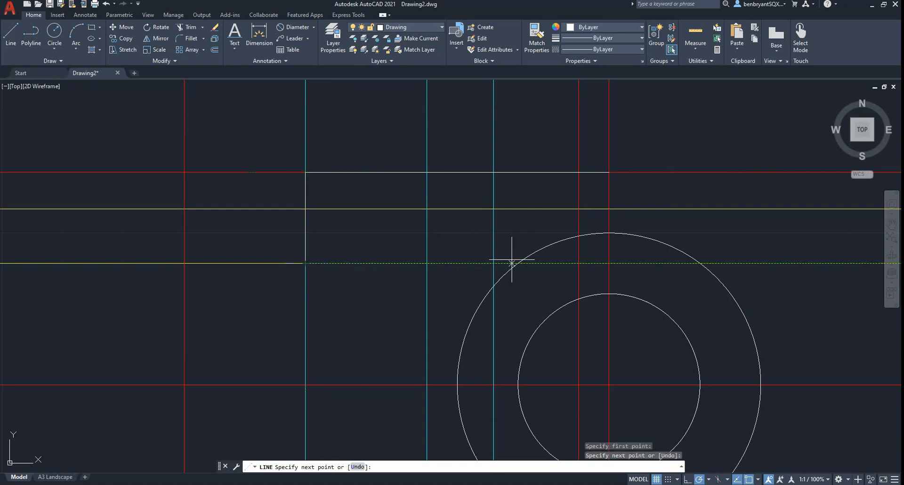
pyautogui.click(609, 263)
pyautogui.press('Escape')
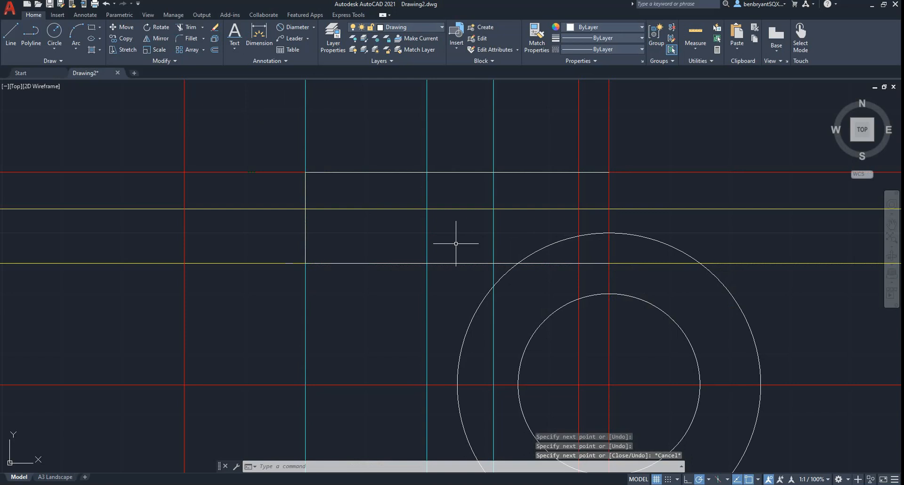
# Draw the inner step outline from the top edge down the 30 mm cyan line, along the 6 mm offset line to the centreline
pyautogui.press('Return')
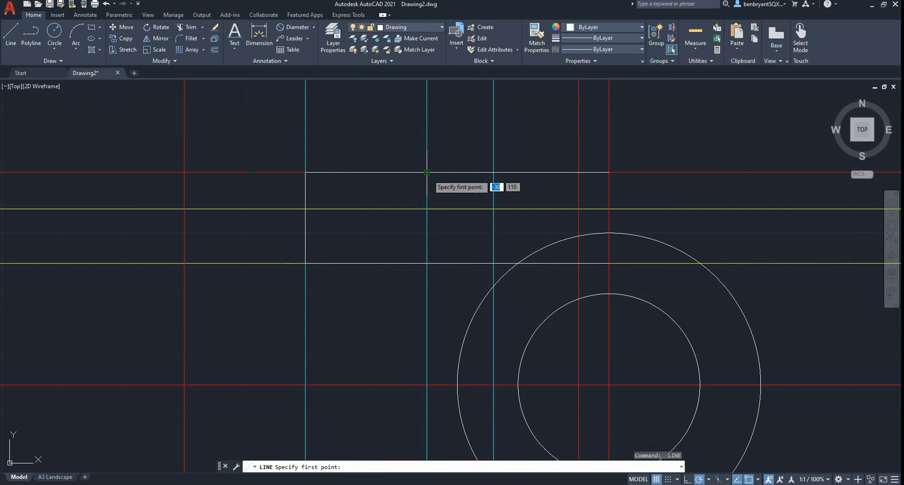
pyautogui.hotkey('alt', 'Tab')
pyautogui.hotkey('alt', 'Tab')
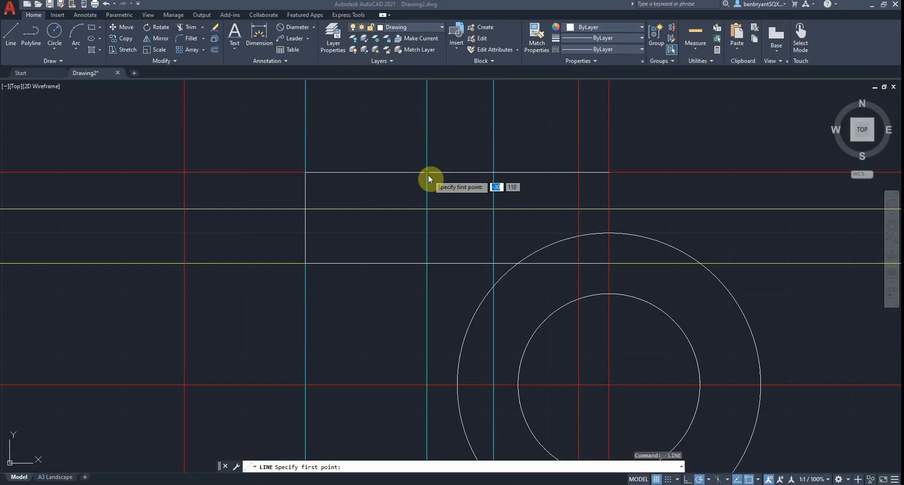
pyautogui.click(426, 172)
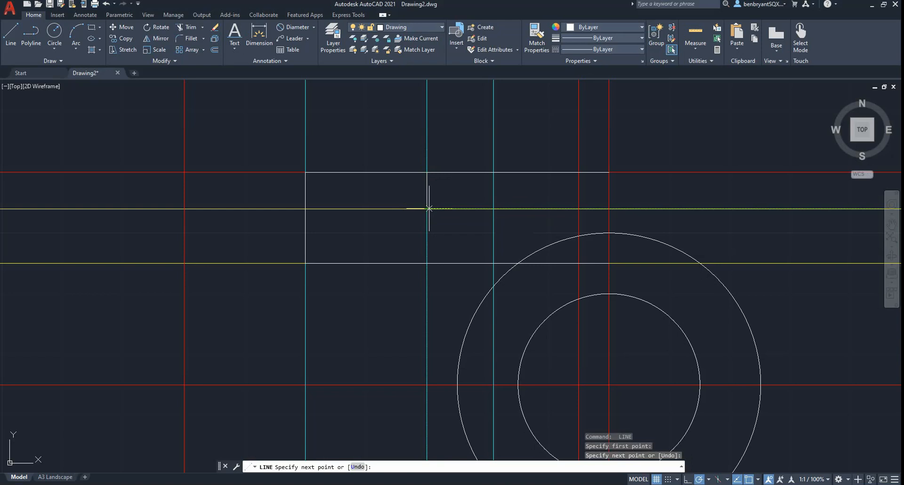
pyautogui.click(608, 209)
pyautogui.press('Escape')
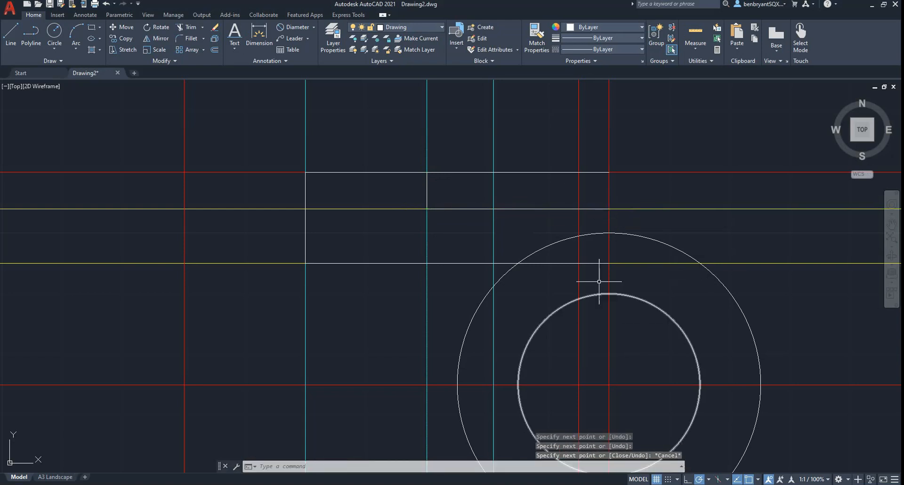
# Check the corner radii in the Day 20 PDF and fillet the flange's lower edge to the outer circle with a 6 mm radius
pyautogui.scroll(2, 562, 255)
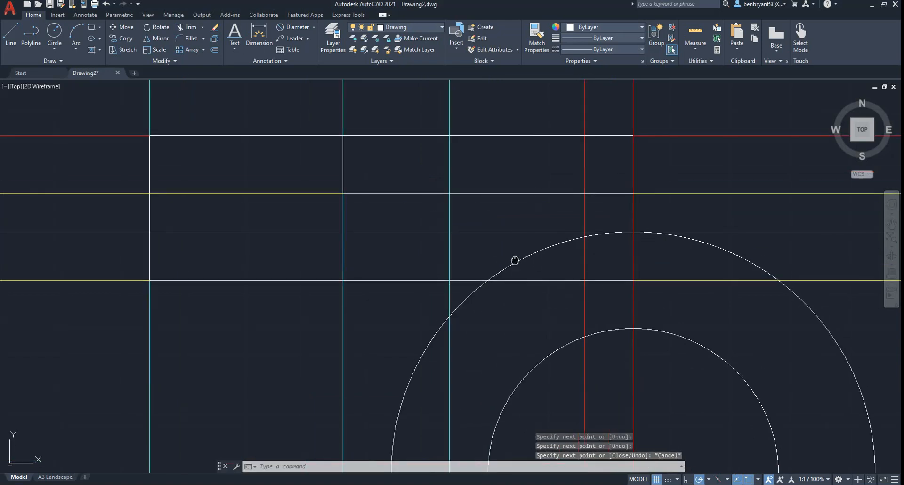
pyautogui.moveTo(514, 261); pyautogui.dragTo(540, 290, button='middle')
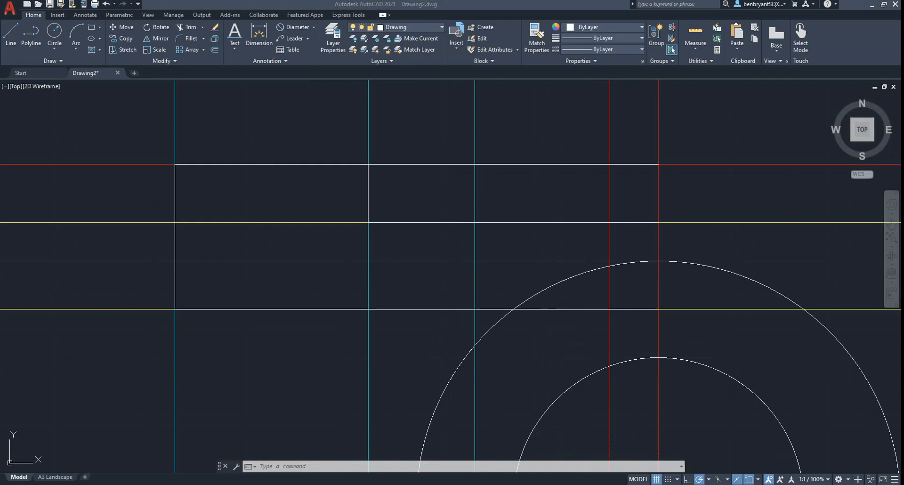
pyautogui.hotkey('alt', 'Tab')
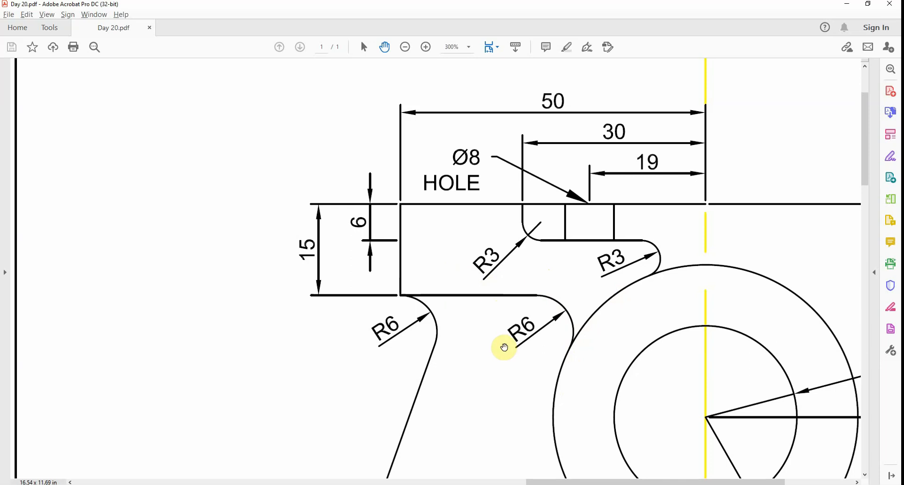
pyautogui.hotkey('alt', 'Tab')
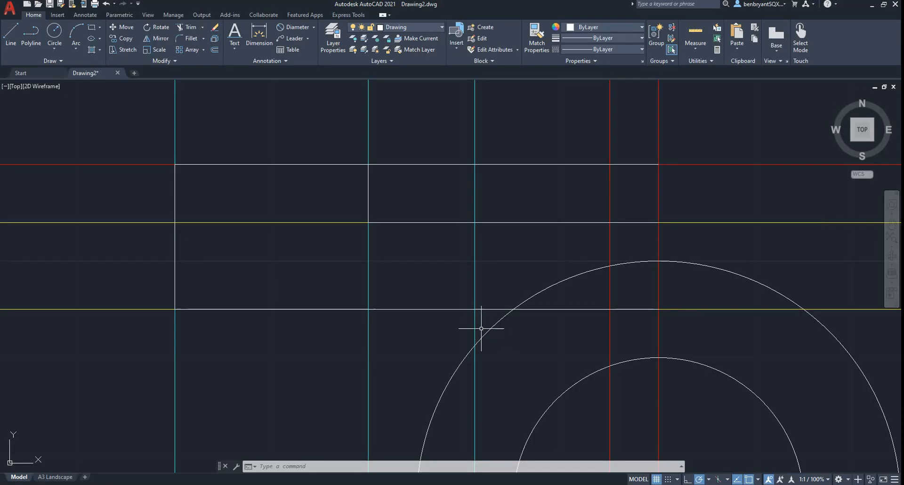
pyautogui.press('Return')
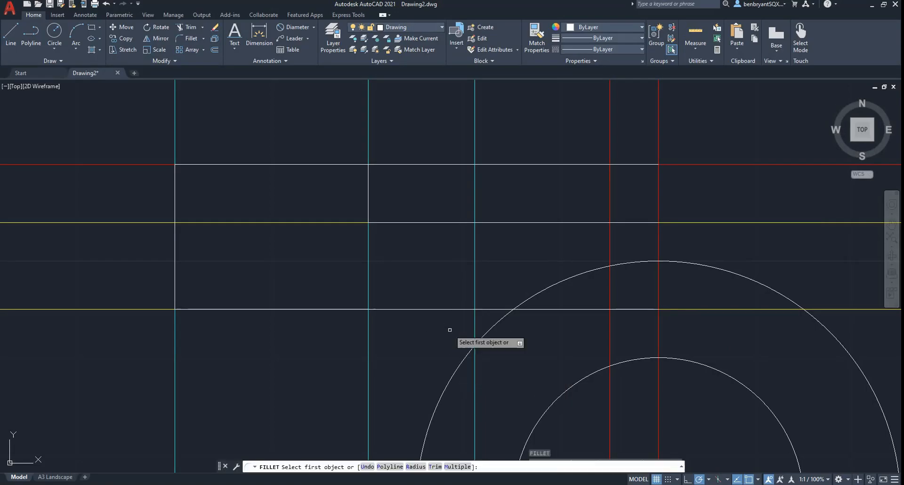
pyautogui.write('r')
pyautogui.press('Return')
pyautogui.write('6')
pyautogui.press('Return')
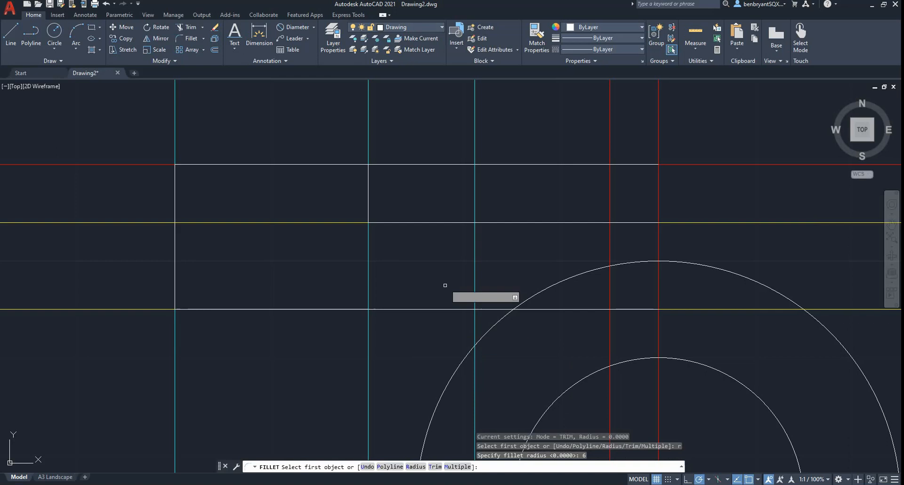
pyautogui.click(288, 309)
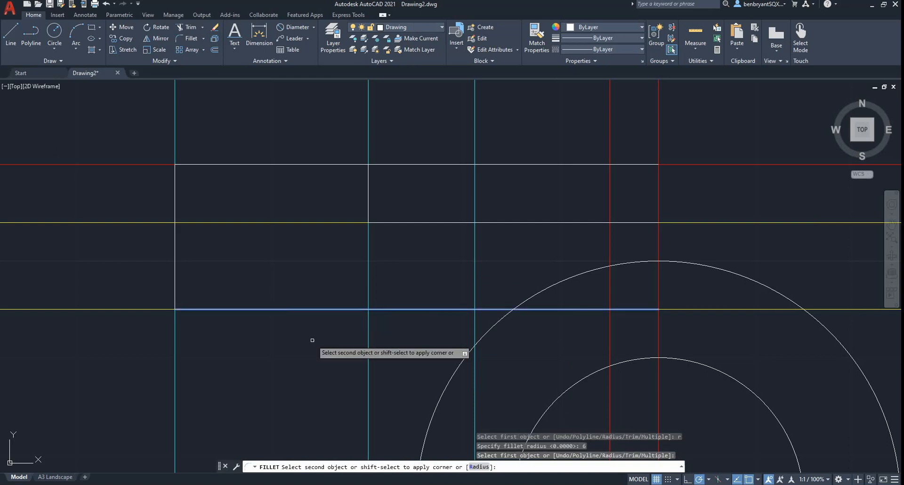
pyautogui.moveTo(434, 405); pyautogui.dragTo(428, 286, button='middle')
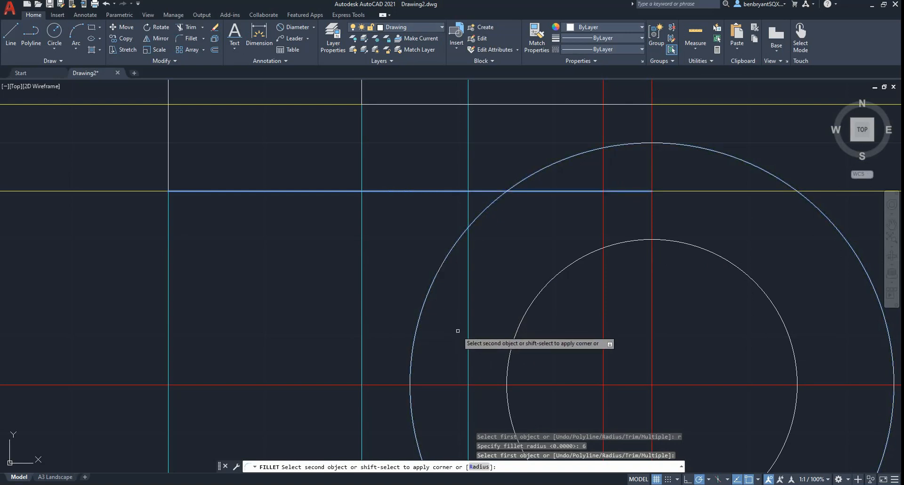
pyautogui.click(418, 324)
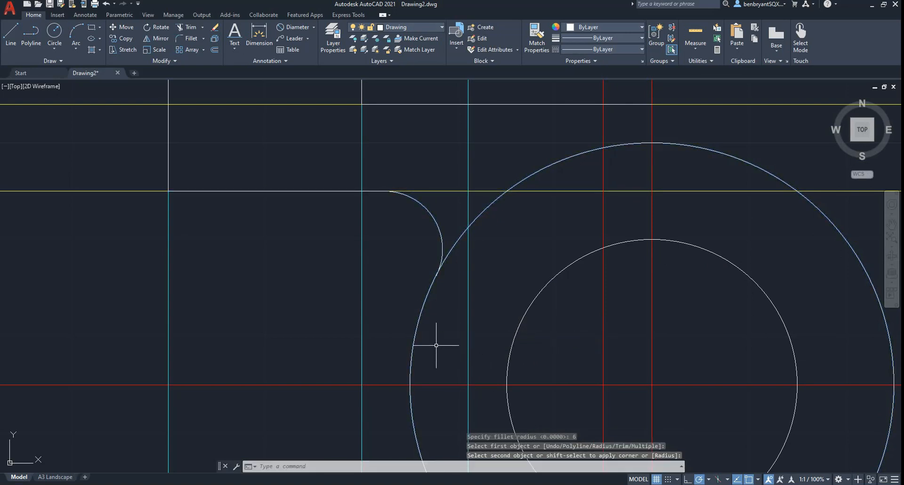
# Fillet the inner step's horizontal edge to the outer circle with a 3 mm radius, as in the Day 20 PDF
pyautogui.scroll(-6, 436, 345)
pyautogui.scroll(6, 417, 357)
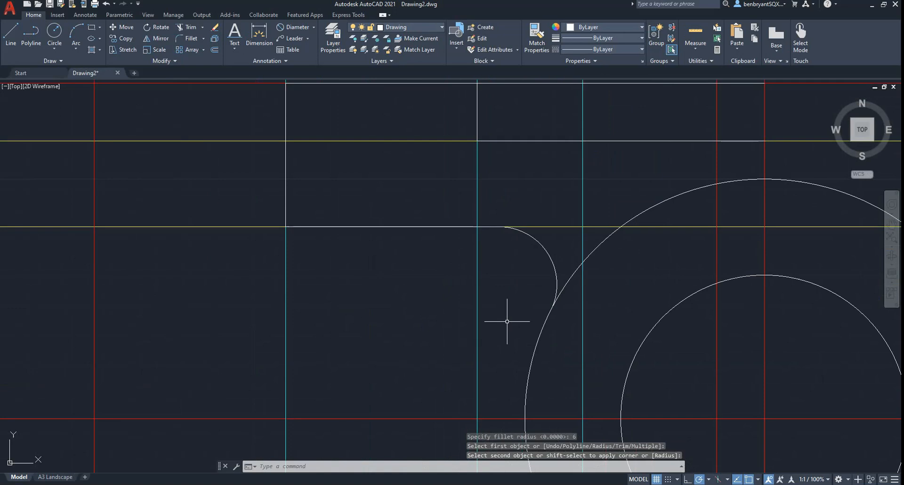
pyautogui.scroll(2, 507, 322)
pyautogui.moveTo(507, 321); pyautogui.dragTo(419, 369, button='middle')
pyautogui.scroll(-4, 418, 365)
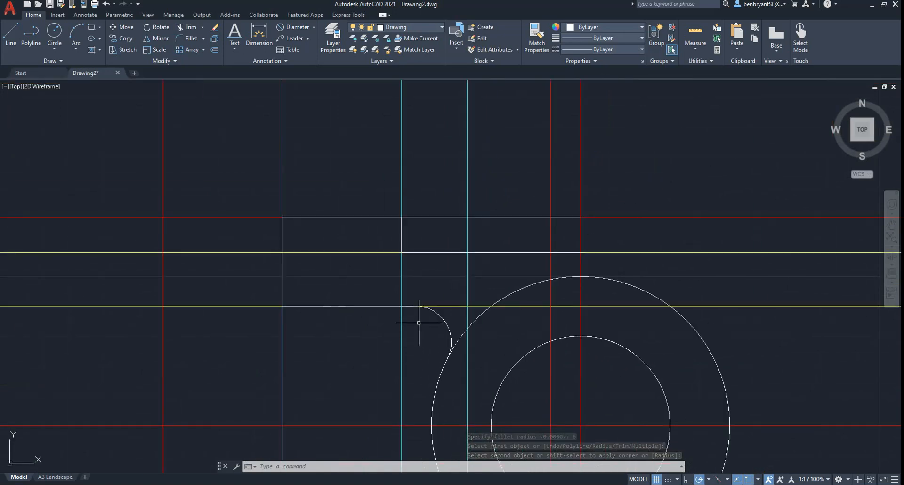
pyautogui.press('Return')
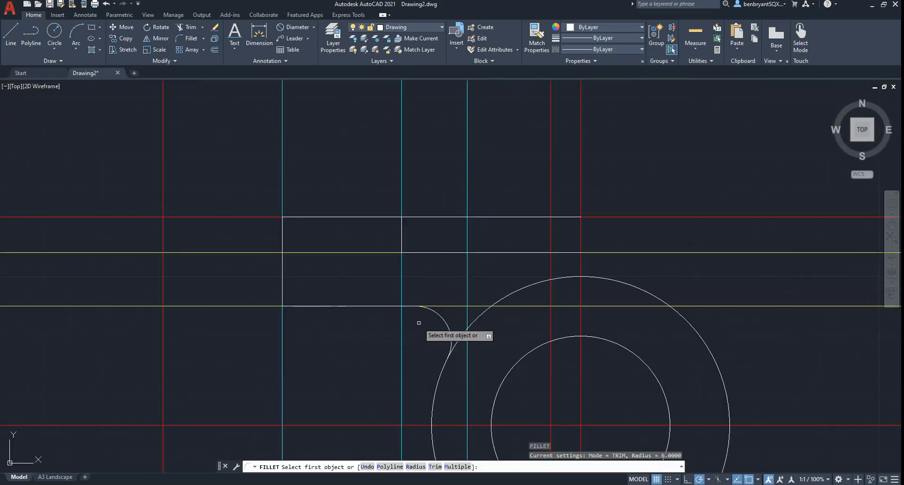
pyautogui.write('r')
pyautogui.press('Return')
pyautogui.write('3')
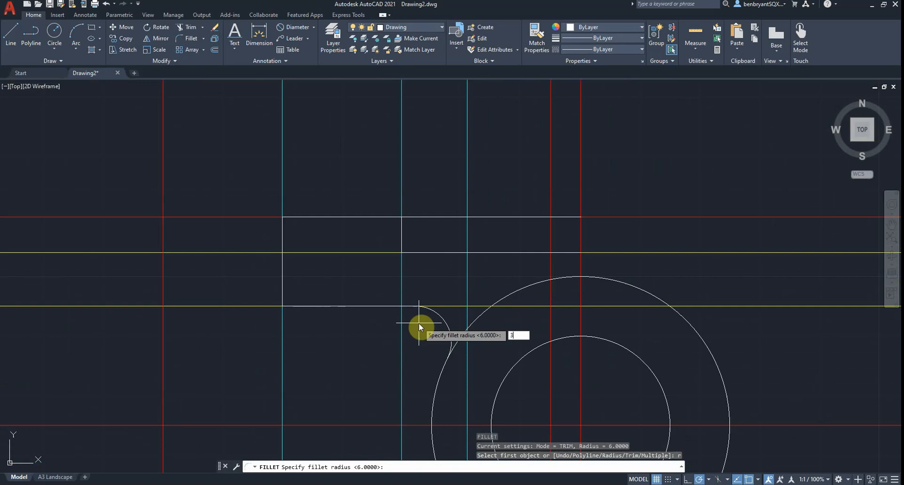
pyautogui.press('Return')
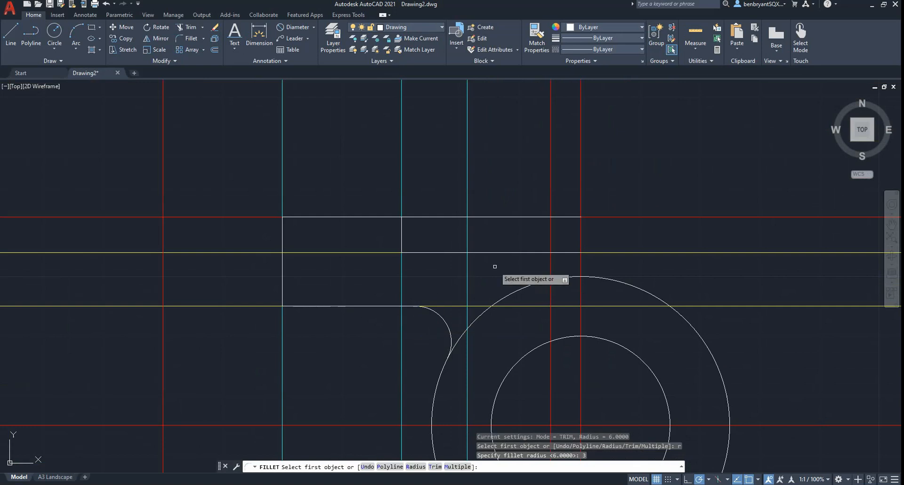
pyautogui.hotkey('alt', 'Tab')
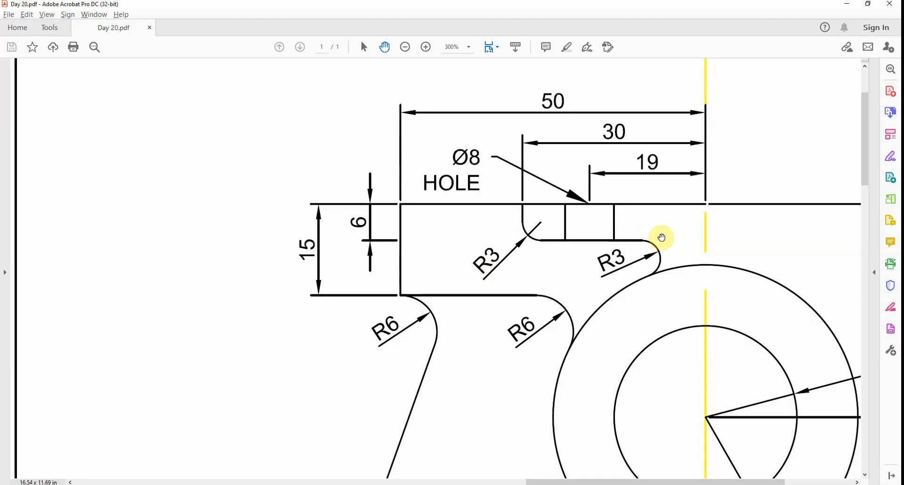
pyautogui.hotkey('alt', 'Tab')
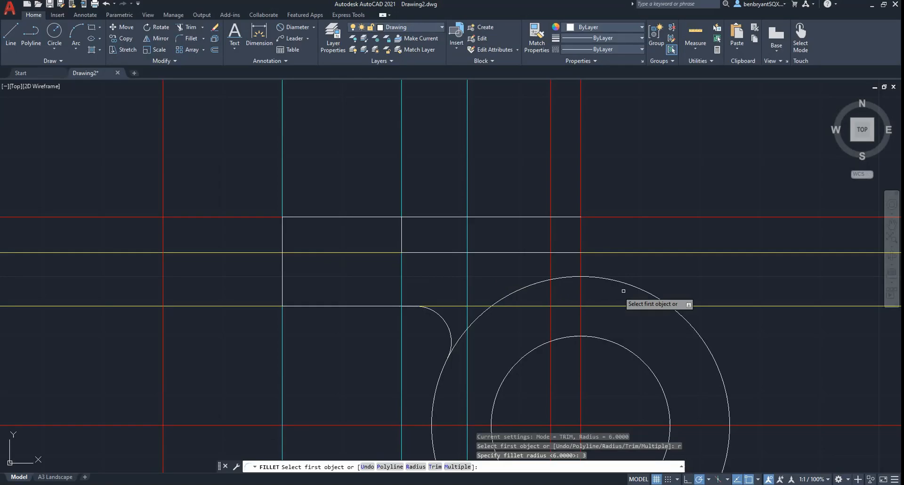
pyautogui.click(544, 252)
pyautogui.click(540, 280)
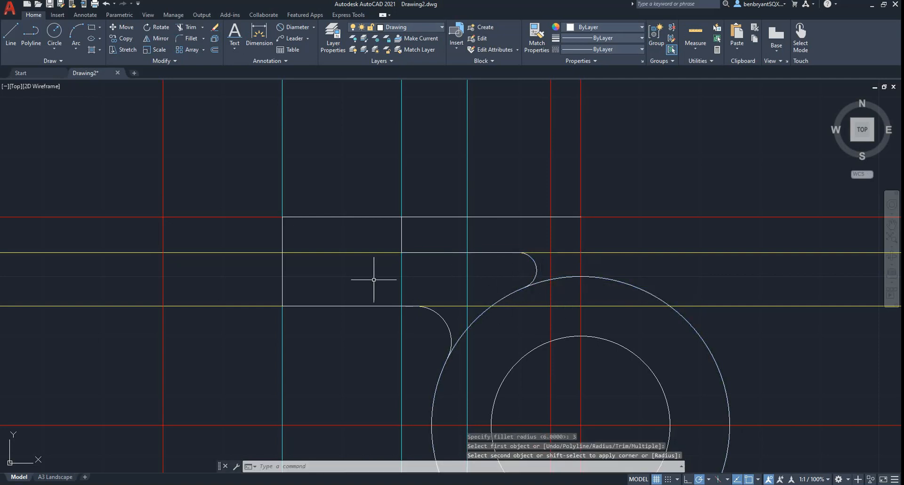
# Fillet the inner step's corner between its vertical and horizontal edges with the same 3 mm radius
pyautogui.press('Return')
pyautogui.click(402, 240)
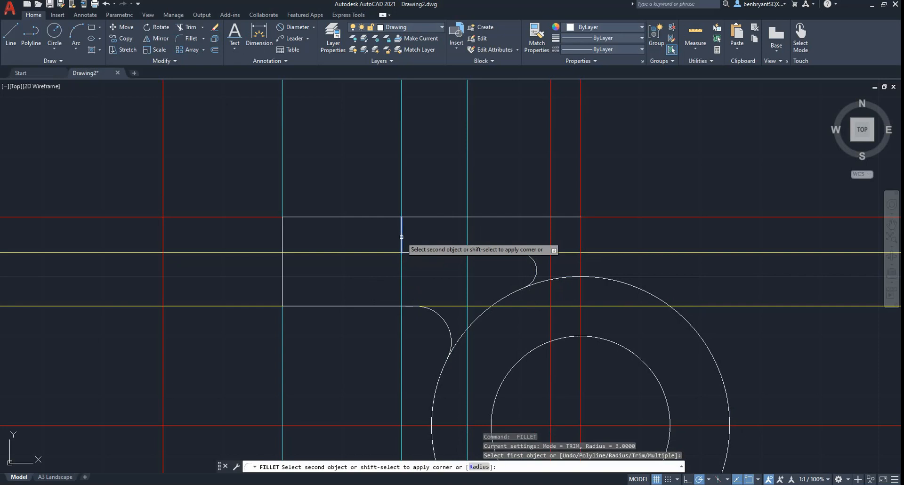
pyautogui.click(421, 251)
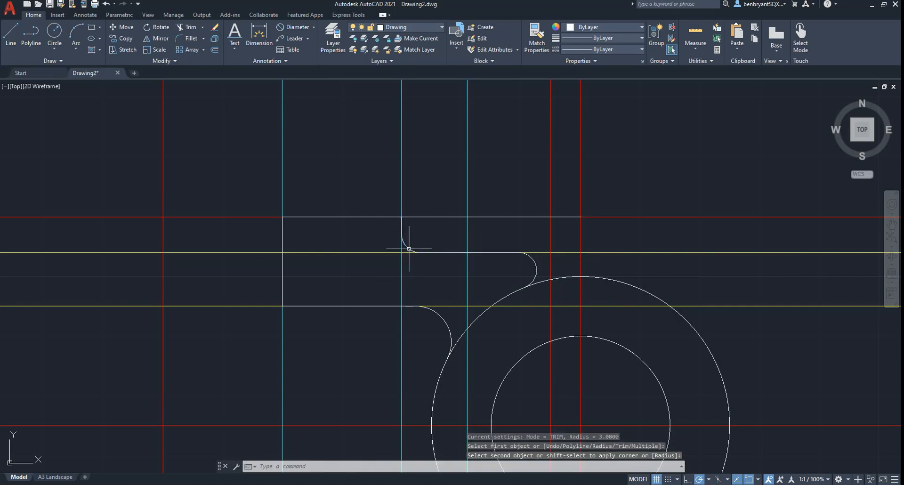
# Hide the Construction layer to compare the flange outline with the Day 20 PDF, and turn the layer back on
pyautogui.click(405, 27)
pyautogui.click(355, 72)
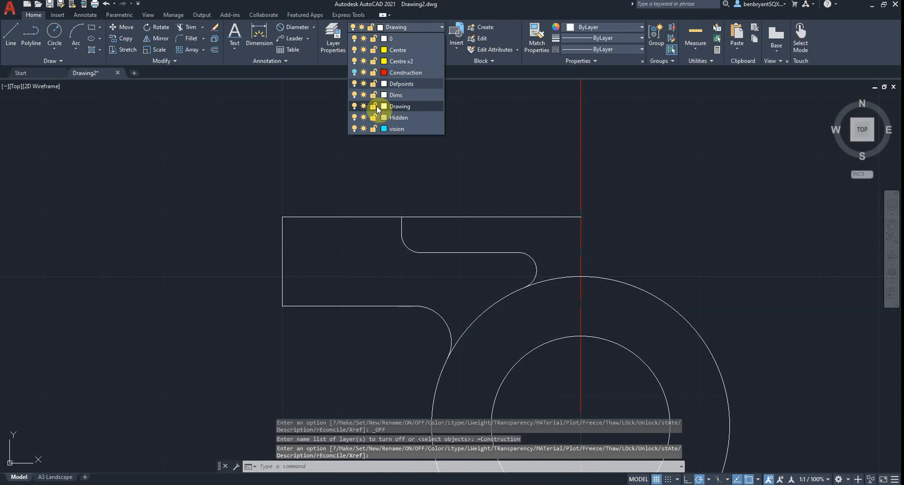
pyautogui.moveTo(686, 276); pyautogui.dragTo(601, 183, button='middle')
pyautogui.hotkey('alt', 'Tab')
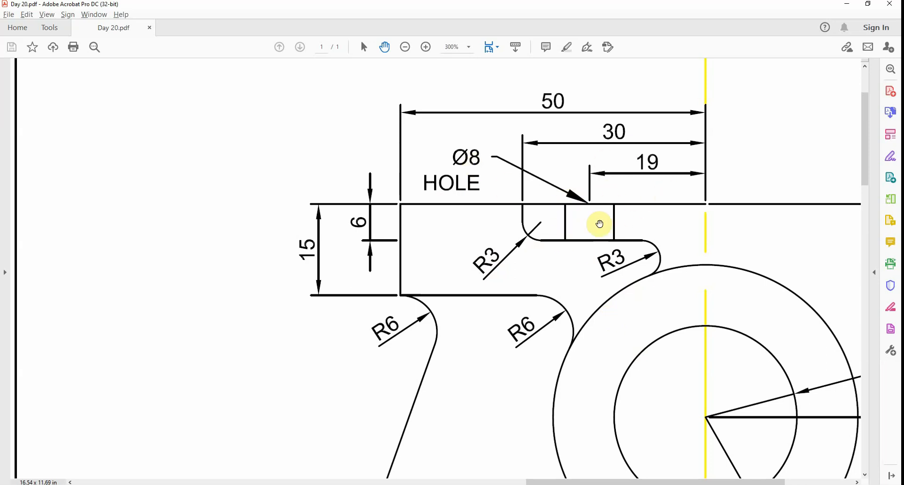
pyautogui.hotkey('alt', 'Tab')
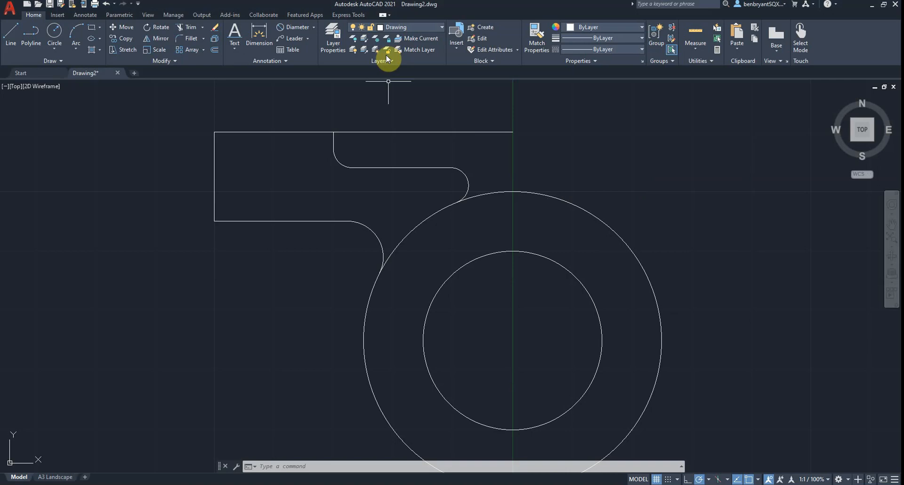
pyautogui.click(405, 26)
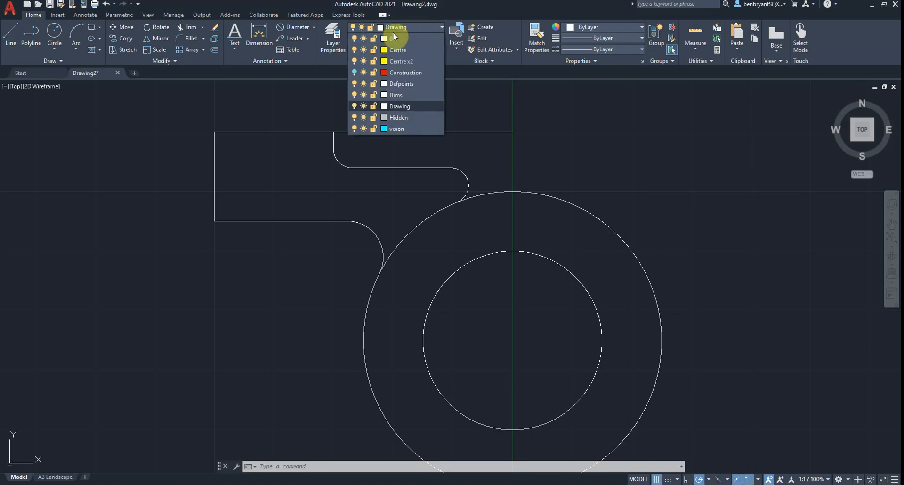
pyautogui.click(354, 72)
# Offset the flange hole's vertical centre construction line by 4 mm to both sides
pyautogui.moveTo(554, 158); pyautogui.dragTo(625, 192, button='middle')
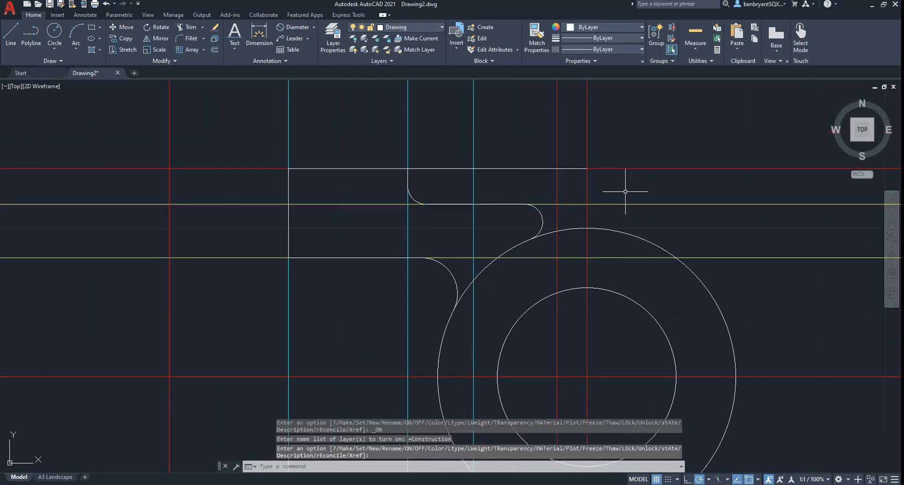
pyautogui.write('OFFSET')
pyautogui.press('Return')
pyautogui.write('4')
pyautogui.press('Return')
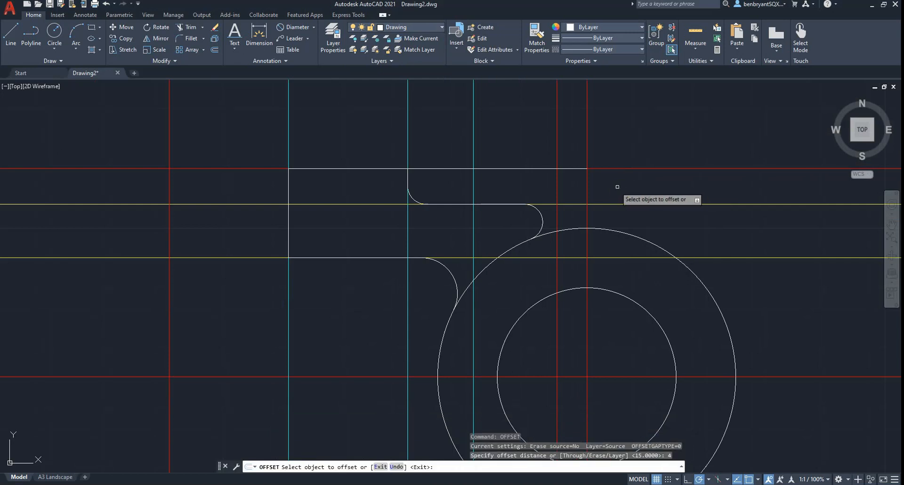
pyautogui.click(474, 188)
pyautogui.click(473, 188)
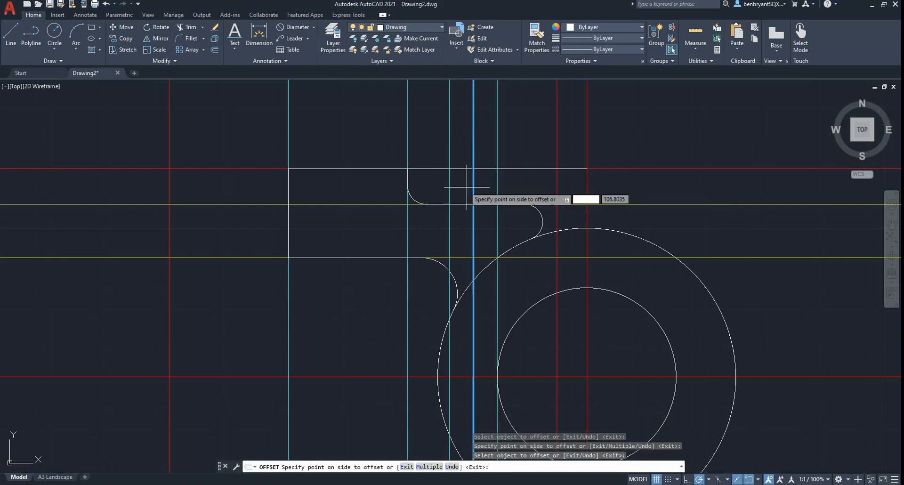
pyautogui.click(455, 181)
# Draw the hole's two vertical edges along the offset lines, from the flange's top edge to the inner step's horizontal edge
pyautogui.click(11, 33)
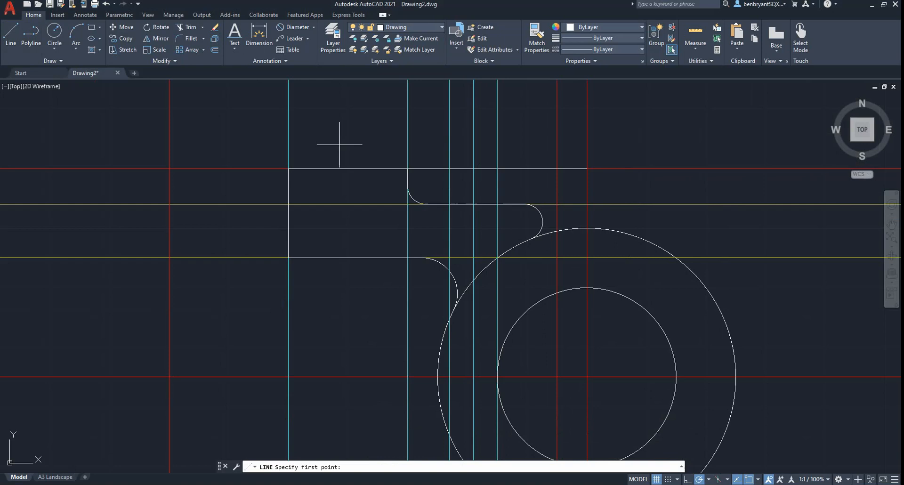
pyautogui.click(449, 168)
pyautogui.press('Escape')
pyautogui.press('space')
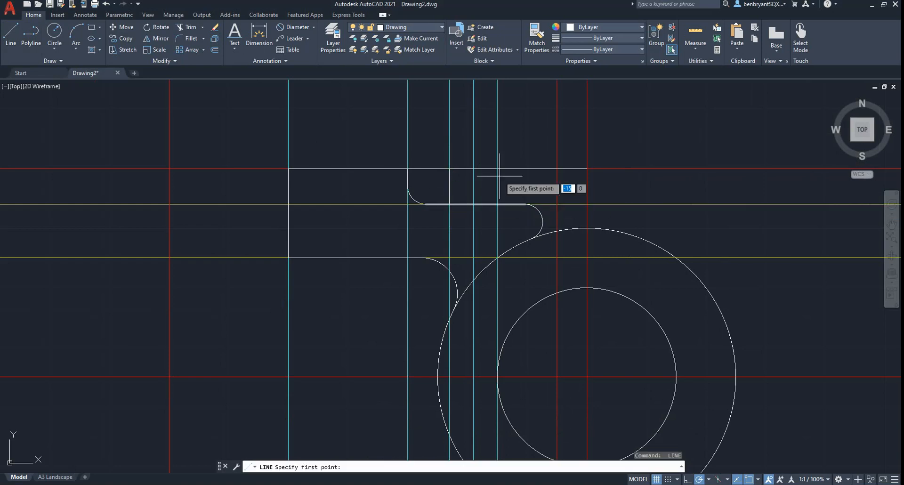
pyautogui.click(497, 168)
pyautogui.click(497, 204)
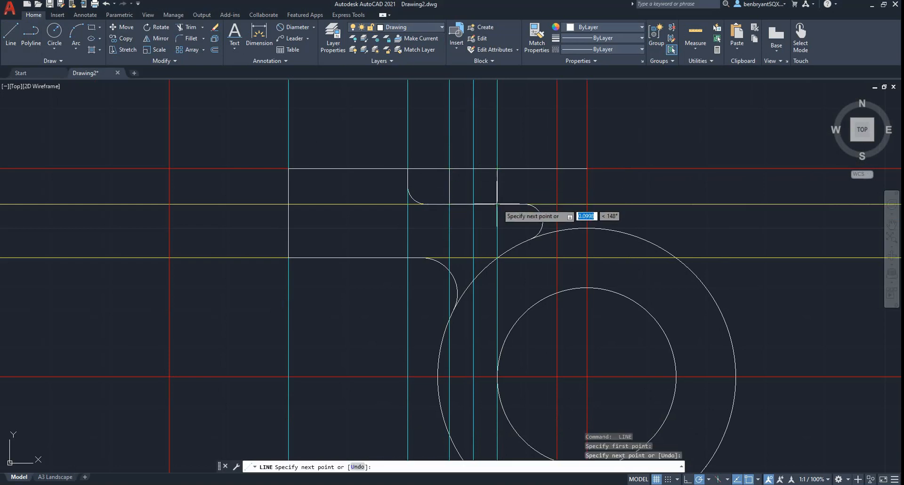
pyautogui.press('space')
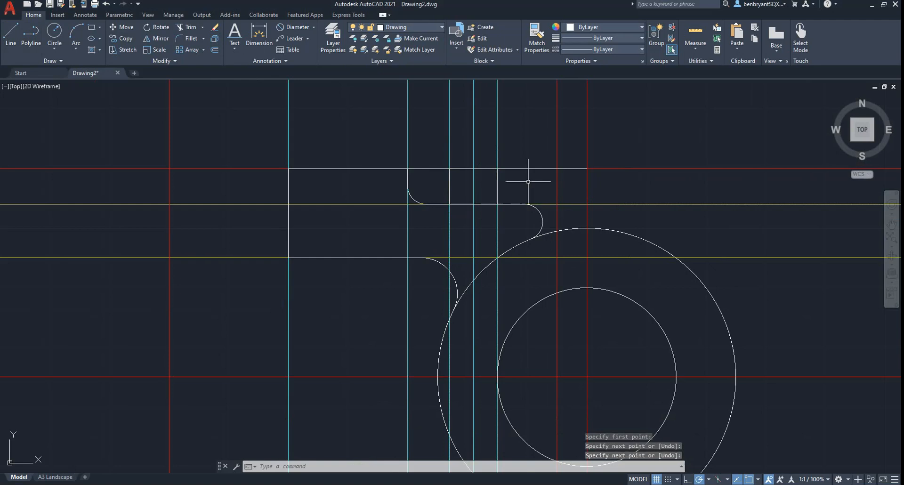
# Hide the Construction layer to compare the flange and hole with the Day 20 PDF, and turn the layer back on
pyautogui.click(419, 29)
pyautogui.click(355, 83)
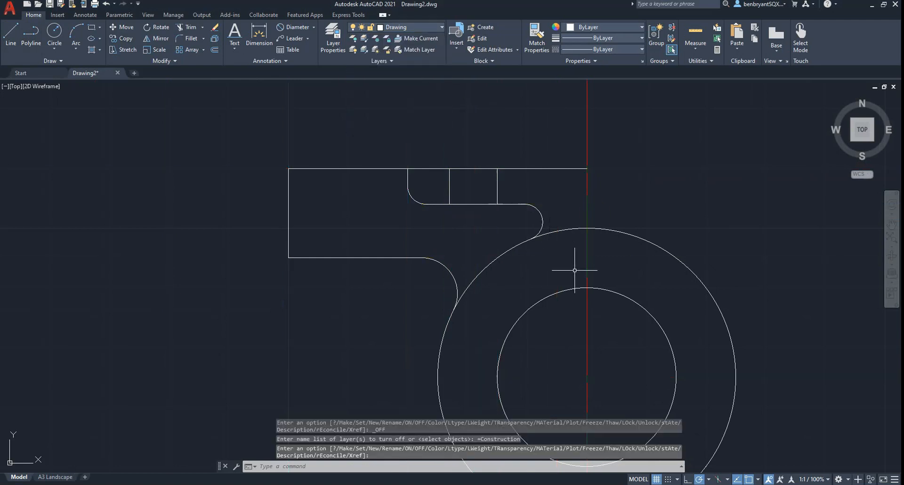
pyautogui.hotkey('alt', 'Tab')
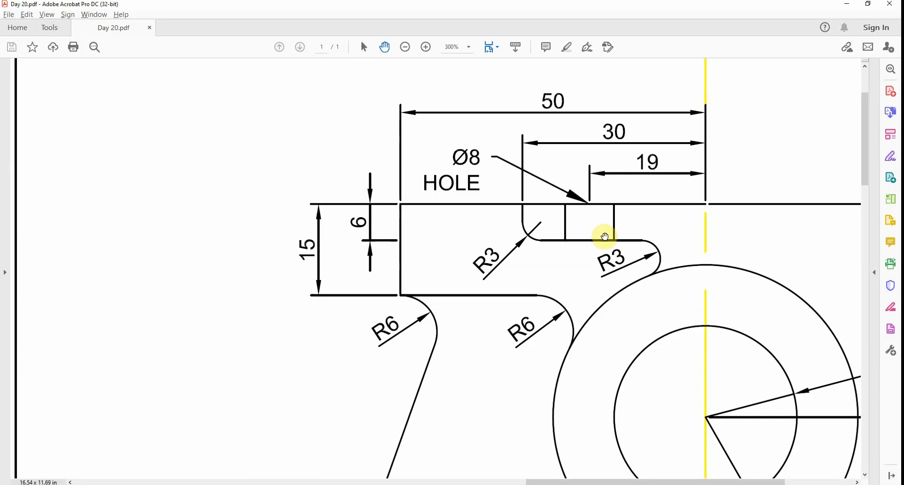
pyautogui.moveTo(643, 327); pyautogui.dragTo(620, 139)
pyautogui.scroll(-3, 527, 256)
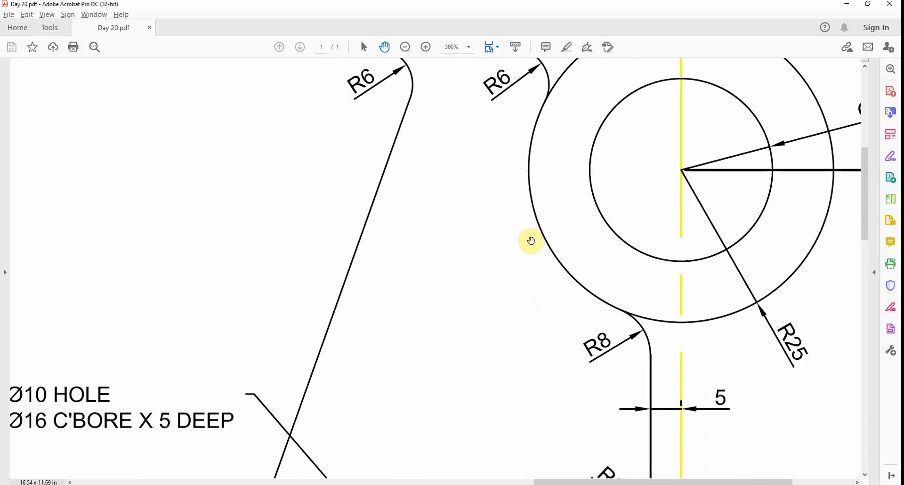
pyautogui.keyDown('ctrl'); pyautogui.scroll(-1, 531, 238); pyautogui.keyUp('ctrl')
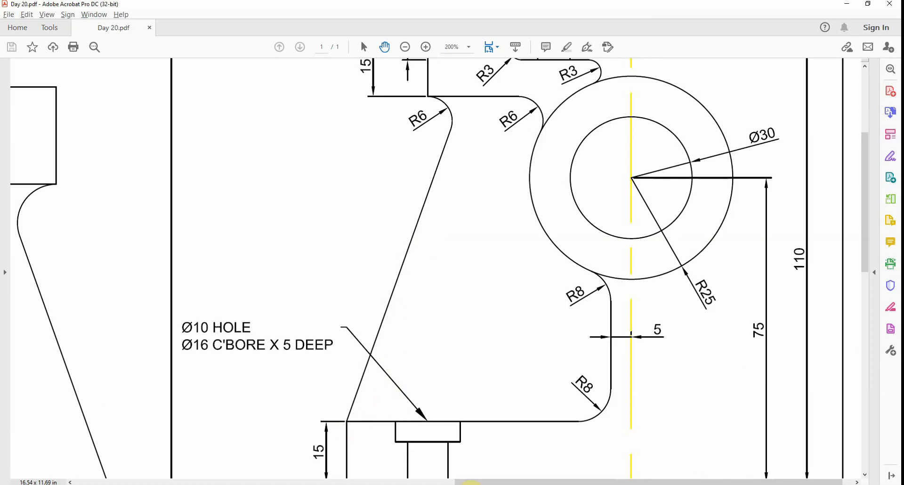
pyautogui.click(455, 479)
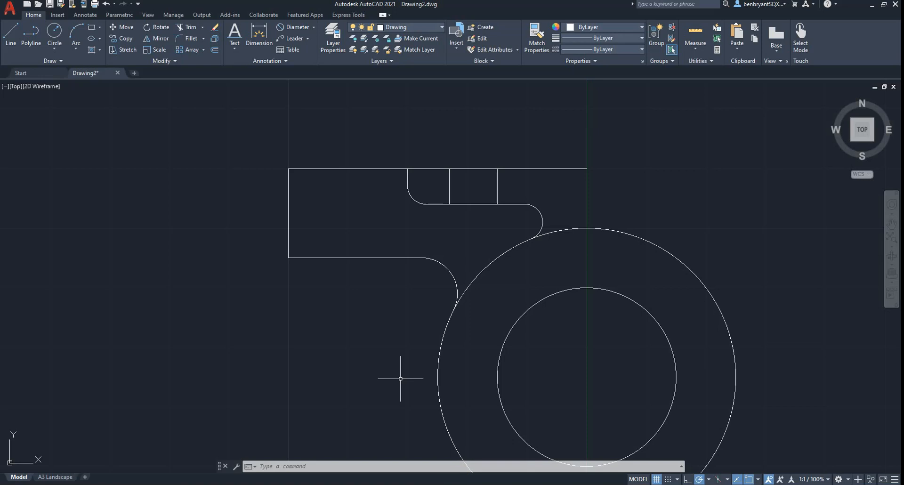
pyautogui.moveTo(370, 339); pyautogui.dragTo(370, 283, button='middle')
pyautogui.scroll(-2, 370, 283)
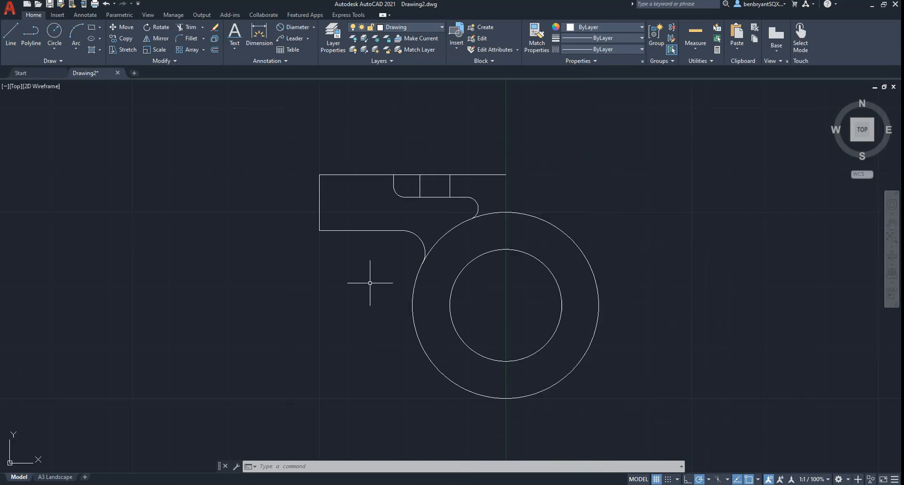
pyautogui.click(402, 29)
pyautogui.click(355, 72)
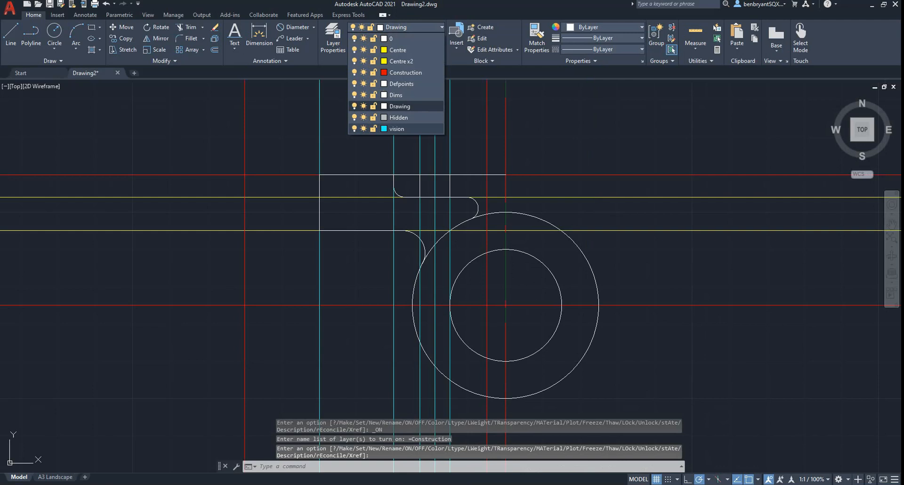
pyautogui.click(362, 296)
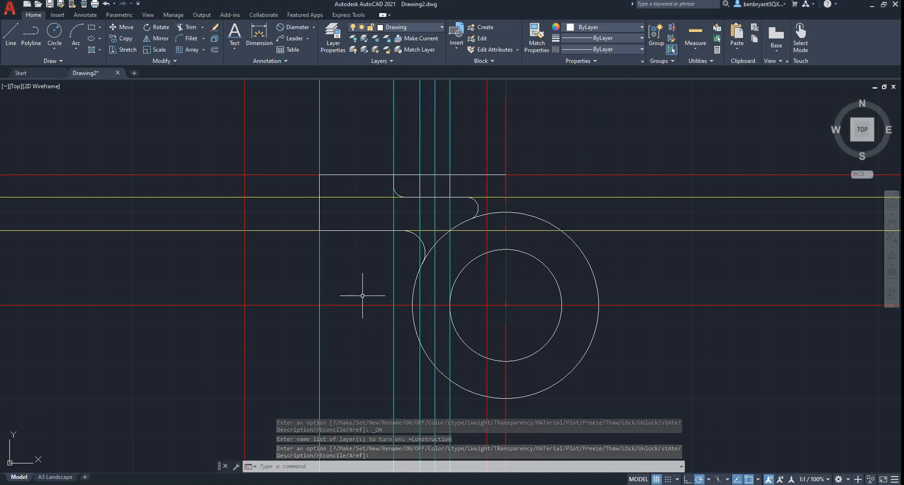
# Check the sloped edge's upper radius in the Day 20 PDF and draw a 6 mm vertical line down from the flange's lower-left corner
pyautogui.scroll(-3, 359, 306)
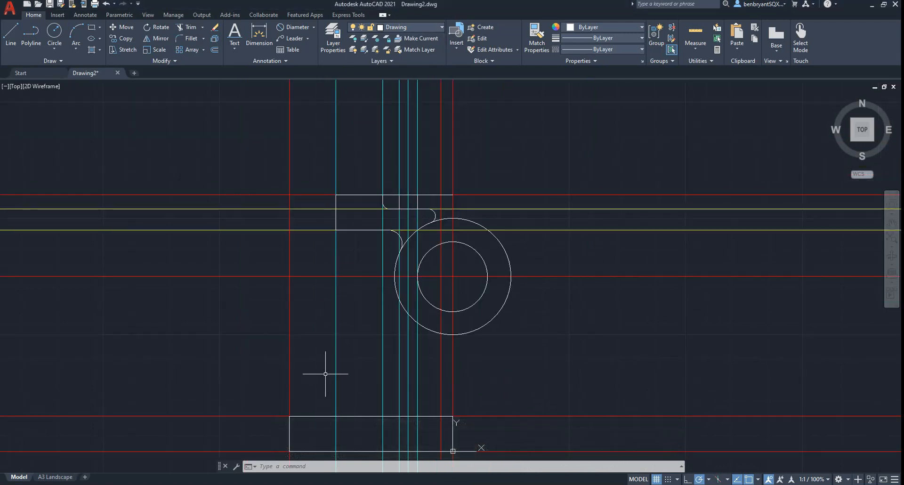
pyautogui.scroll(1, 334, 357)
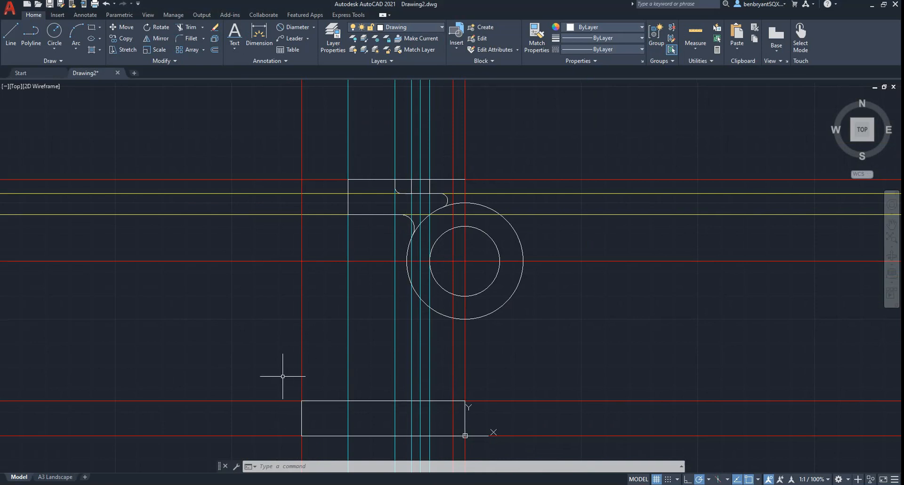
pyautogui.scroll(2, 324, 281)
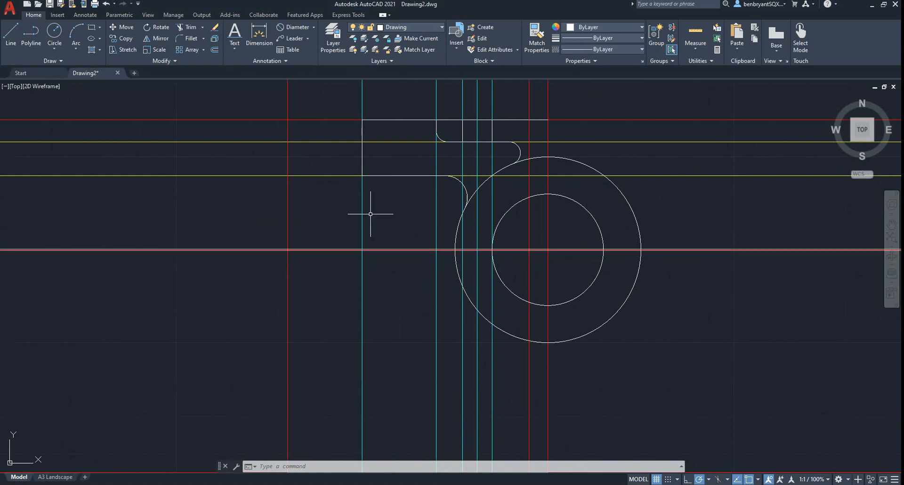
pyautogui.scroll(2, 322, 240)
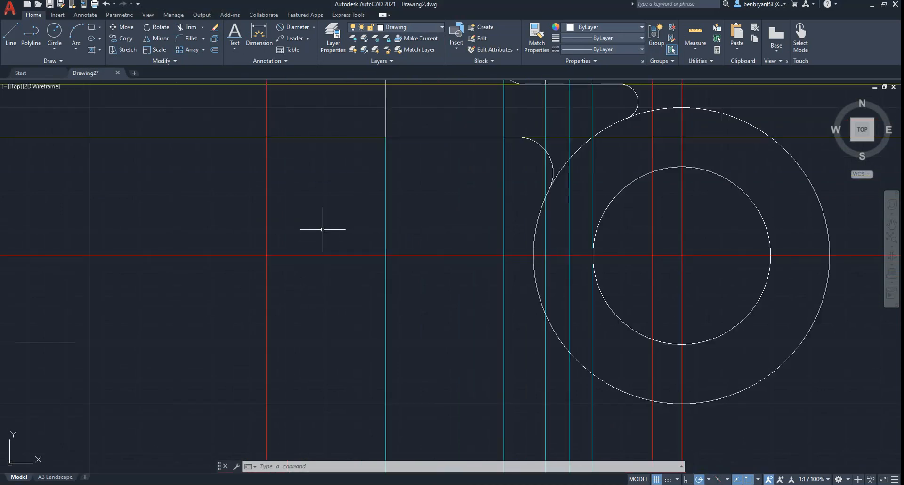
pyautogui.scroll(2, 323, 228)
pyautogui.hotkey('alt', 'Tab')
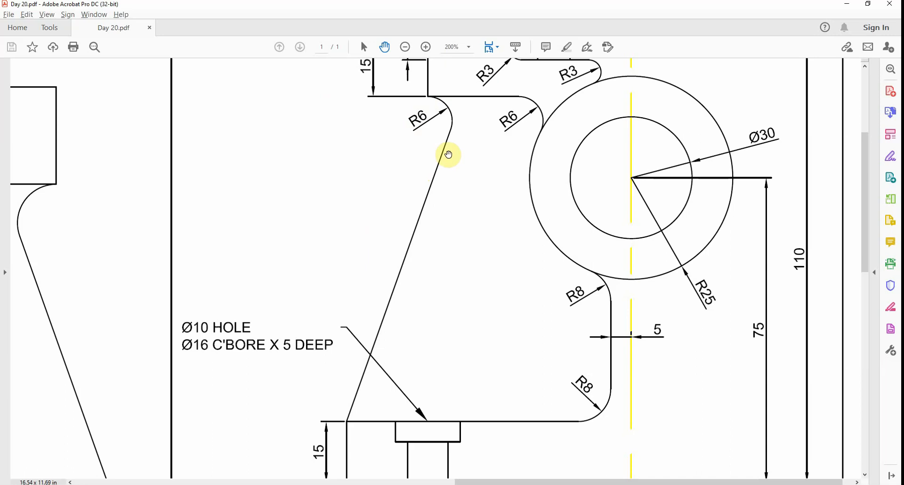
pyautogui.click(471, 483)
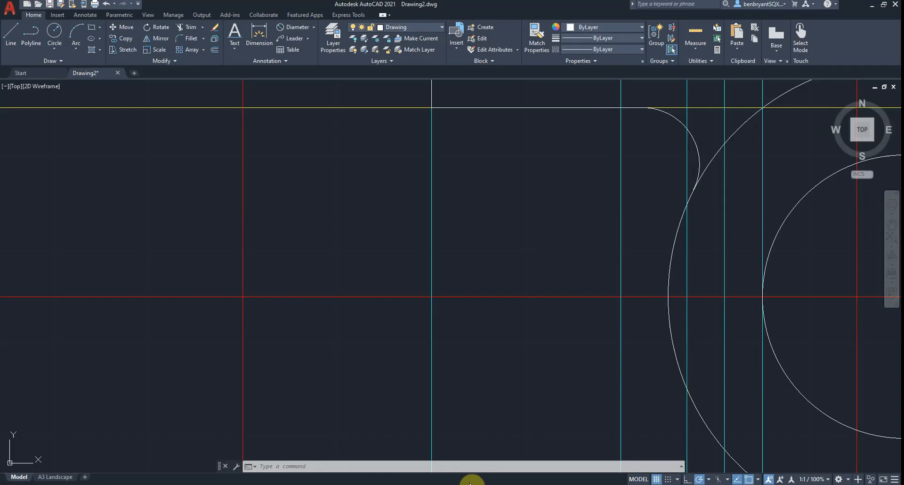
pyautogui.click(12, 33)
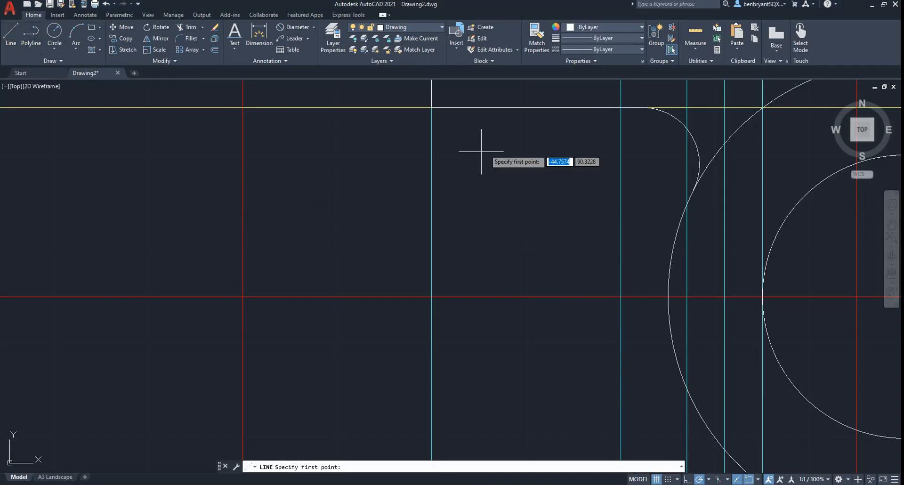
pyautogui.click(431, 107)
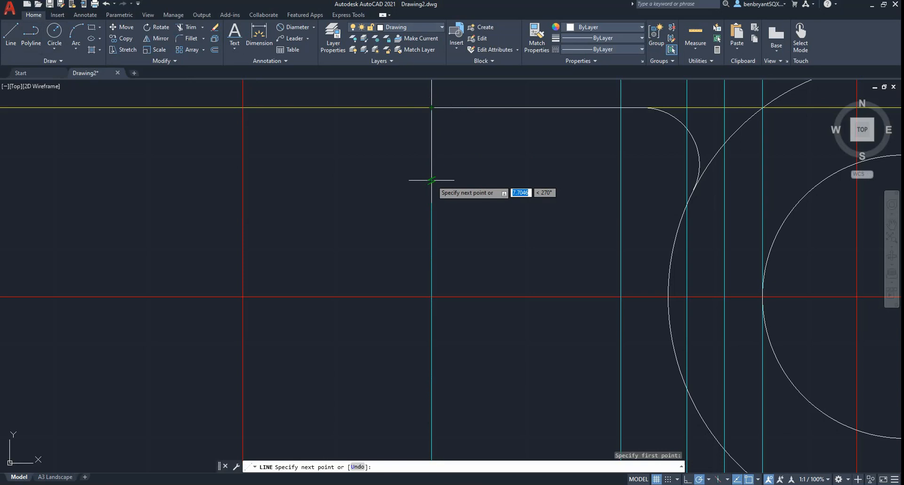
pyautogui.write('6')
pyautogui.press('Return')
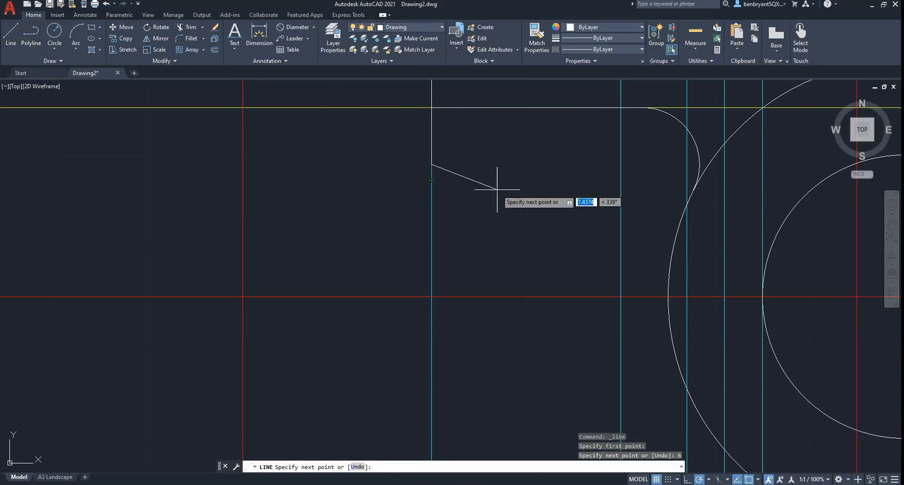
pyautogui.press('Escape')
# Draw a circle with a 6 mm radius centred on the lower end of the short vertical line
pyautogui.click(54, 33)
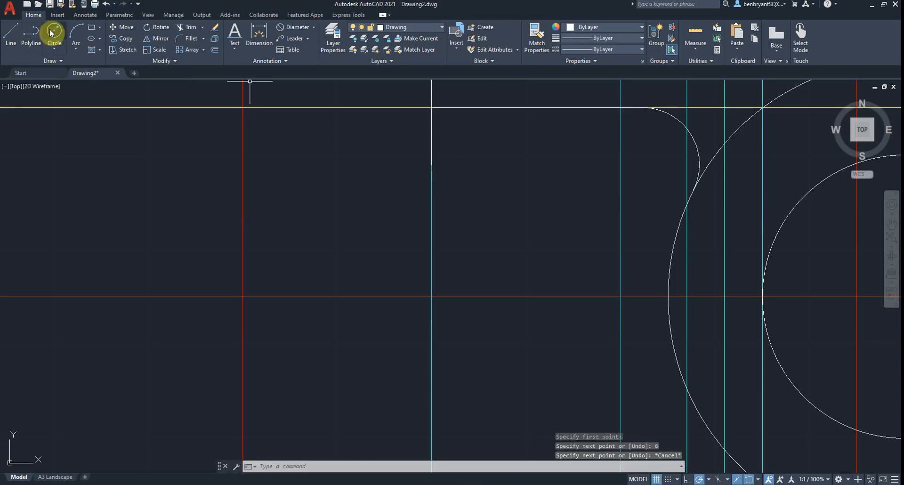
pyautogui.click(431, 164)
pyautogui.write('6')
pyautogui.press('Return')
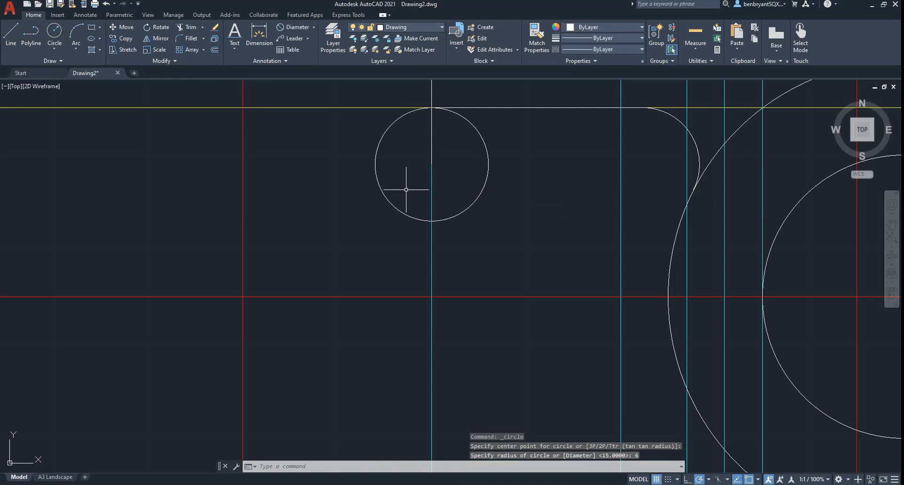
# Move the short vertical line inside the 6 mm radius circle to the Construction layer
pyautogui.click(429, 137)
pyautogui.click(412, 83)
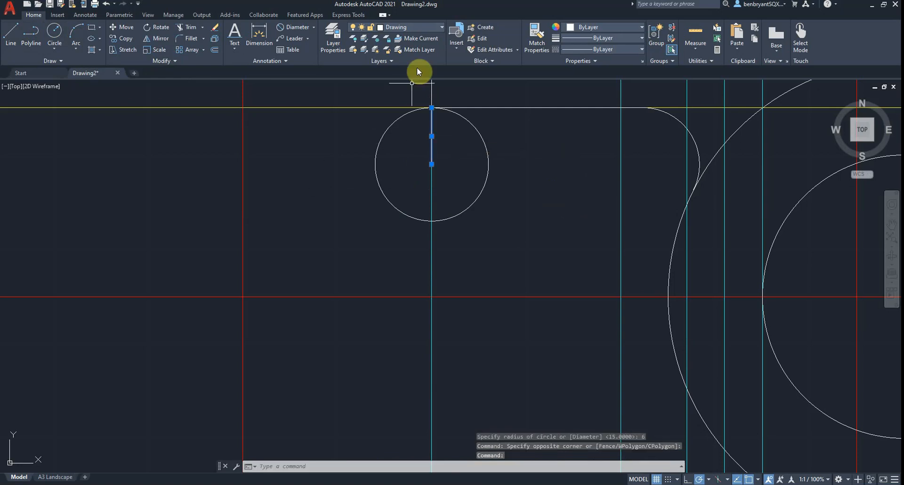
pyautogui.click(422, 28)
pyautogui.click(406, 78)
pyautogui.press('Escape')
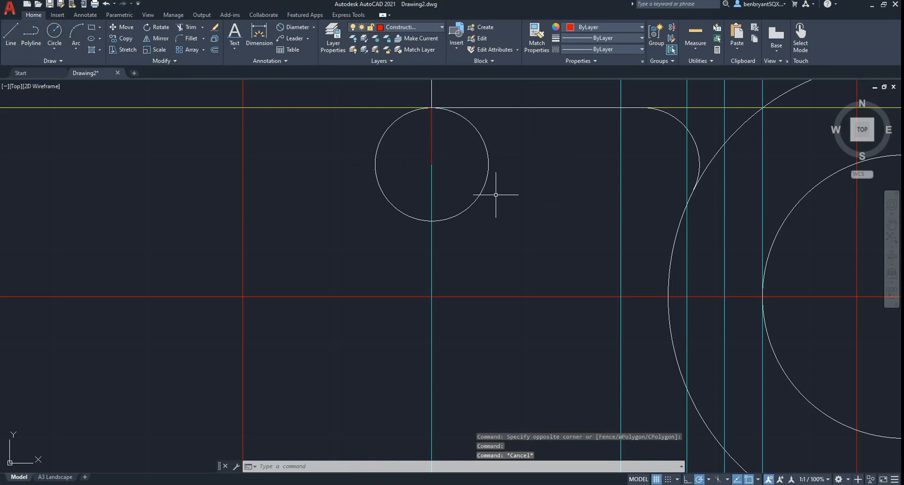
# Draw the sloped edge from the base's upper-left corner tangent to the small circle's right side, and trim the circle to the connecting arc
pyautogui.scroll(-5, 444, 326)
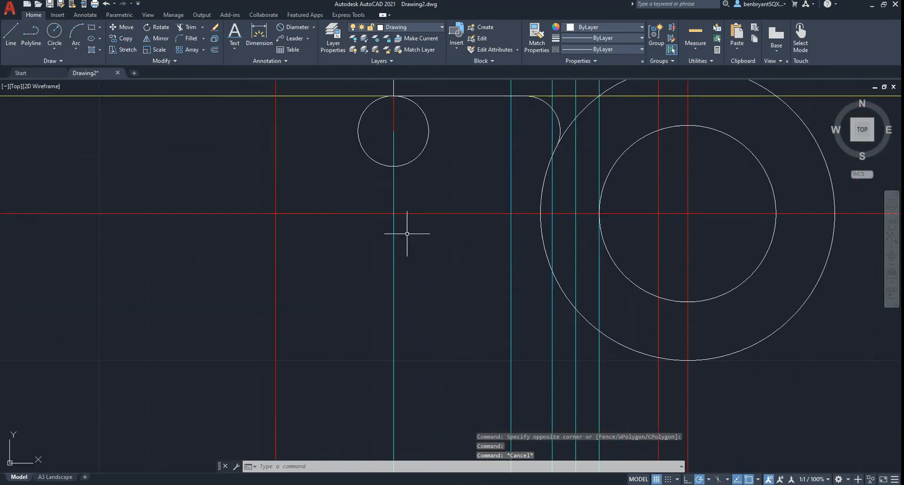
pyautogui.click(10, 32)
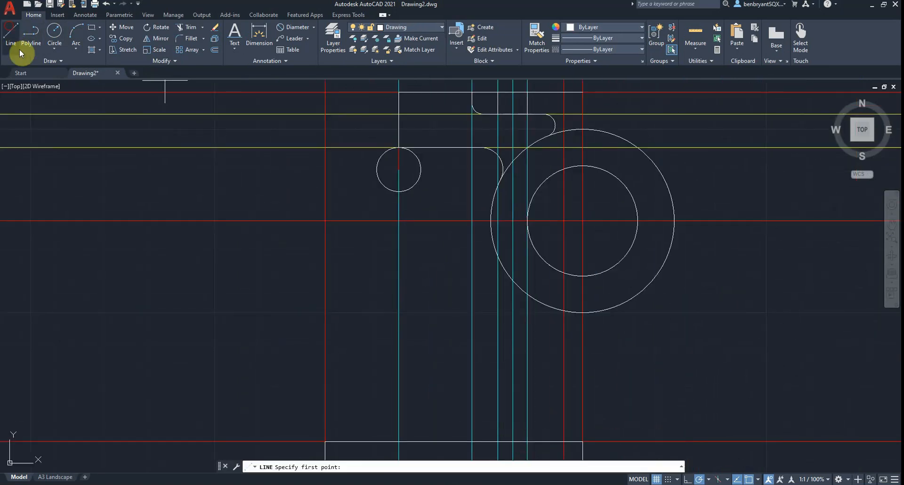
pyautogui.click(326, 441)
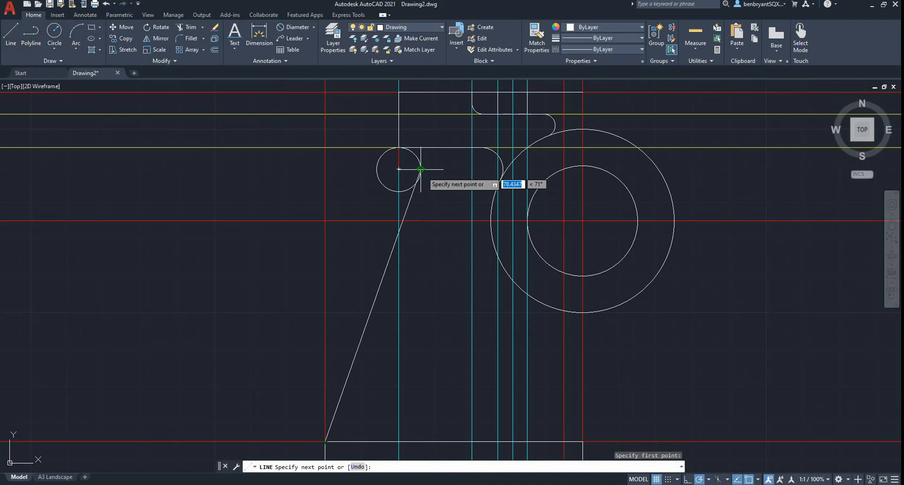
pyautogui.scroll(3, 416, 192)
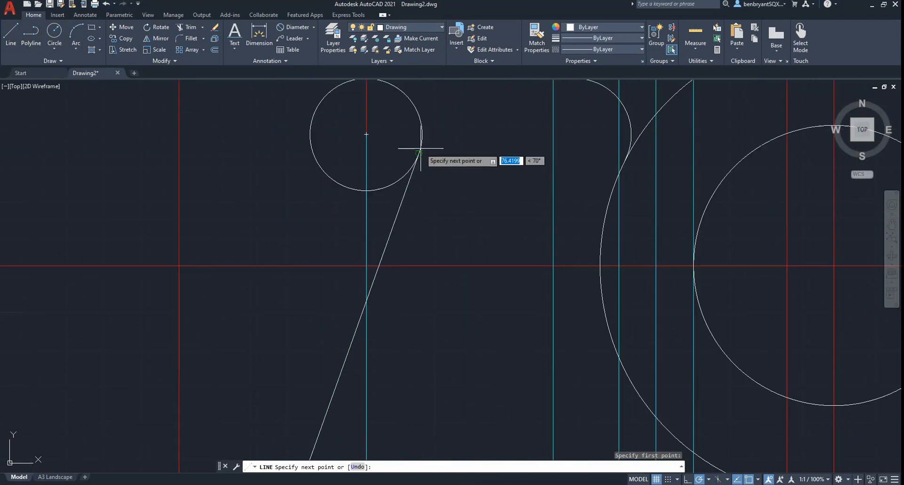
pyautogui.click(418, 175)
pyautogui.press('Escape')
pyautogui.scroll(-4, 445, 184)
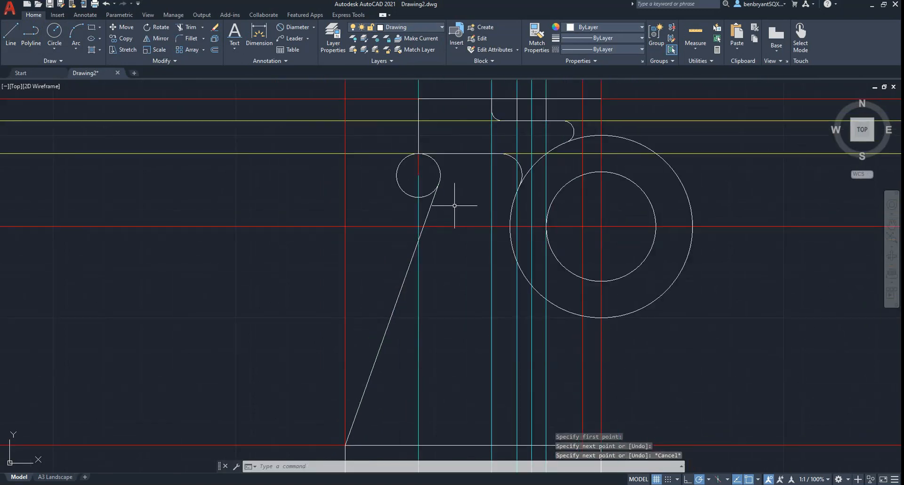
pyautogui.press('Return')
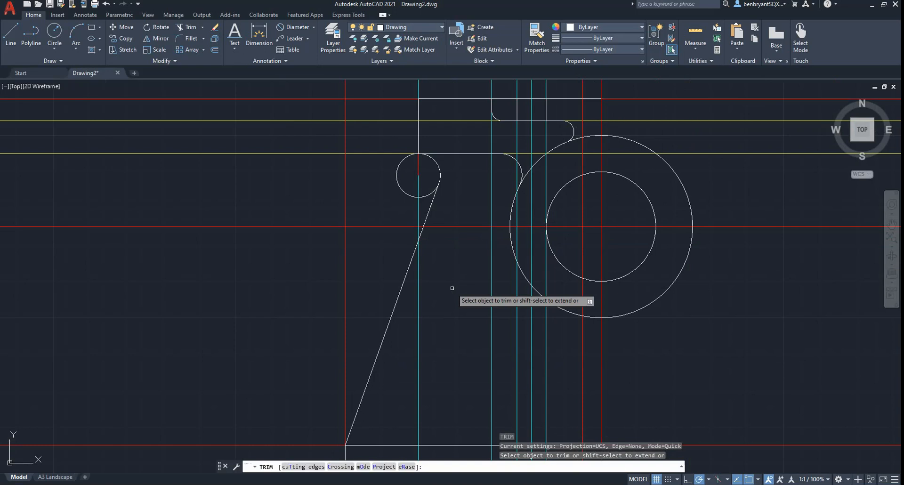
pyautogui.click(415, 198)
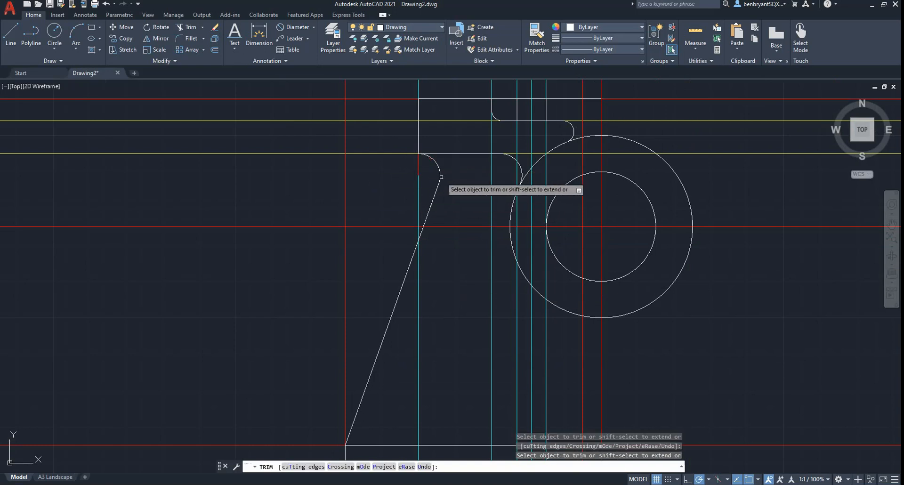
# End the trimming and hide the Construction layer to review the bracket outline on its own
pyautogui.moveTo(434, 374); pyautogui.dragTo(429, 363, button='middle')
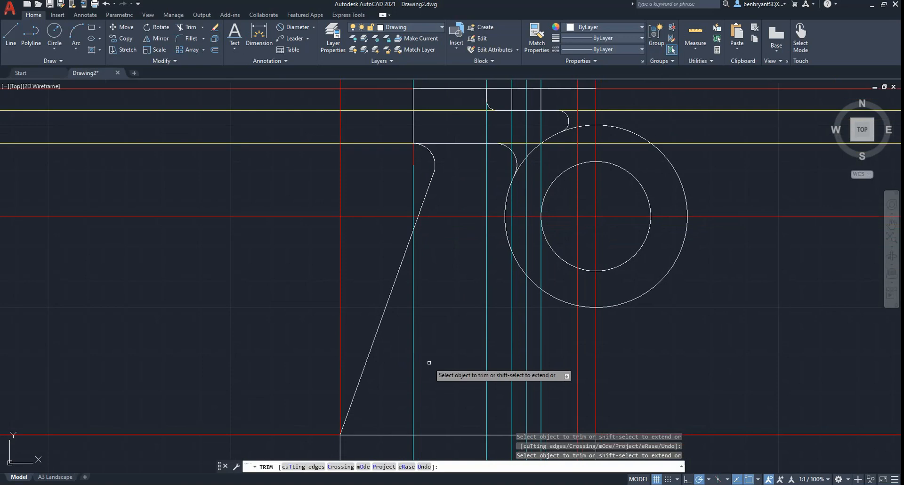
pyautogui.press('Escape')
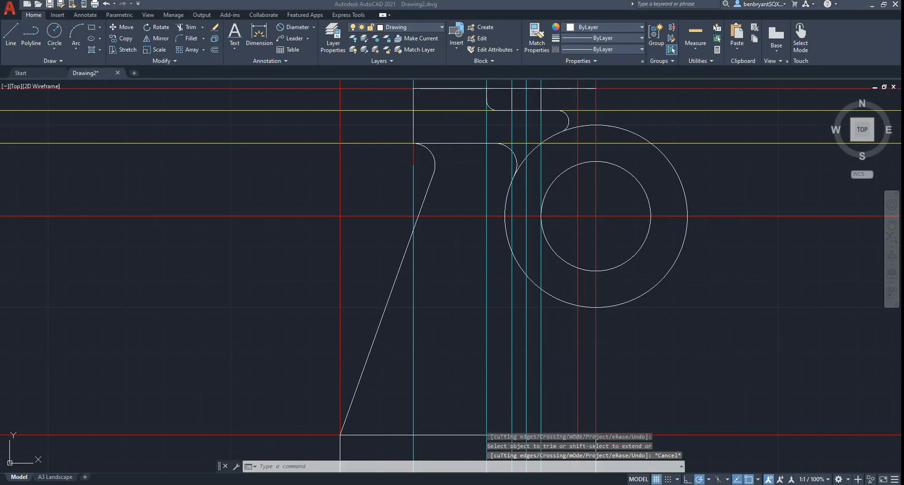
pyautogui.hotkey('alt', 'Tab')
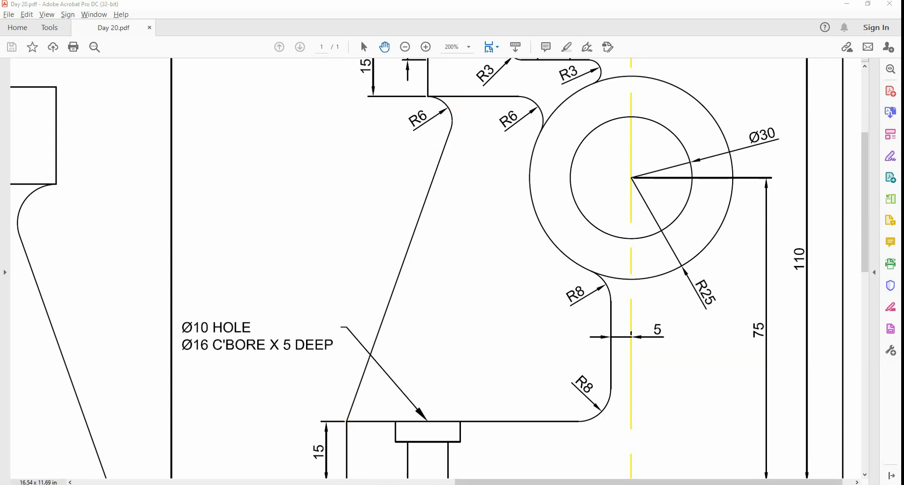
pyautogui.hotkey('alt', 'Tab')
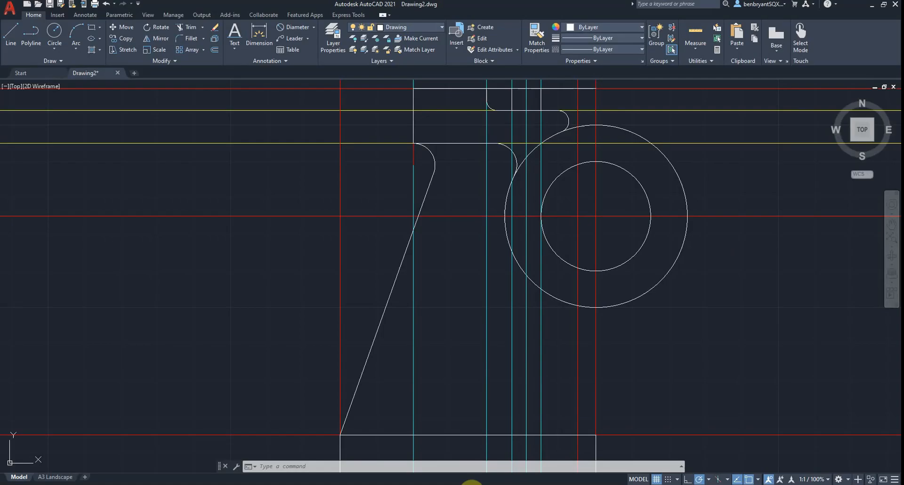
pyautogui.click(402, 26)
pyautogui.click(354, 72)
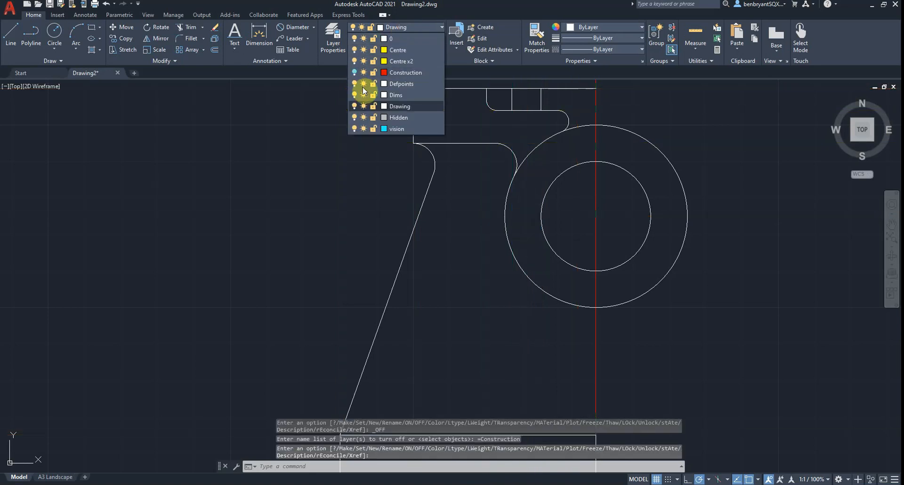
pyautogui.scroll(-3, 666, 262)
pyautogui.moveTo(604, 258)
pyautogui.mouseDown(button='middle')
pyautogui.moveTo(550, 258)
pyautogui.moveTo(521, 242)
pyautogui.mouseUp(button='middle')
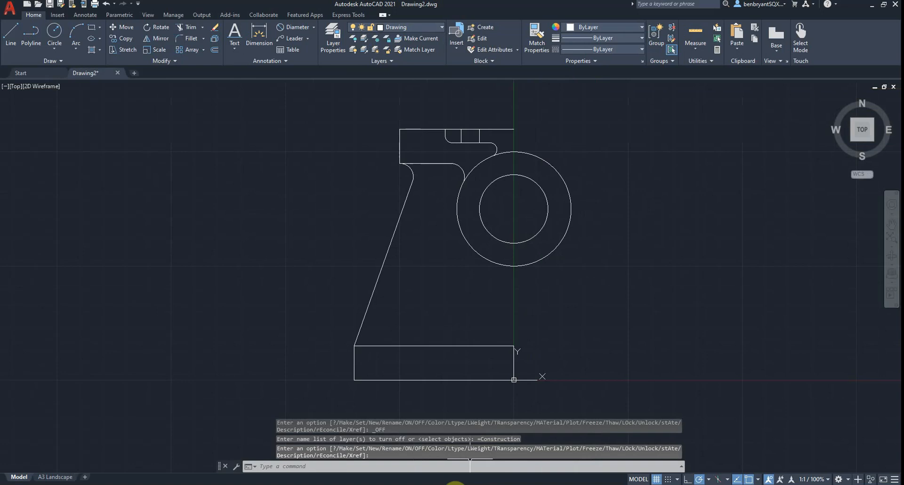
# Examine the Day 20 PDF for the vertical web edge below the outer circle, its offset from the centreline and its fillet radii
pyautogui.moveTo(455, 482)
pyautogui.click(453, 459)
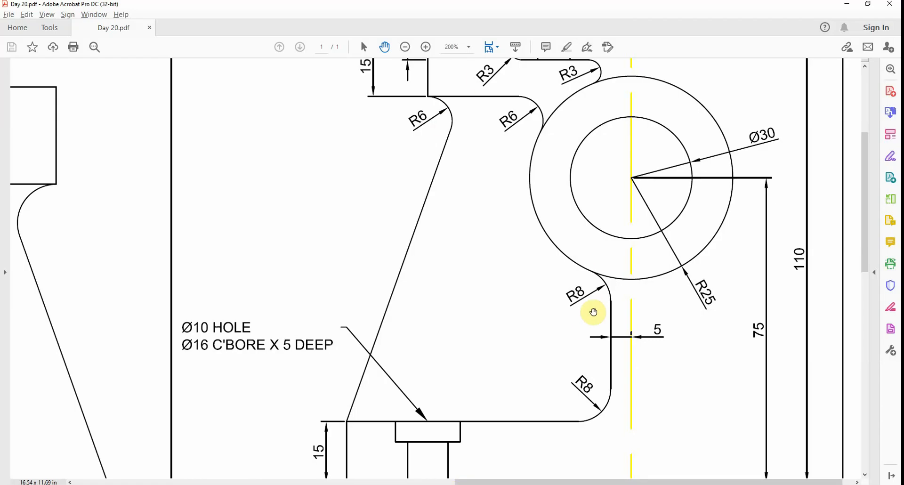
pyautogui.keyDown('ctrl'); pyautogui.scroll(-1, 593, 312); pyautogui.keyUp('ctrl')
pyautogui.scroll(-1, 565, 299)
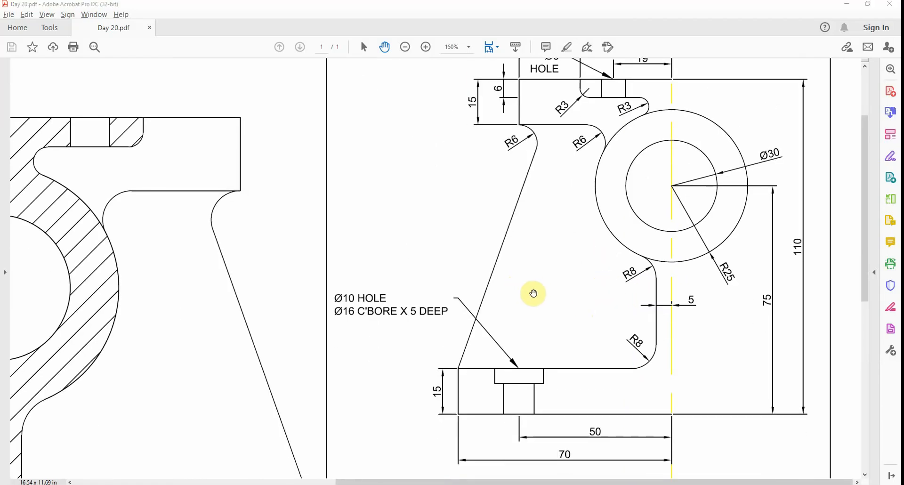
pyautogui.hotkey('alt', 'Tab')
pyautogui.hotkey('alt', 'Tab')
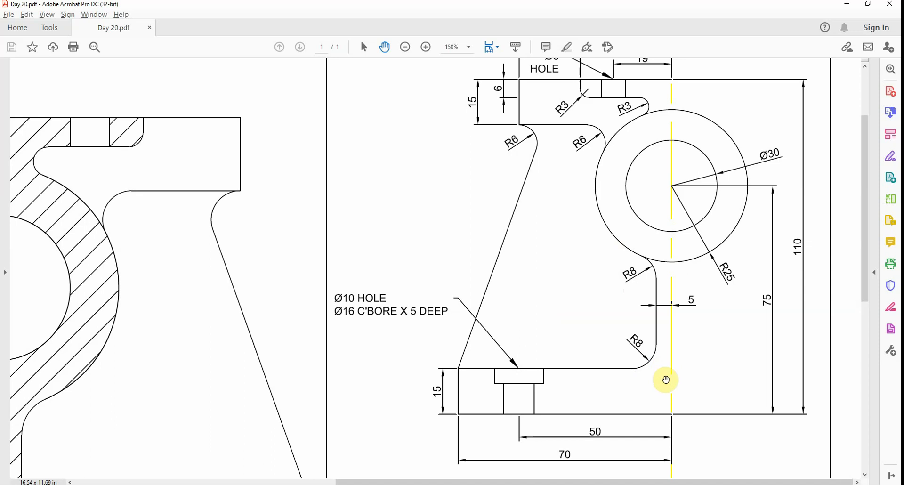
pyautogui.hotkey('alt', 'Tab')
pyautogui.hotkey('alt', 'Tab')
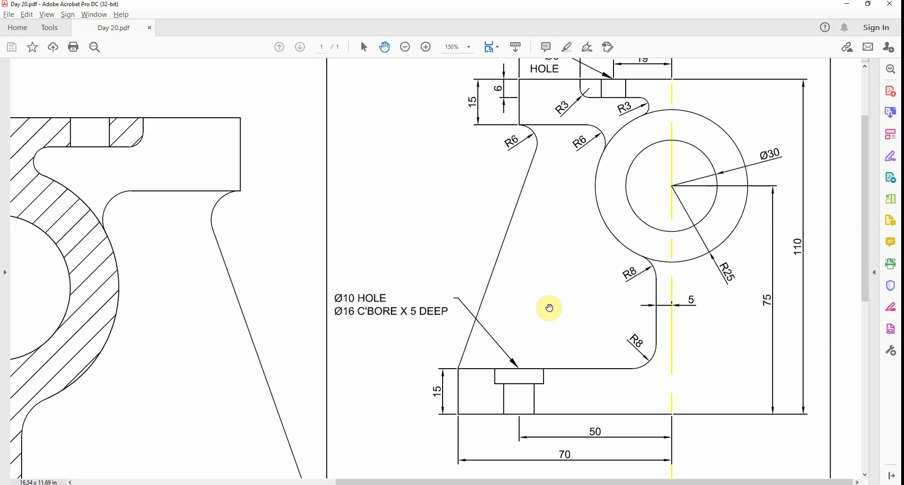
pyautogui.hotkey('alt', 'Tab')
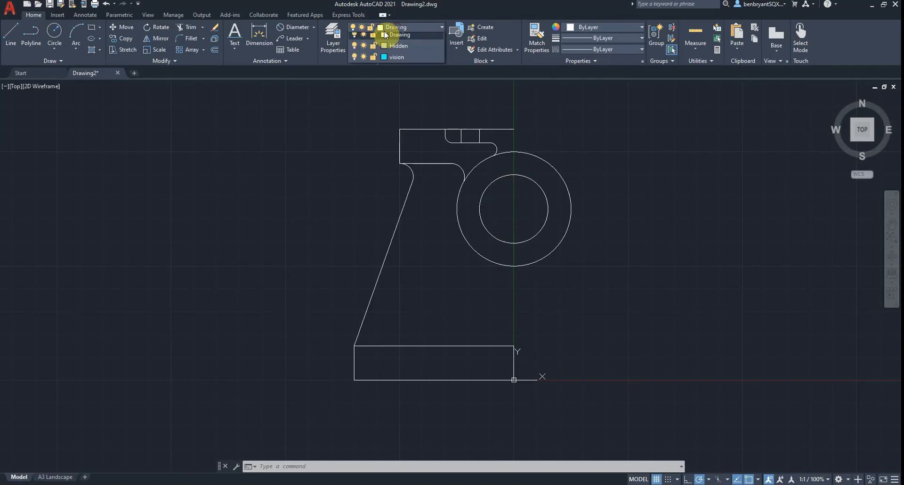
# Turn the Construction layer back on in the AutoCAD drawing
pyautogui.click(374, 27)
pyautogui.scroll(3, 576, 298)
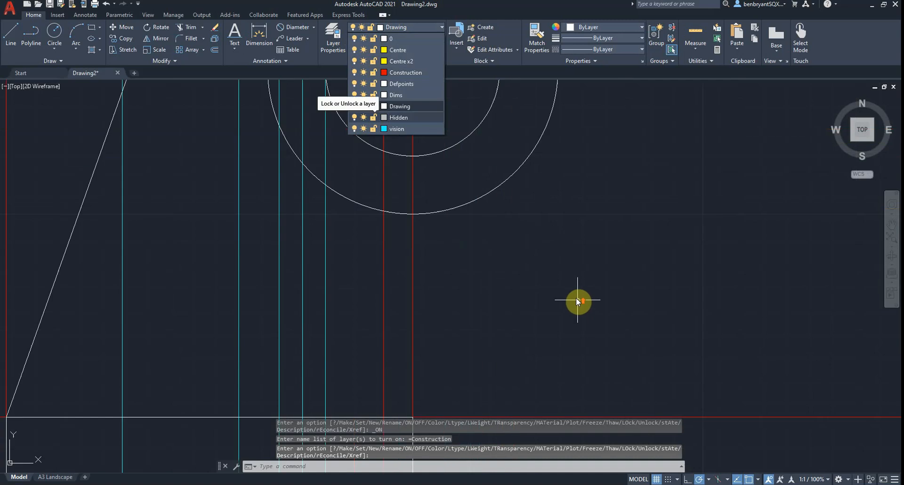
pyautogui.scroll(-3, 556, 297)
pyautogui.click(555, 294)
pyautogui.scroll(4, 546, 273)
pyautogui.moveTo(543, 262); pyautogui.dragTo(577, 196, button='middle')
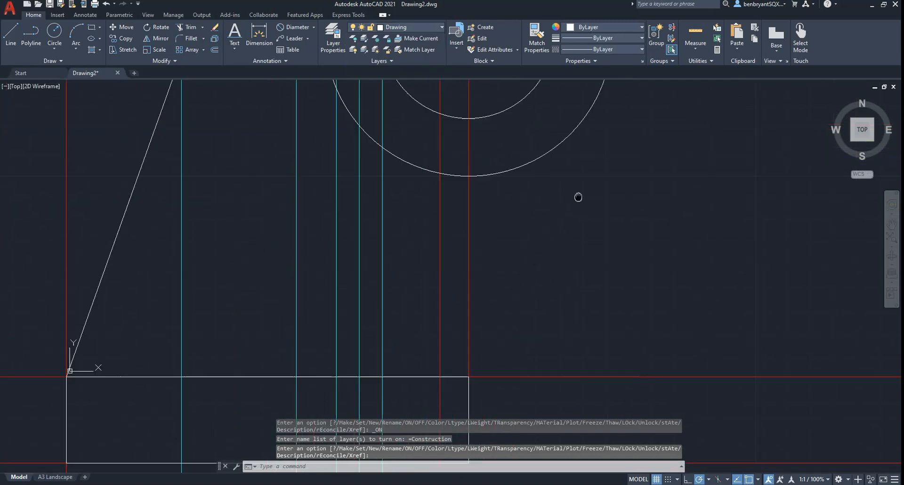
pyautogui.scroll(-2, 609, 145)
pyautogui.moveTo(610, 145); pyautogui.dragTo(567, 193, button='middle')
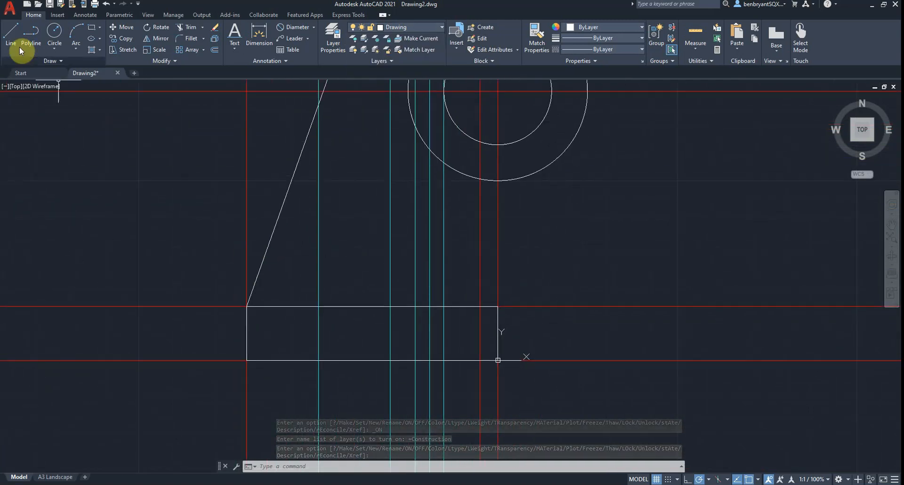
# Draw a vertical line from the base's upper edge to the outer circle, along the construction line 5 mm left of the centreline
pyautogui.click(10, 32)
pyautogui.click(480, 307)
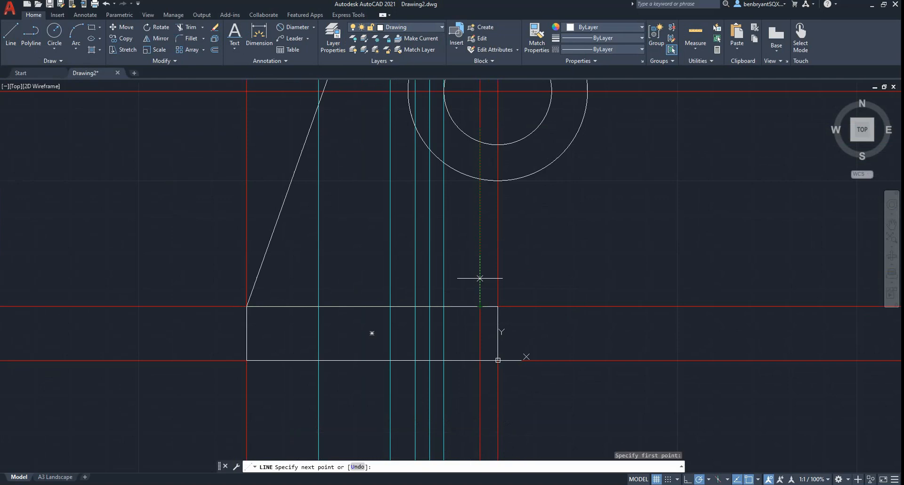
pyautogui.click(479, 180)
pyautogui.press('Escape')
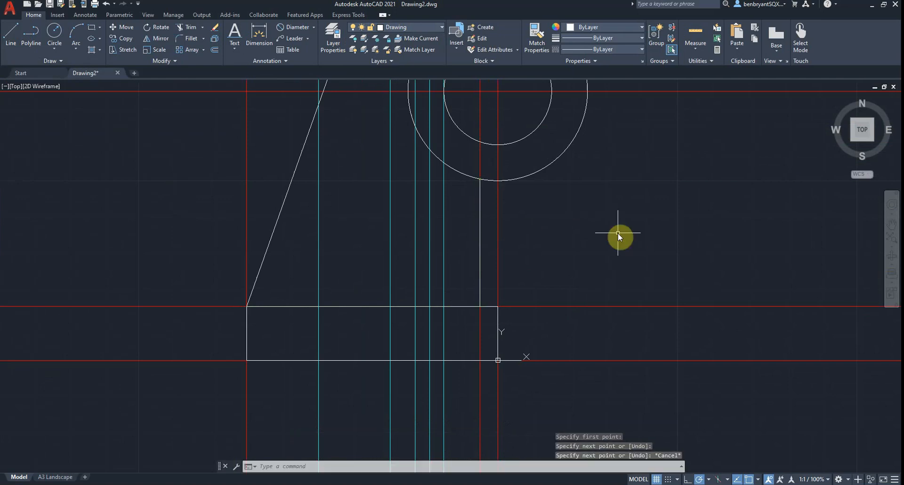
# Fillet the upper end of the vertical web line to the outer circle with an 8 mm radius
pyautogui.write('f')
pyautogui.press('Return')
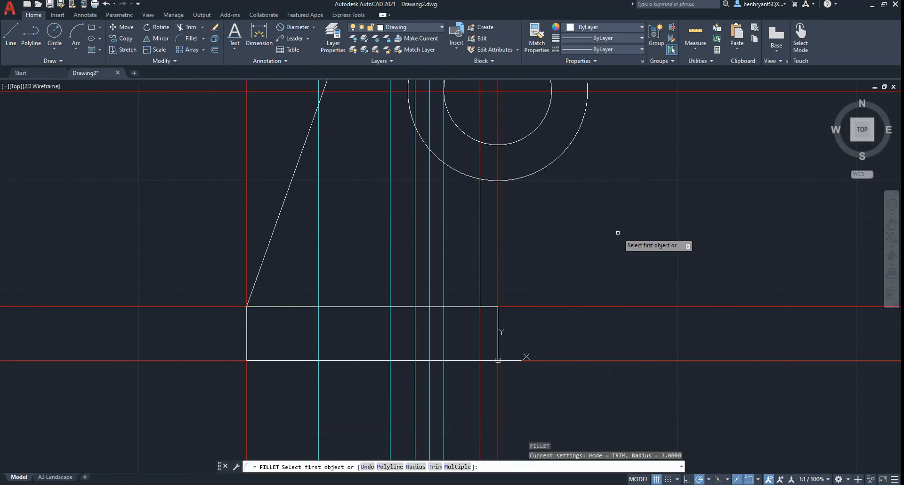
pyautogui.write('r')
pyautogui.press('Return')
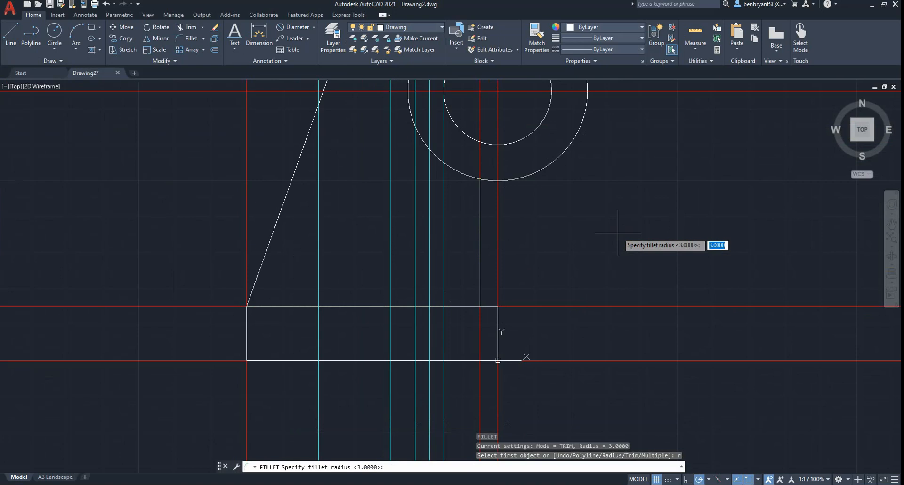
pyautogui.write('8')
pyautogui.press('Return')
pyautogui.hotkey('alt', 'Tab')
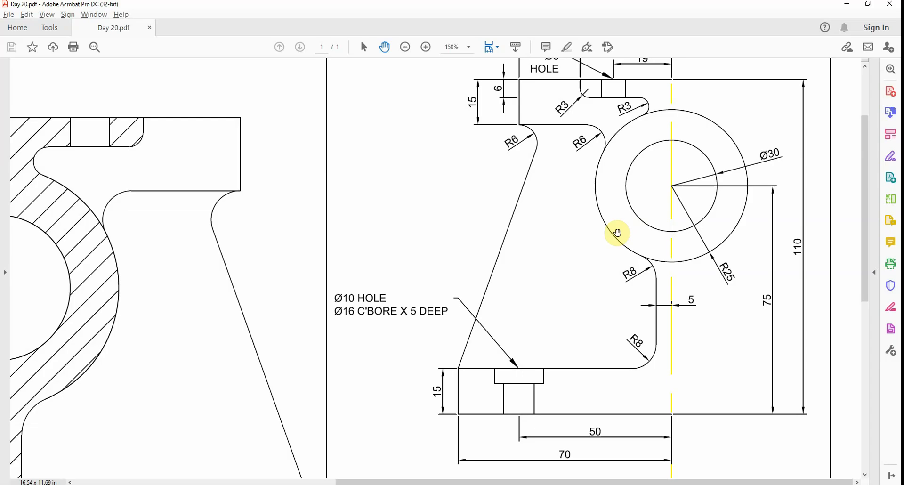
pyautogui.hotkey('alt', 'Tab')
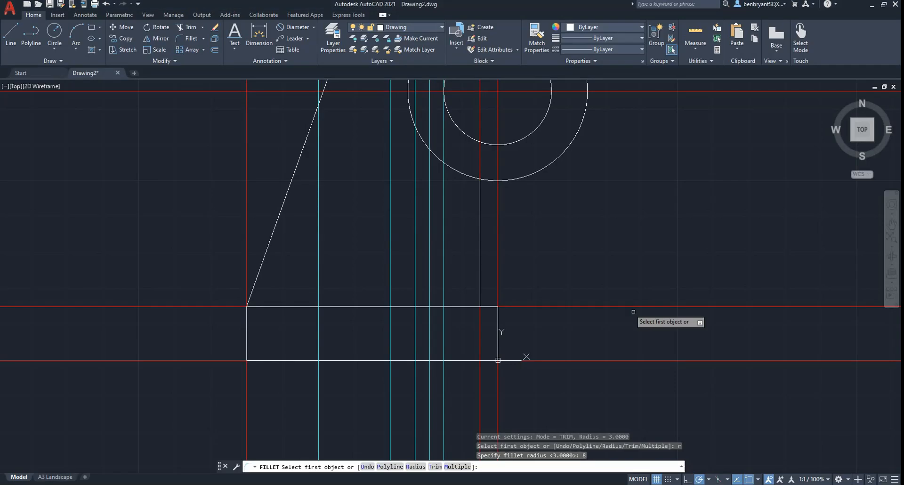
pyautogui.click(480, 194)
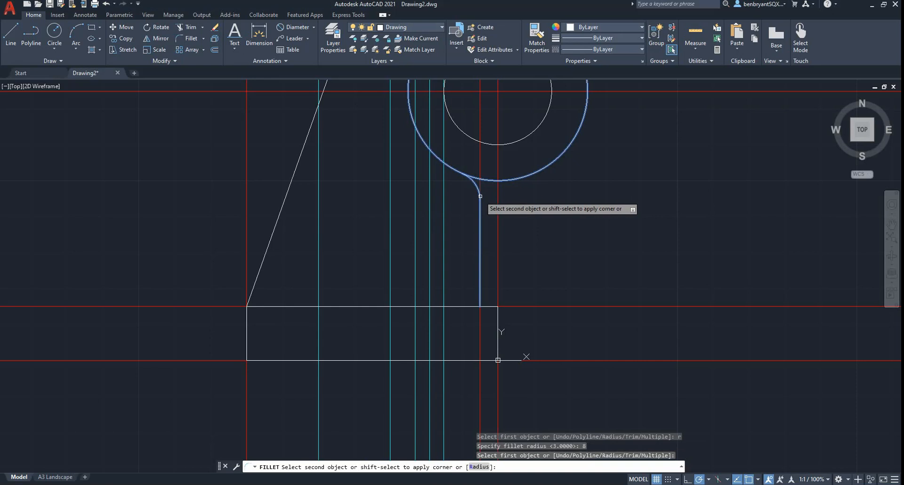
pyautogui.click(480, 195)
# Fillet the lower end of the vertical web line to the base's upper edge with the same 8 mm radius
pyautogui.press('Return')
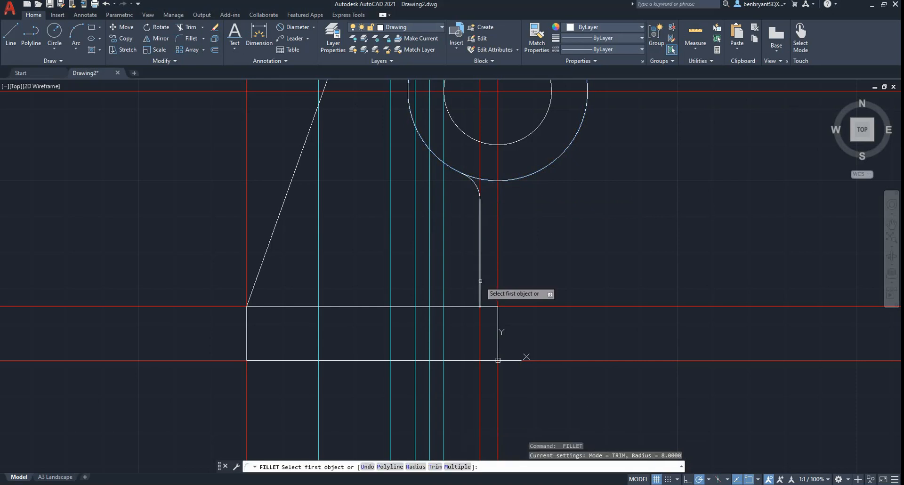
pyautogui.click(480, 281)
pyautogui.click(463, 306)
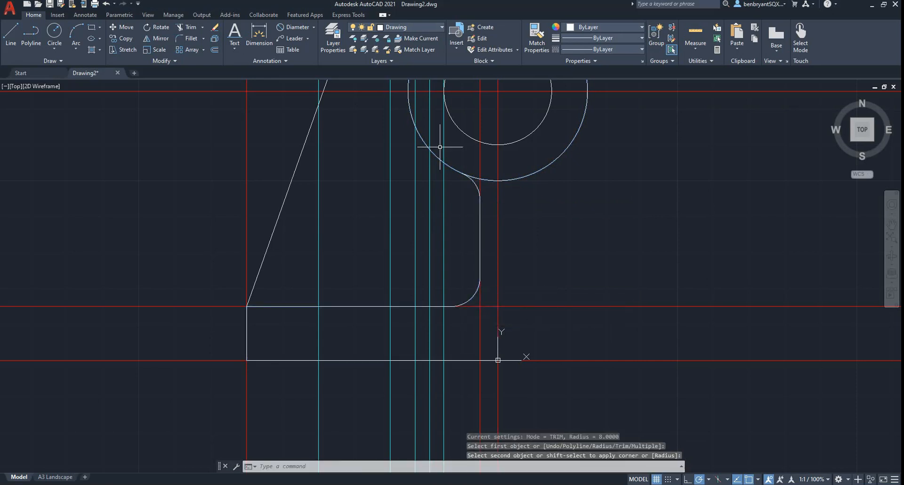
# Check the centreline in the Day 20 PDF and move the vertical construction line through the circles' centre to the Centre layer
pyautogui.hotkey('alt', 'Tab')
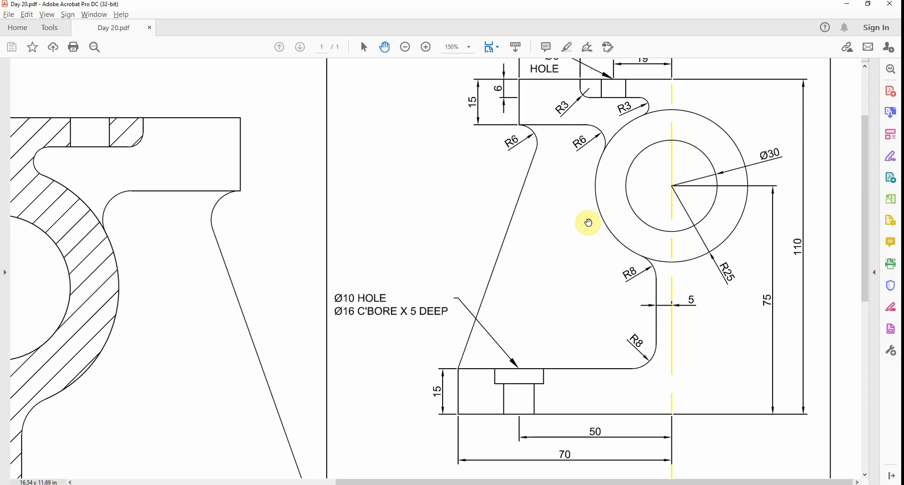
pyautogui.hotkey('alt', 'Tab')
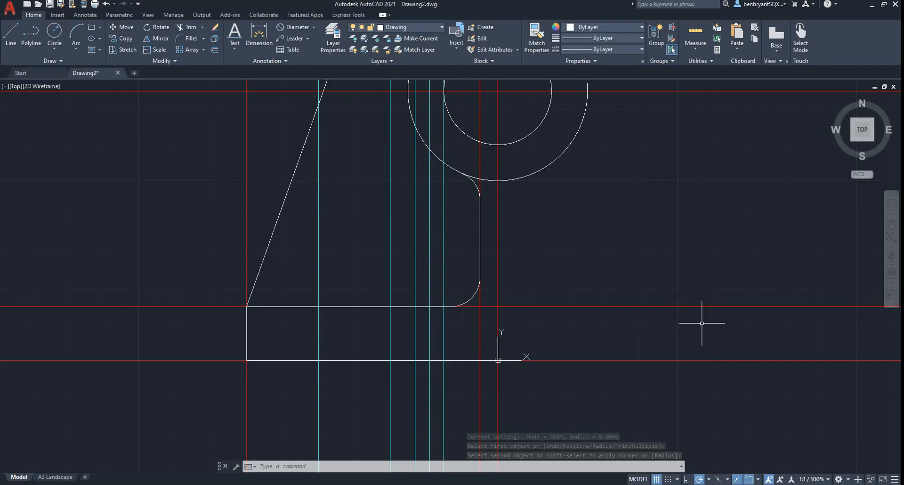
pyautogui.click(498, 249)
pyautogui.scroll(-2, 530, 238)
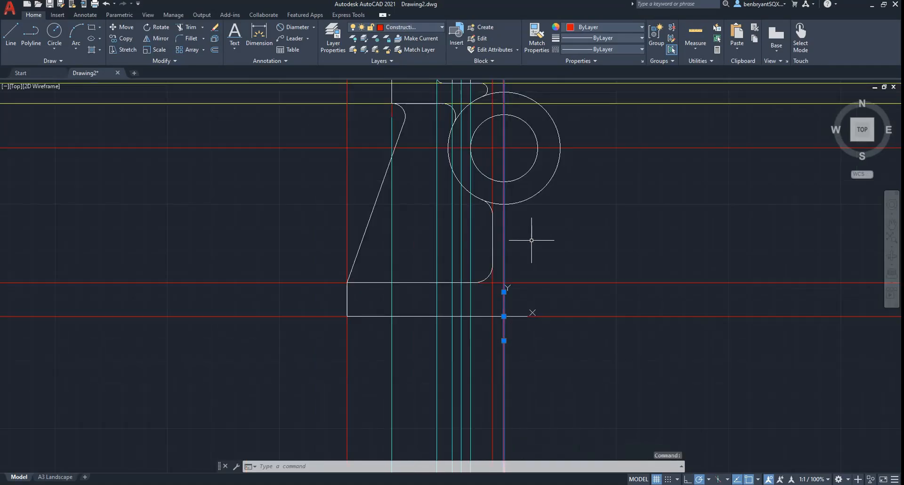
pyautogui.click(413, 28)
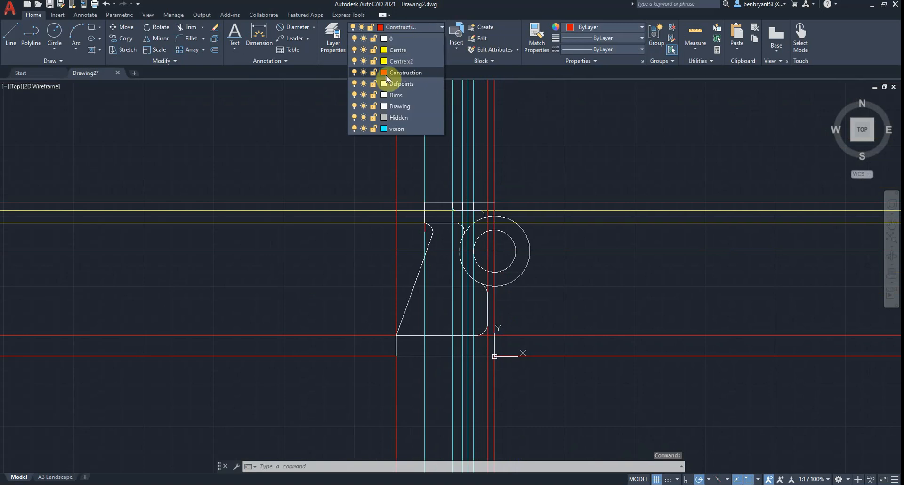
pyautogui.click(397, 58)
pyautogui.press('Escape')
pyautogui.click(495, 193)
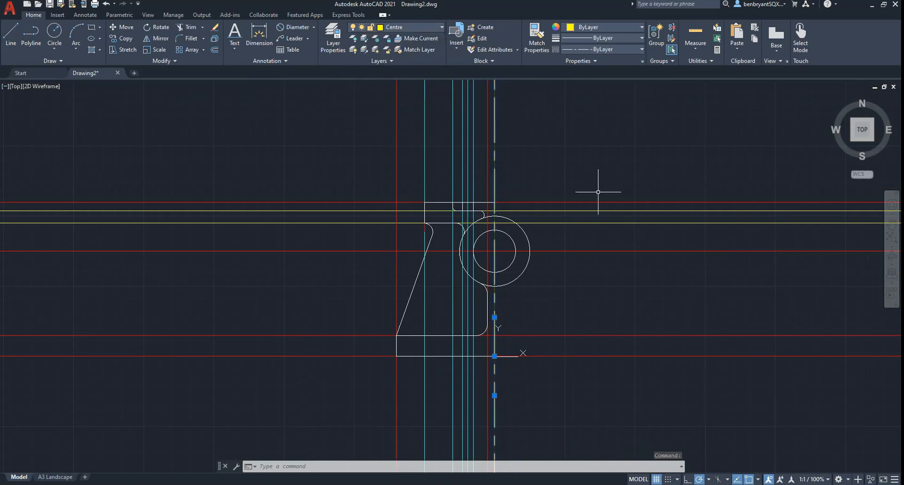
# Hide the Construction layer and compare the bracket outline with the Day 20 PDF
pyautogui.click(425, 27)
pyautogui.click(355, 75)
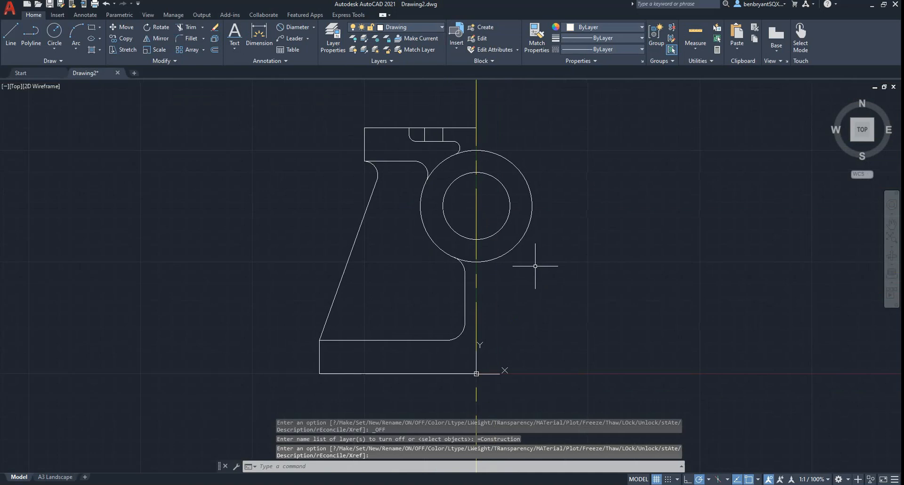
pyautogui.hotkey('alt', 'Tab')
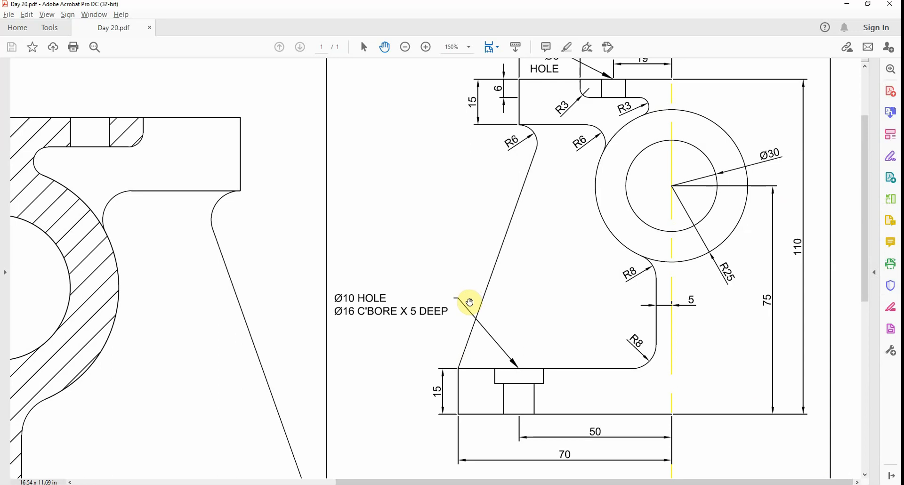
pyautogui.hotkey('alt', 'Tab')
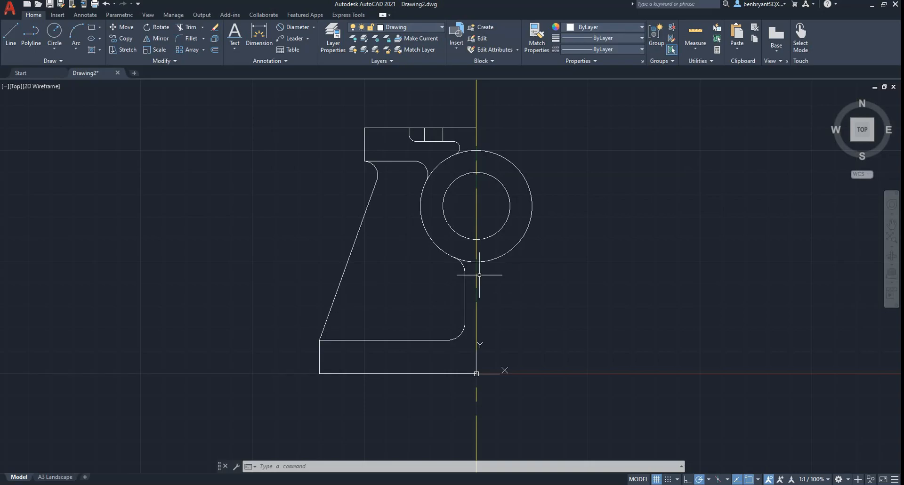
pyautogui.scroll(-2, 449, 362)
pyautogui.moveTo(449, 350); pyautogui.dragTo(442, 283, button='middle')
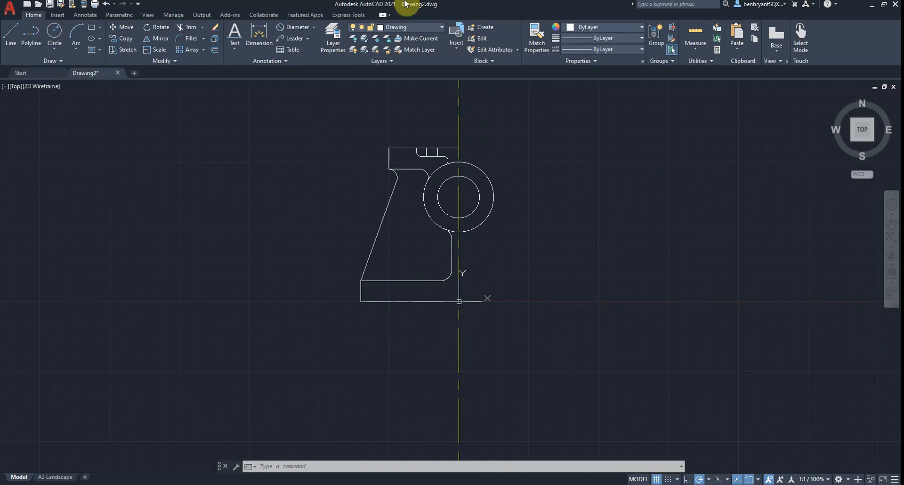
# Show the Construction layer's guide lines around the bracket section again
pyautogui.click(420, 27)
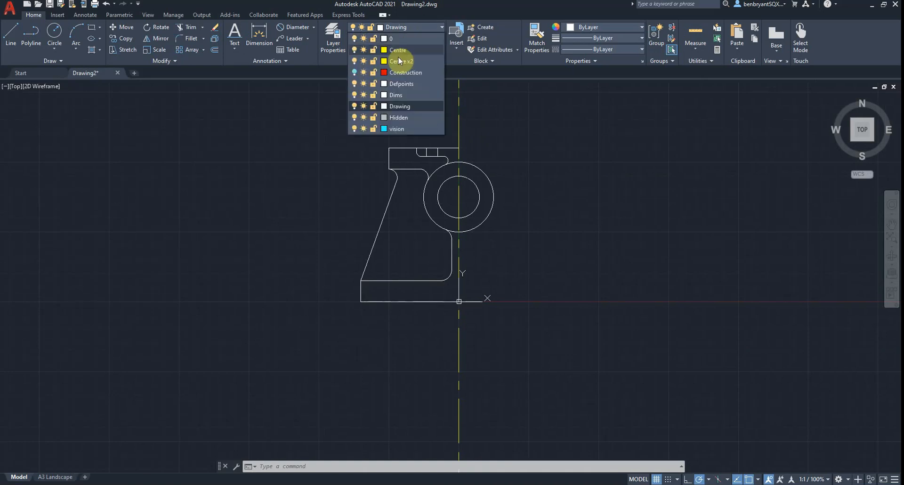
pyautogui.click(354, 72)
pyautogui.click(605, 339)
pyautogui.scroll(-2, 606, 337)
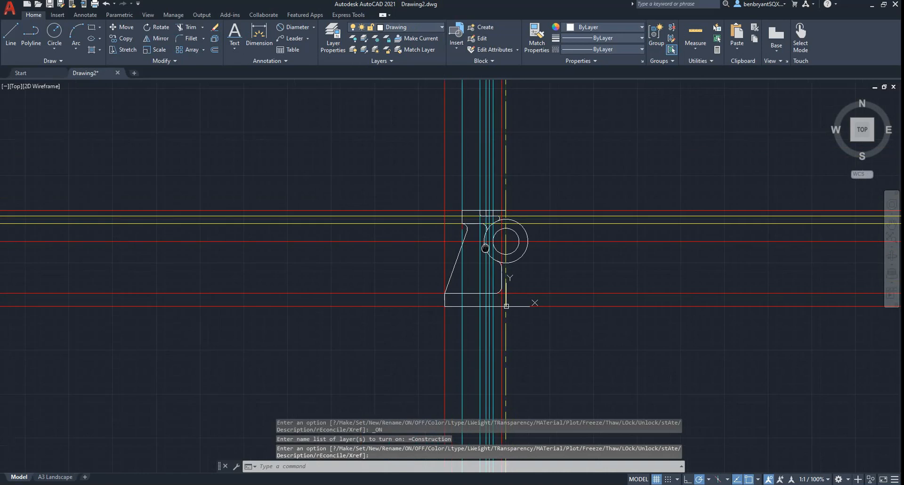
pyautogui.moveTo(486, 248); pyautogui.dragTo(374, 159, button='middle')
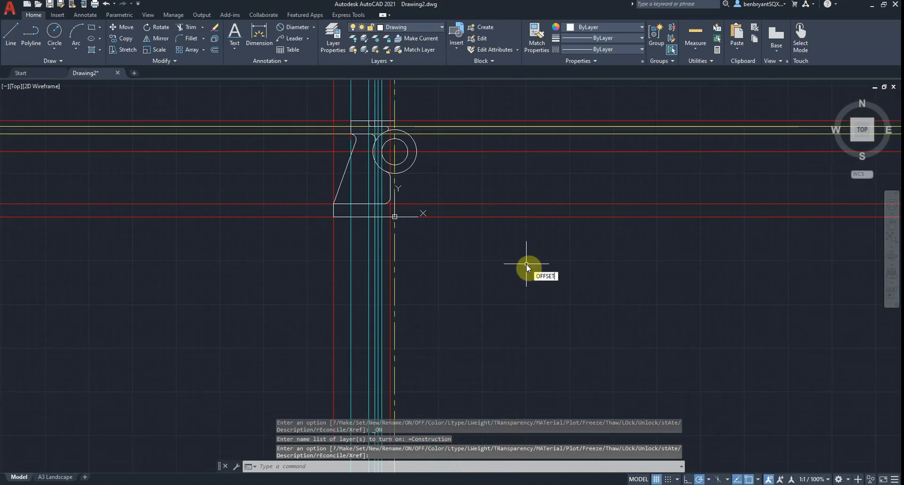
# Offset the construction line along the base's lower edge 100 mm downward, and offset the new line another 100 mm down
pyautogui.press('Return')
pyautogui.write('100')
pyautogui.press('Return')
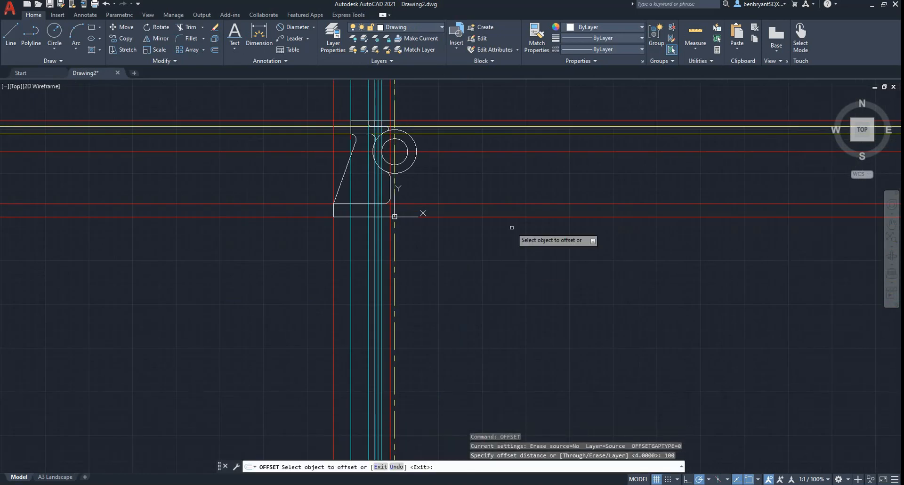
pyautogui.click(502, 216)
pyautogui.click(517, 335)
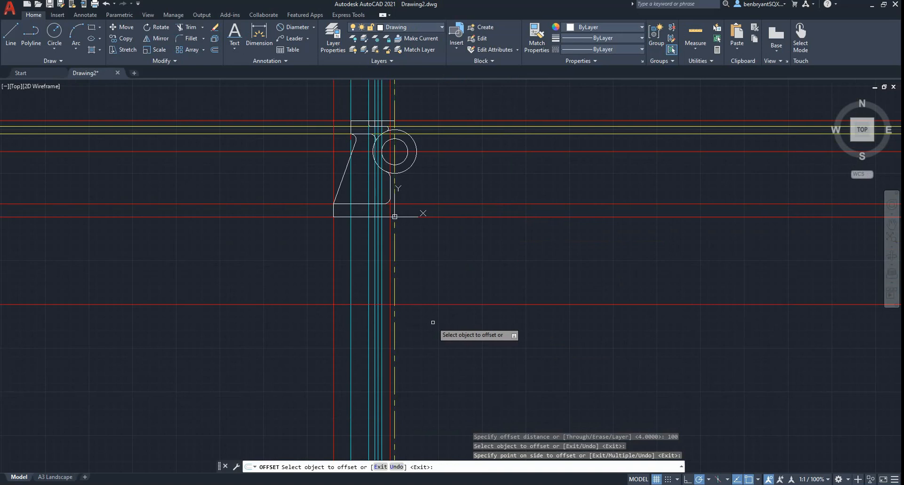
pyautogui.click(452, 305)
pyautogui.click(470, 376)
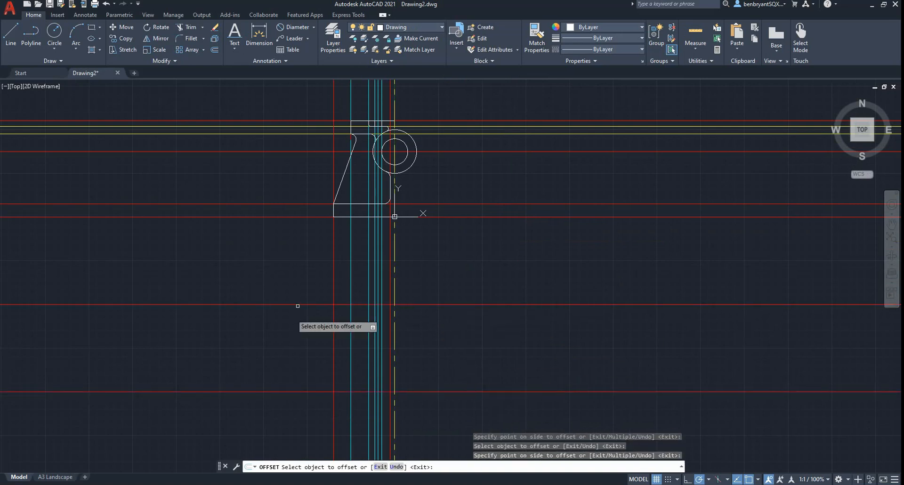
pyautogui.press('Escape')
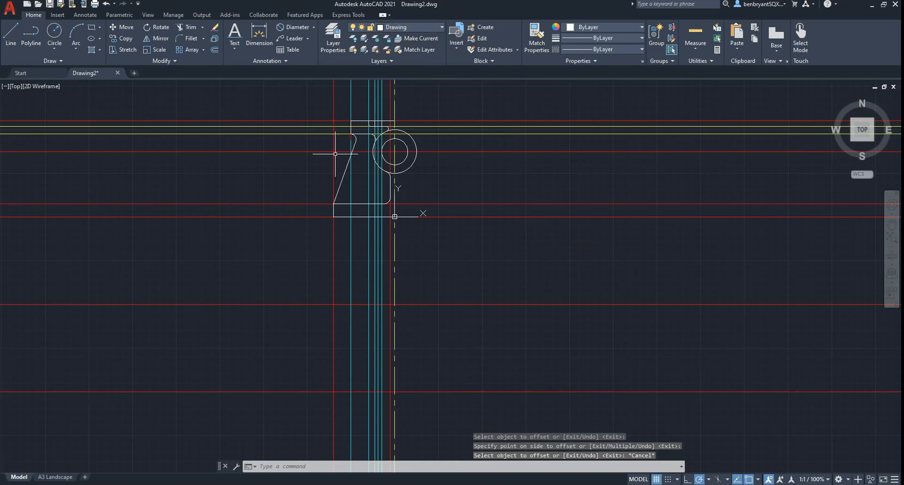
# Copy the half bracket outline with its circles from the base's lower centreline end down to the lowest horizontal guide line
pyautogui.click(292, 94)
pyautogui.click(487, 260)
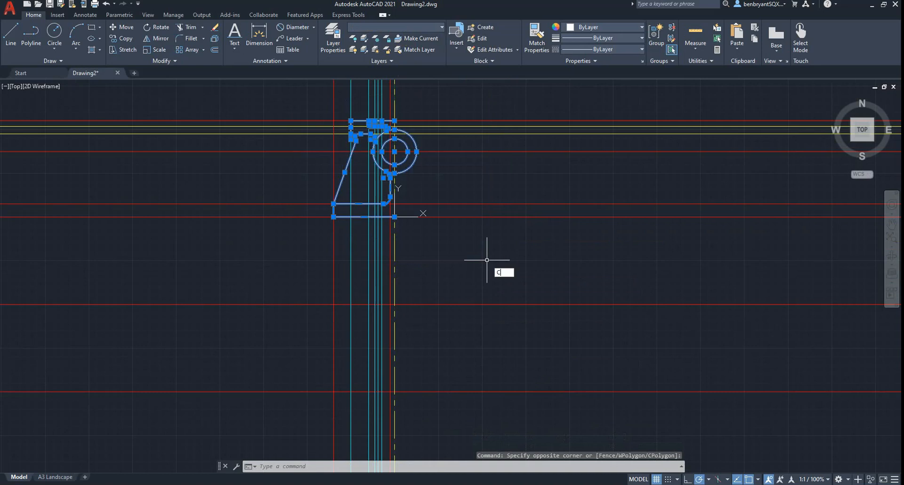
pyautogui.press('Return')
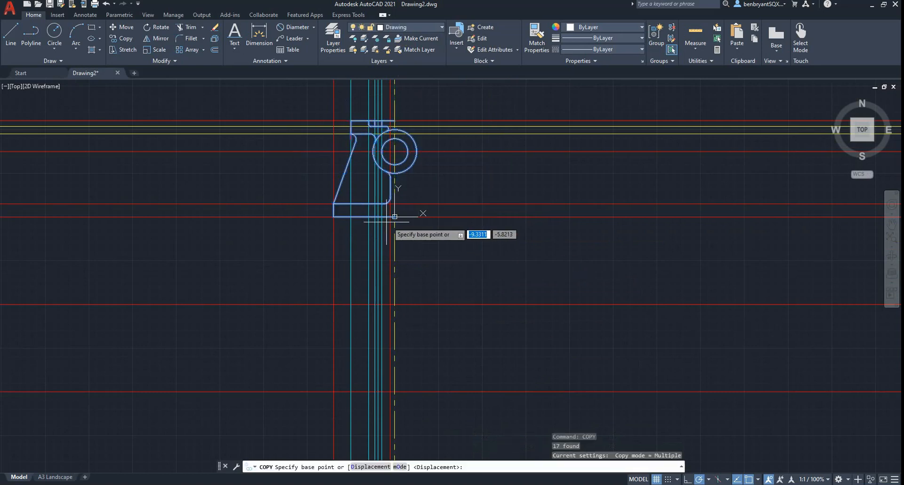
pyautogui.click(395, 217)
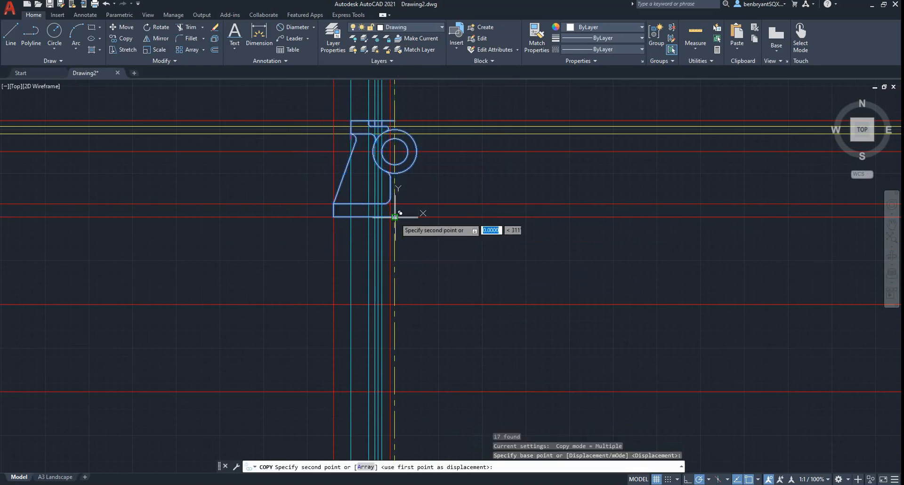
pyautogui.click(391, 392)
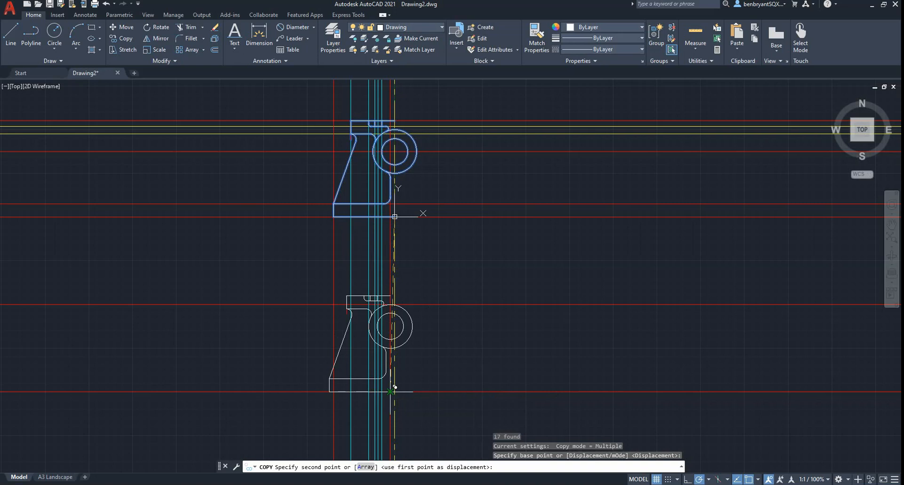
pyautogui.press('Escape')
# Delete the intermediate horizontal guide line crossing the copied bracket
pyautogui.click(437, 303)
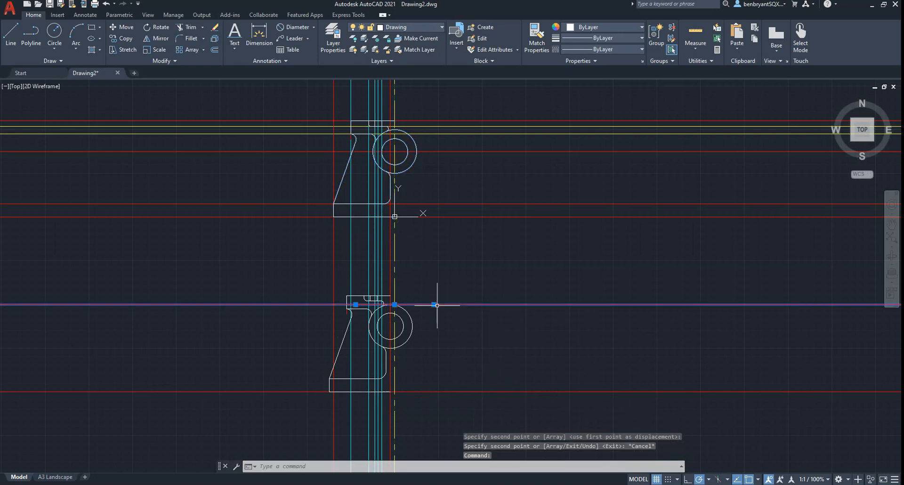
pyautogui.press('Delete')
pyautogui.press('Escape')
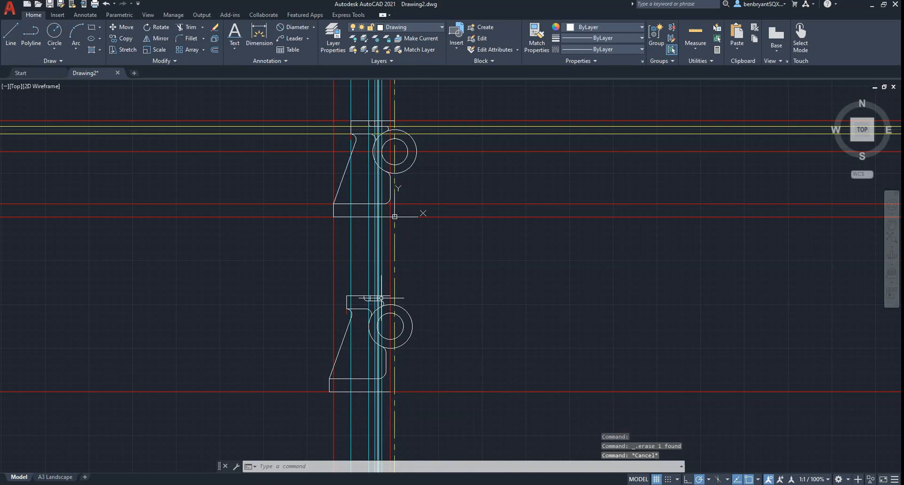
# Turn off the Construction layer to leave only the copied outline and the centreline around the lower view
pyautogui.scroll(2, 408, 350)
pyautogui.scroll(2, 343, 346)
pyautogui.moveTo(343, 344); pyautogui.dragTo(391, 291, button='middle')
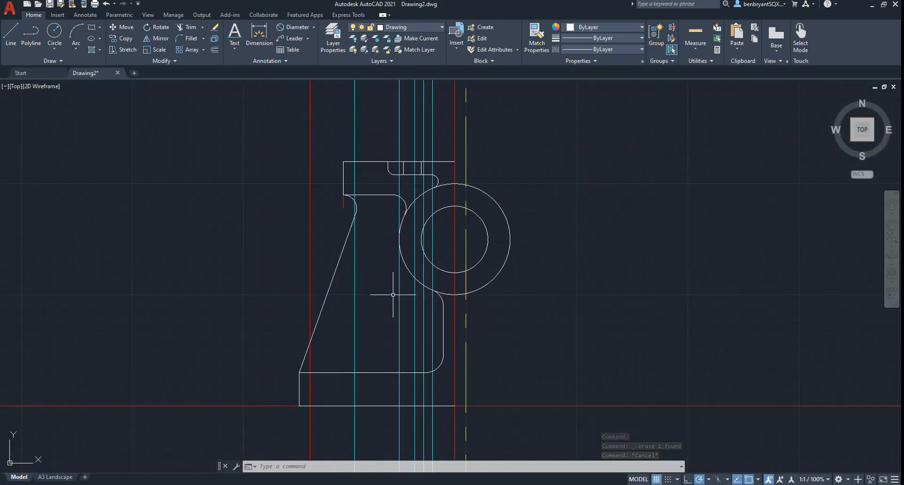
pyautogui.moveTo(559, 319); pyautogui.dragTo(572, 303, button='middle')
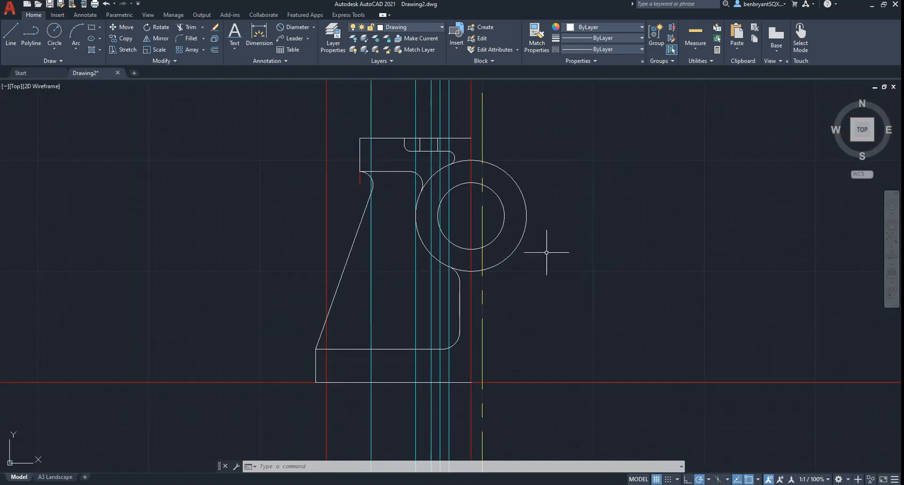
pyautogui.click(409, 27)
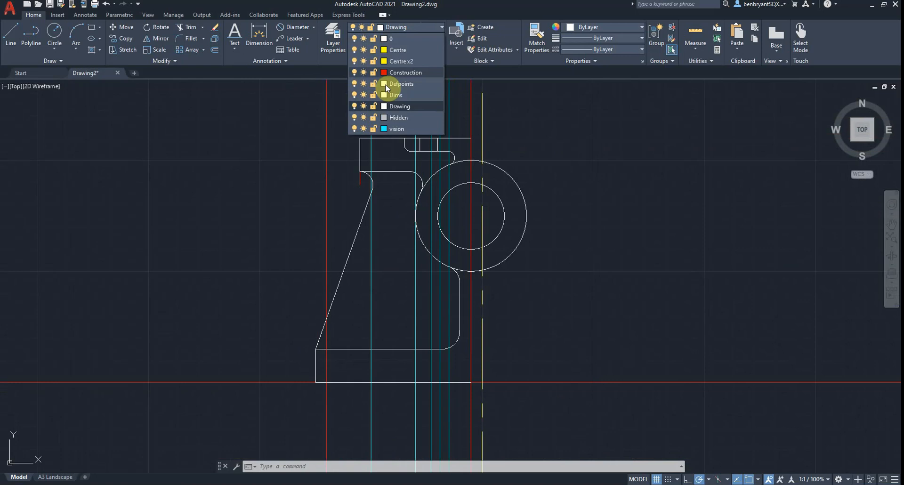
pyautogui.click(354, 73)
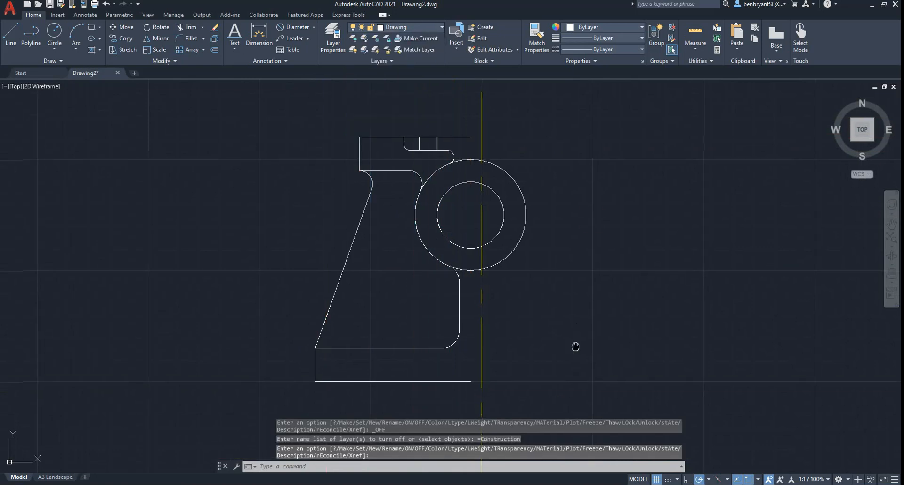
# Move the copied half bracket horizontally so the inner end of its base line sits on the centreline
pyautogui.moveTo(575, 347); pyautogui.dragTo(550, 332, button='middle')
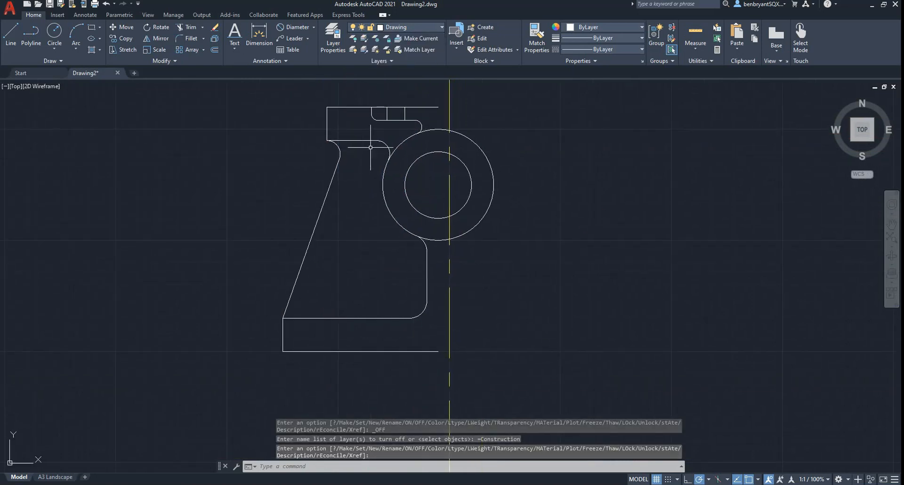
pyautogui.click(206, 89)
pyautogui.click(590, 397)
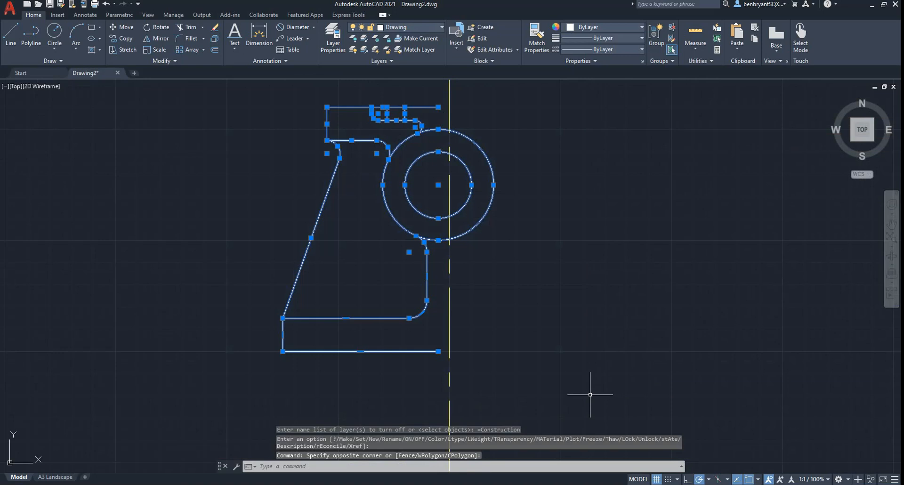
pyautogui.write('m')
pyautogui.press('Return')
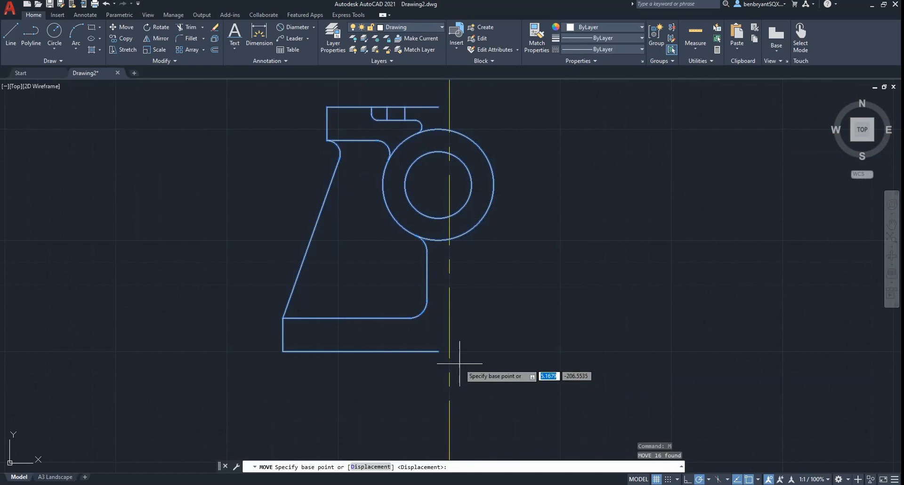
pyautogui.click(438, 352)
pyautogui.click(457, 344)
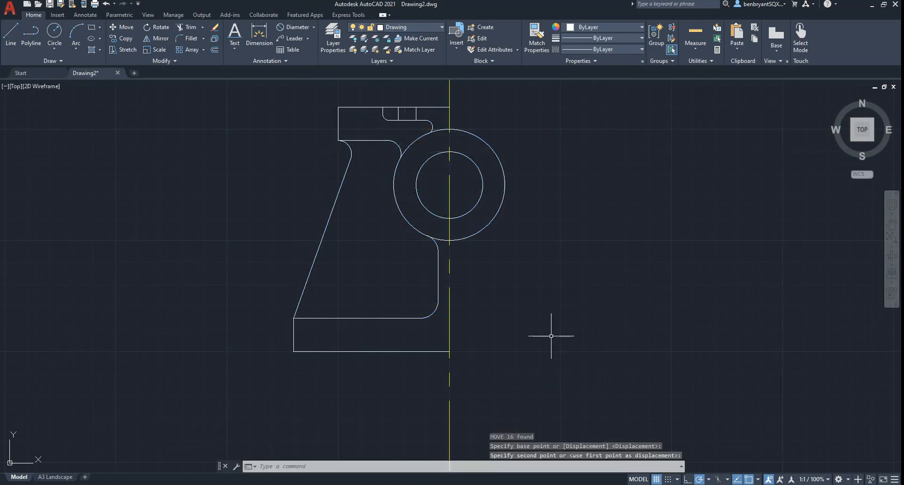
pyautogui.click(468, 160)
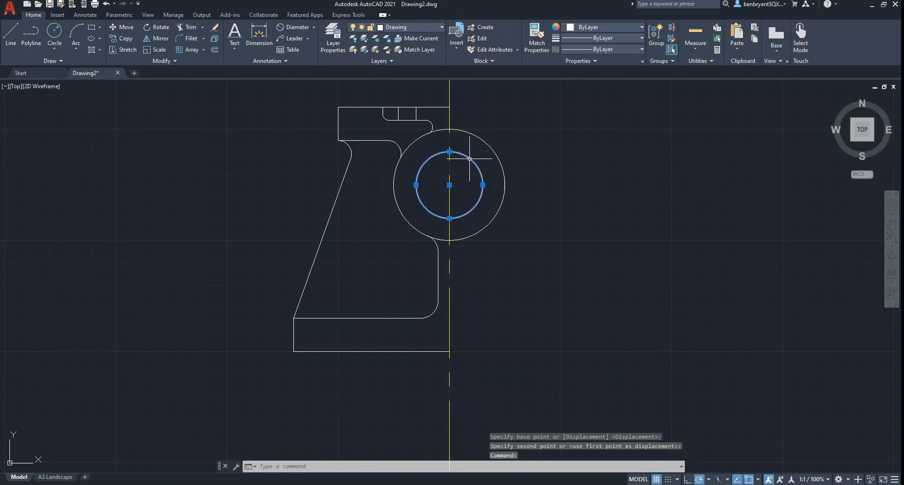
pyautogui.press('Escape')
# Mirror the copied half bracket about the vertical centreline through the circles, keeping the source objects
pyautogui.write('MIR')
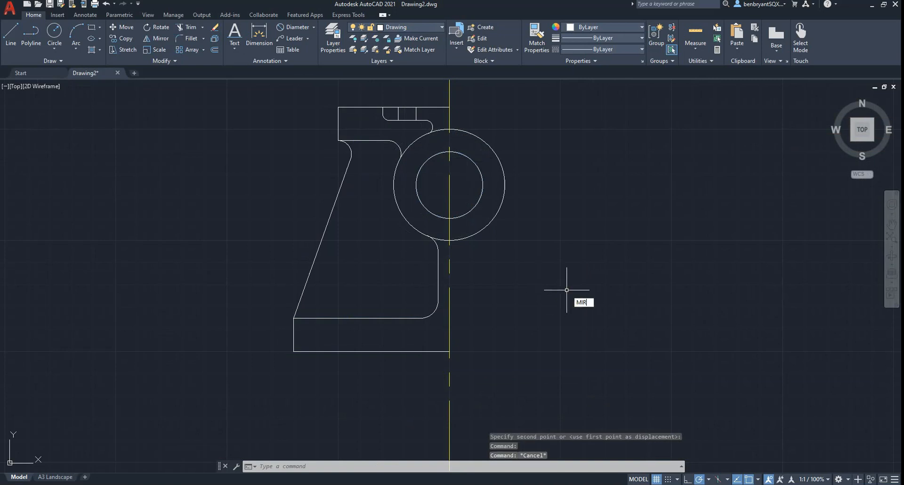
pyautogui.write('RO')
pyautogui.press('Return')
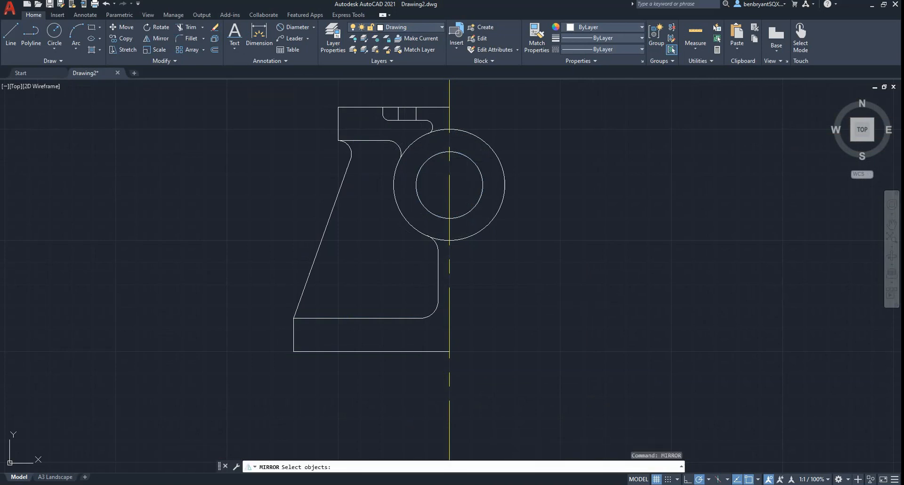
pyautogui.click(258, 86)
pyautogui.click(532, 397)
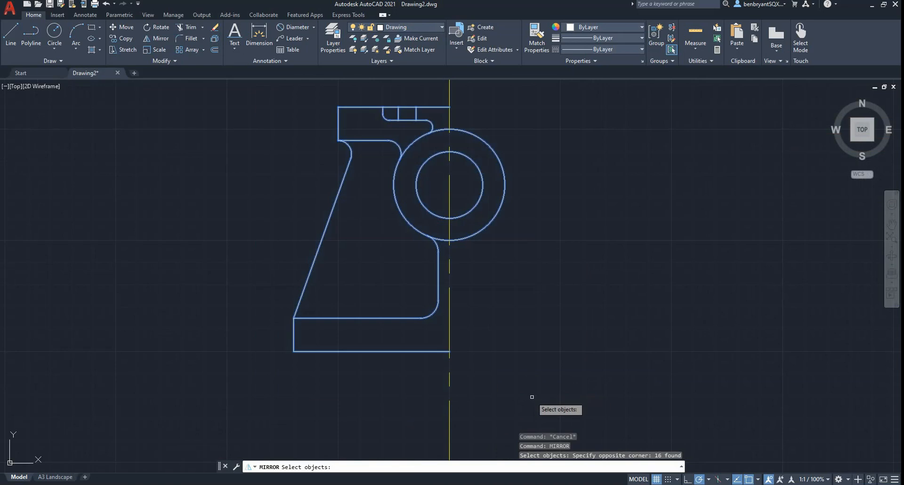
pyautogui.press('Return')
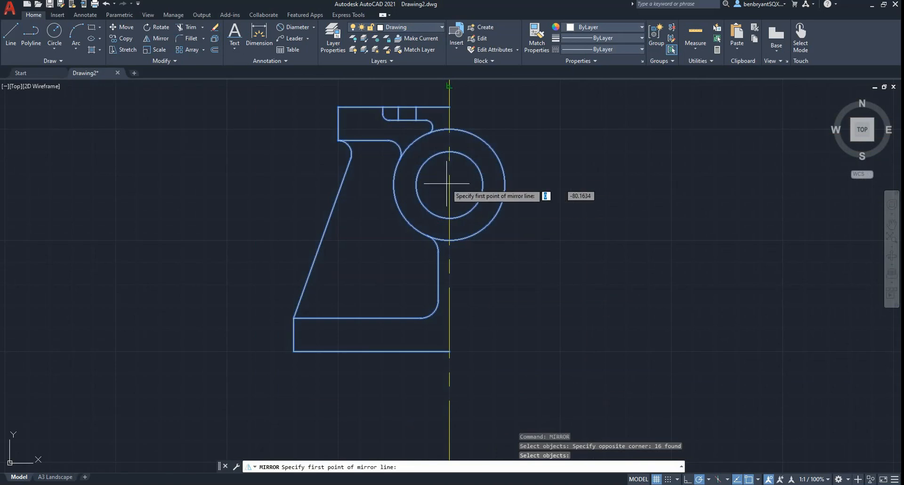
pyautogui.click(450, 153)
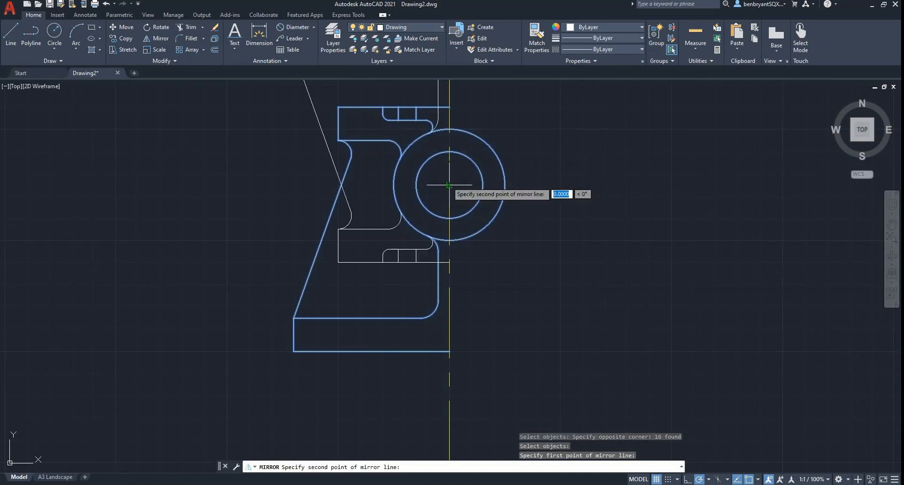
pyautogui.click(473, 175)
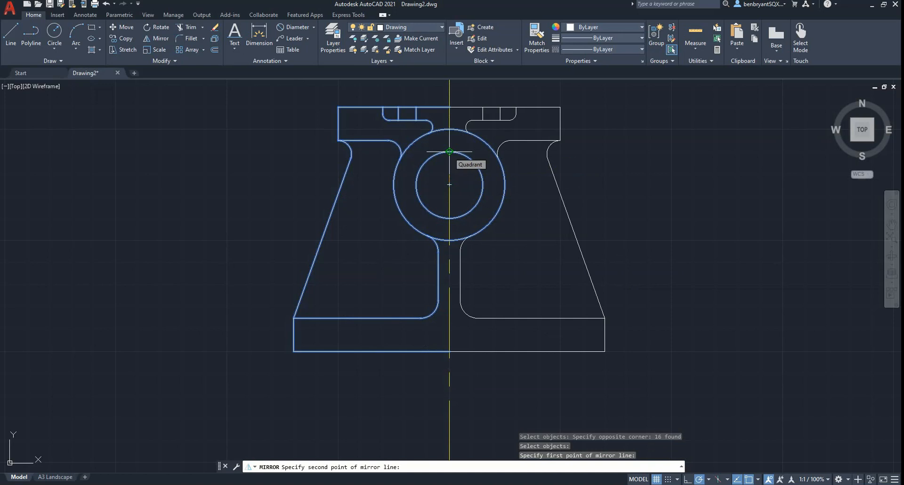
pyautogui.click(471, 186)
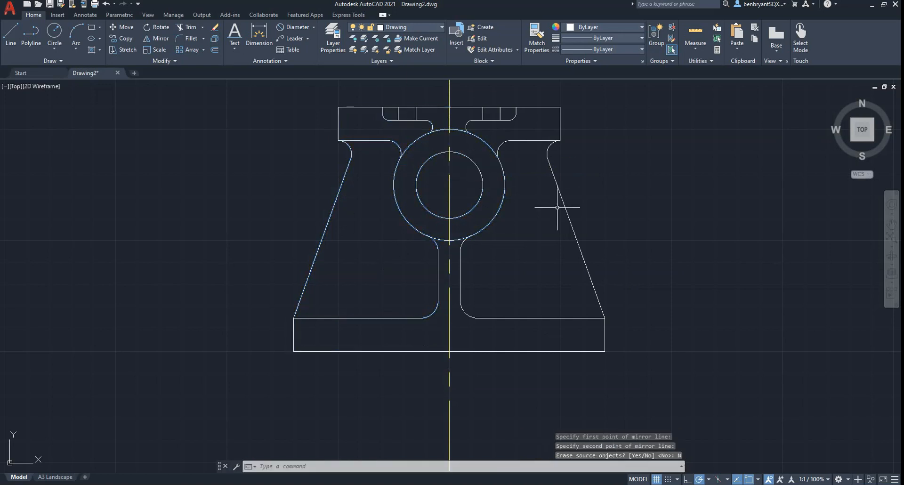
pyautogui.moveTo(514, 222); pyautogui.dragTo(526, 279, button='middle')
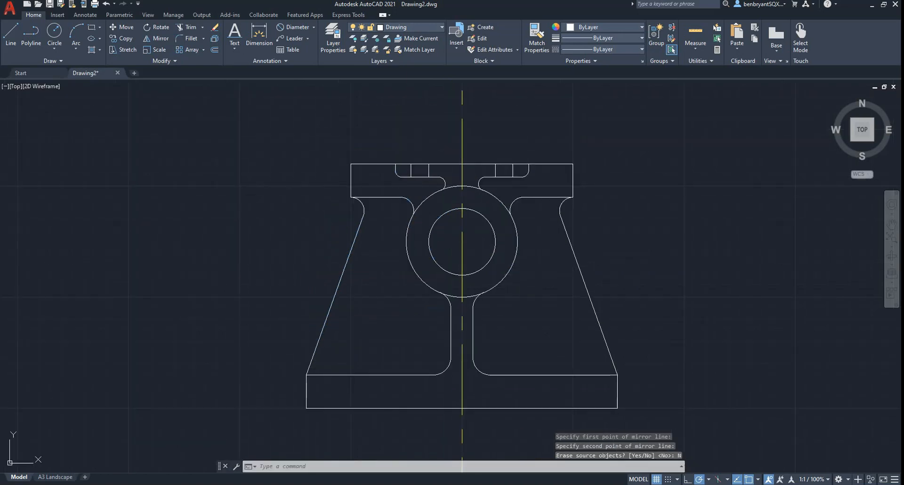
# Check the section view in the Day 20 PDF, and turn on the Construction layer in the half-view drawing
pyautogui.hotkey('alt', 'Tab')
pyautogui.moveTo(197, 277); pyautogui.dragTo(596, 222)
pyautogui.keyDown('ctrl'); pyautogui.scroll(-1, 595, 223); pyautogui.keyUp('ctrl')
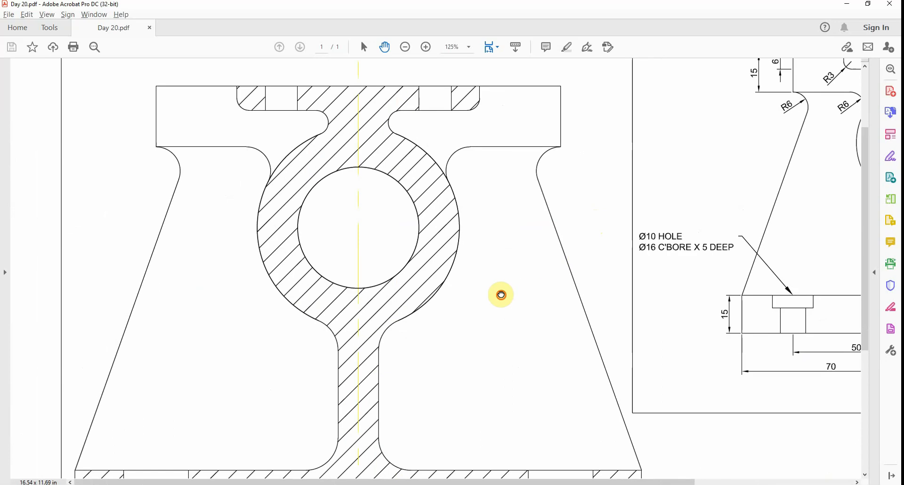
pyautogui.moveTo(501, 295); pyautogui.dragTo(549, 266)
pyautogui.keyDown('ctrl'); pyautogui.scroll(-1, 495, 280); pyautogui.keyUp('ctrl')
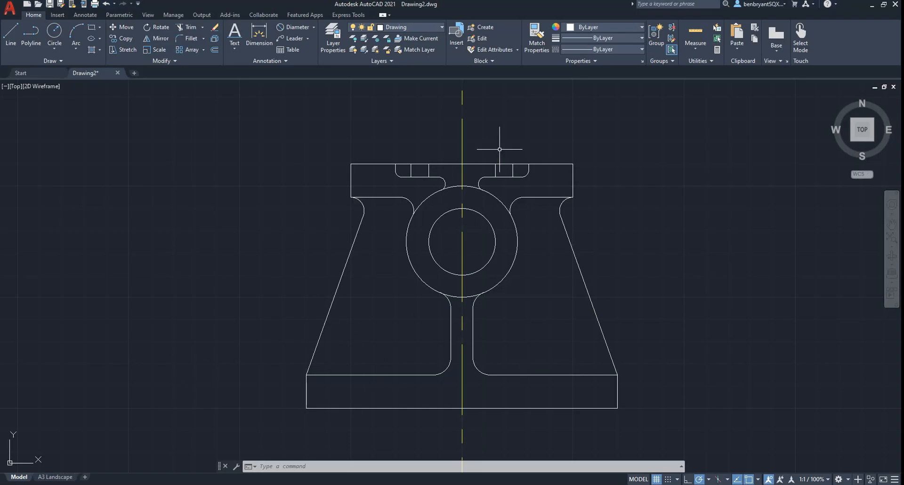
pyautogui.moveTo(498, 145); pyautogui.dragTo(486, 304, button='middle')
pyautogui.scroll(2, 447, 205)
pyautogui.moveTo(445, 203); pyautogui.dragTo(517, 397, button='middle')
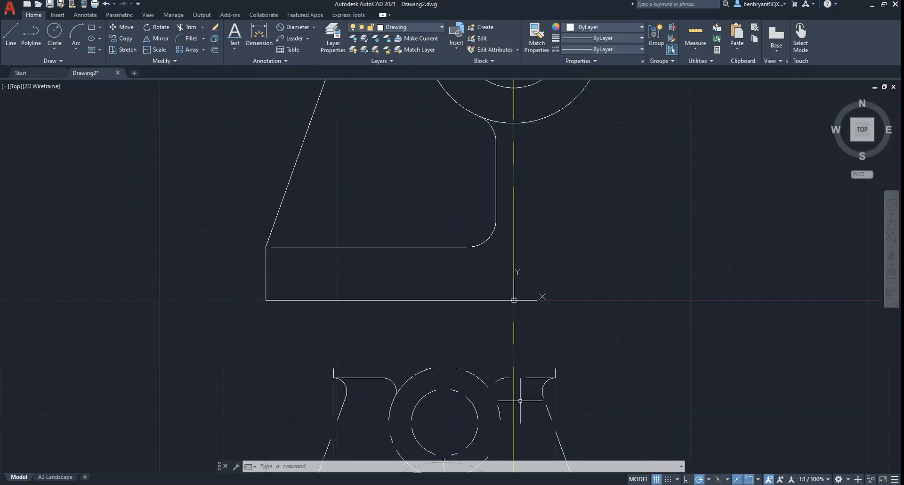
pyautogui.moveTo(408, 239); pyautogui.dragTo(479, 316, button='middle')
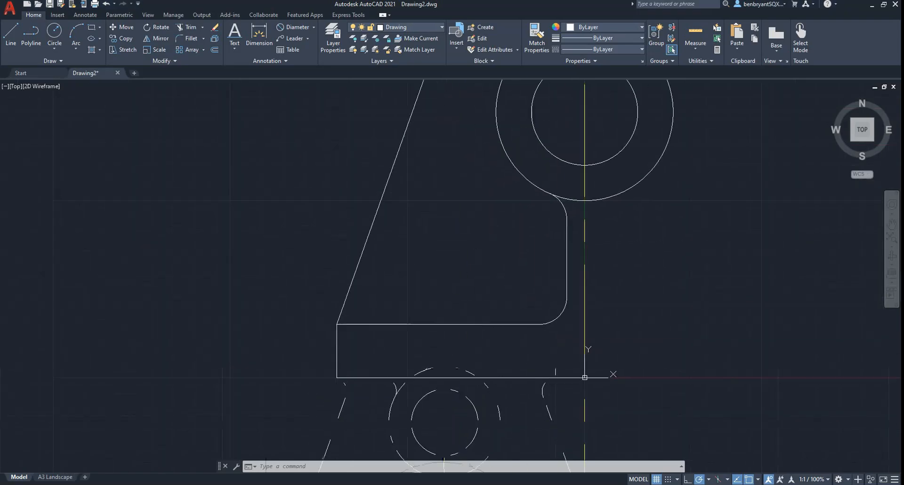
pyautogui.click(411, 27)
pyautogui.click(355, 74)
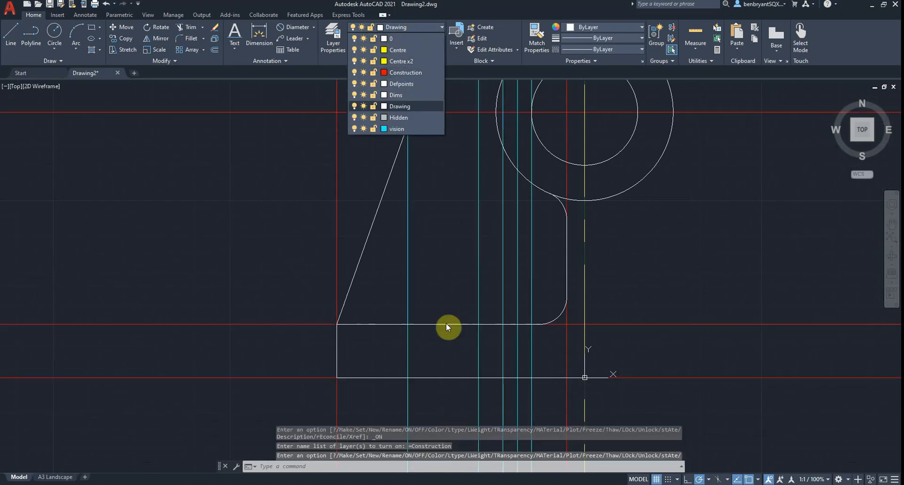
pyautogui.moveTo(443, 346)
pyautogui.mouseDown(button='middle')
pyautogui.moveTo(449, 322)
pyautogui.moveTo(537, 307)
pyautogui.mouseUp(button='middle')
pyautogui.scroll(4, 447, 323)
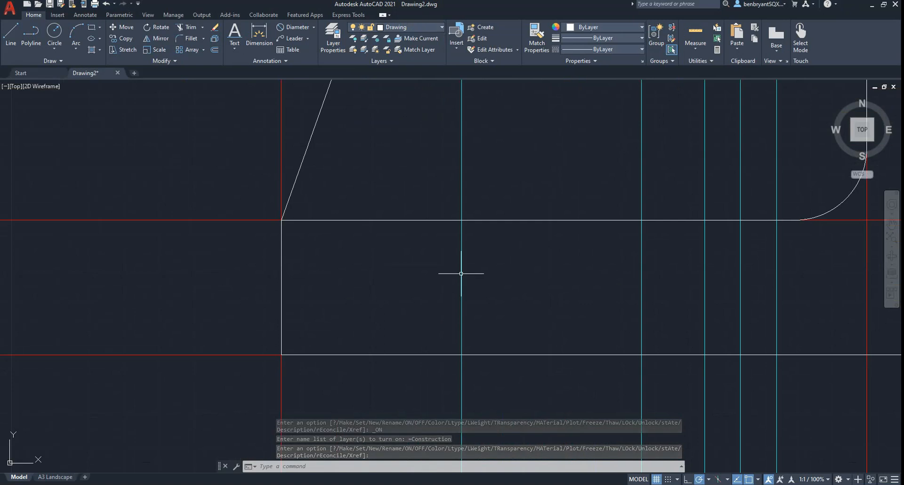
# Check the base hole in the reference PDF and offset its vertical centre construction line 5 mm to both sides
pyautogui.hotkey('alt', 'Tab')
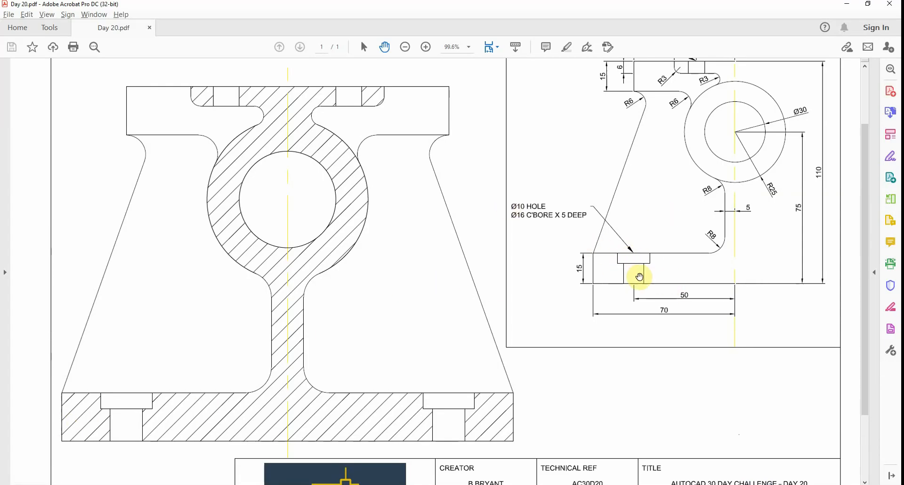
pyautogui.hotkey('alt', 'Tab')
pyautogui.write('OFFSET')
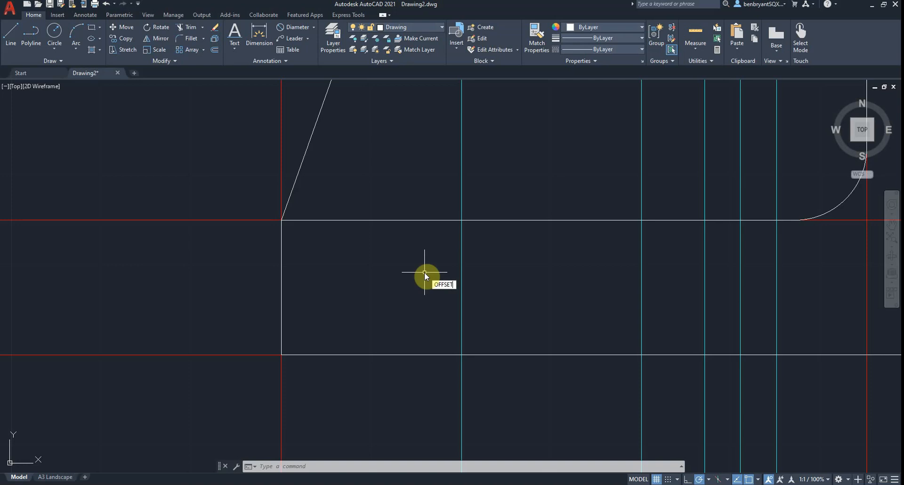
pyautogui.press('Return')
pyautogui.write('5')
pyautogui.press('Return')
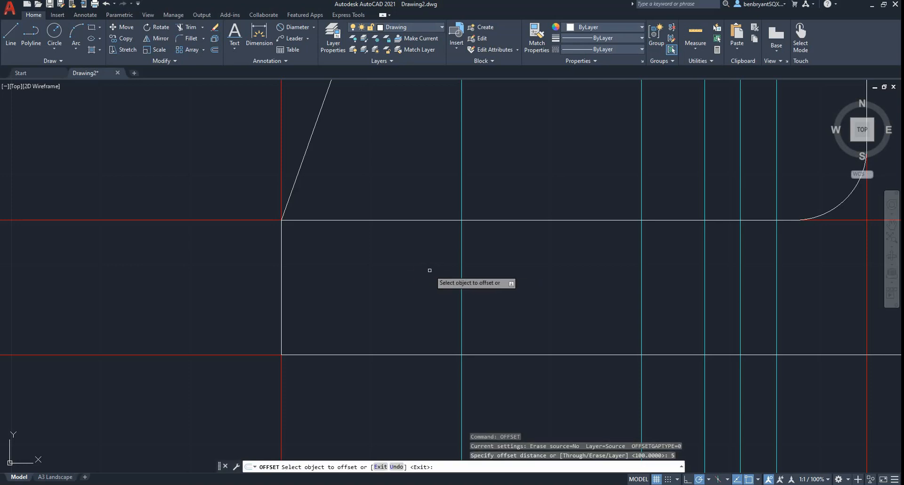
pyautogui.click(462, 269)
pyautogui.click(451, 278)
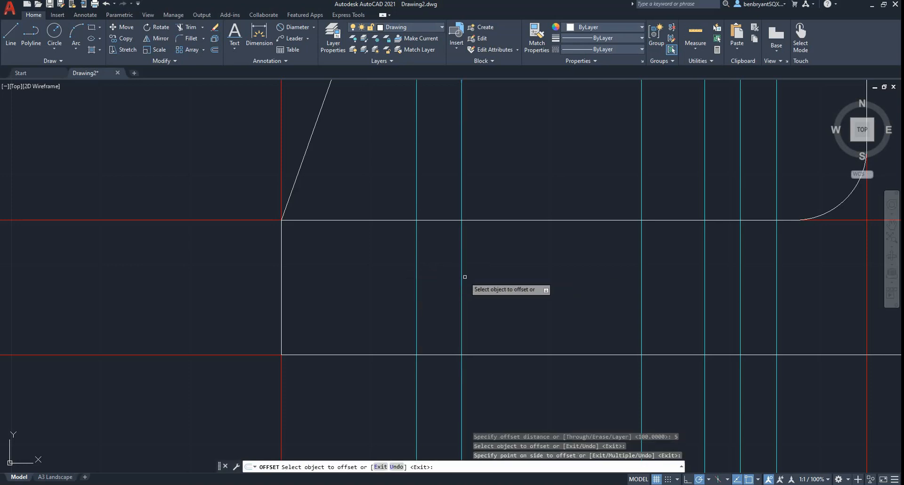
pyautogui.click(463, 277)
pyautogui.click(502, 283)
# Check the counterbore depth in the PDF and offset the horizontal construction line at the base's top edge 5 mm downward
pyautogui.hotkey('alt', 'Tab')
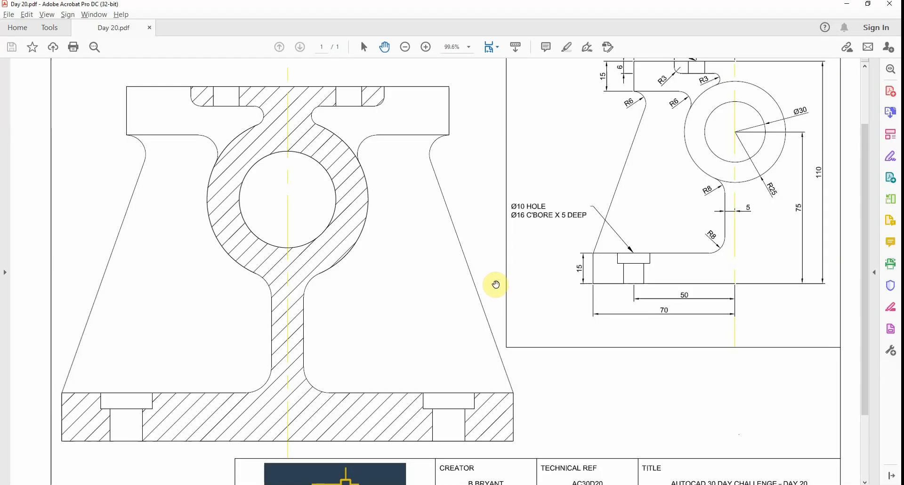
pyautogui.hotkey('alt', 'Tab')
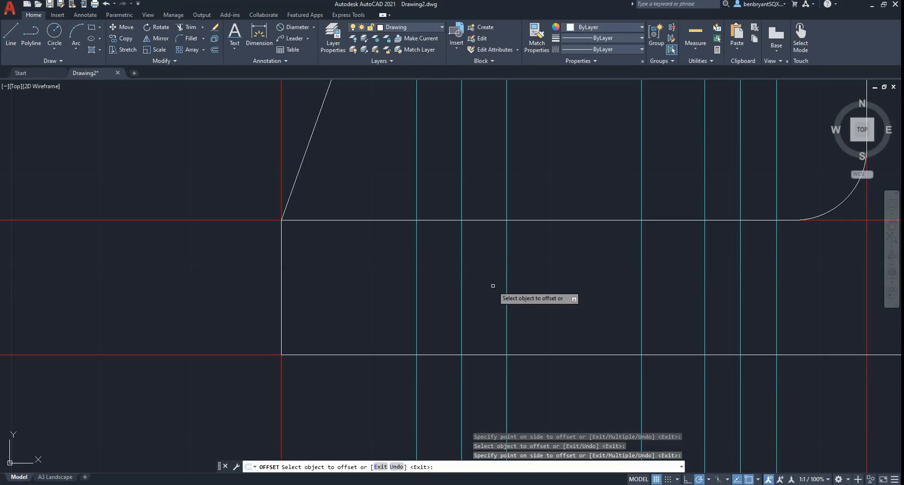
pyautogui.click(532, 222)
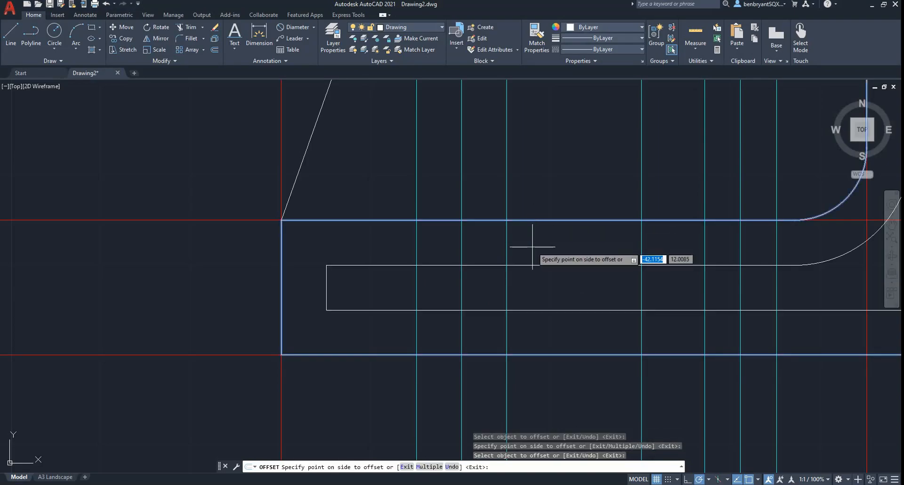
pyautogui.press('Escape')
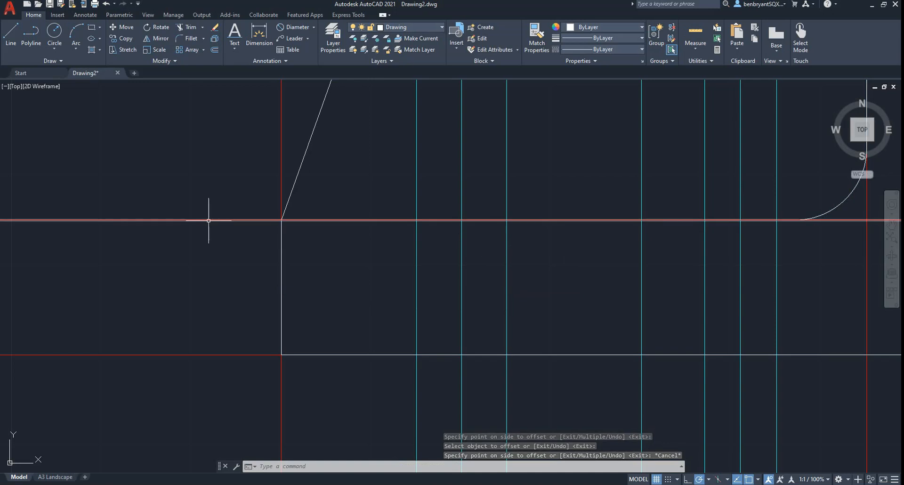
pyautogui.press('Return')
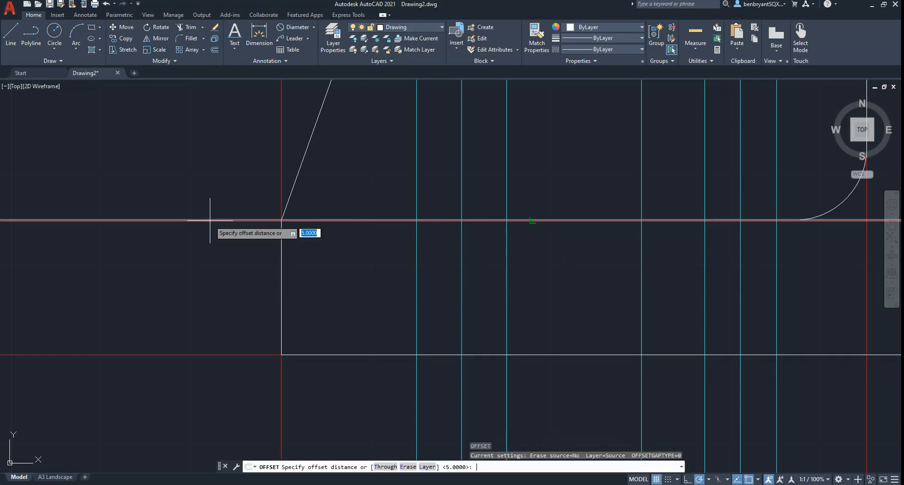
pyautogui.press('Return')
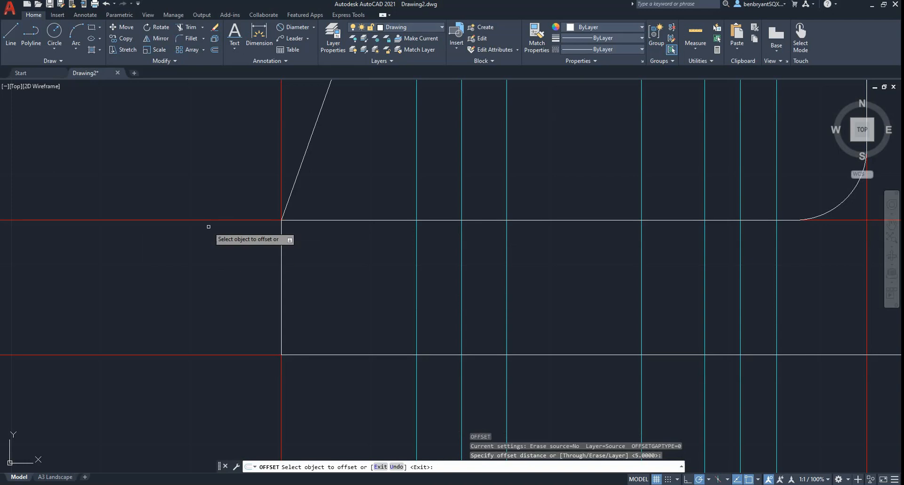
pyautogui.click(208, 220)
pyautogui.click(218, 261)
pyautogui.press('Escape')
# Offset the base hole's vertical centre construction line 8 mm to both sides for the counterbore width
pyautogui.moveTo(490, 285); pyautogui.dragTo(480, 285, button='middle')
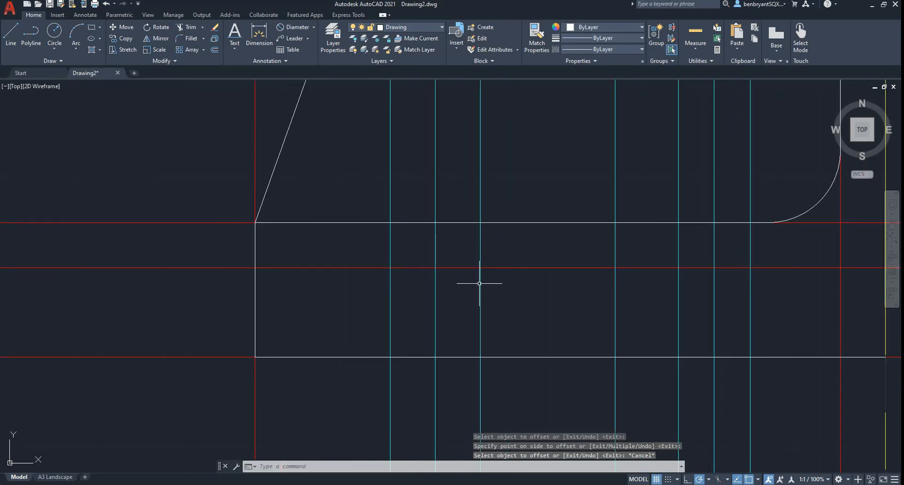
pyautogui.press('Return')
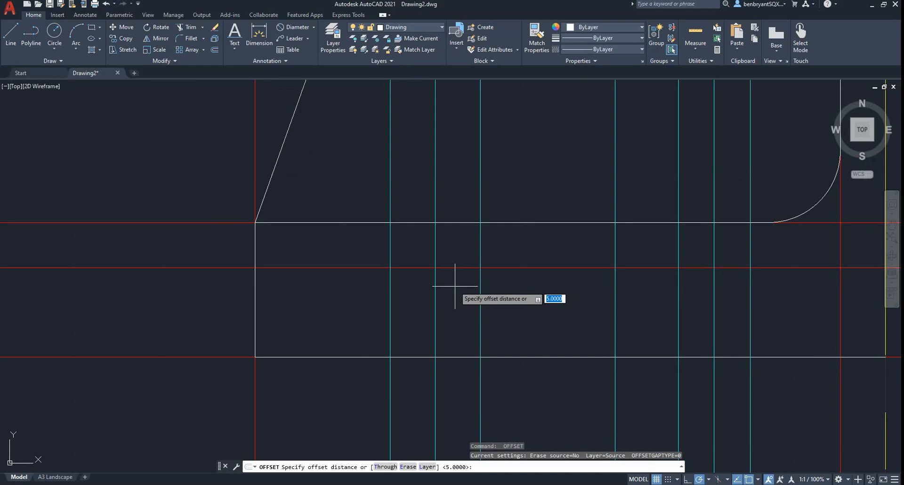
pyautogui.write('8')
pyautogui.press('Return')
pyautogui.click(434, 296)
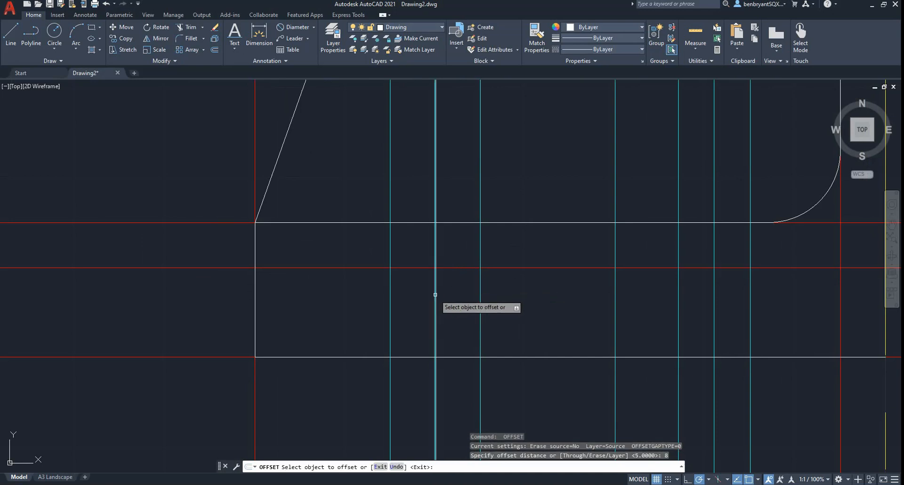
pyautogui.click(353, 304)
pyautogui.click(434, 304)
pyautogui.click(496, 301)
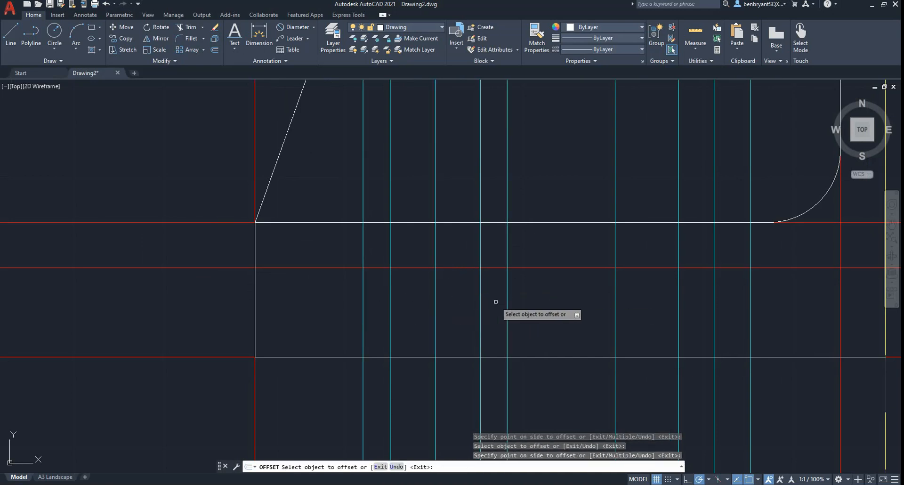
# Draw a 16 by 5 mm counterbore rectangle and a 10 by 10 mm hole rectangle below it at the construction-line intersections in the base
pyautogui.click(92, 29)
pyautogui.click(363, 222)
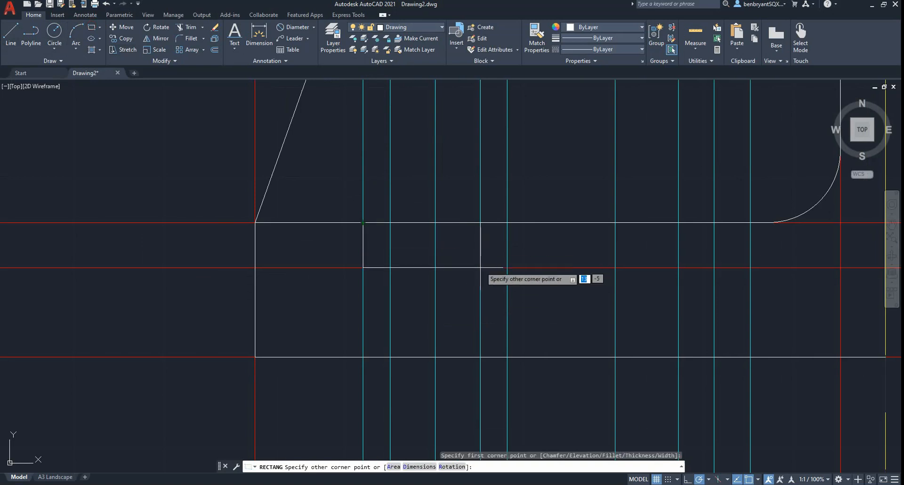
pyautogui.click(507, 268)
pyautogui.press('Return')
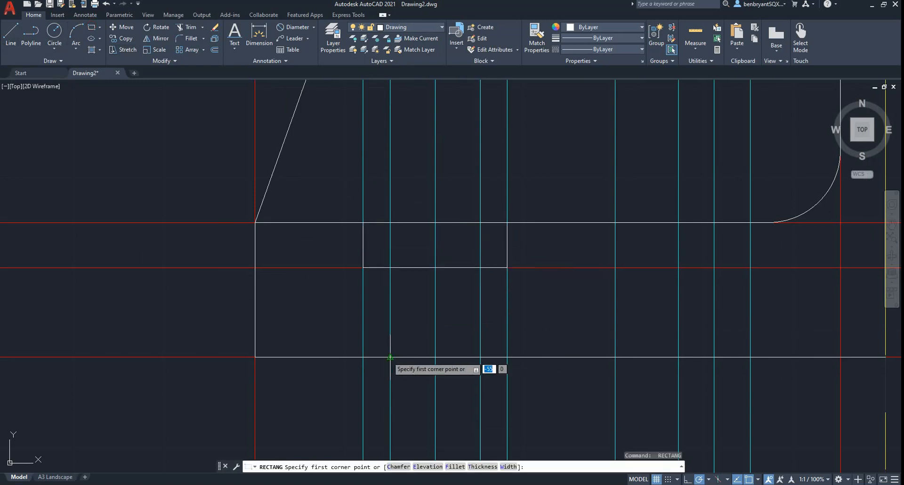
pyautogui.click(391, 358)
pyautogui.click(480, 268)
pyautogui.press('Escape')
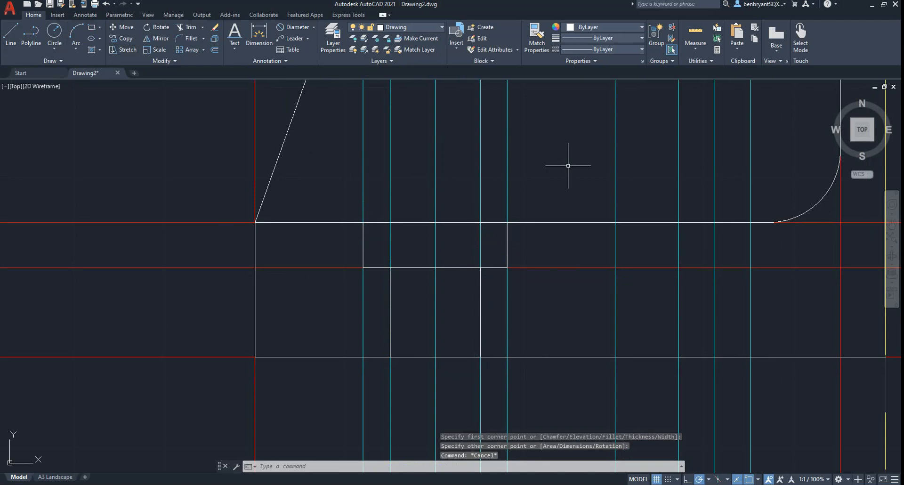
# Turn off the Construction layer to view the full section drawing, and turn the layer on again
pyautogui.click(428, 27)
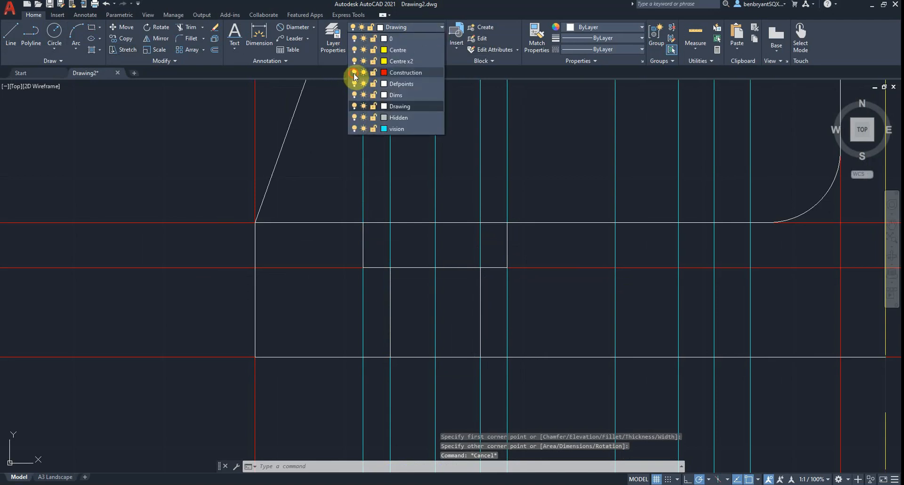
pyautogui.click(354, 77)
pyautogui.scroll(-5, 575, 299)
pyautogui.moveTo(600, 324)
pyautogui.mouseDown(button='middle')
pyautogui.moveTo(470, 216)
pyautogui.moveTo(435, 171)
pyautogui.mouseUp(button='middle')
pyautogui.moveTo(460, 275)
pyautogui.mouseDown(button='middle')
pyautogui.moveTo(433, 188)
pyautogui.moveTo(439, 117)
pyautogui.mouseUp(button='middle')
pyautogui.moveTo(454, 324); pyautogui.dragTo(422, 210, button='middle')
pyautogui.click(399, 29)
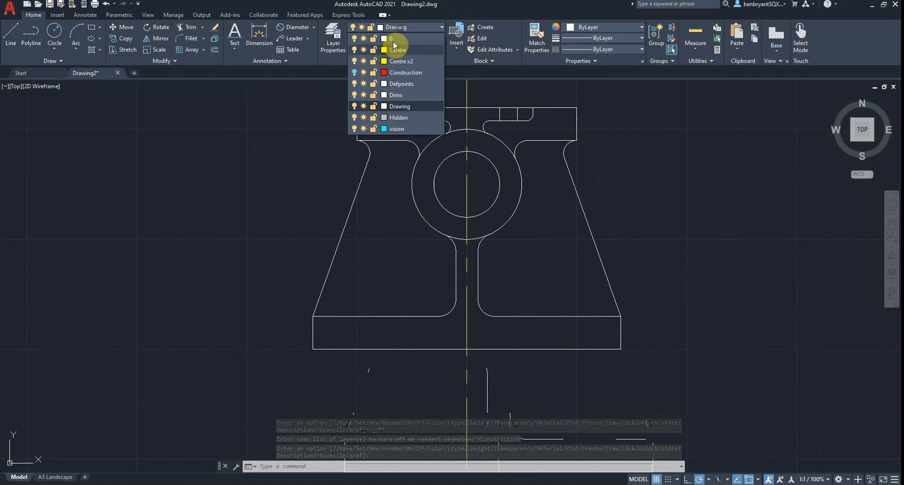
pyautogui.click(353, 72)
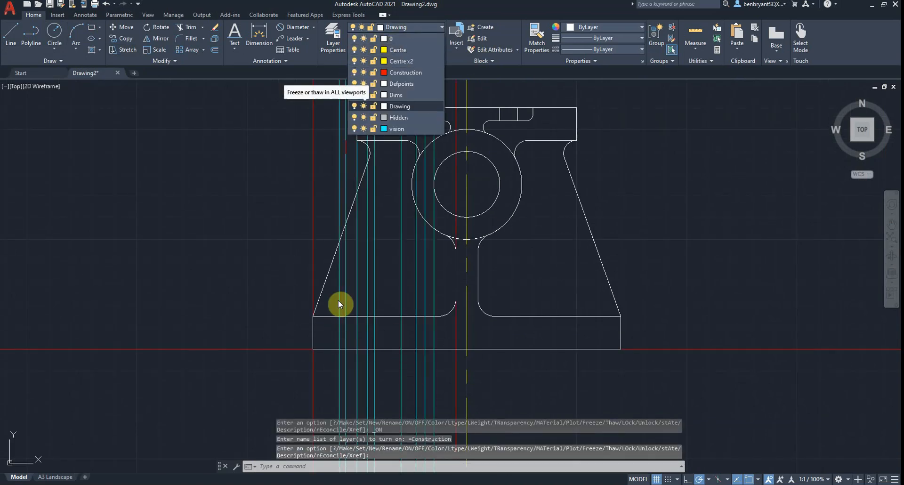
pyautogui.click(293, 343)
# Copy the counterbore and hole rectangles 200 mm straight down from the half view into the left side of the full section view's base
pyautogui.scroll(4, 279, 351)
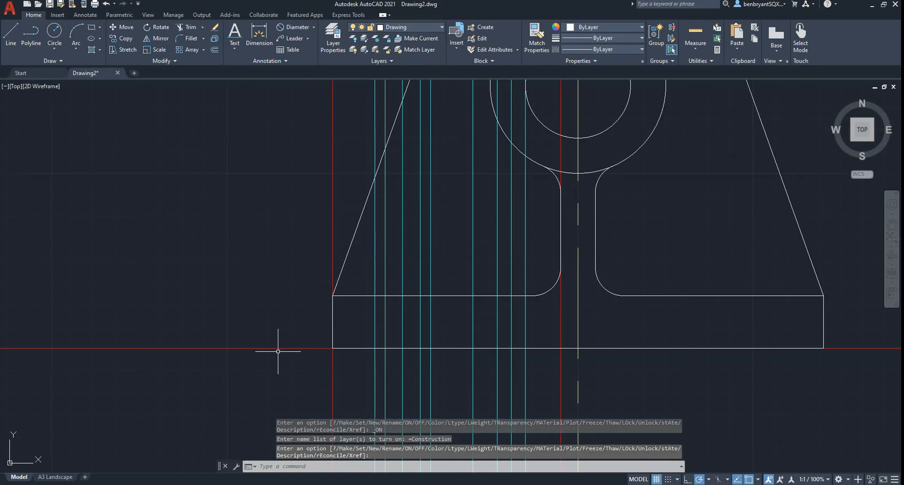
pyautogui.scroll(-4, 505, 255)
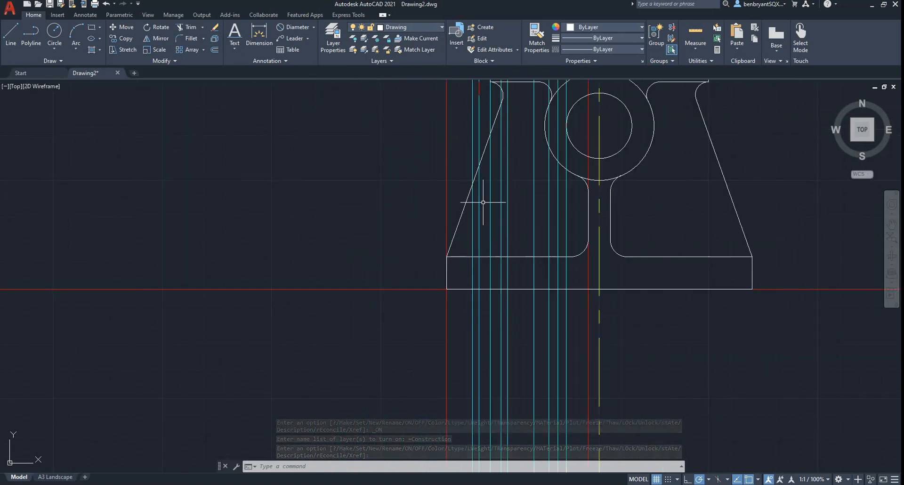
pyautogui.moveTo(470, 117); pyautogui.dragTo(416, 389, button='middle')
pyautogui.moveTo(403, 208); pyautogui.dragTo(401, 314, button='middle')
pyautogui.scroll(-2, 402, 314)
pyautogui.scroll(6, 422, 240)
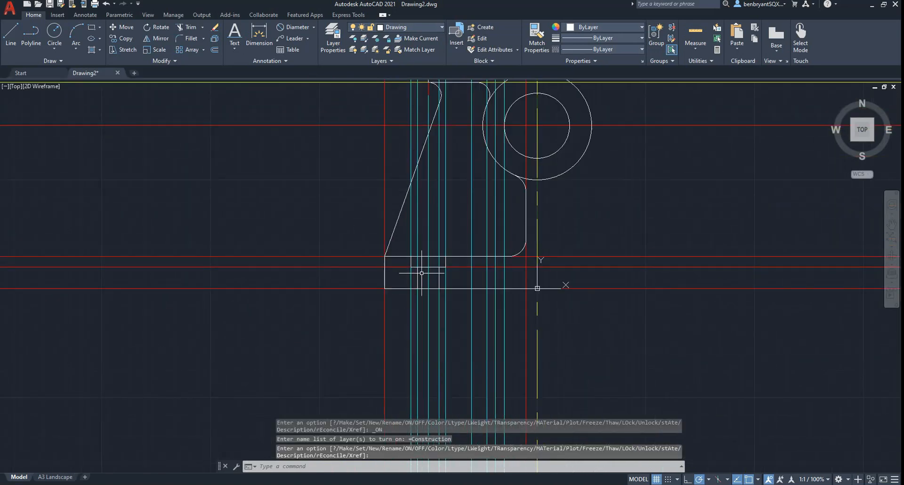
pyautogui.click(387, 219)
pyautogui.click(512, 339)
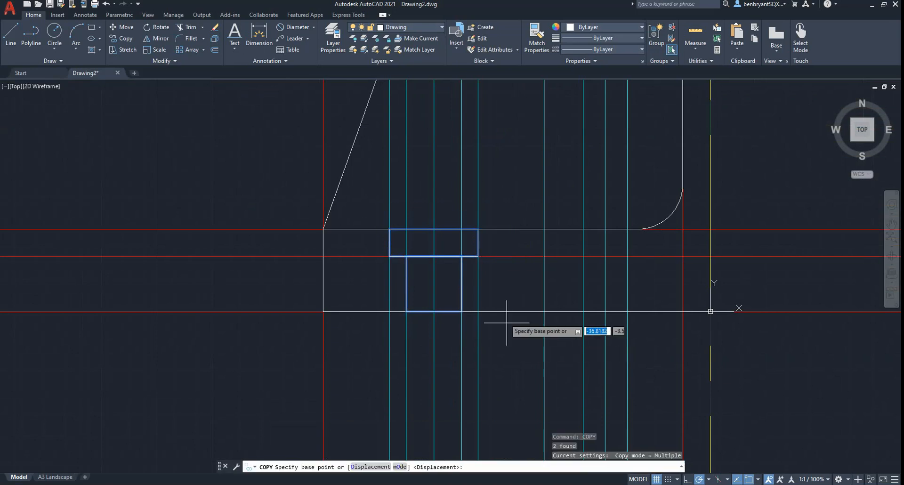
pyautogui.click(434, 311)
pyautogui.scroll(-5, 473, 372)
pyautogui.moveTo(506, 214); pyautogui.dragTo(452, 204, button='middle')
pyautogui.scroll(5, 452, 204)
pyautogui.moveTo(439, 318); pyautogui.dragTo(360, 258, button='middle')
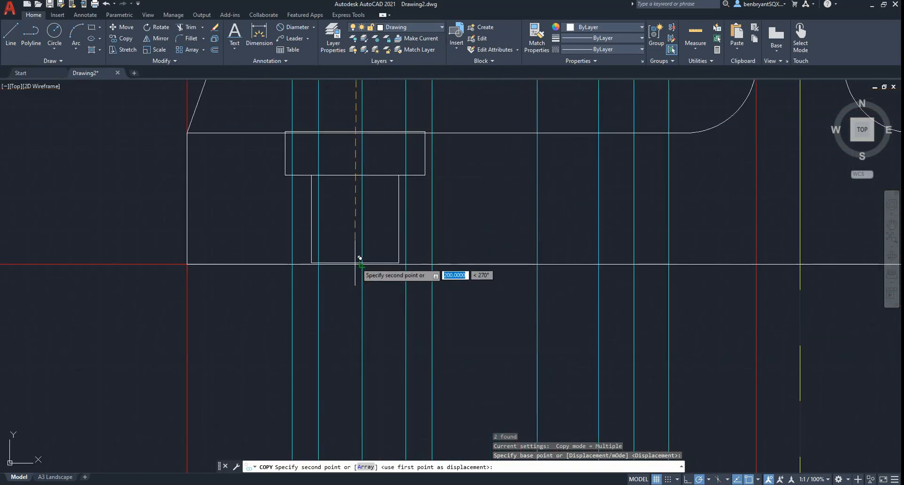
pyautogui.click(360, 258)
pyautogui.scroll(-4, 501, 337)
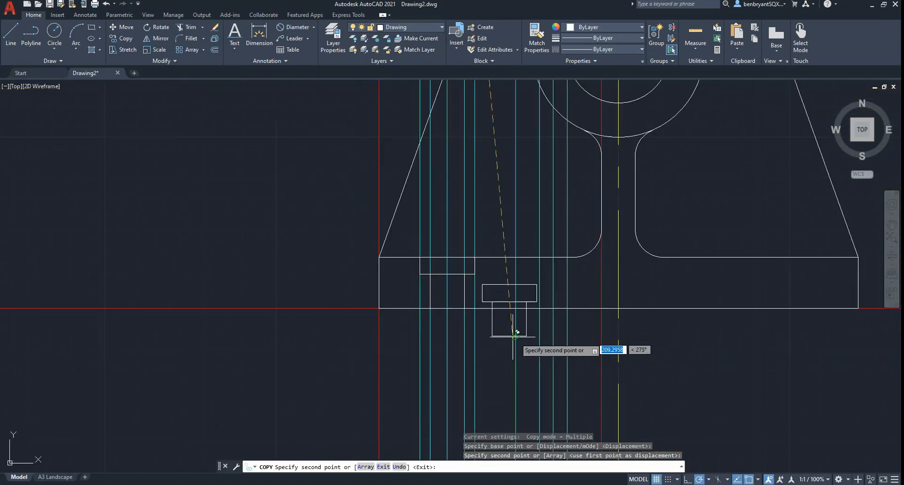
pyautogui.press('Escape')
# Turn off the Construction layer to hide the guide lines in the full section view
pyautogui.moveTo(691, 214); pyautogui.dragTo(598, 204, button='middle')
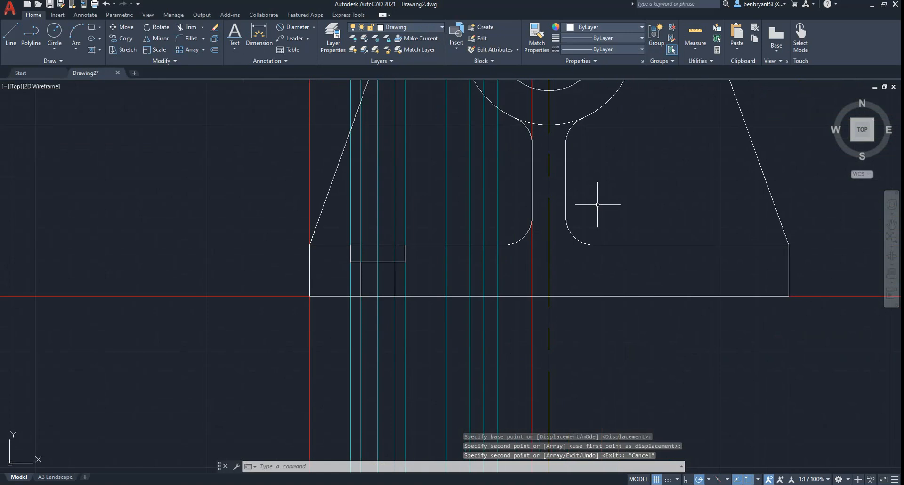
pyautogui.click(414, 27)
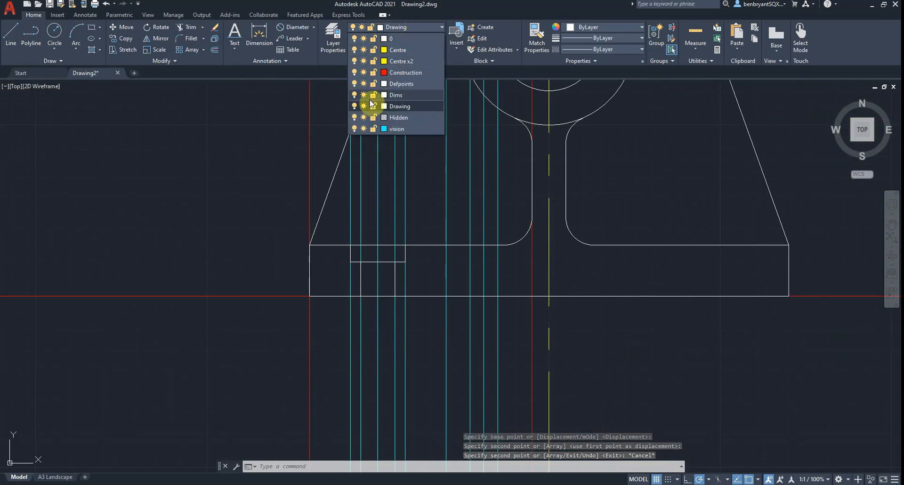
pyautogui.click(354, 73)
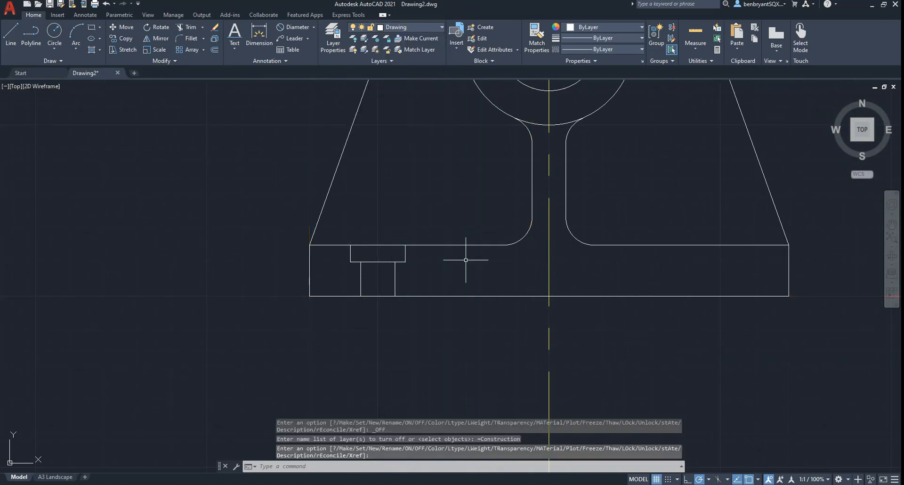
# Mirror the counterbore and hole rectangles about the vertical centre line into the other side of the full section base, keeping the originals
pyautogui.write('RRO')
pyautogui.press('Return')
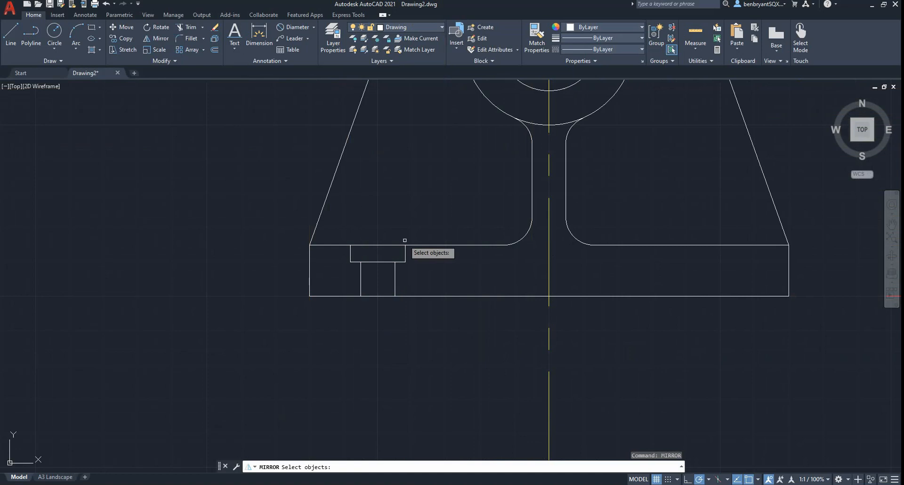
pyautogui.click(405, 257)
pyautogui.click(396, 276)
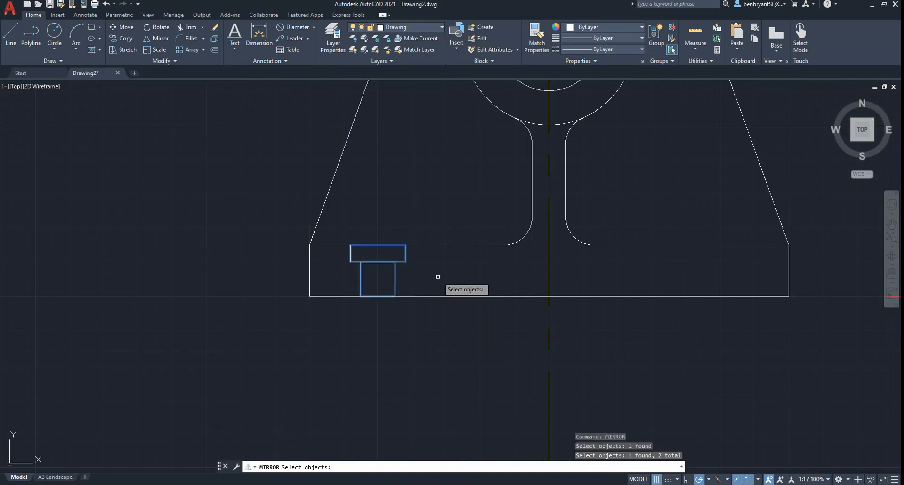
pyautogui.press('Return')
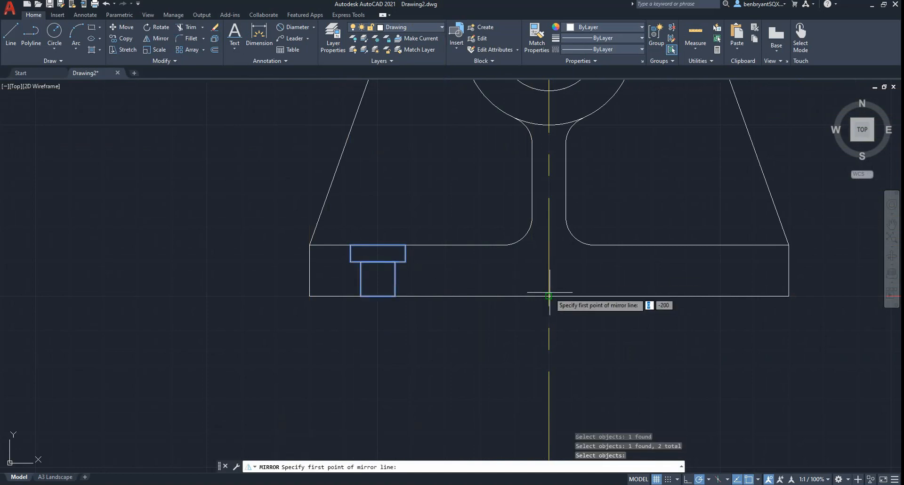
pyautogui.click(549, 296)
pyautogui.click(549, 253)
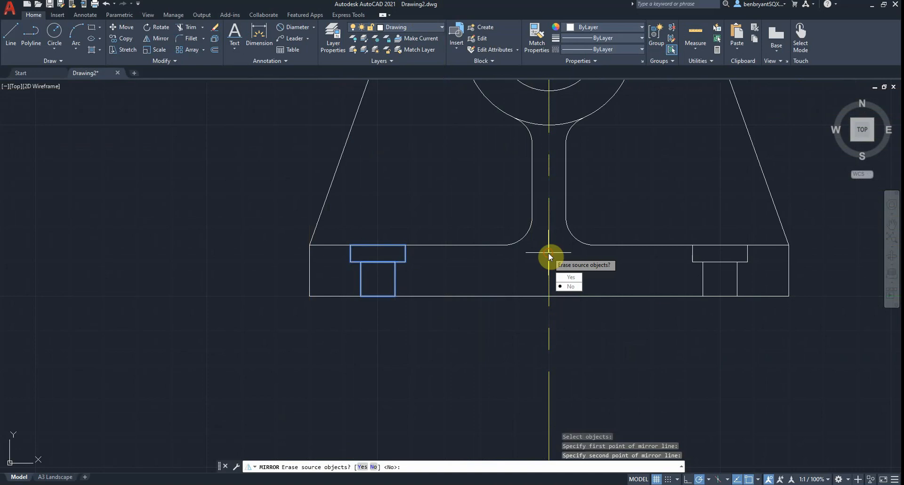
pyautogui.click(569, 286)
pyautogui.scroll(-1, 658, 231)
pyautogui.moveTo(658, 232)
pyautogui.mouseDown(button='middle')
pyautogui.moveTo(672, 262)
pyautogui.moveTo(547, 324)
pyautogui.mouseUp(button='middle')
pyautogui.scroll(-1, 672, 262)
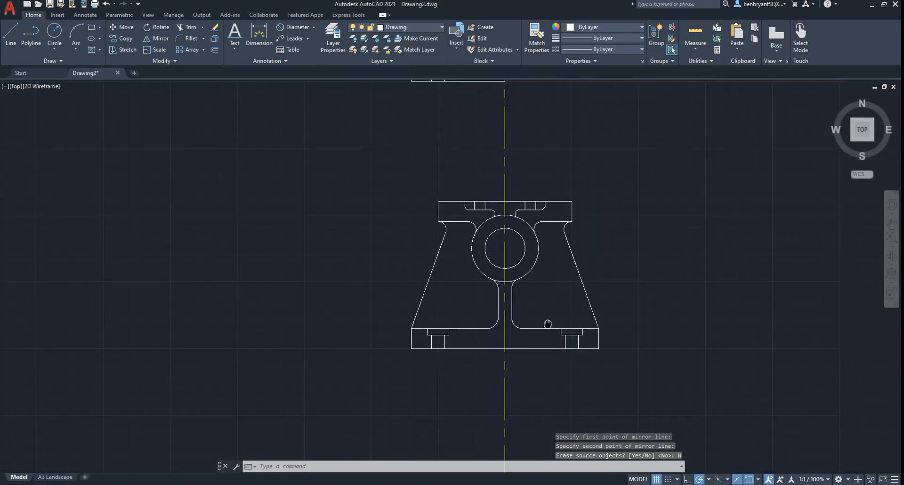
pyautogui.press('Escape')
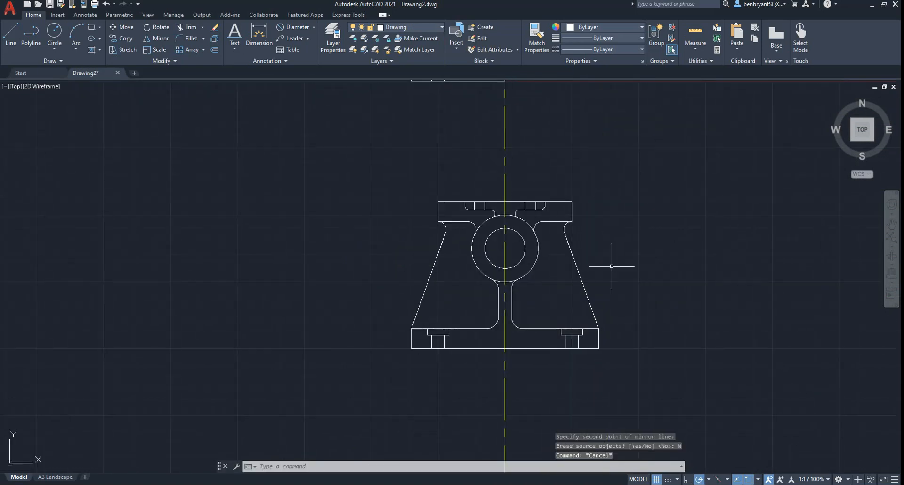
# Add a linear dimension from the centre line to the outer corner of the half view's top flange, placed 15 mm above the top edge
pyautogui.moveTo(575, 189); pyautogui.dragTo(560, 331, button='middle')
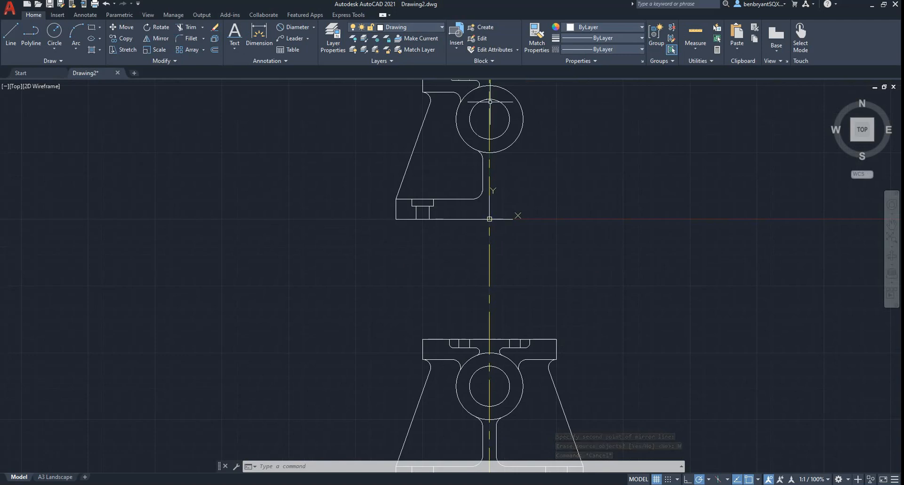
pyautogui.moveTo(511, 138); pyautogui.dragTo(542, 259, button='middle')
pyautogui.scroll(4, 542, 260)
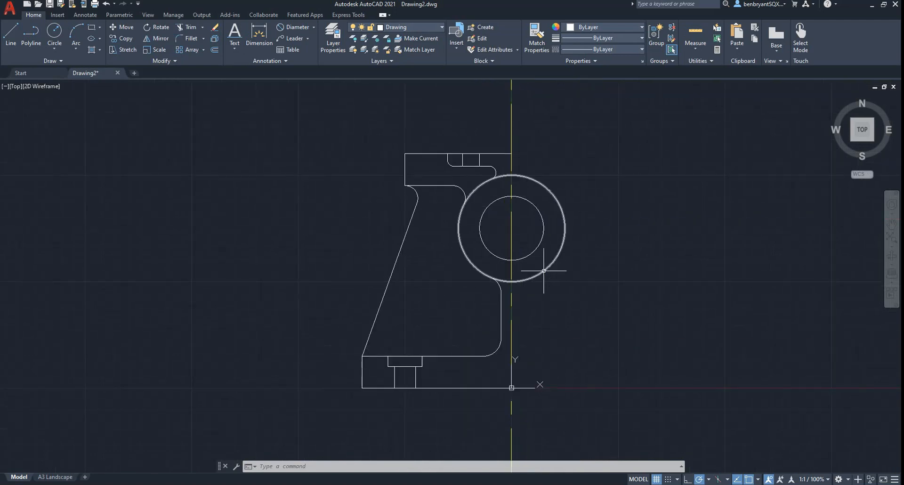
pyautogui.scroll(-2, 541, 262)
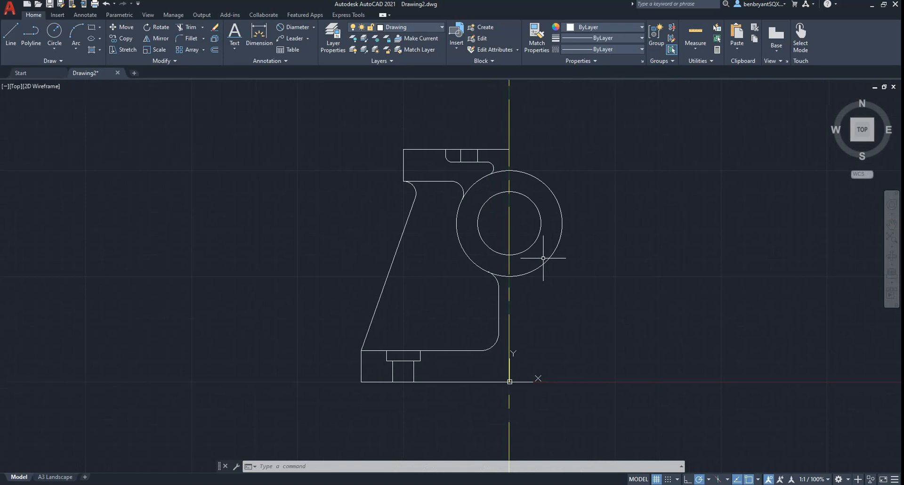
pyautogui.hotkey('alt', 'Tab')
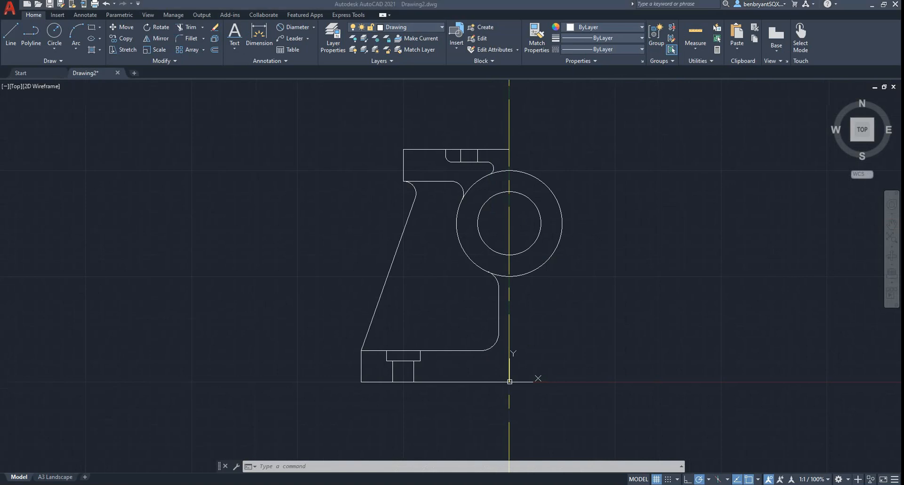
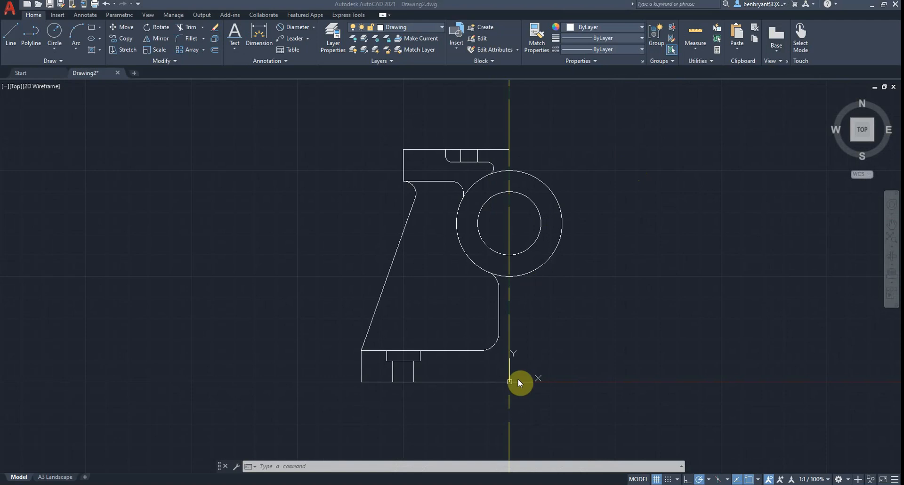
pyautogui.click(316, 27)
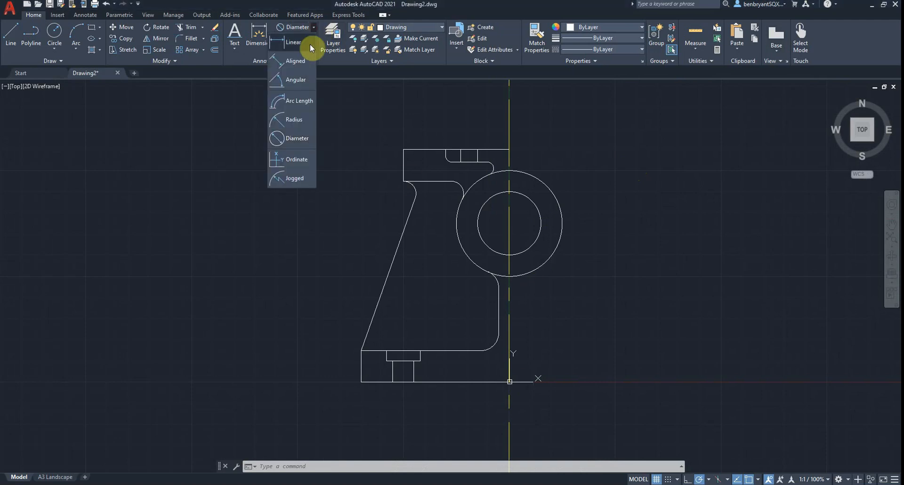
pyautogui.click(303, 41)
pyautogui.click(509, 150)
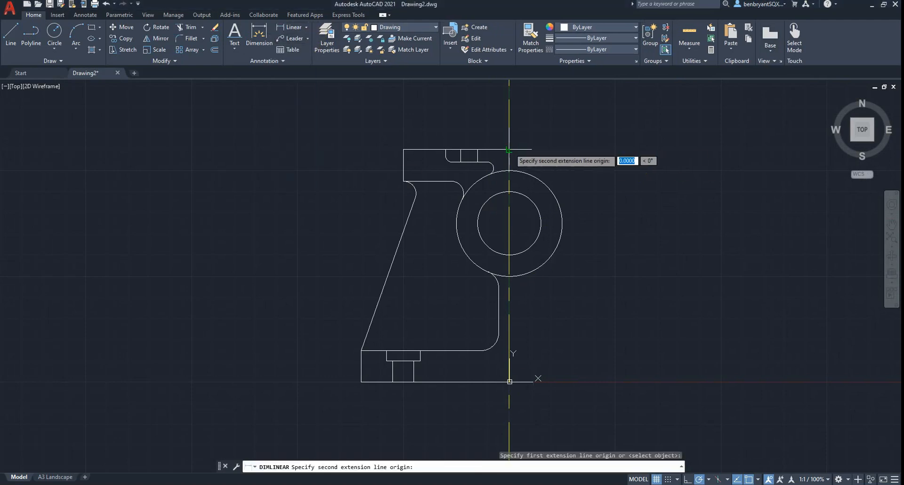
pyautogui.click(403, 149)
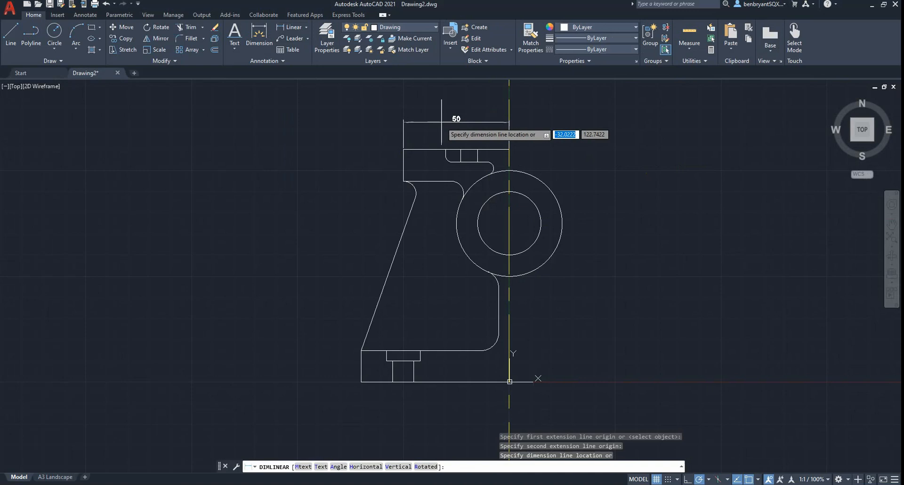
pyautogui.scroll(2, 446, 124)
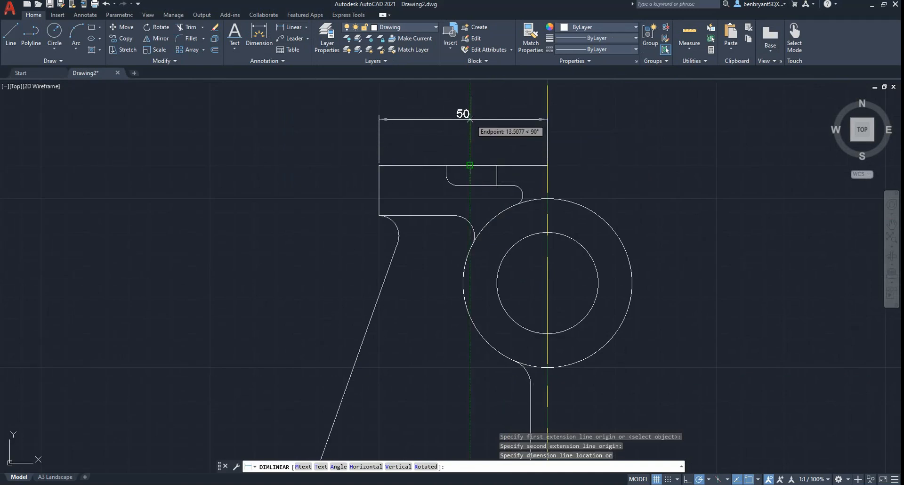
pyautogui.write('15')
pyautogui.press('Return')
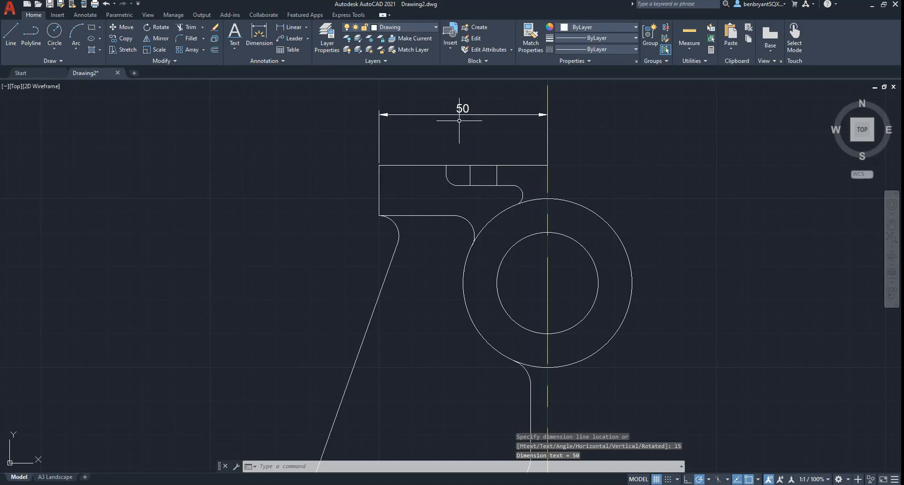
# Add a linear dimension from the centre line to the outer edge of the top recess, placed 10 mm above the top edge
pyautogui.press('Return')
pyautogui.click(547, 165)
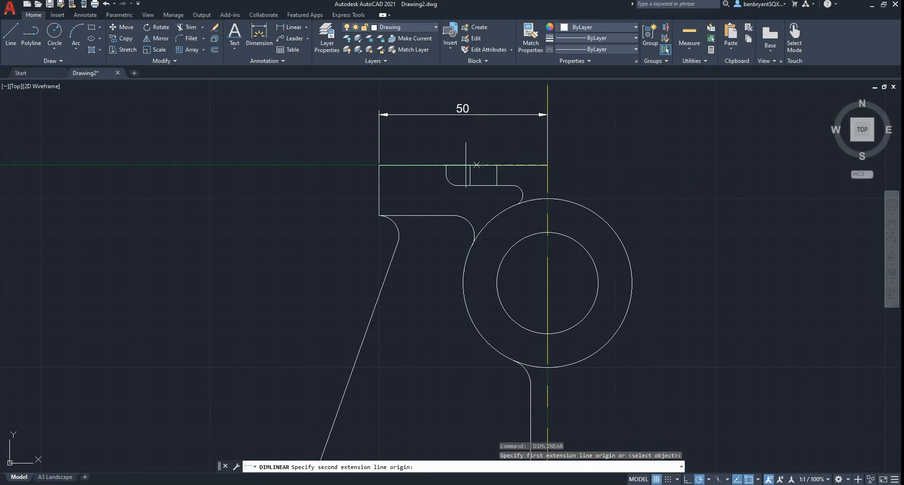
pyautogui.click(446, 164)
pyautogui.write('1')
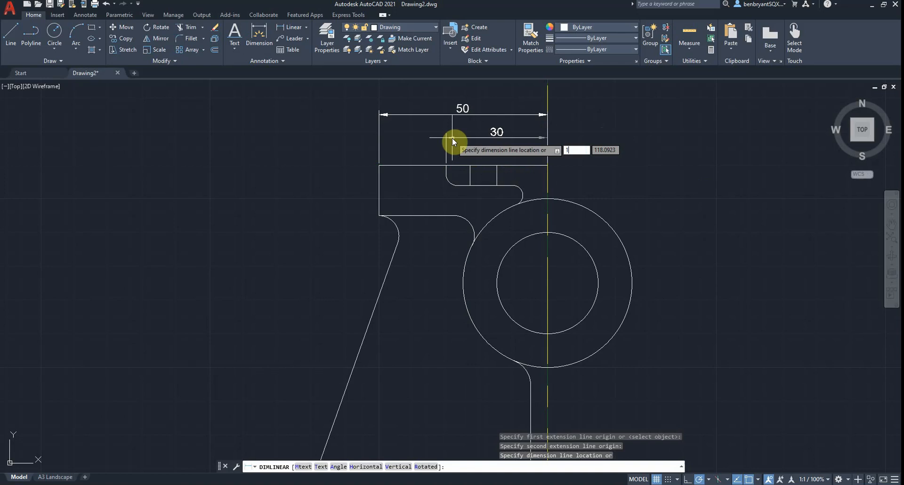
pyautogui.write('0')
pyautogui.press('Return')
# Turn on the Construction layer to reveal the top hole's centre guide line, and cancel the unfinished linear dimension
pyautogui.press('Return')
pyautogui.click(547, 165)
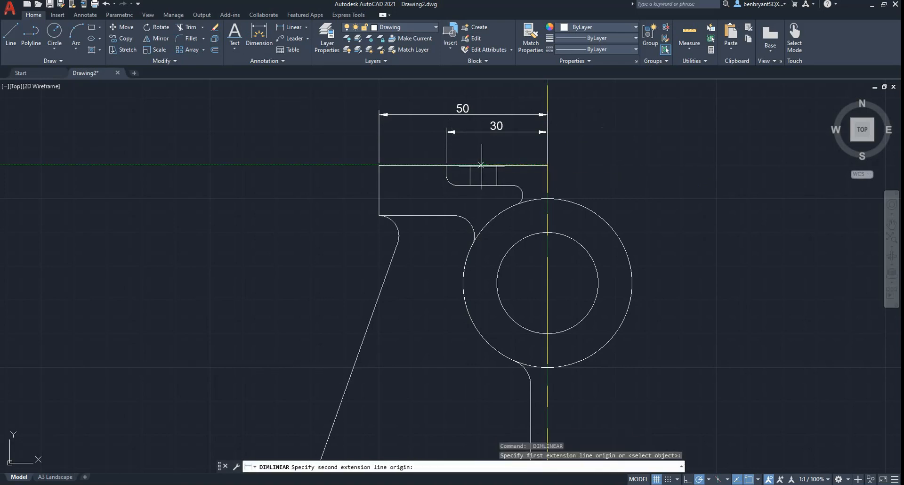
pyautogui.scroll(4, 488, 155)
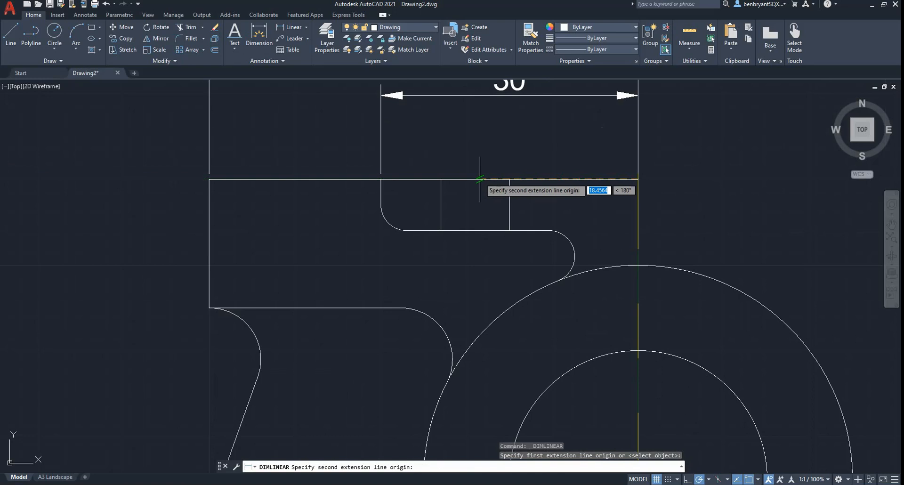
pyautogui.click(403, 27)
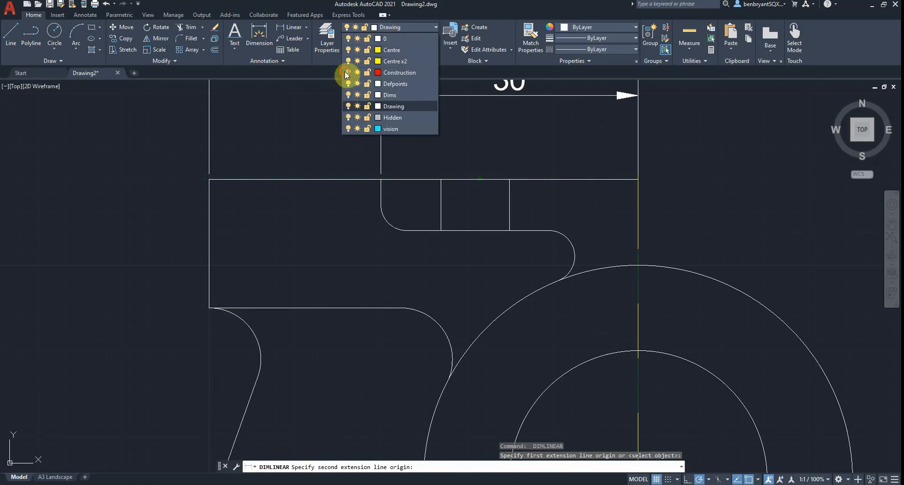
pyautogui.click(348, 72)
pyautogui.click(499, 168)
pyautogui.press('Escape')
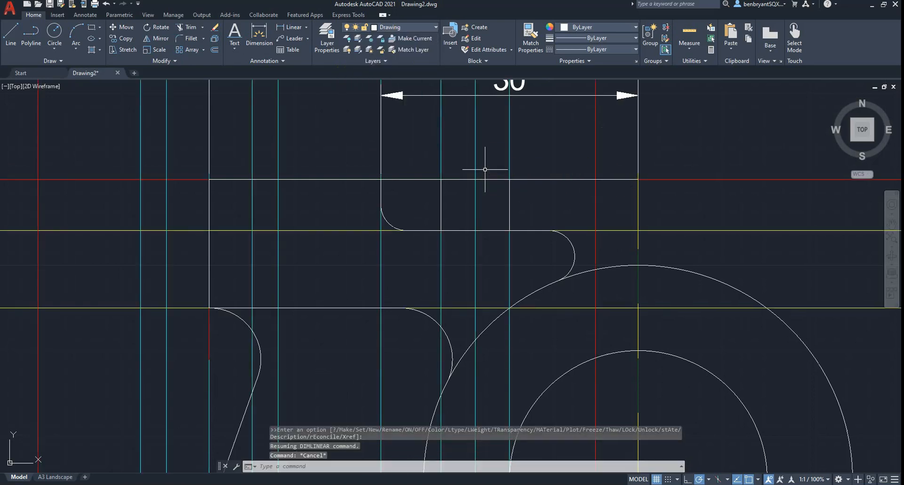
# Add a linear dimension from the centre line to the top hole's centre guide line, placed 5 mm above the top edge
pyautogui.press('Return')
pyautogui.click(638, 179)
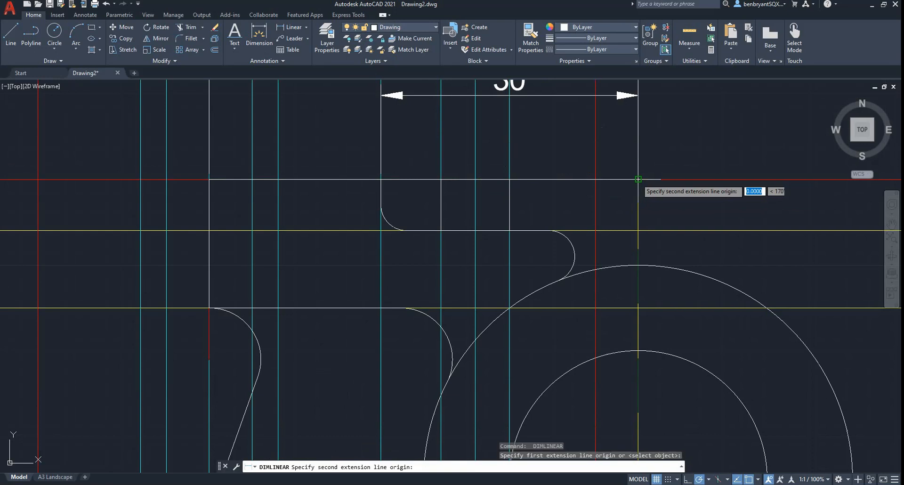
pyautogui.click(475, 179)
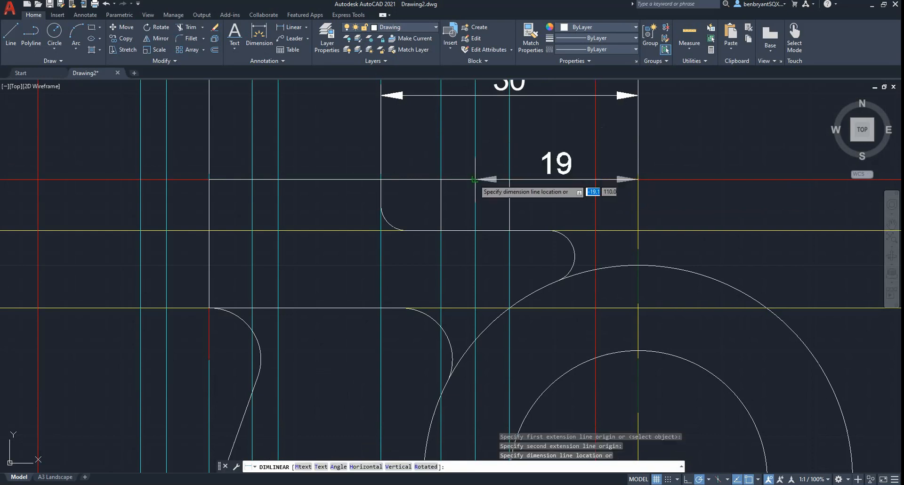
pyautogui.click(492, 137)
pyautogui.scroll(-4, 444, 161)
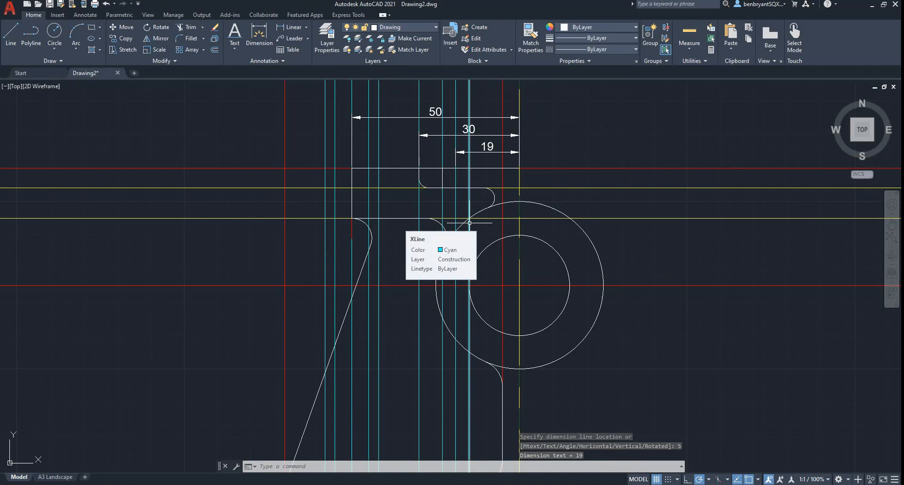
# Add a vertical linear dimension for the top recess depth, placed just outside the flange's outer edge
pyautogui.press('Return')
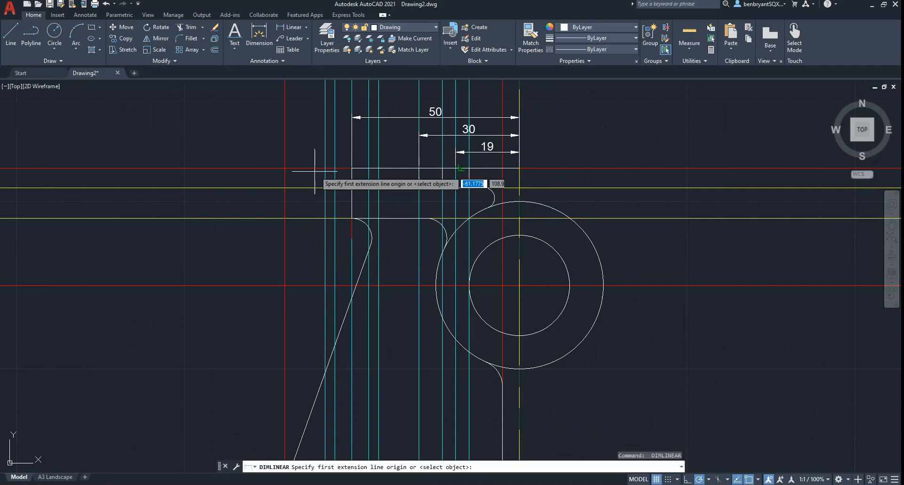
pyautogui.click(352, 168)
pyautogui.click(352, 188)
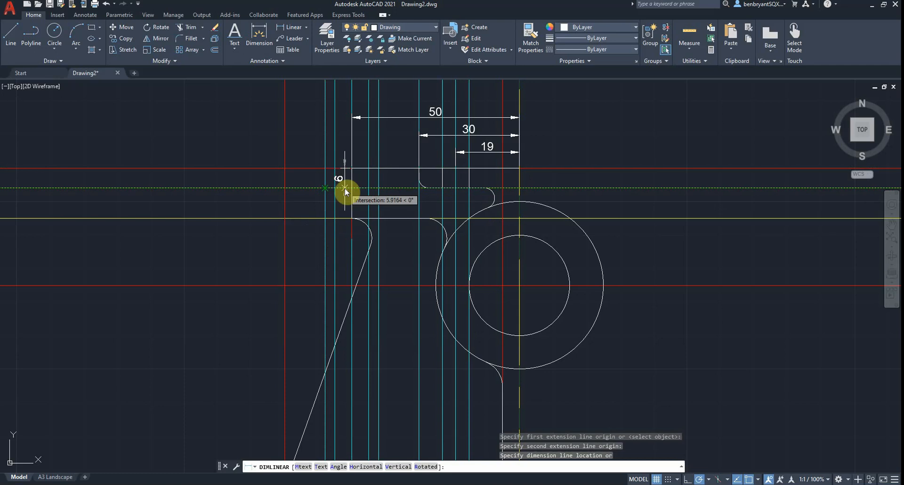
pyautogui.click(345, 189)
# Add a vertical linear dimension for the full thickness of the top flange, placed outside the recess depth dimension
pyautogui.press('Return')
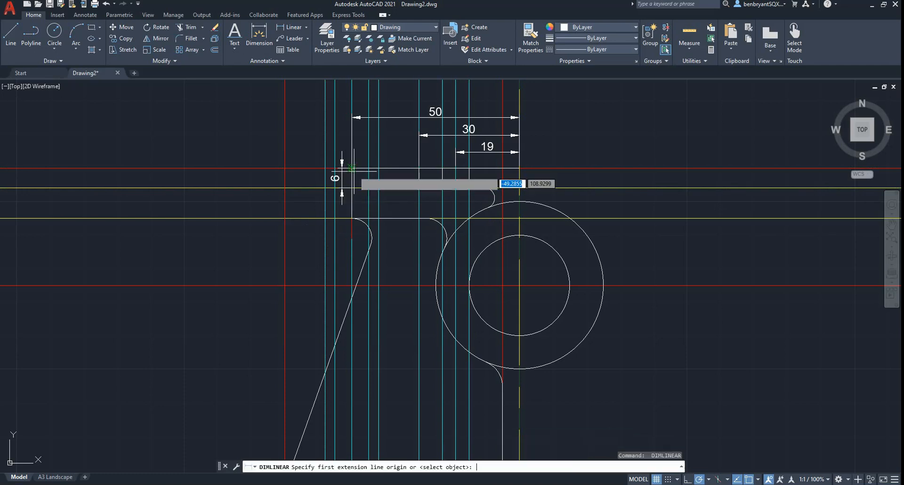
pyautogui.click(351, 168)
pyautogui.click(351, 218)
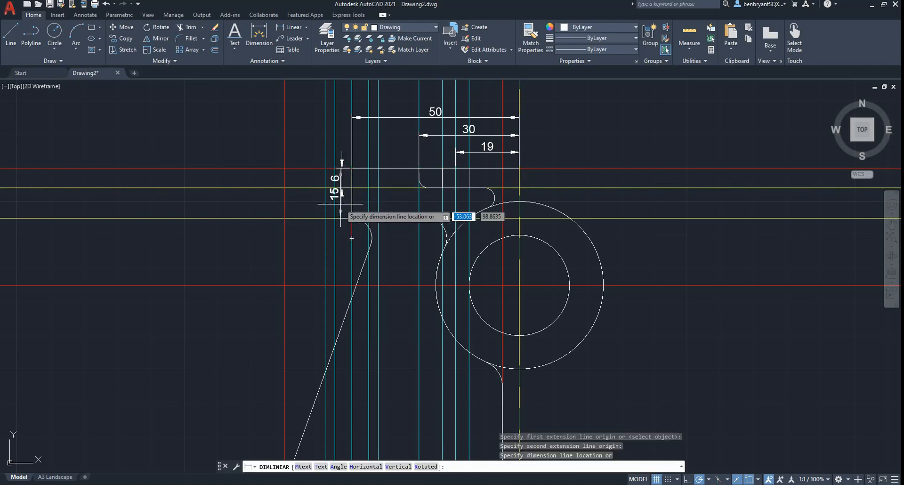
pyautogui.click(324, 219)
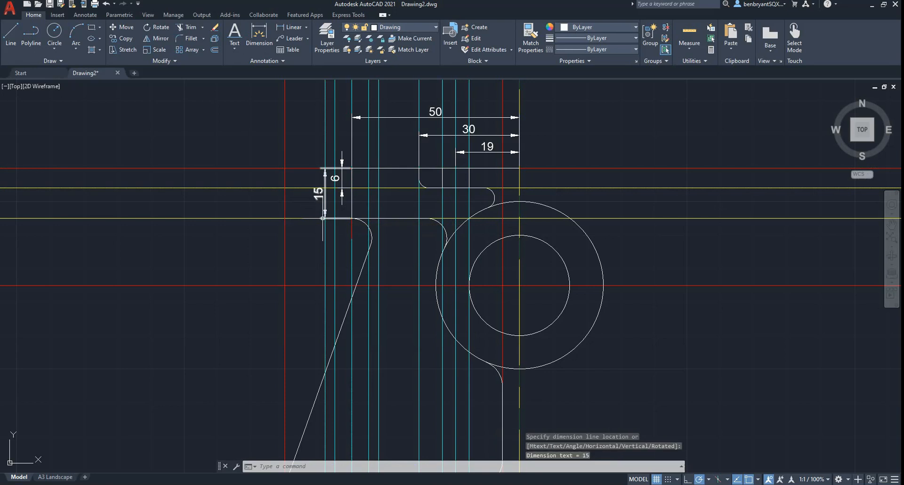
# Add a vertical linear dimension for the overall height from the base to the top edge, placed 10 mm outside the large circle
pyautogui.scroll(2, 474, 243)
pyautogui.scroll(-2, 473, 241)
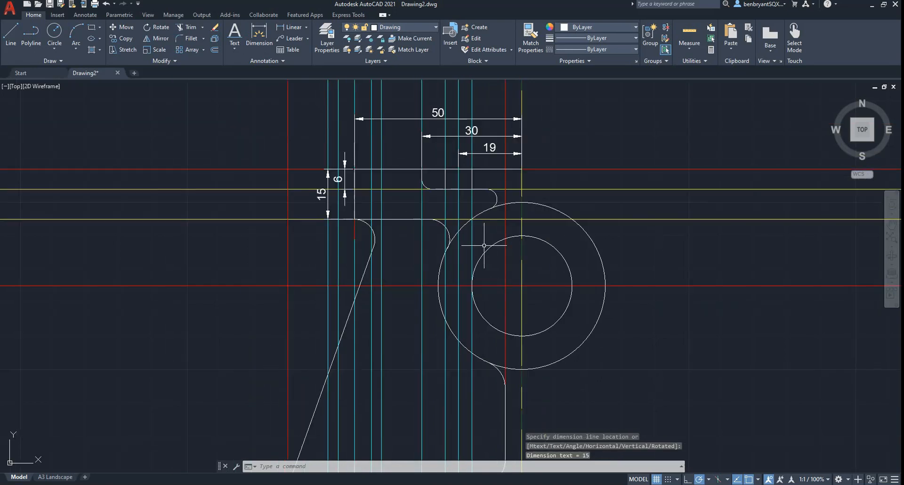
pyautogui.moveTo(494, 270); pyautogui.dragTo(442, 163, button='middle')
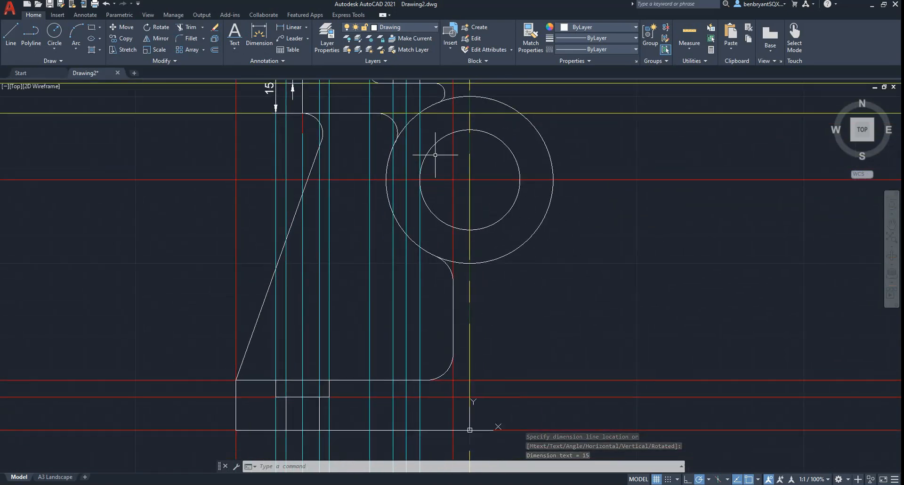
pyautogui.press('Return')
pyautogui.click(469, 430)
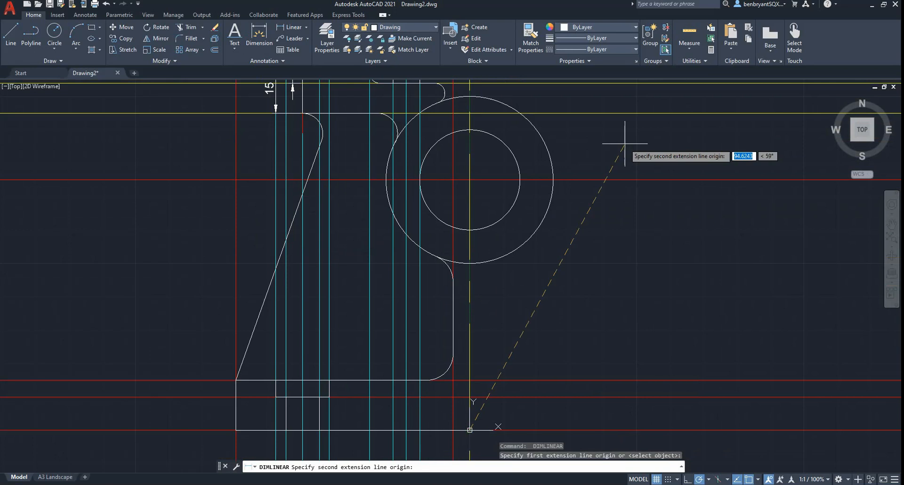
pyautogui.moveTo(470, 96); pyautogui.dragTo(466, 118, button='middle')
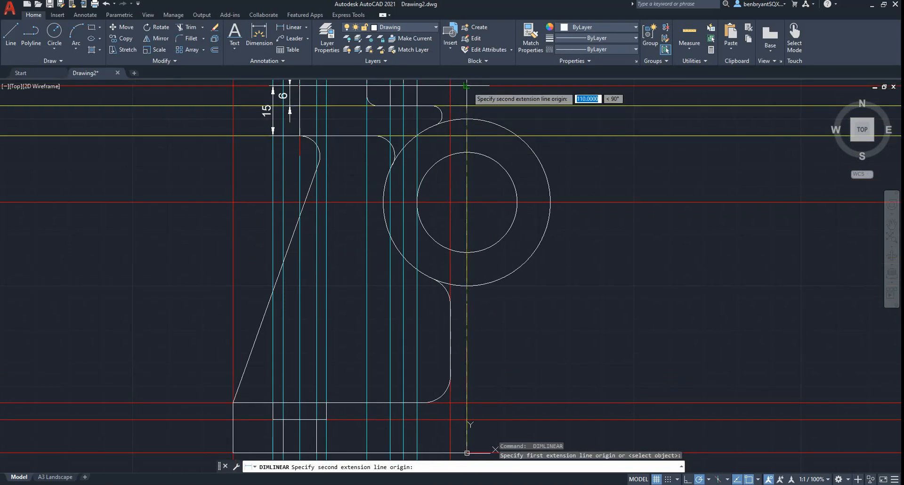
pyautogui.click(466, 86)
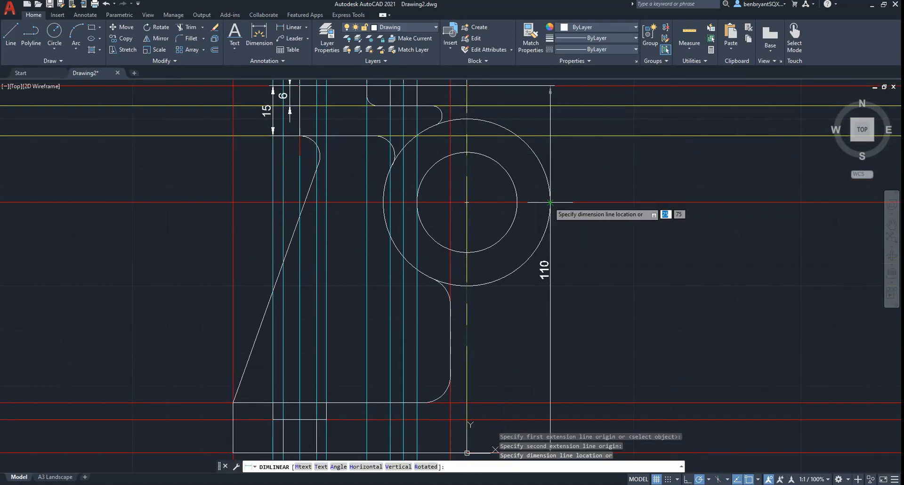
pyautogui.write('1')
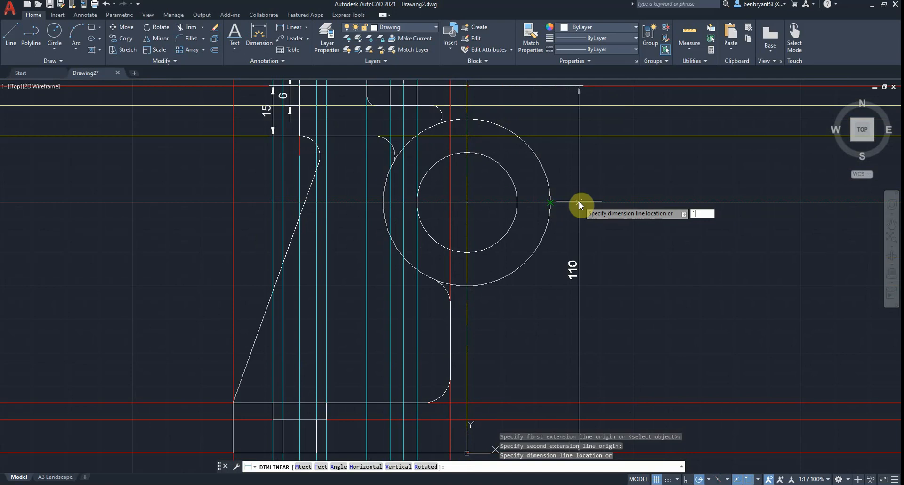
pyautogui.write('0')
pyautogui.press('Return')
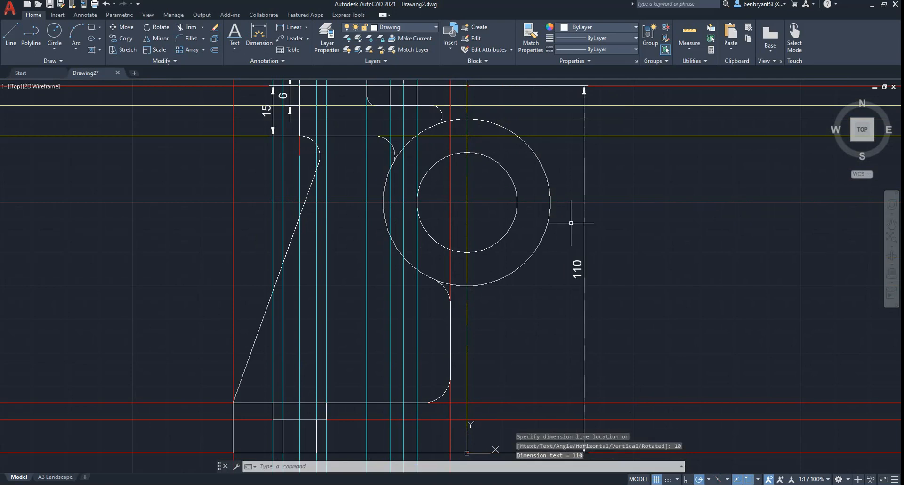
# Add a vertical linear dimension from the base to the large circle's centre height, placed between the circle and the overall height dimension
pyautogui.press('Return')
pyautogui.moveTo(528, 392); pyautogui.dragTo(497, 262, button='middle')
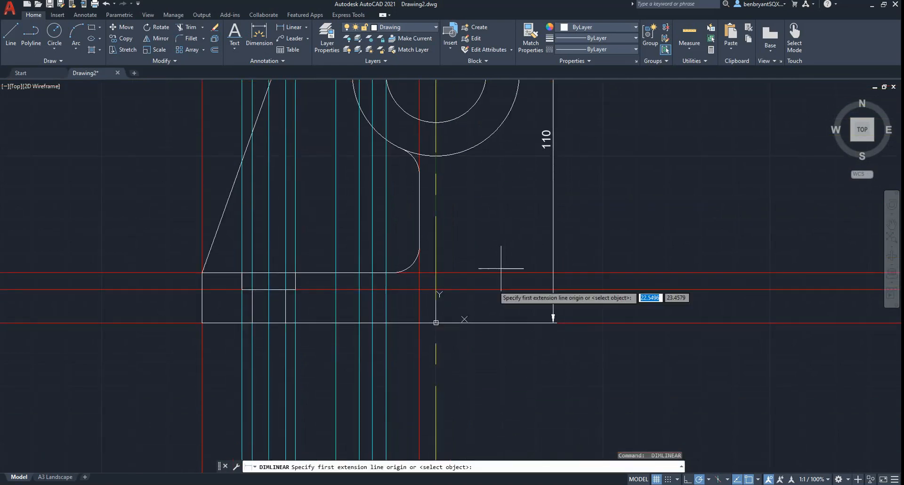
pyautogui.click(436, 323)
pyautogui.moveTo(460, 299); pyautogui.dragTo(444, 346, button='middle')
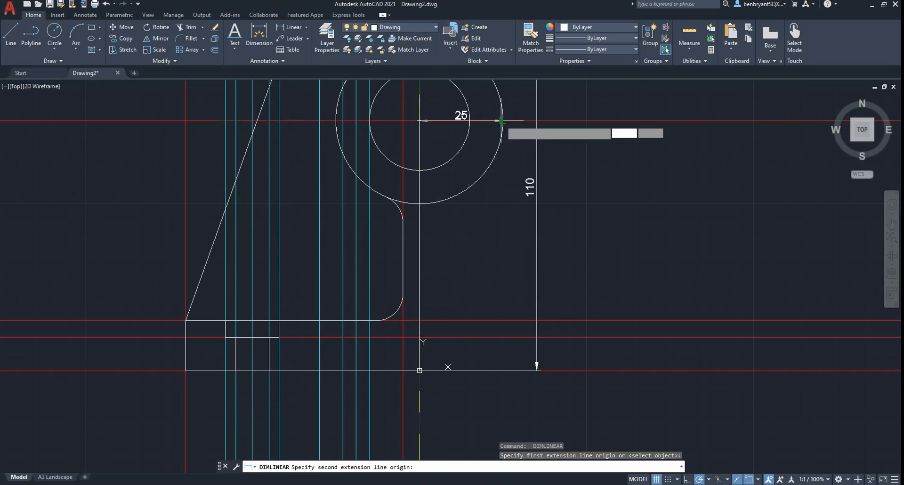
pyautogui.click(501, 121)
pyautogui.write('5')
pyautogui.press('Return')
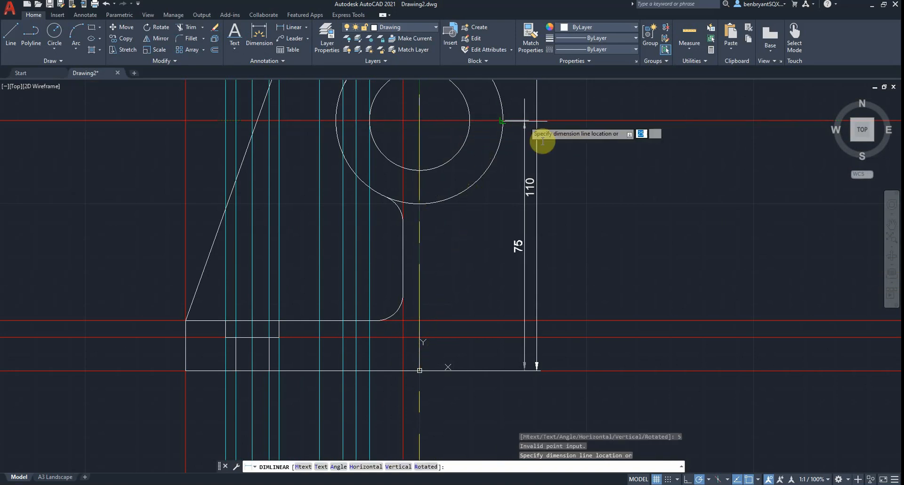
pyautogui.click(507, 159)
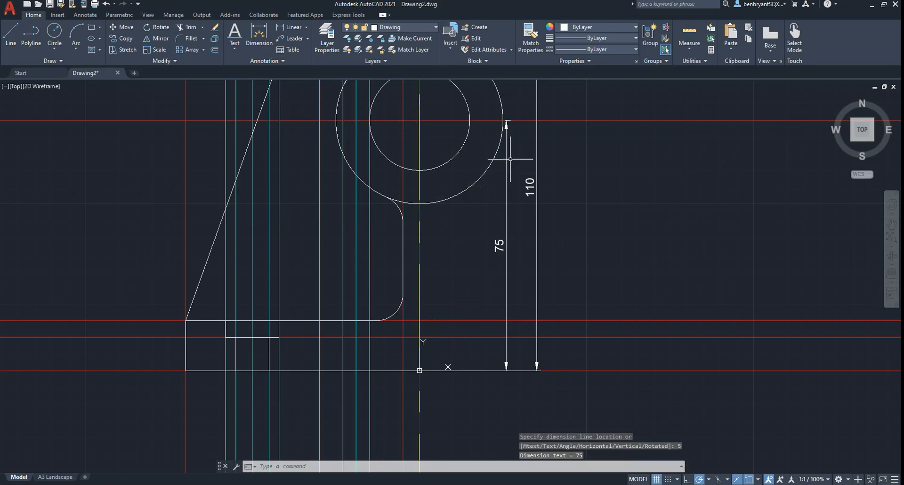
# Move the circle's centre-height dimension about 5 mm outward, closer to the overall height dimension
pyautogui.click(506, 248)
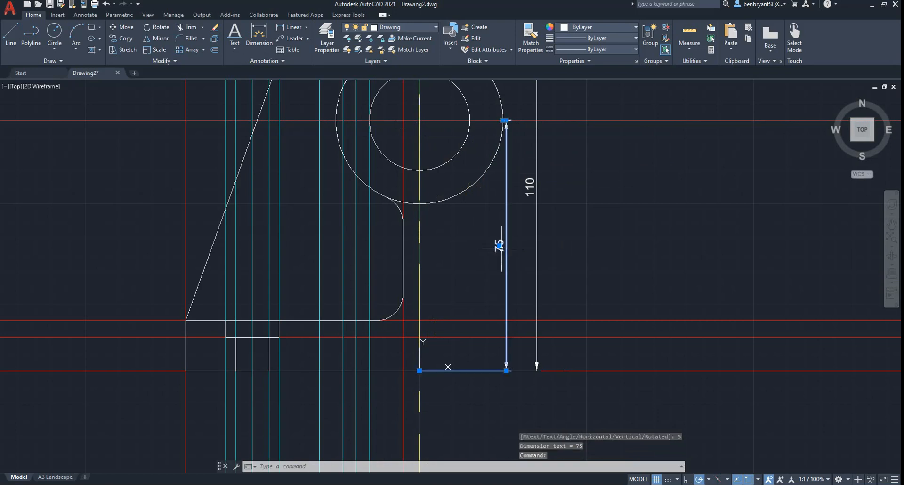
pyautogui.click(500, 244)
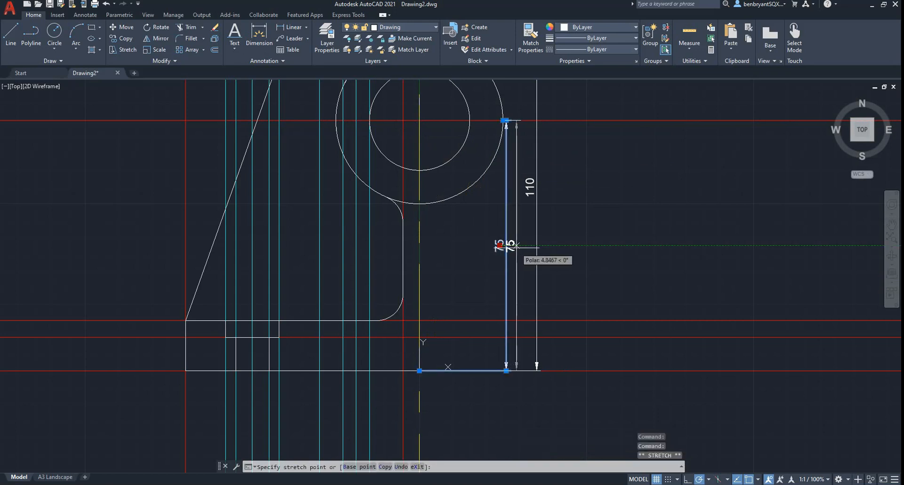
pyautogui.click(516, 245)
pyautogui.press('Escape')
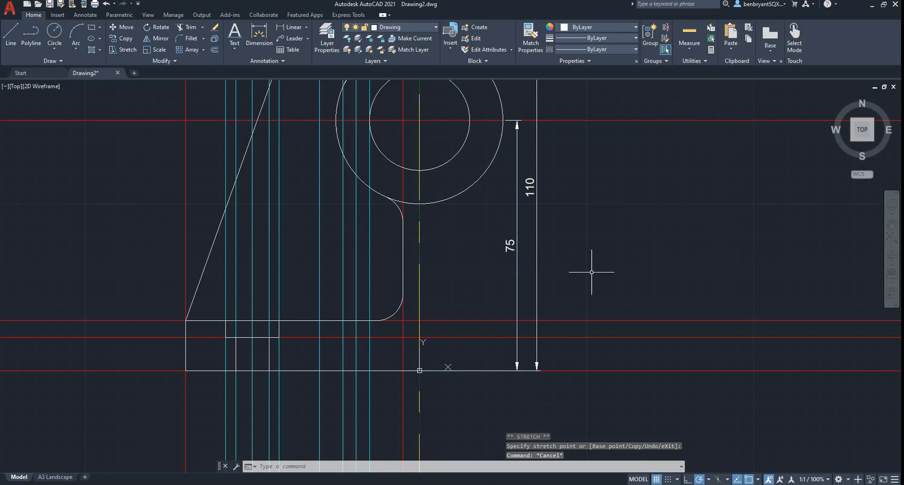
# Add a horizontal linear dimension from the centre line to the base hole's centre, placed below the base
pyautogui.scroll(-3, 591, 272)
pyautogui.scroll(1, 596, 282)
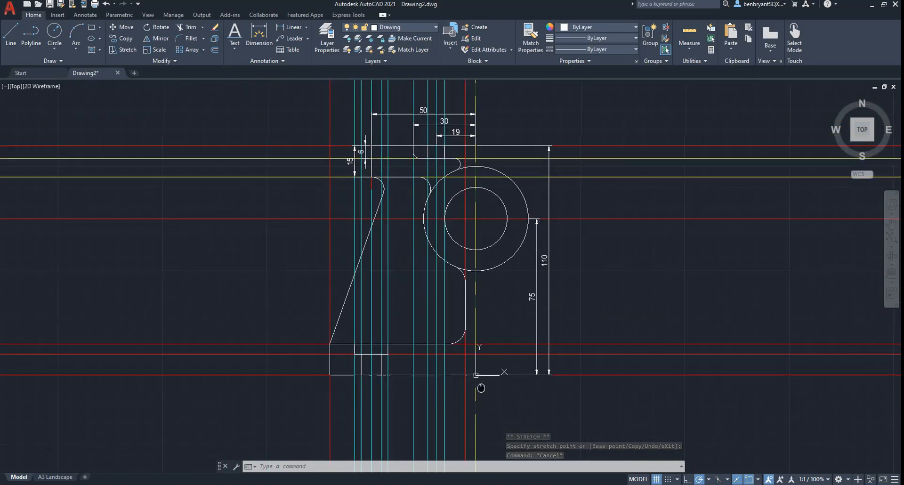
pyautogui.scroll(4, 476, 395)
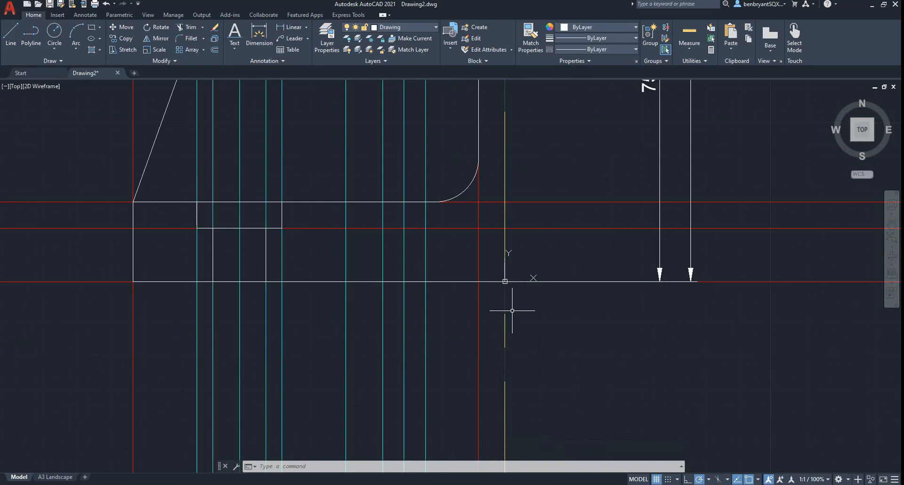
pyautogui.press('Return')
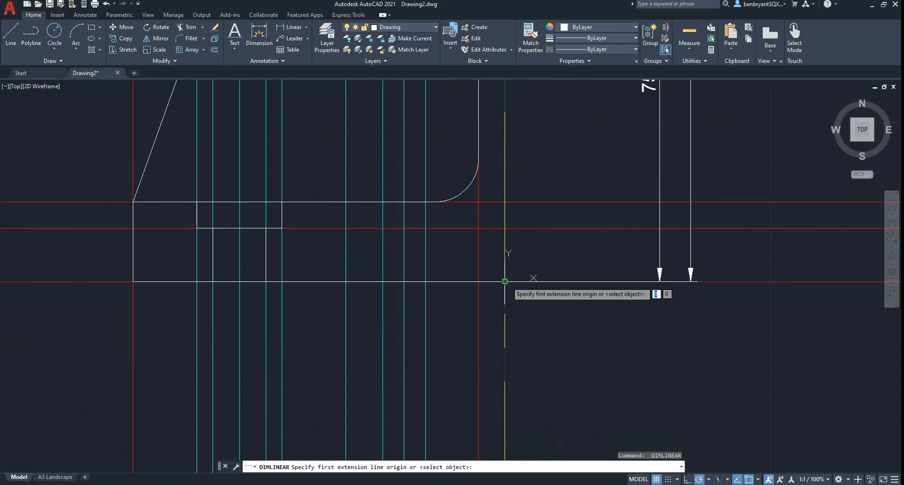
pyautogui.click(505, 281)
pyautogui.click(240, 281)
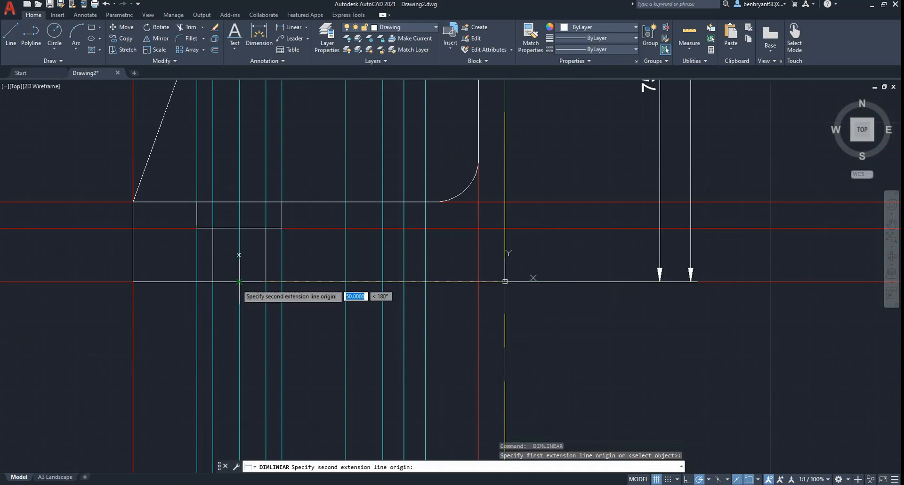
pyautogui.click(248, 307)
# Add a horizontal linear dimension from the centre line to the base's outer edge
pyautogui.press('Return')
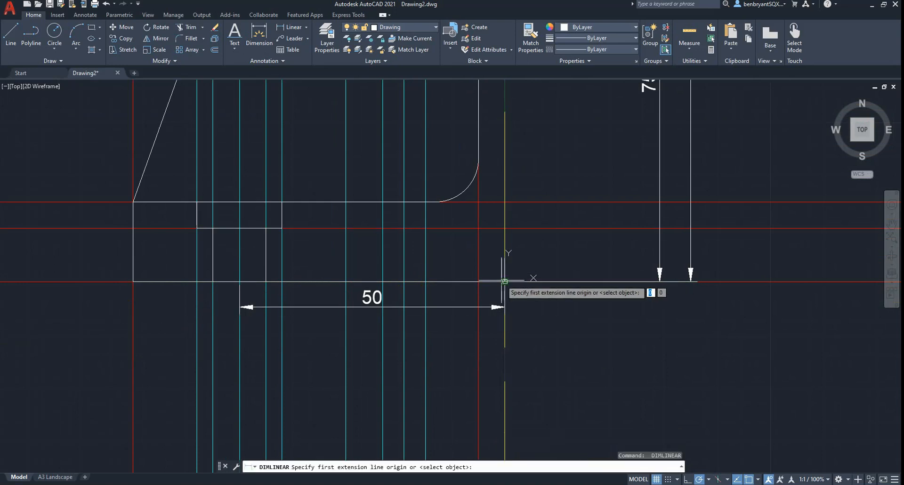
pyautogui.click(504, 281)
pyautogui.click(133, 281)
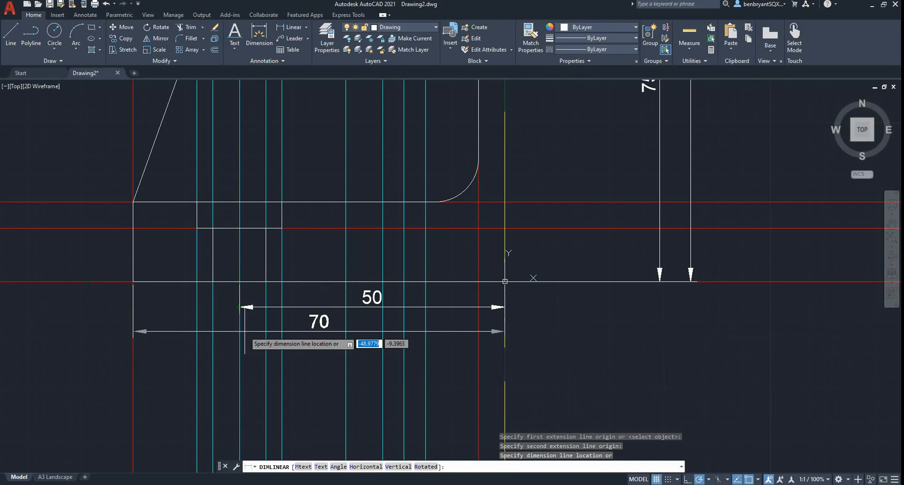
pyautogui.write('5')
pyautogui.press('Return')
# Move the base's half-width dimension about 10 mm down, below the hole position dimension
pyautogui.click(329, 293)
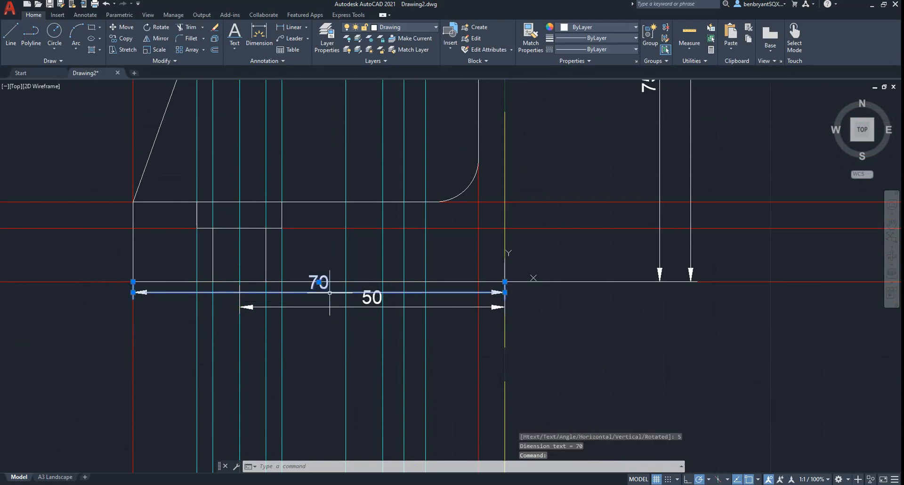
pyautogui.click(319, 282)
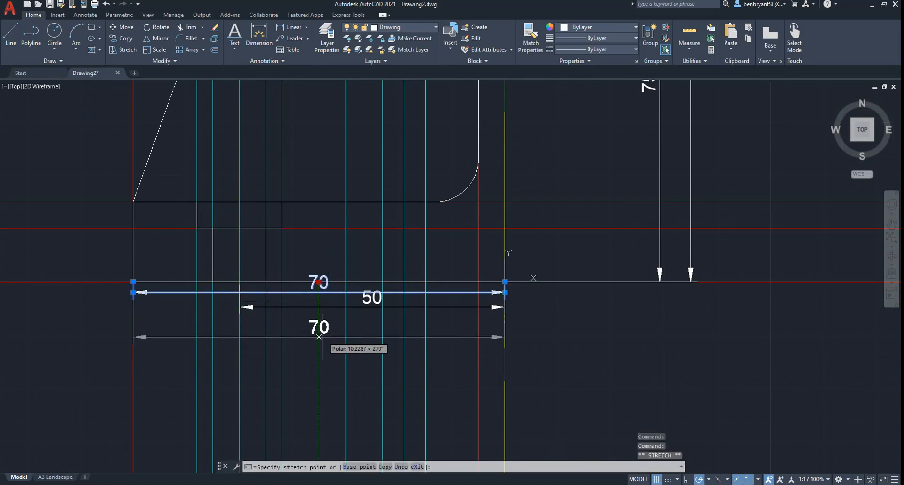
pyautogui.click(319, 337)
pyautogui.press('Escape')
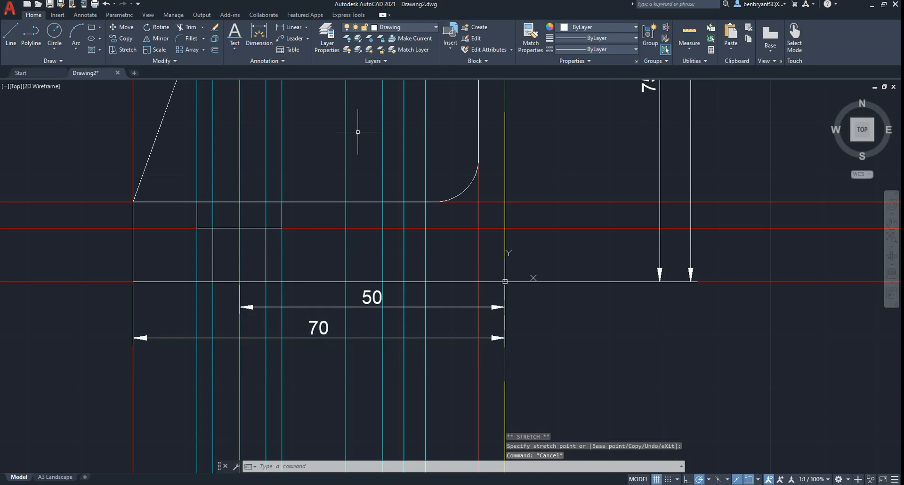
# Turn off the Construction layer to hide the guide lines
pyautogui.click(394, 27)
pyautogui.click(349, 72)
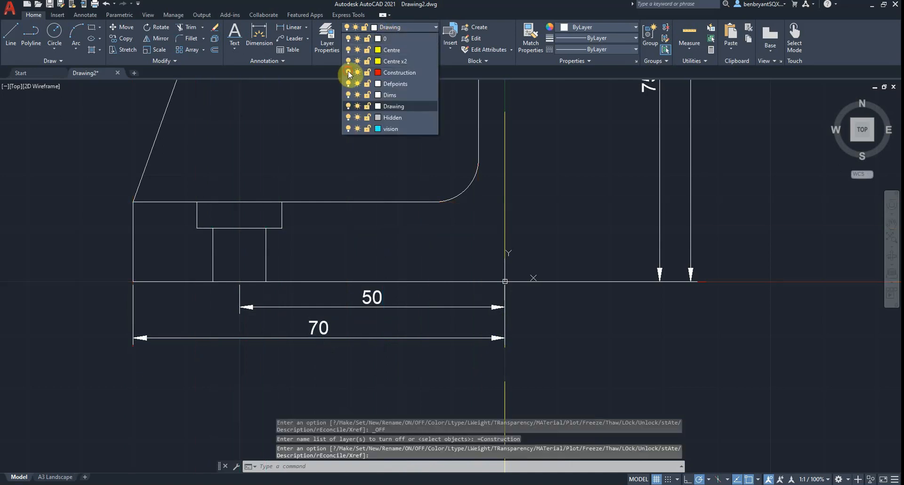
pyautogui.scroll(-5, 419, 255)
pyautogui.scroll(5, 427, 250)
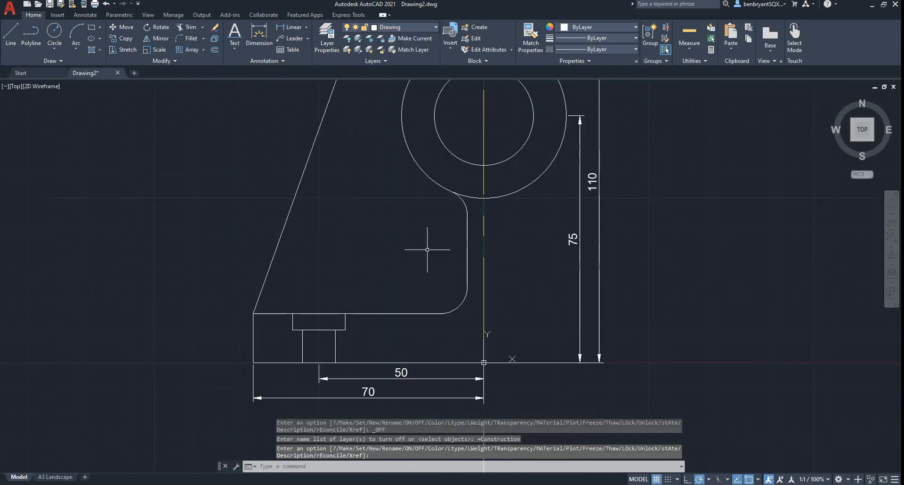
pyautogui.scroll(-2, 427, 250)
pyautogui.moveTo(417, 222); pyautogui.dragTo(418, 246, button='middle')
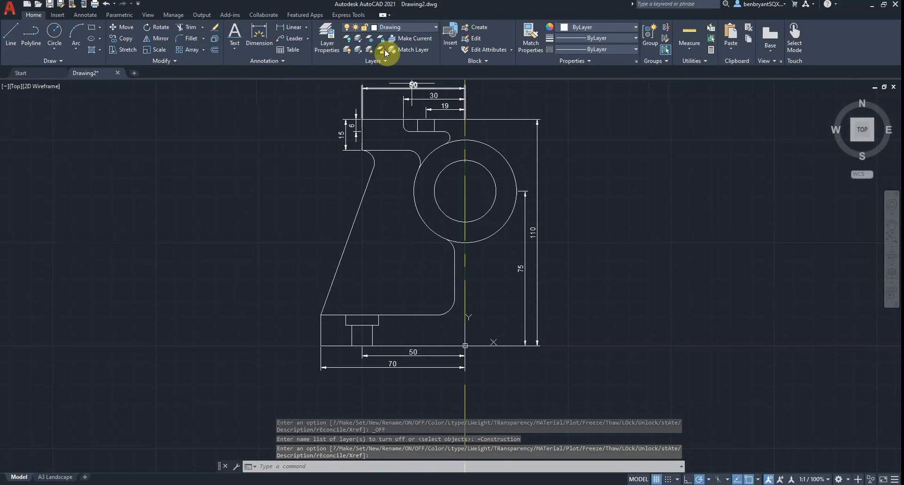
# Add radius dimensions to the two fillets under the top flange, at the sloped outer edge and beside the large circle
pyautogui.click(306, 27)
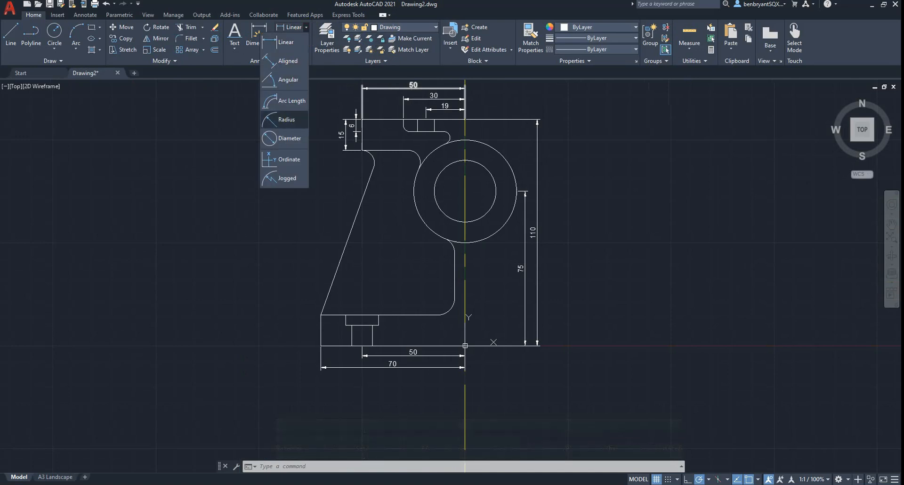
pyautogui.click(285, 119)
pyautogui.click(370, 156)
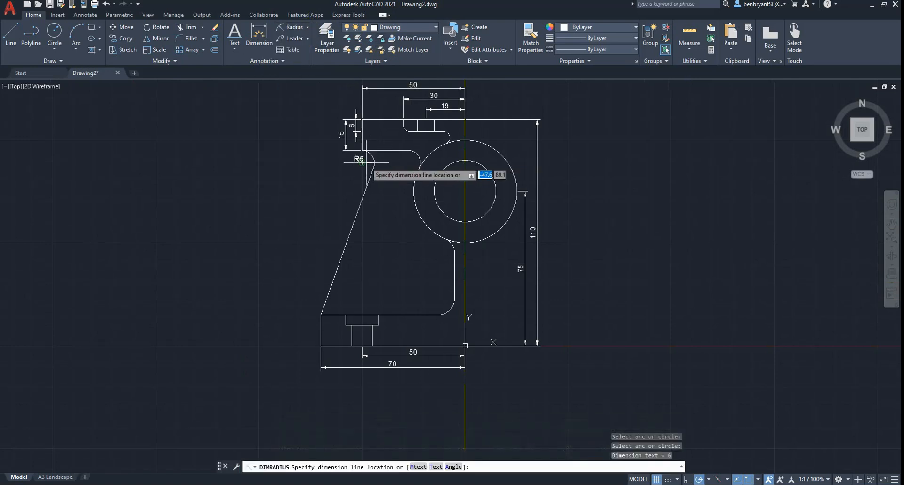
pyautogui.scroll(4, 371, 159)
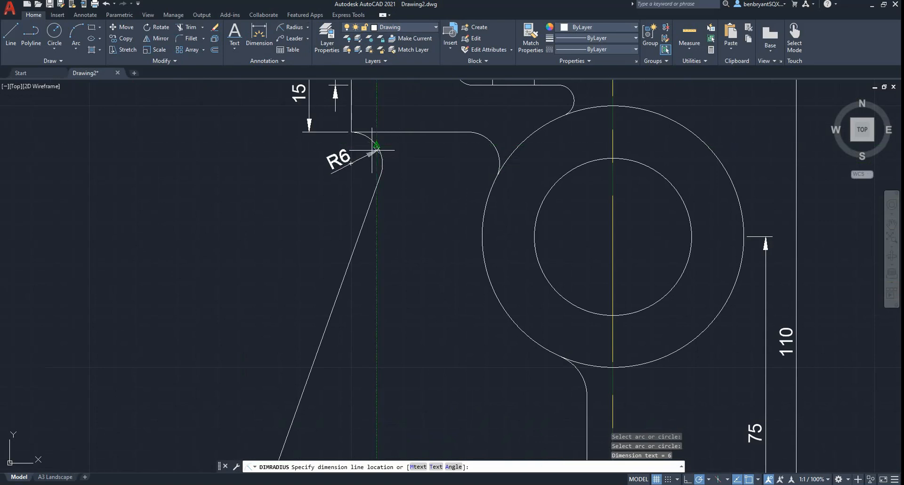
pyautogui.click(376, 146)
pyautogui.press('Return')
pyautogui.click(491, 144)
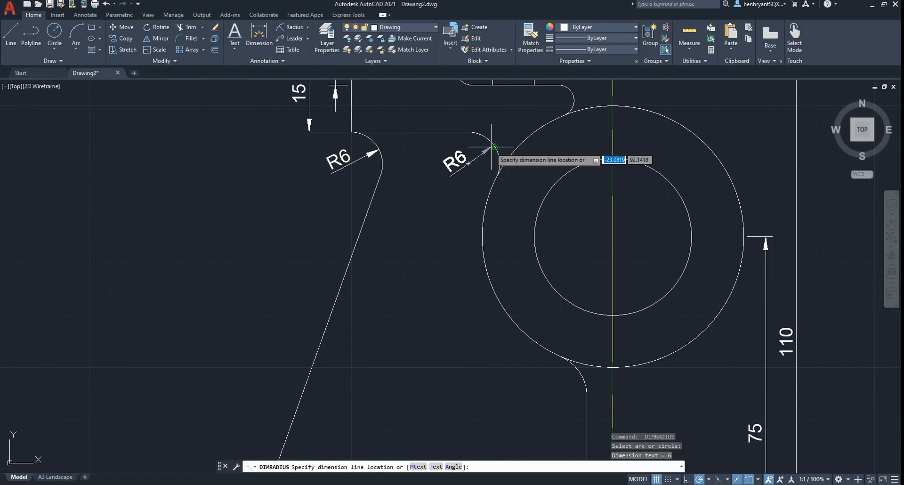
pyautogui.click(487, 151)
# Add radius dimensions to the top recess's two fillets, one where it meets the large circle and one at its outer corner
pyautogui.press('Return')
pyautogui.click(570, 93)
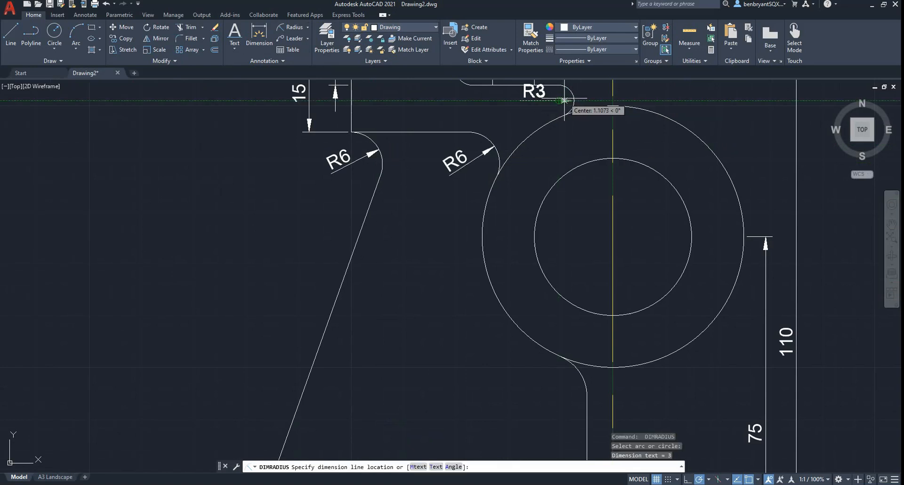
pyautogui.click(565, 98)
pyautogui.moveTo(451, 117); pyautogui.dragTo(461, 204, button='middle')
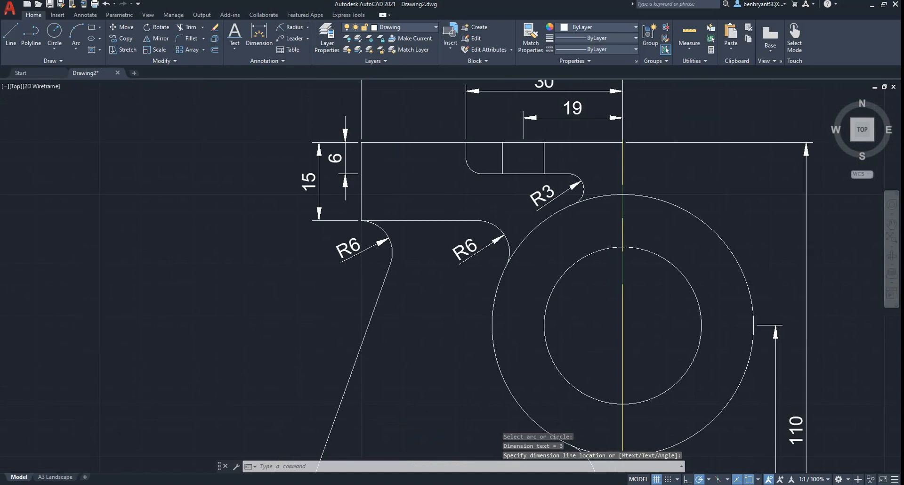
pyautogui.press('Return')
pyautogui.click(467, 169)
pyautogui.click(481, 157)
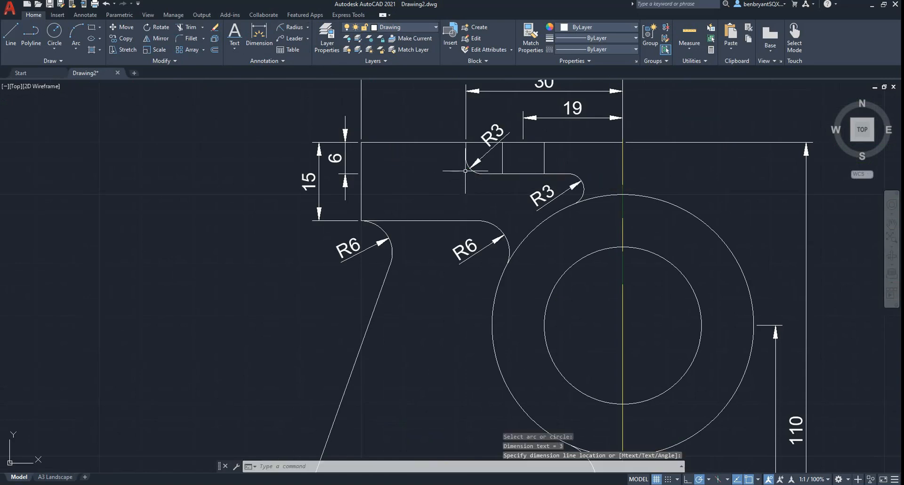
# Move the radius text of the recess's outer corner fillet to the outside of the arc, below the top edge
pyautogui.click(492, 135)
pyautogui.click(488, 147)
pyautogui.click(500, 141)
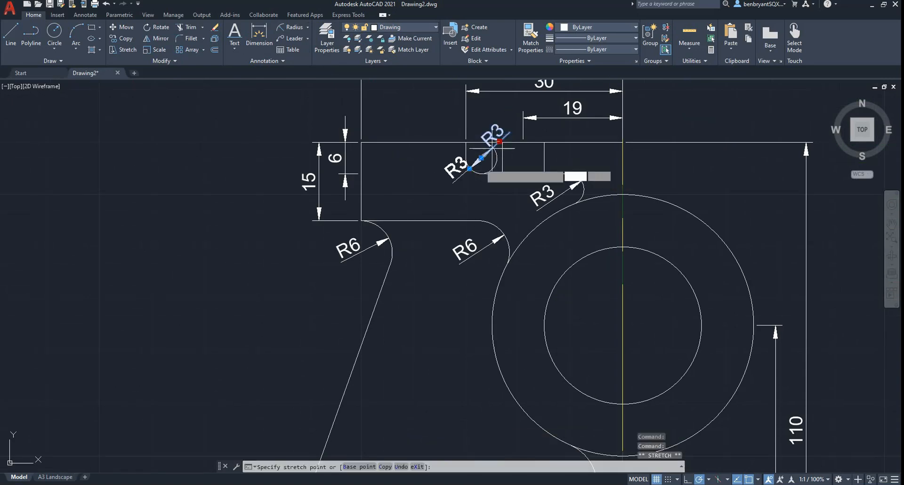
pyautogui.click(456, 177)
pyautogui.press('Escape')
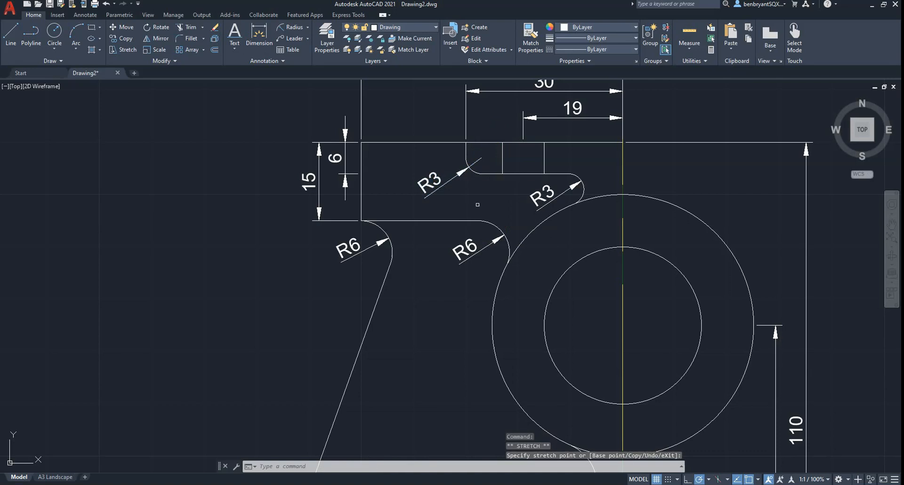
# Add radius dimensions to the large outer circle and the inner circle, placing both texts outside the circles on the upper side
pyautogui.press('Return')
pyautogui.scroll(-2, 517, 225)
pyautogui.moveTo(507, 216); pyautogui.dragTo(431, 149, button='middle')
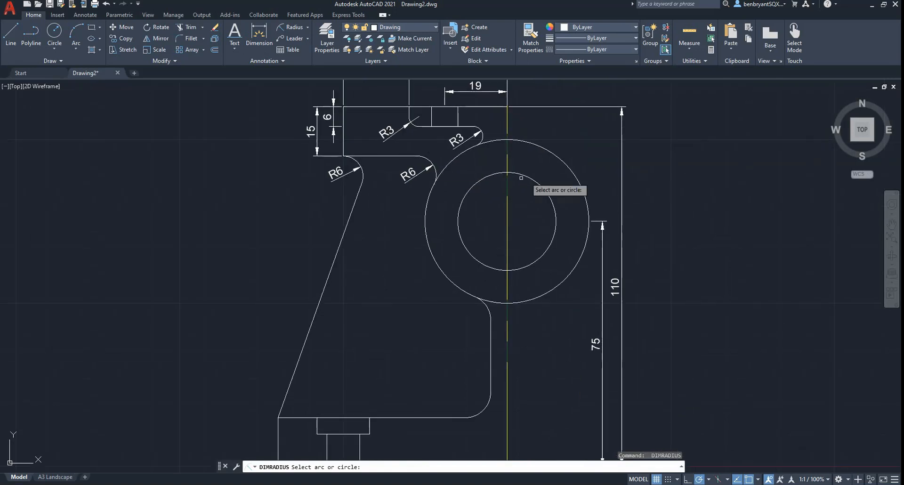
pyautogui.click(559, 161)
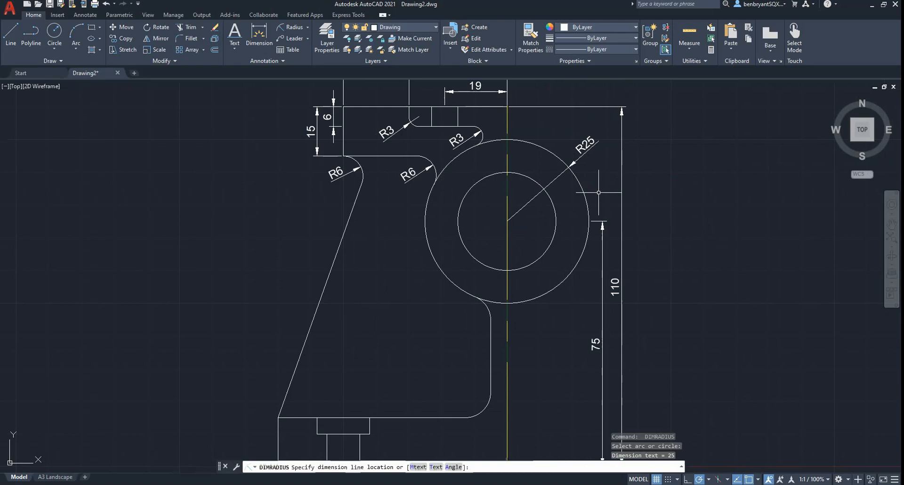
pyautogui.click(556, 218)
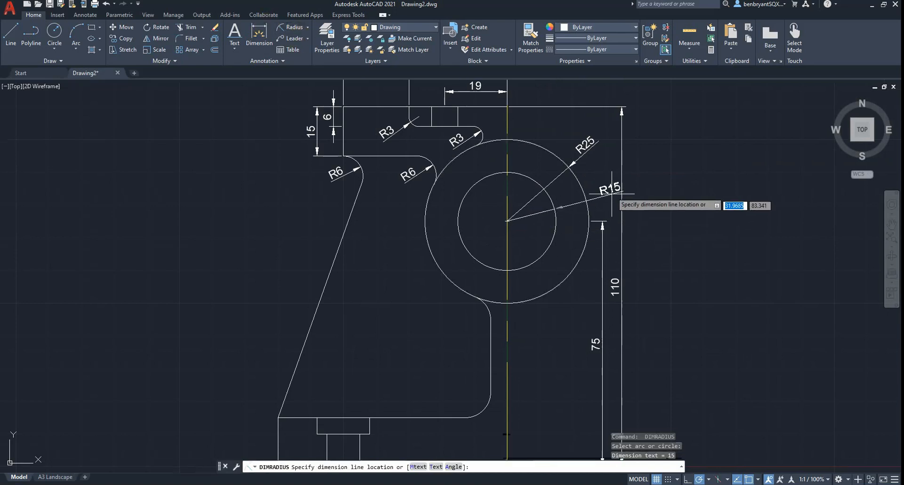
pyautogui.click(611, 194)
# Add a radius dimension to the fillet just below the large circle and move its text to the inside of the arc
pyautogui.scroll(-2, 666, 267)
pyautogui.moveTo(666, 267)
pyautogui.mouseDown(button='middle')
pyautogui.moveTo(676, 238)
pyautogui.moveTo(624, 208)
pyautogui.mouseUp(button='middle')
pyautogui.press('Return')
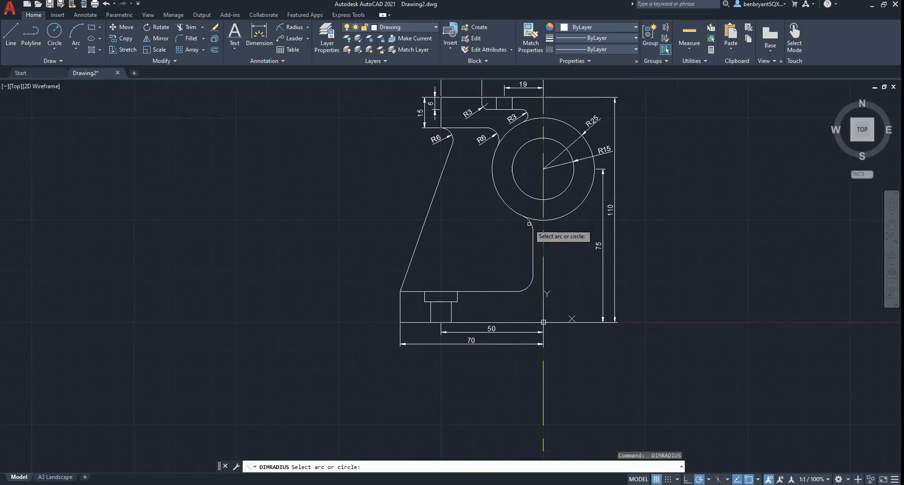
pyautogui.click(531, 224)
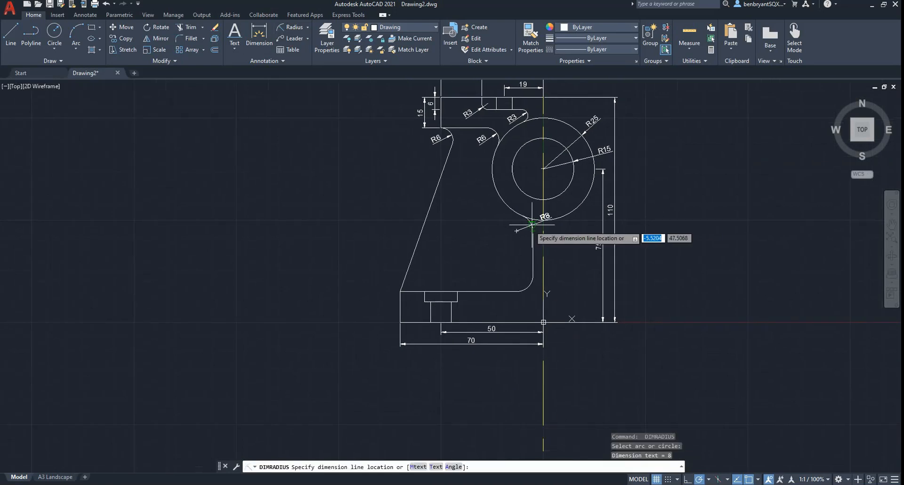
pyautogui.click(530, 226)
pyautogui.scroll(4, 533, 245)
pyautogui.click(570, 156)
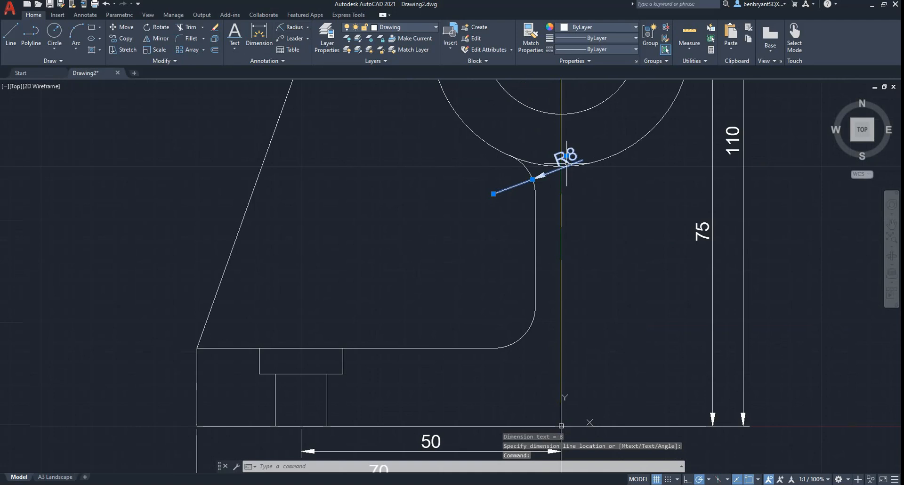
pyautogui.click(566, 156)
pyautogui.click(508, 186)
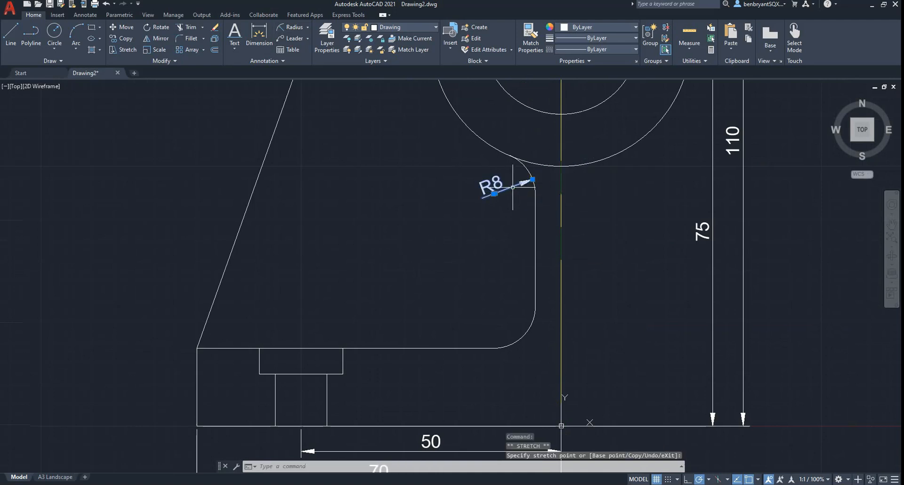
# Add a radius dimension to the fillet between the vertical web edge and the base's upper edge, with its text inside the arc
pyautogui.press('Return')
pyautogui.click(522, 335)
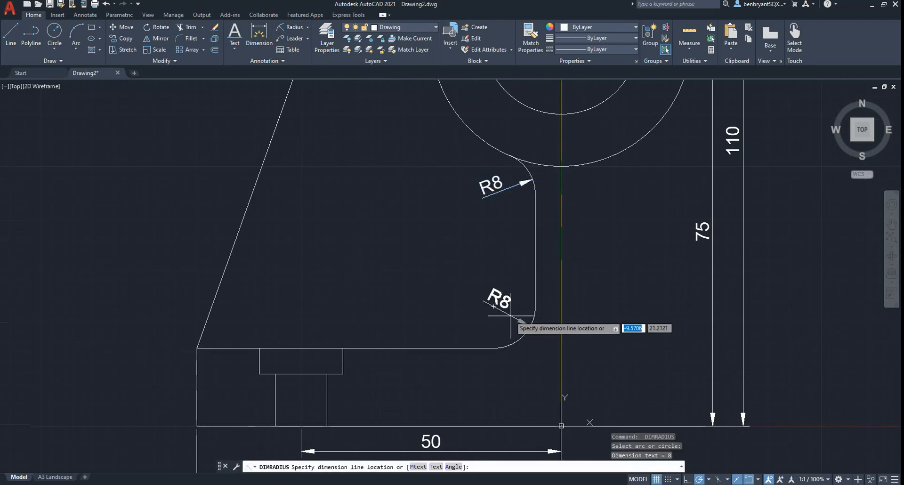
pyautogui.click(522, 335)
# Add a horizontal linear dimension from the vertical web edge to the centre line, between the two R8 fillets
pyautogui.moveTo(468, 353); pyautogui.dragTo(445, 274, button='middle')
pyautogui.scroll(-2, 445, 274)
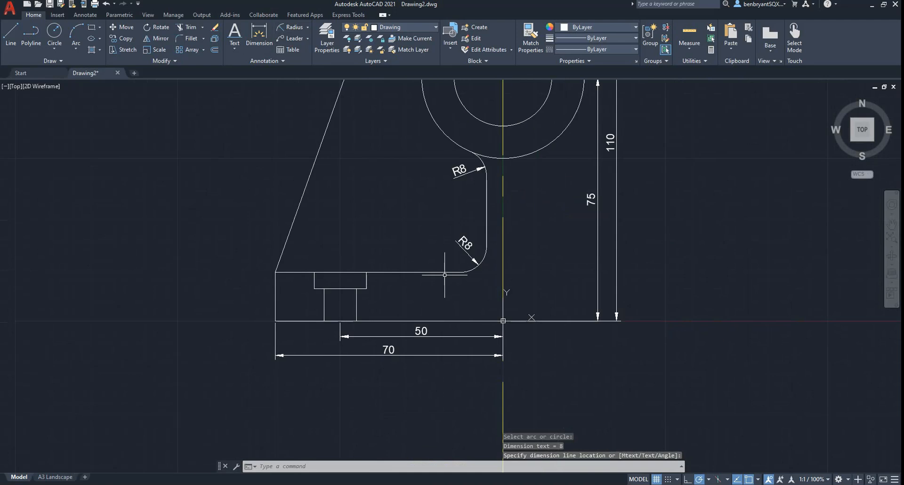
pyautogui.moveTo(426, 215); pyautogui.dragTo(428, 280, button='middle')
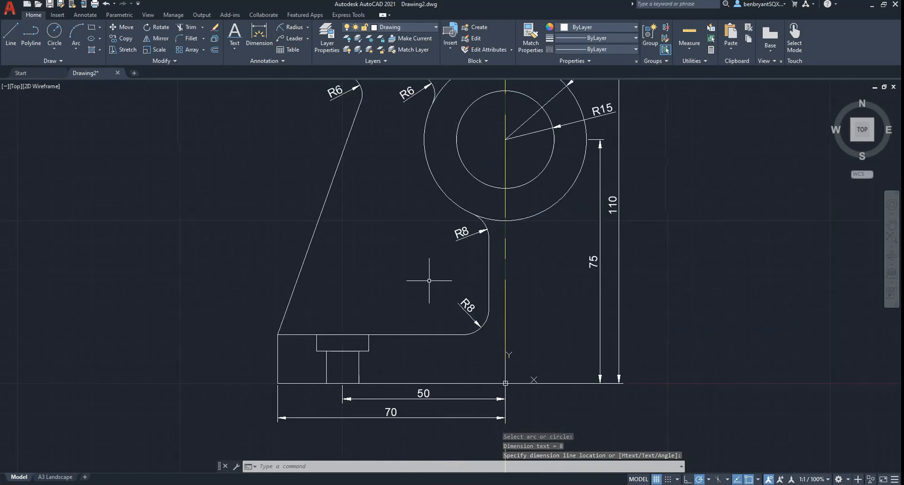
pyautogui.click(308, 27)
pyautogui.click(284, 44)
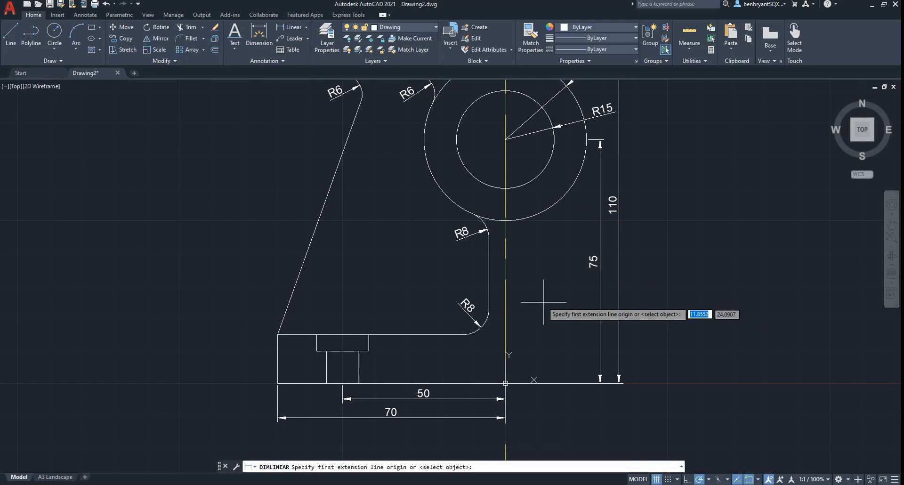
pyautogui.click(488, 273)
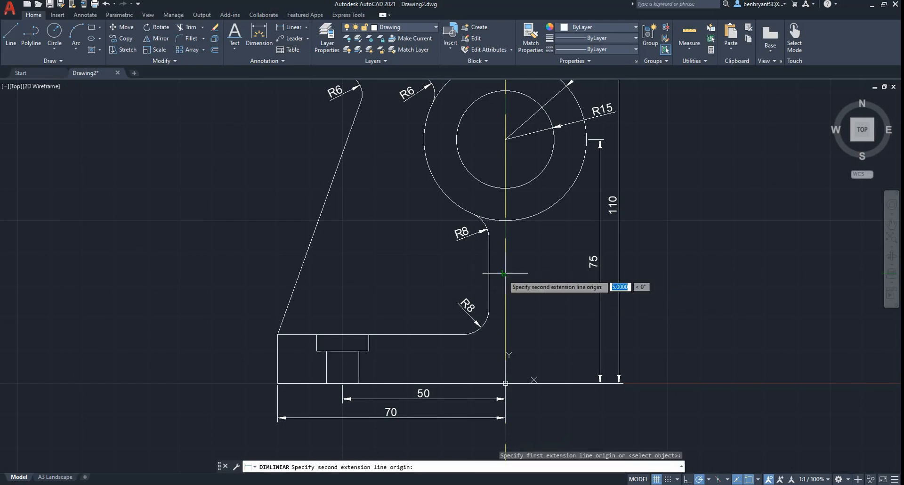
pyautogui.click(505, 273)
pyautogui.click(503, 273)
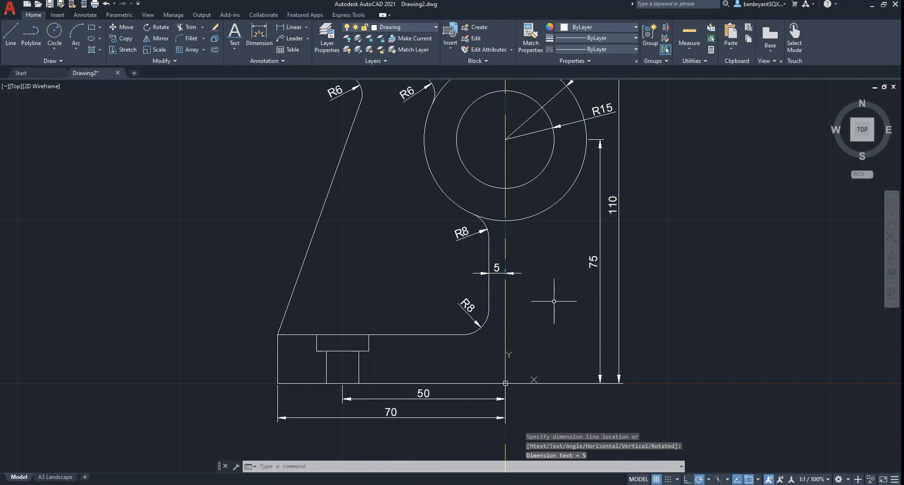
# Move the text of the web-to-centre-line dimension outside its arrows, onto the side of the web edge away from the centre line
pyautogui.scroll(3, 553, 301)
pyautogui.click(495, 270)
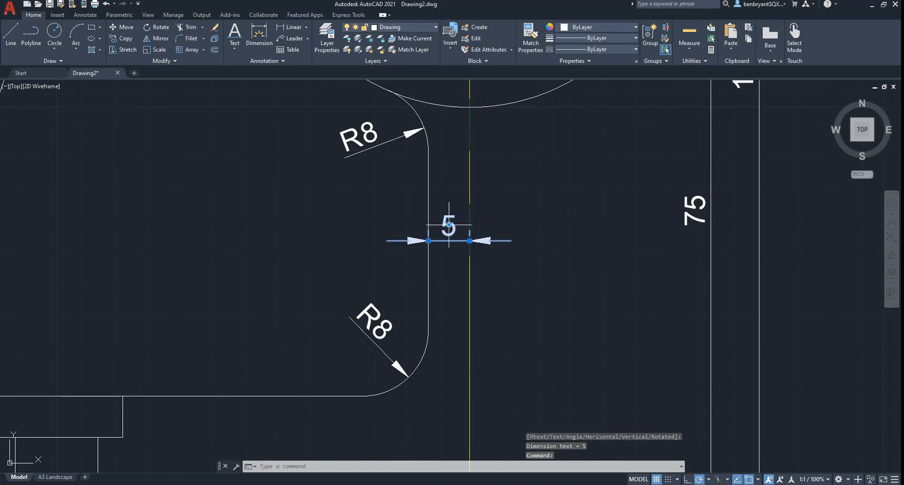
pyautogui.click(449, 224)
pyautogui.click(375, 238)
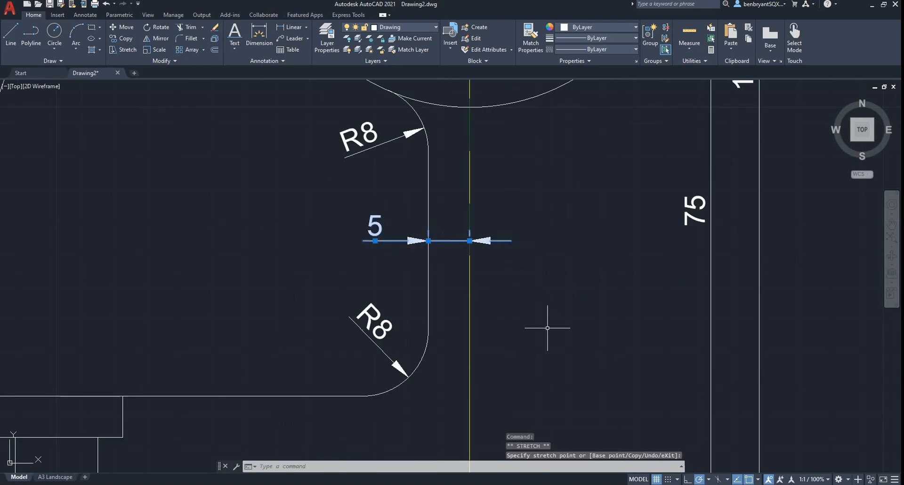
pyautogui.press('Escape')
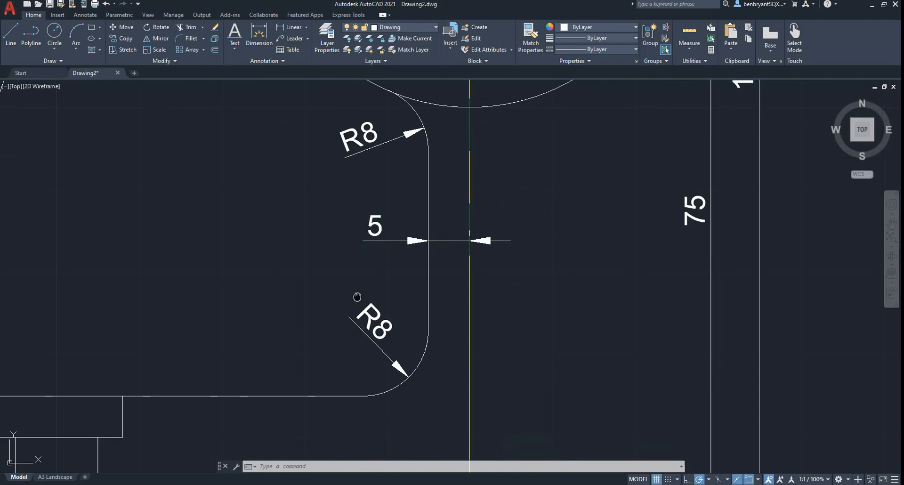
# Place a multileader with its arrowhead at the midpoint of the counterbore's top edge and its landing outside the sloped edge
pyautogui.moveTo(357, 297); pyautogui.dragTo(584, 235, button='middle')
pyautogui.scroll(-2, 584, 235)
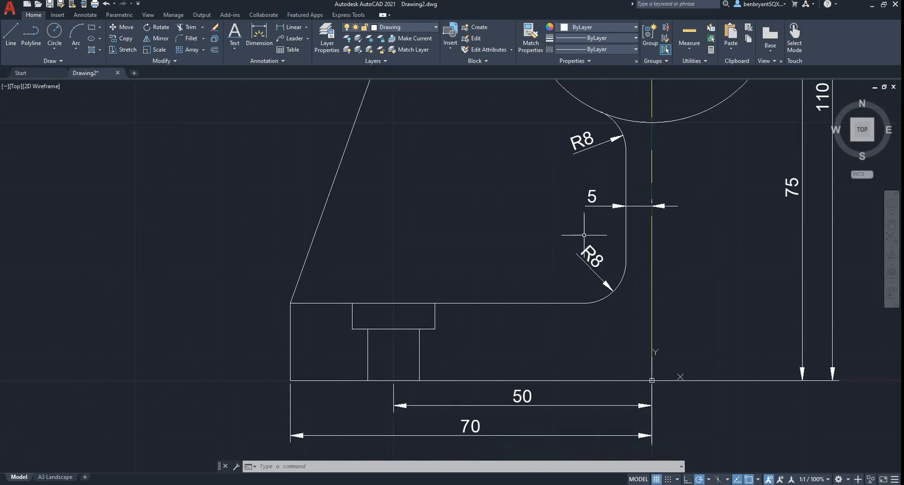
pyautogui.click(293, 39)
pyautogui.click(393, 303)
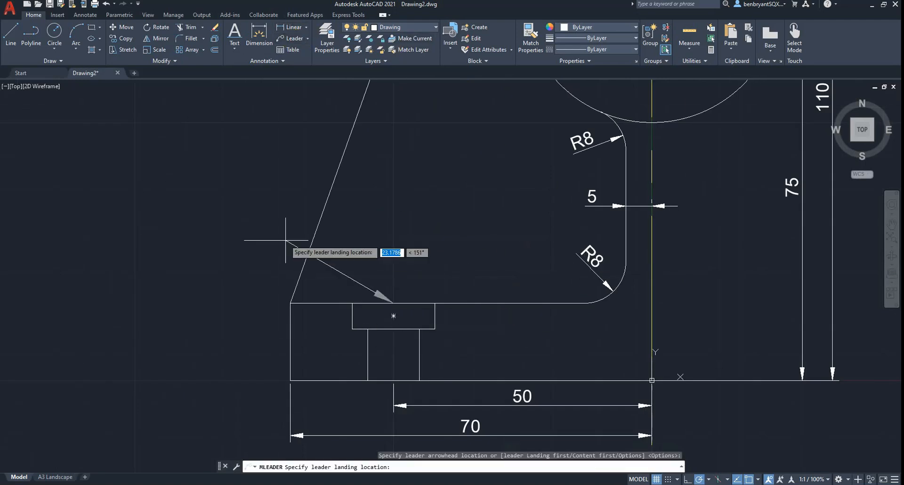
pyautogui.click(272, 209)
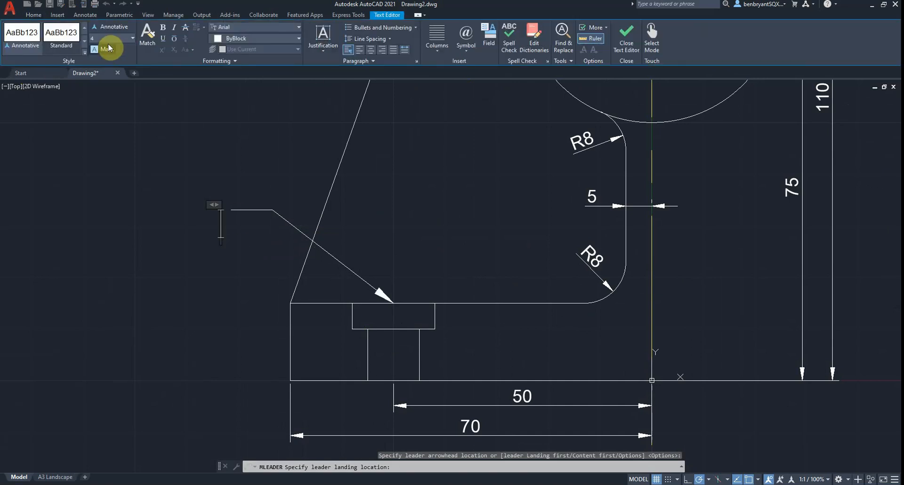
# Set the leader text height to 2.5 and enter "Ø10 HOLE" as its first line
pyautogui.click(75, 41)
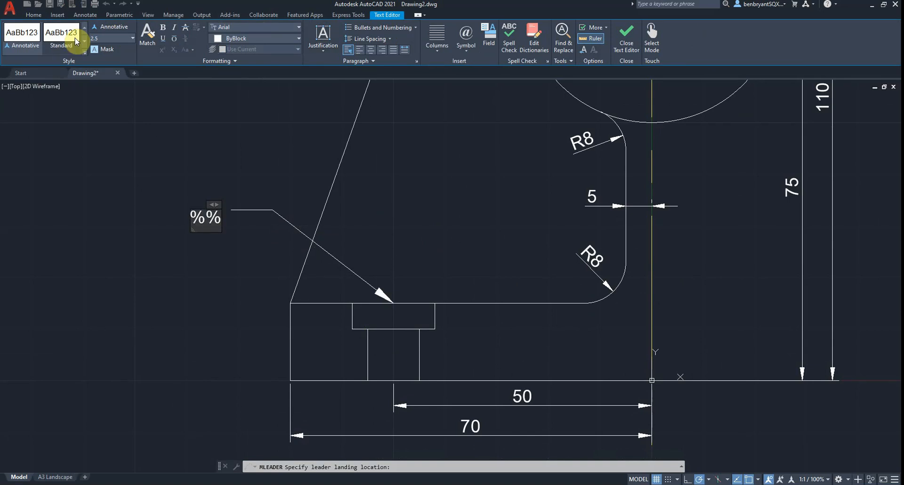
pyautogui.write('c')
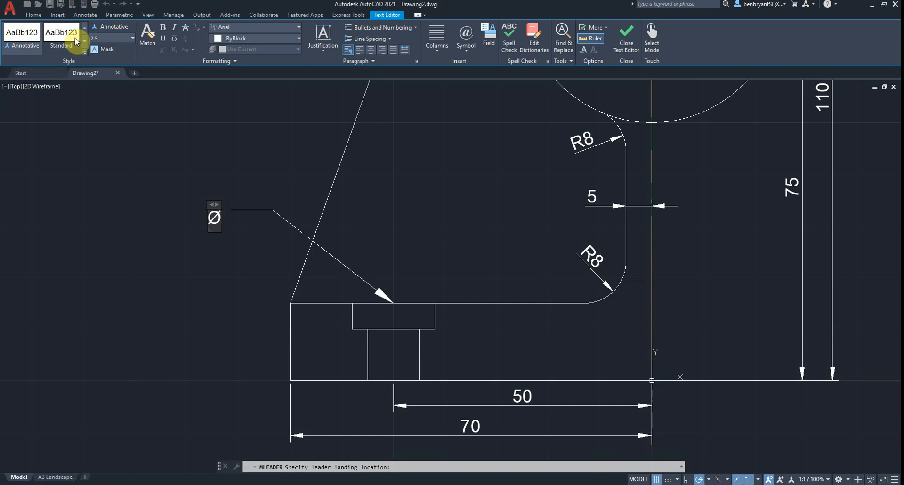
pyautogui.write('10')
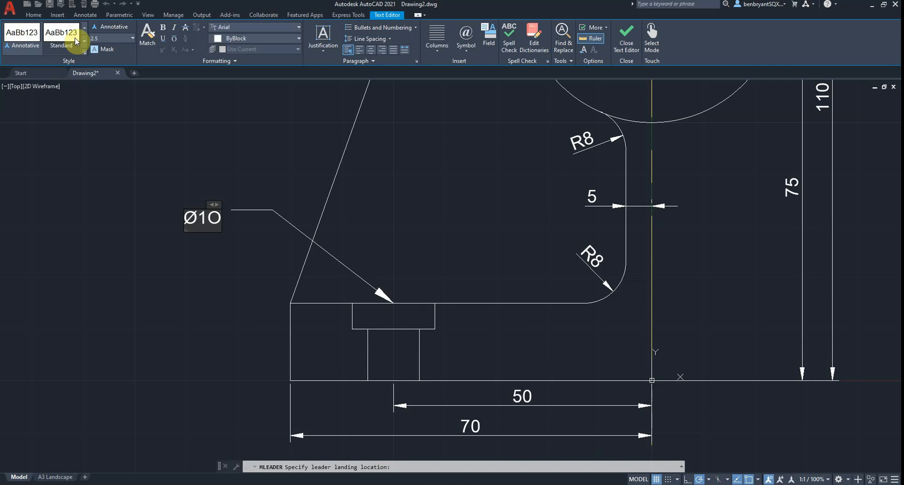
pyautogui.press('BackSpace')
pyautogui.write('0 HOEL')
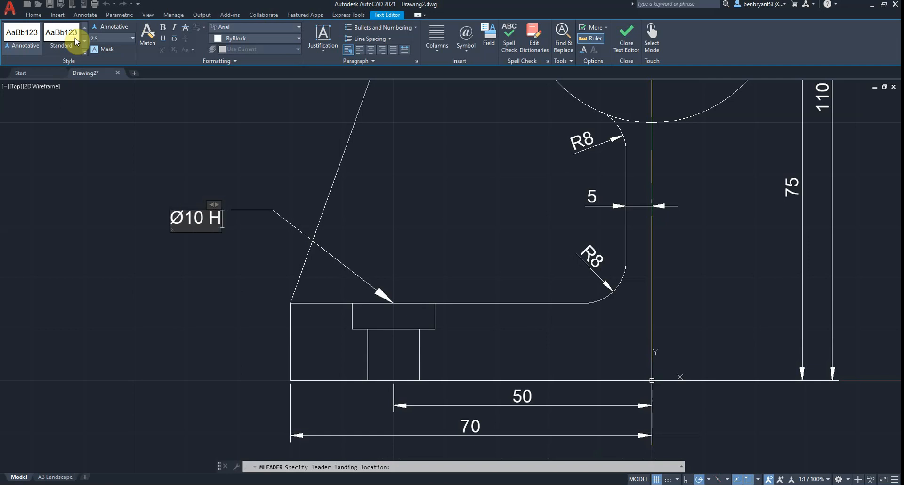
pyautogui.press('BackSpace')
pyautogui.press('BackSpace')
pyautogui.write('LE')
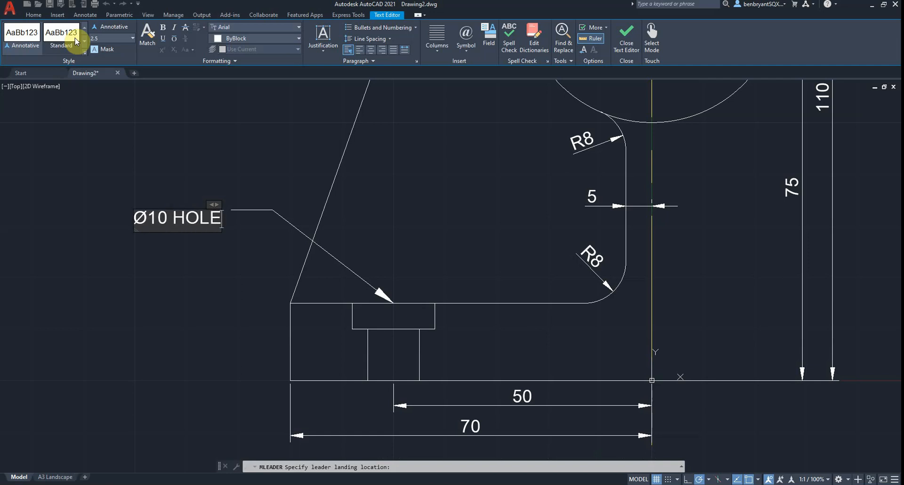
# Add a second line to the leader text reading "Ø16 C'BORE x 5 DEEP"
pyautogui.press('Return')
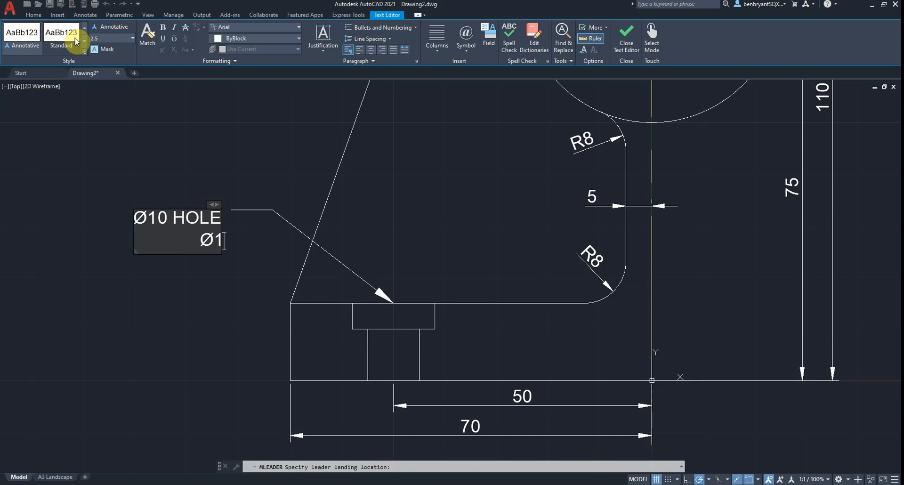
pyautogui.write('Ø16')
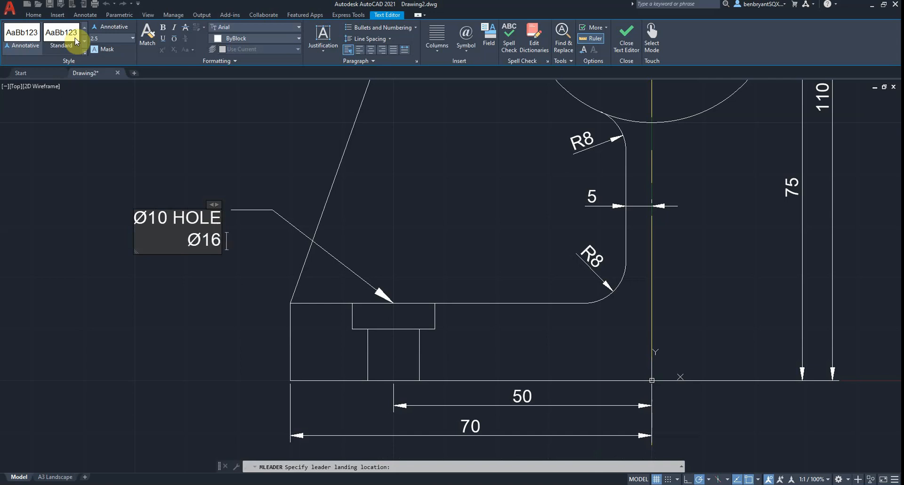
pyautogui.write(" C'bOE")
pyautogui.press('BackSpace')
pyautogui.press('BackSpace')
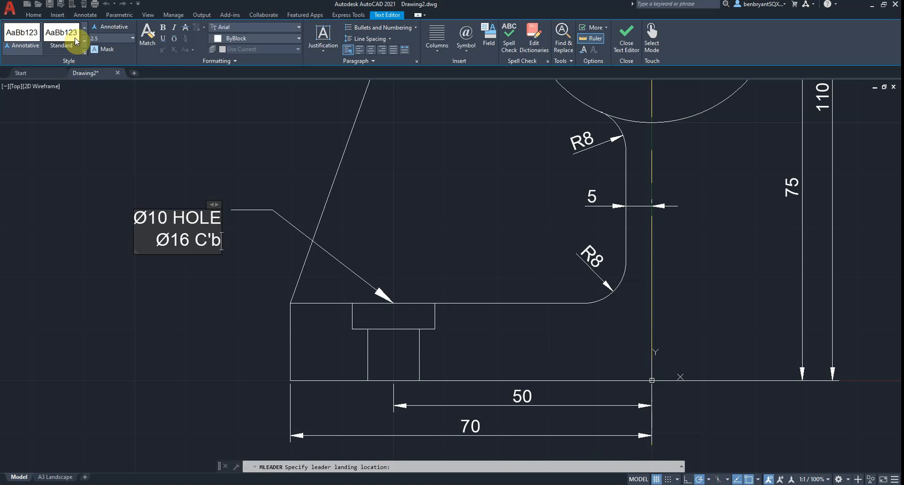
pyautogui.press('BackSpace')
pyautogui.write('BPRE')
pyautogui.press('BackSpace')
pyautogui.press('BackSpace')
pyautogui.press('BackSpace')
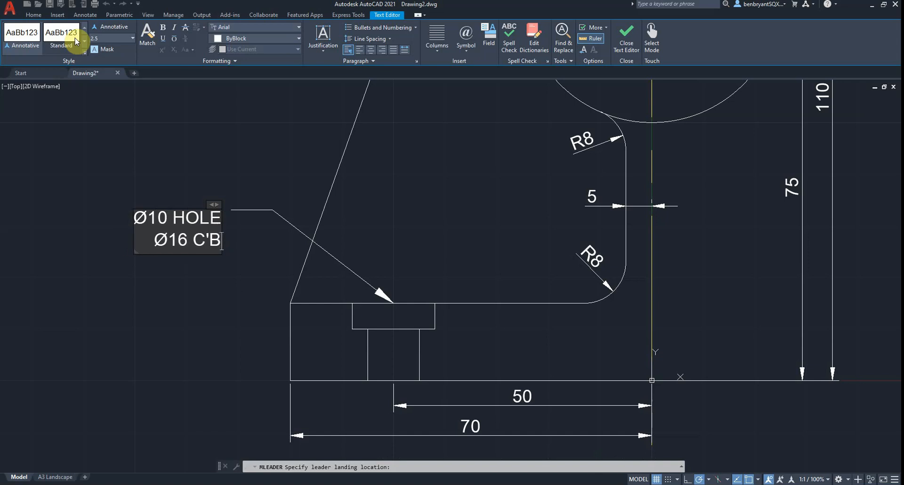
pyautogui.write('ORE')
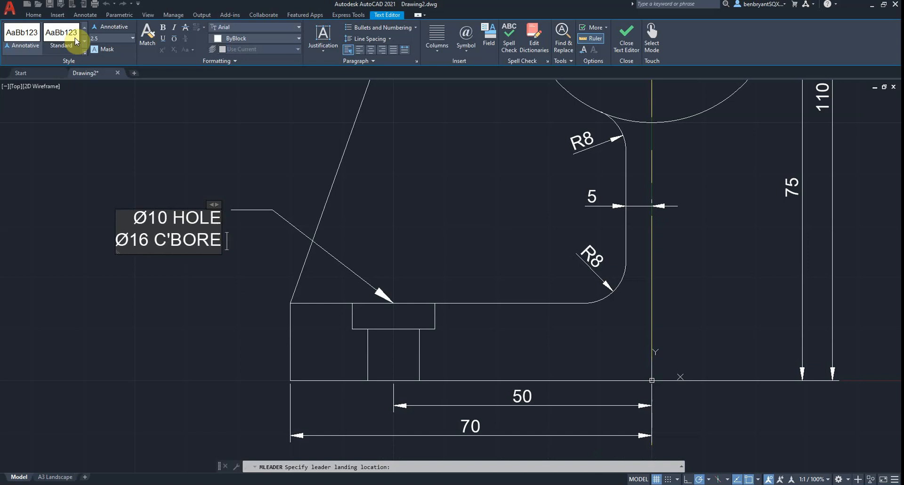
pyautogui.write(' x')
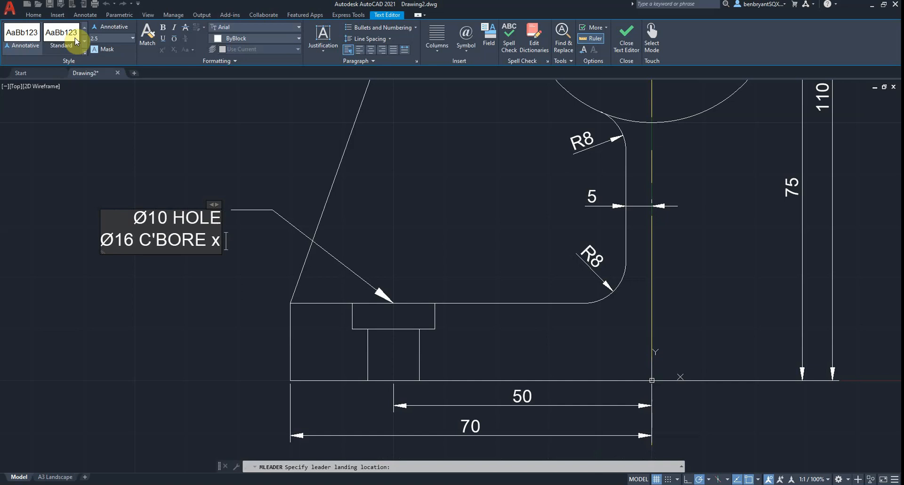
pyautogui.write(' 5 DEEP')
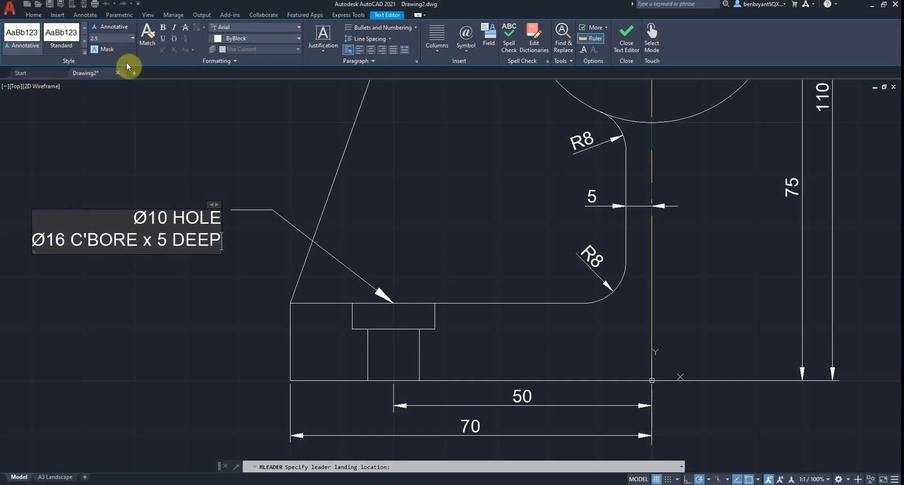
# Left-align both lines of the counterbore note, set its justification to Top Left and finish the text
pyautogui.click(135, 218)
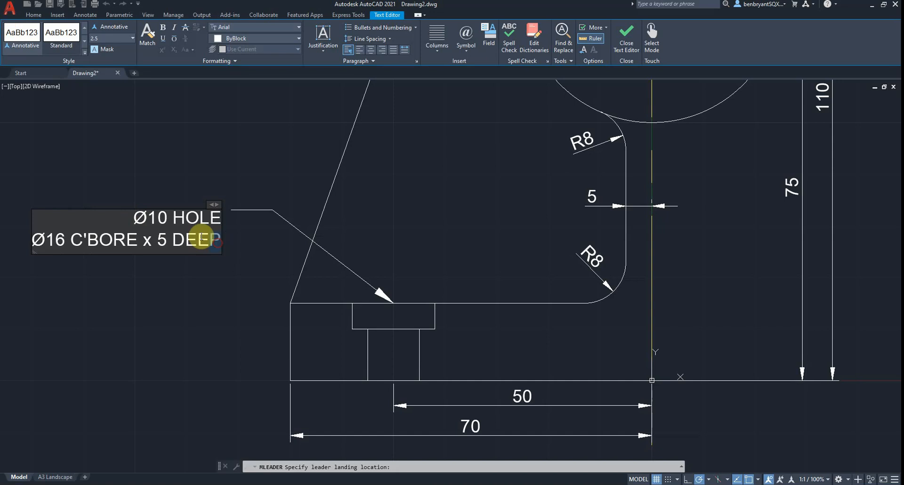
pyautogui.moveTo(202, 239); pyautogui.dragTo(112, 217)
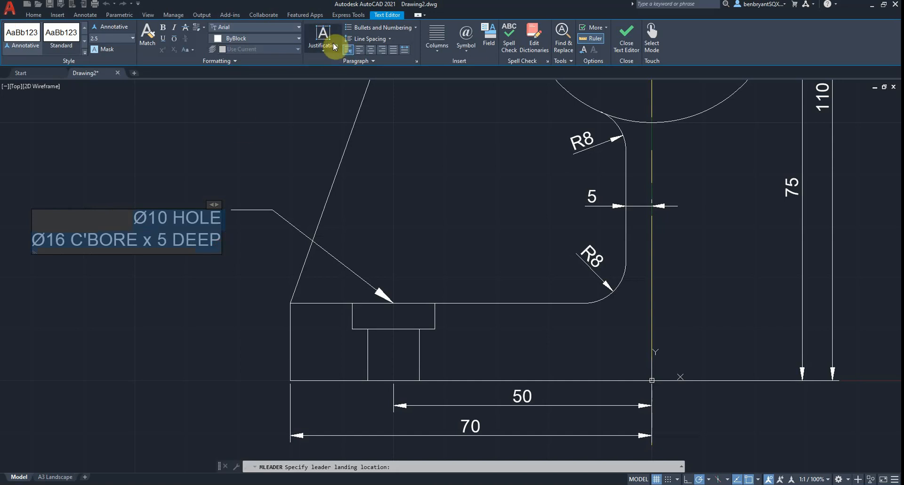
pyautogui.click(360, 50)
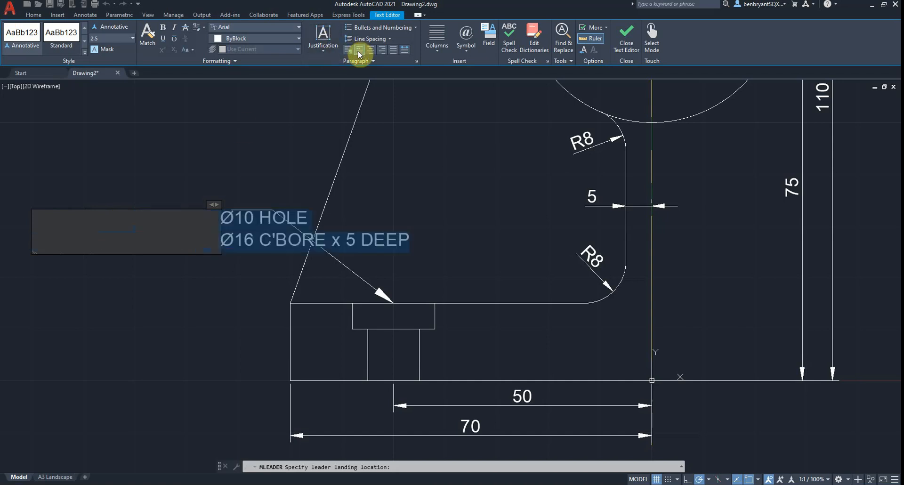
pyautogui.click(323, 40)
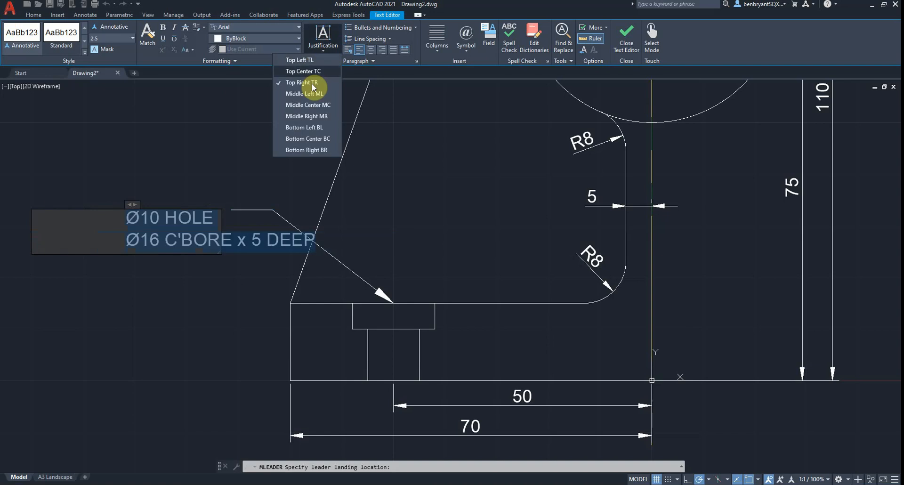
pyautogui.click(319, 63)
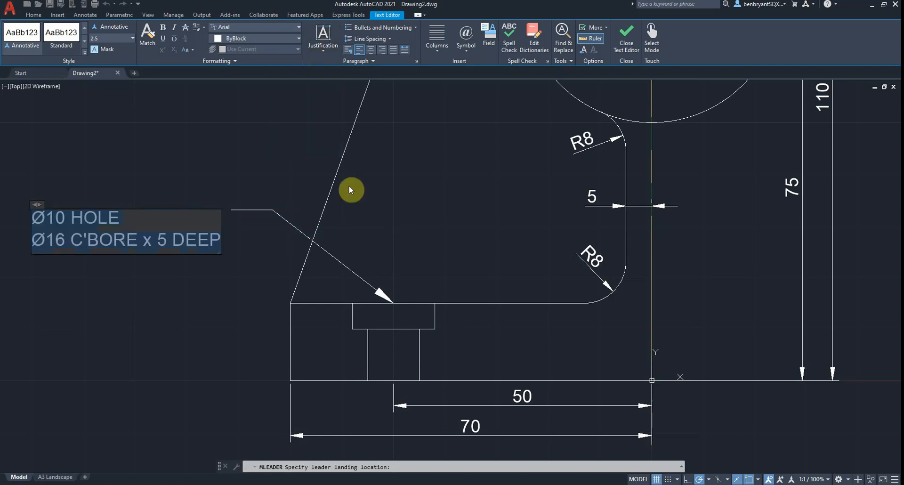
pyautogui.click(617, 40)
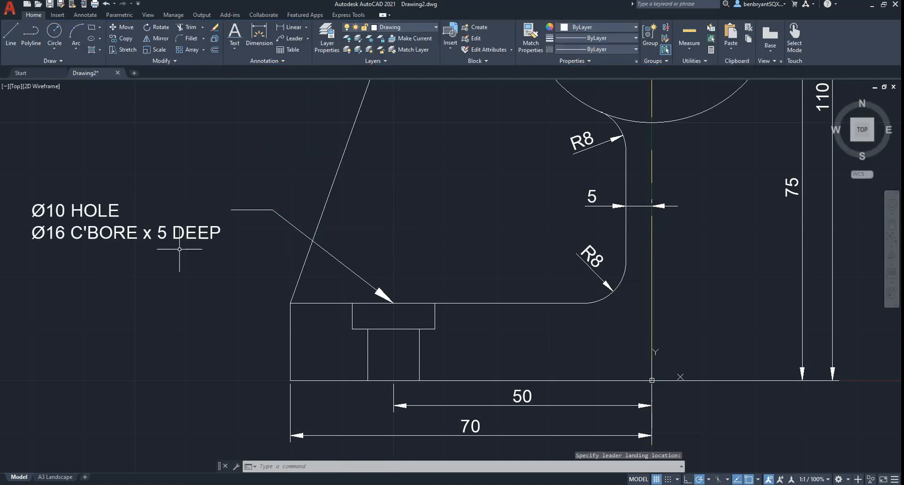
# Move the counterbore note's text closer to its leader, shortening the landing to a short stub
pyautogui.click(183, 233)
pyautogui.click(232, 210)
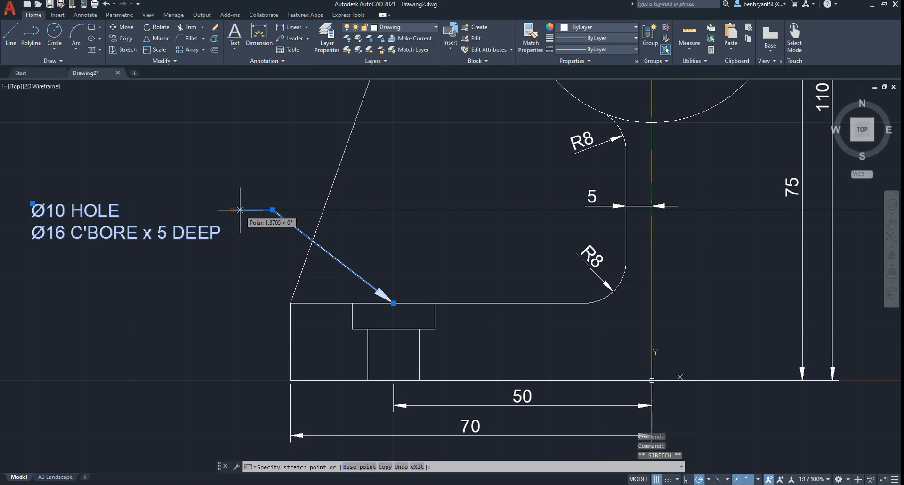
pyautogui.click(273, 209)
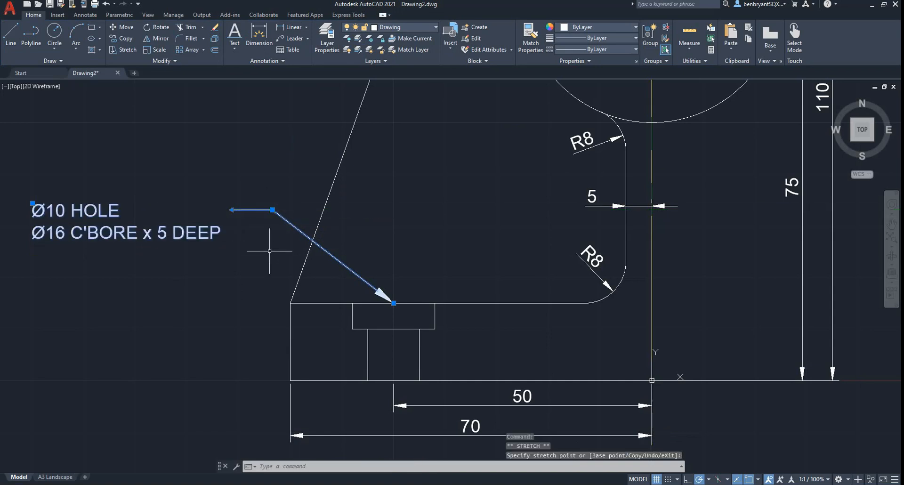
pyautogui.click(231, 210)
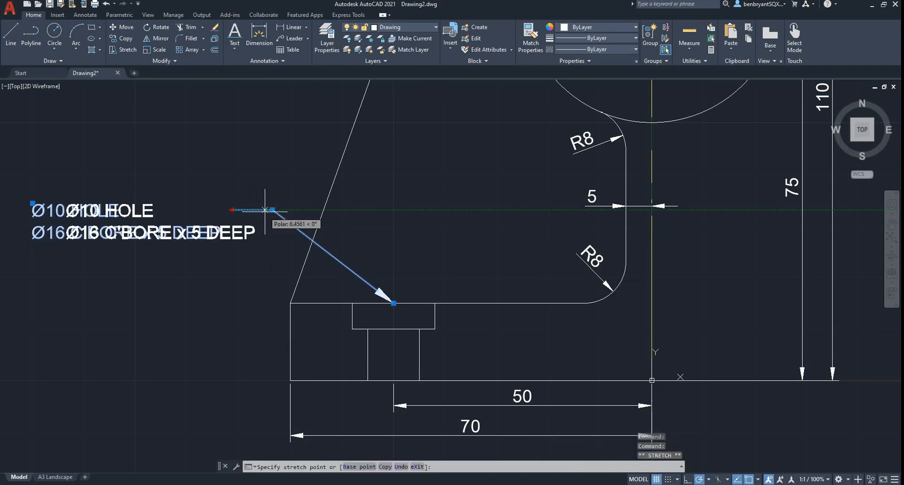
pyautogui.press('Escape')
pyautogui.press('Escape')
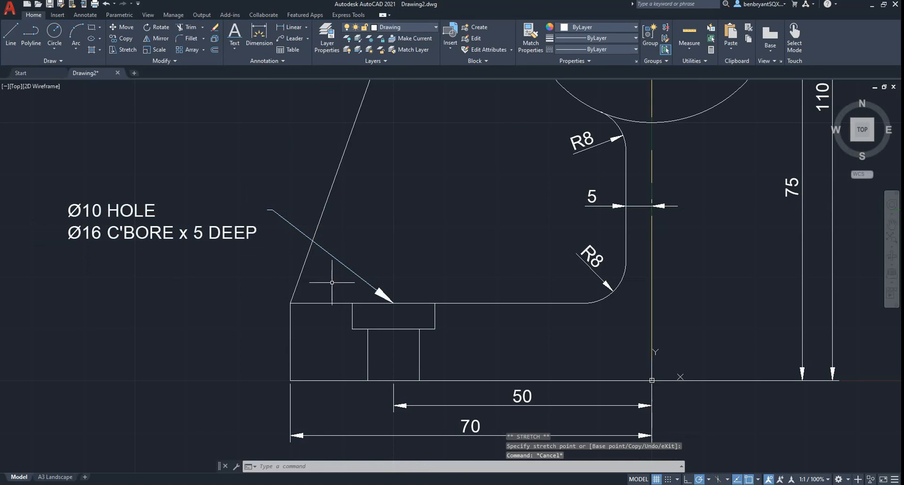
# Place a multileader with its arrowhead at the centre of the small upper hole's top edge and its landing between the 50 and 30 dimensions' extension lines
pyautogui.scroll(-4, 407, 213)
pyautogui.moveTo(426, 178); pyautogui.dragTo(336, 366, button='middle')
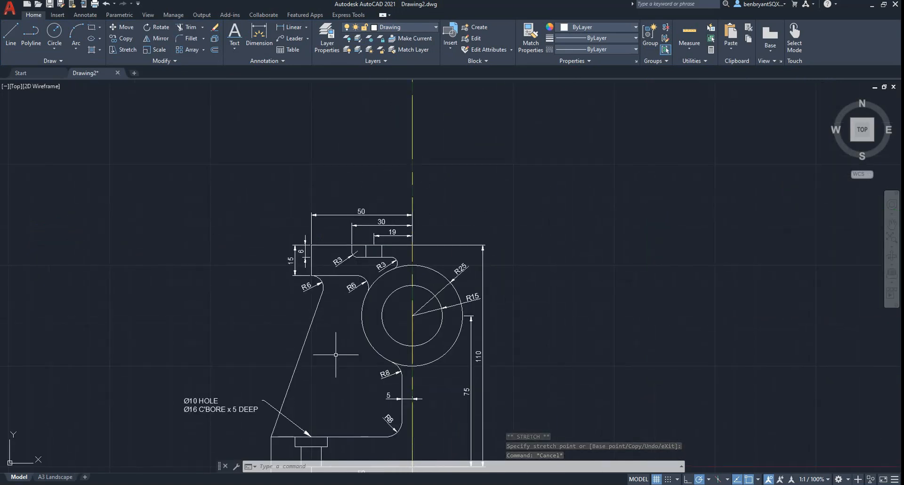
pyautogui.scroll(4, 345, 233)
pyautogui.click(285, 38)
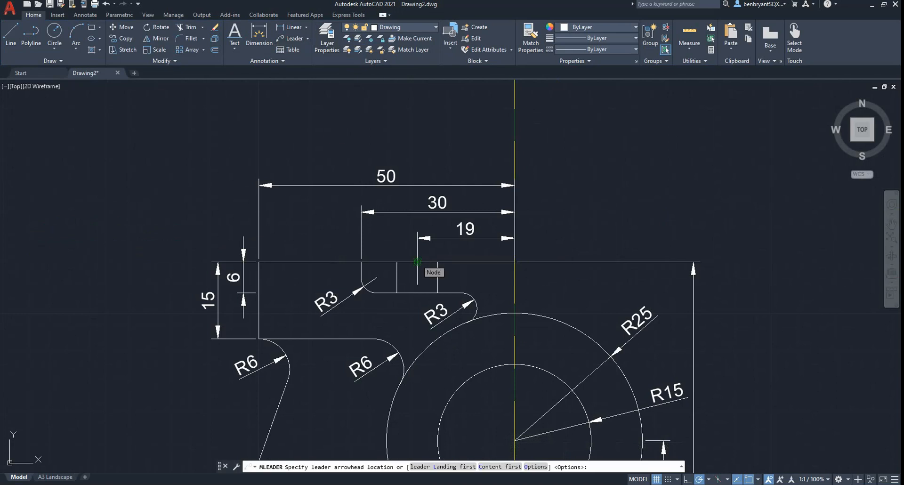
pyautogui.click(417, 262)
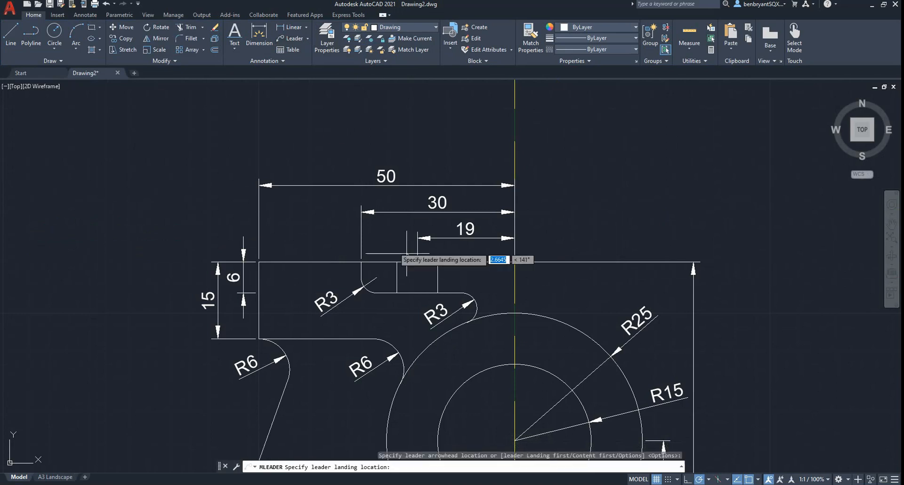
pyautogui.click(338, 220)
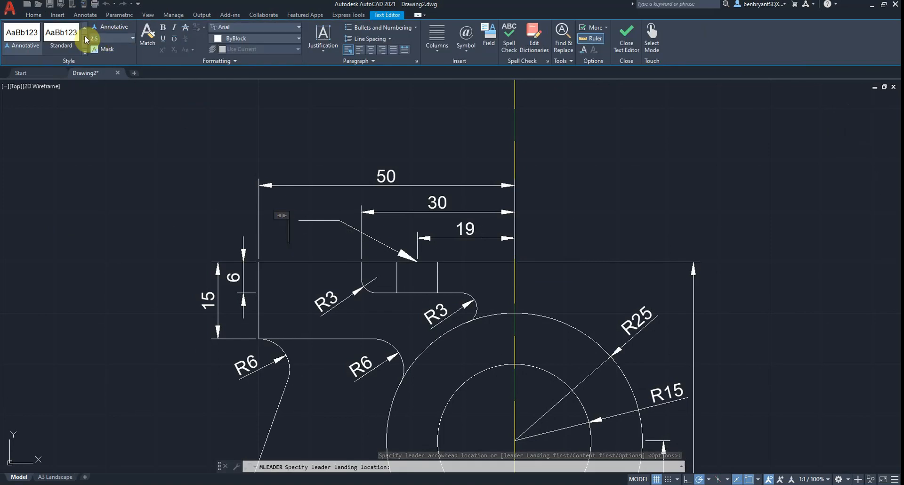
# Enter "Ø8 HOLE" as the upper hole's leader text and finish the note
pyautogui.write('%%')
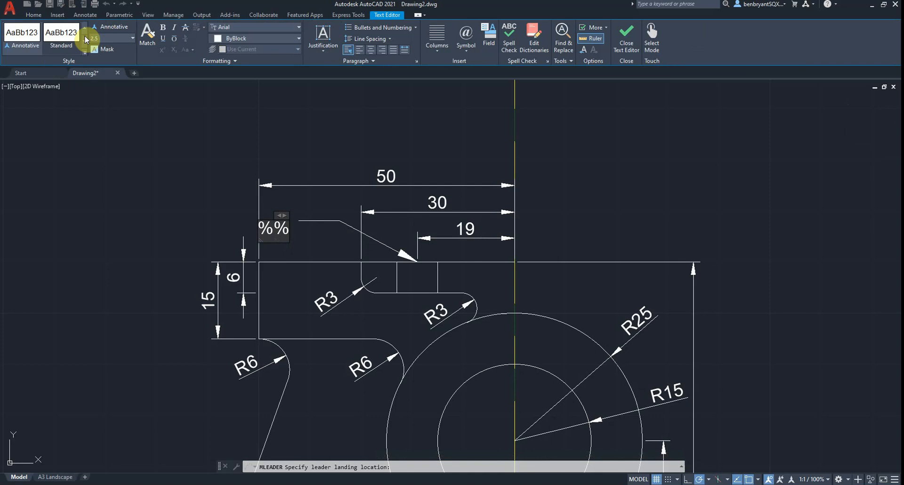
pyautogui.write('c')
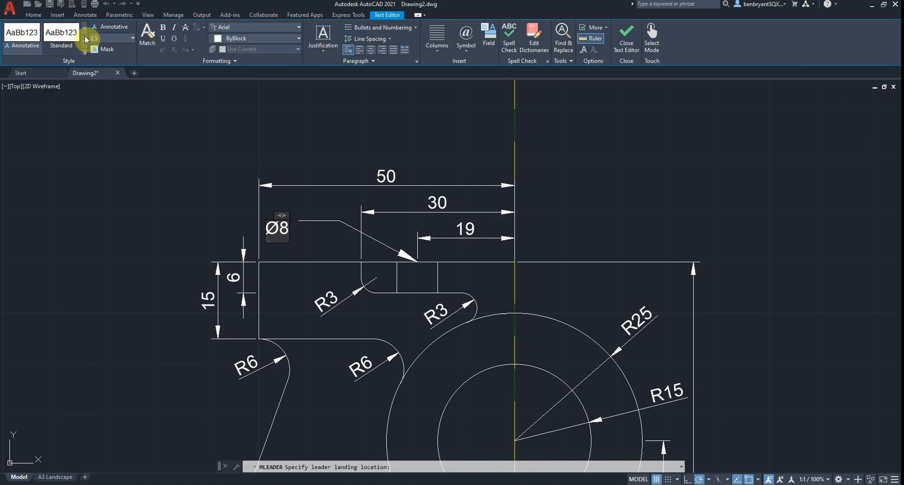
pyautogui.write(' hOLE')
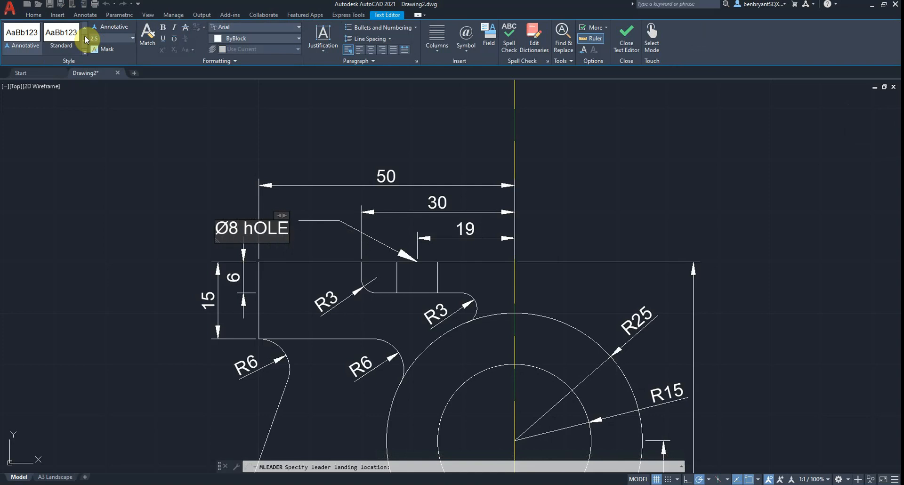
pyautogui.press('BackSpace')
pyautogui.press('BackSpace')
pyautogui.press('BackSpace')
pyautogui.press('BackSpace')
pyautogui.press('BackSpace')
pyautogui.write('HOEL')
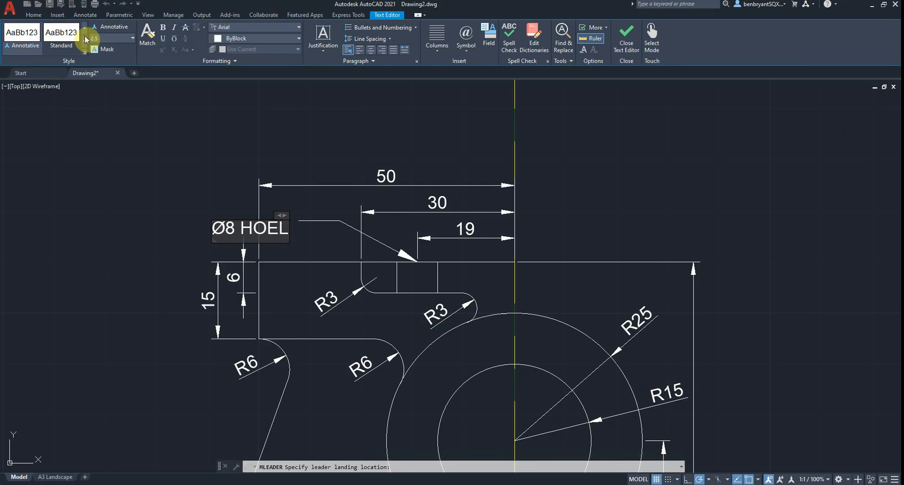
pyautogui.press('BackSpace')
pyautogui.press('BackSpace')
pyautogui.write('LE')
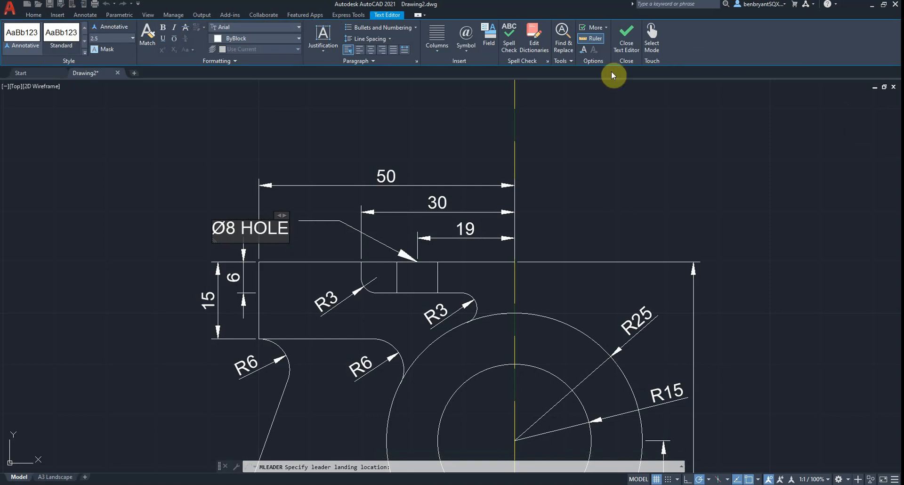
pyautogui.click(620, 47)
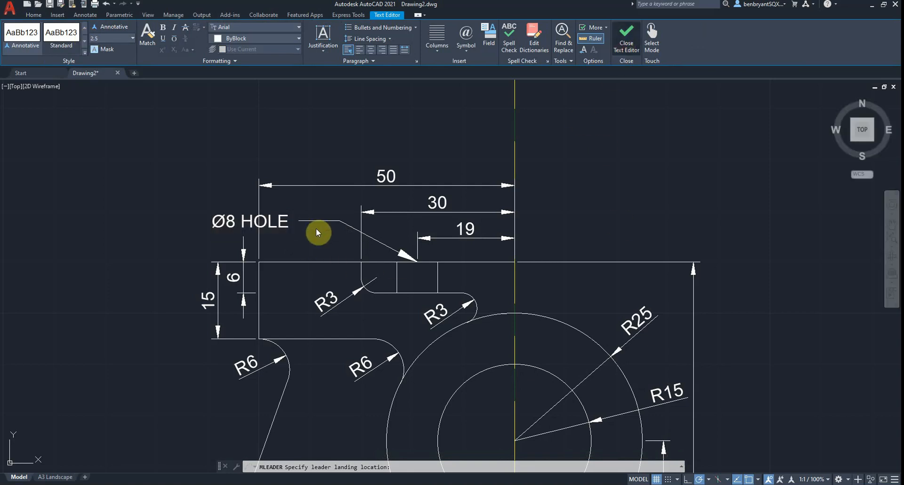
# Split the upper hole's note onto two lines, with "Ø8" above "HOLE"
pyautogui.scroll(2, 314, 244)
pyautogui.click(245, 205)
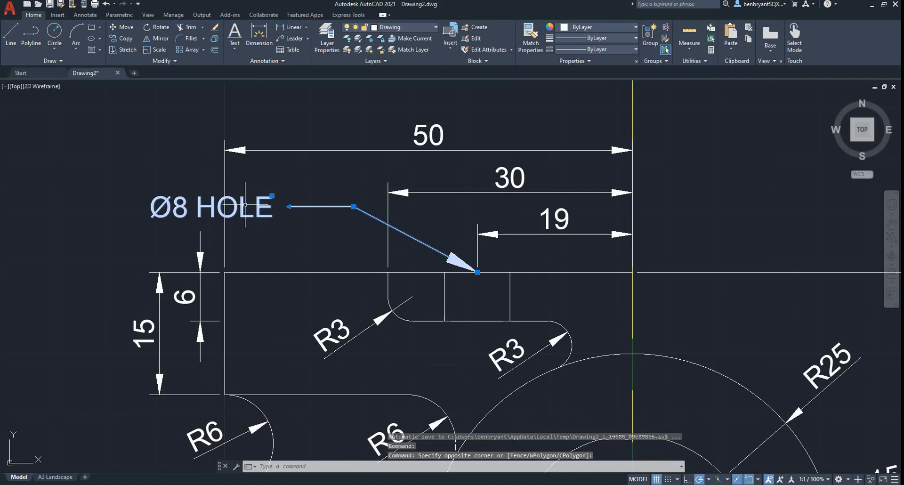
pyautogui.doubleClick(200, 207)
pyautogui.press('Return')
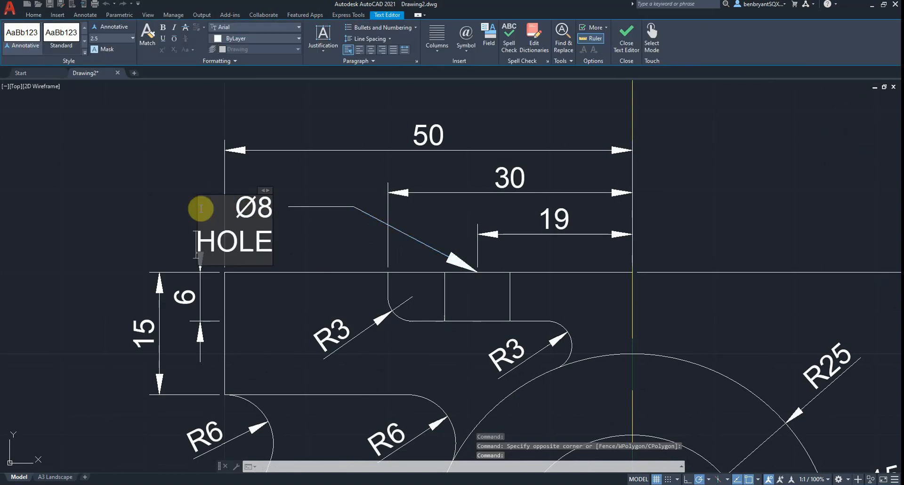
pyautogui.click(631, 41)
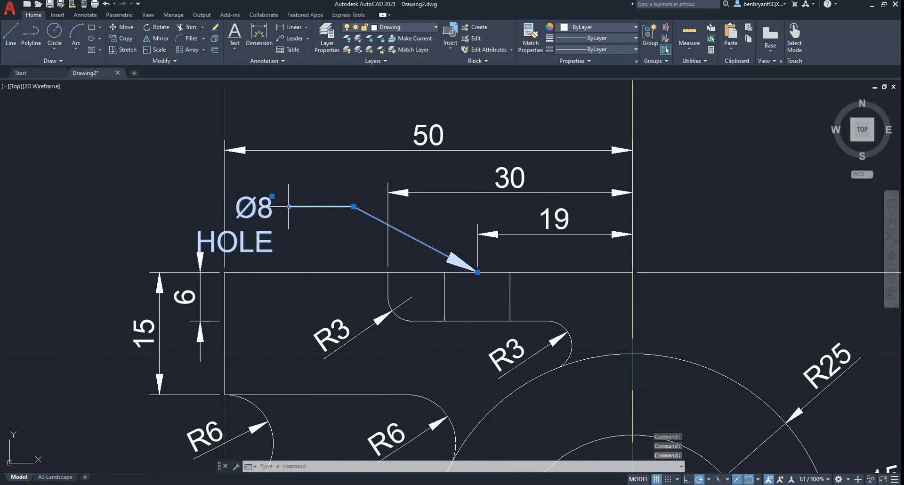
# Move the two-line hole note closer to its leader, clear of the 50 dimension's extension line
pyautogui.click(272, 195)
pyautogui.click(331, 196)
pyautogui.press('Escape')
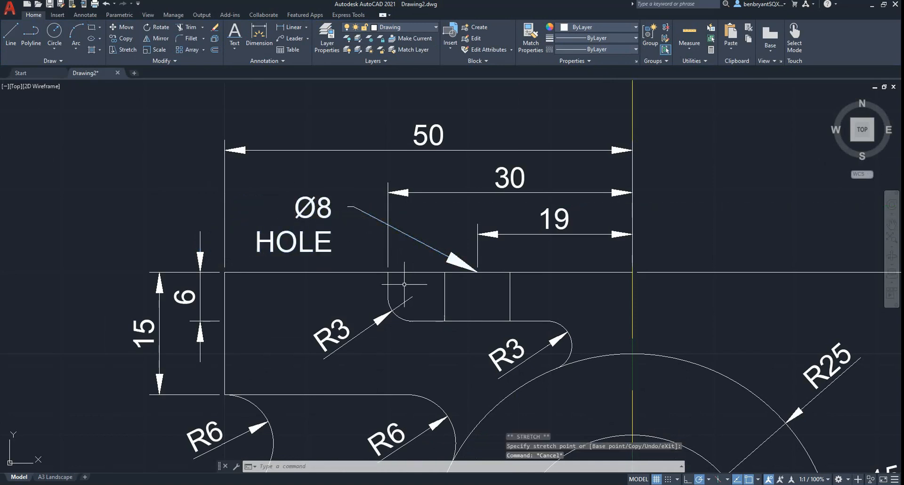
# In the full mirrored bracket, trim the outer circle's arcs between the neck fillets and between the web fillets on both sides of the centre line
pyautogui.scroll(-6, 468, 260)
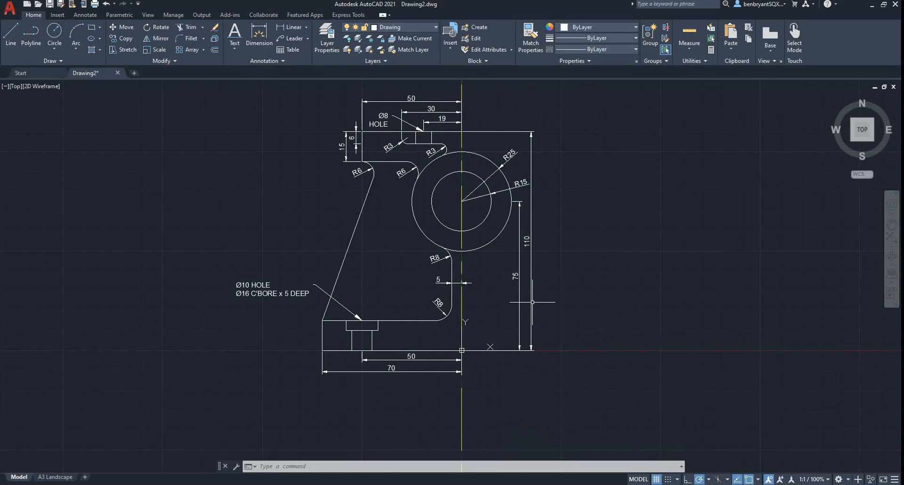
pyautogui.scroll(-2, 501, 339)
pyautogui.moveTo(511, 370)
pyautogui.mouseDown(button='middle')
pyautogui.moveTo(458, 234)
pyautogui.moveTo(454, 191)
pyautogui.mouseUp(button='middle')
pyautogui.scroll(-1, 450, 248)
pyautogui.scroll(8, 428, 303)
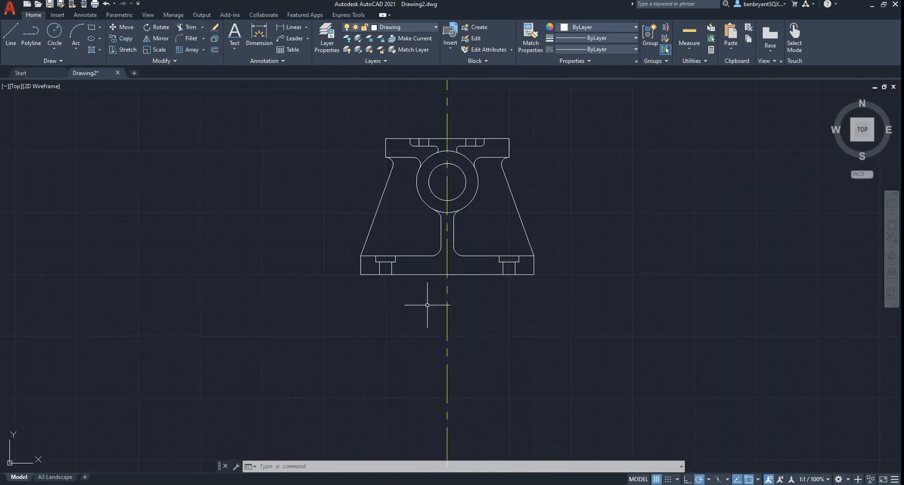
pyautogui.moveTo(433, 222); pyautogui.dragTo(408, 292, button='middle')
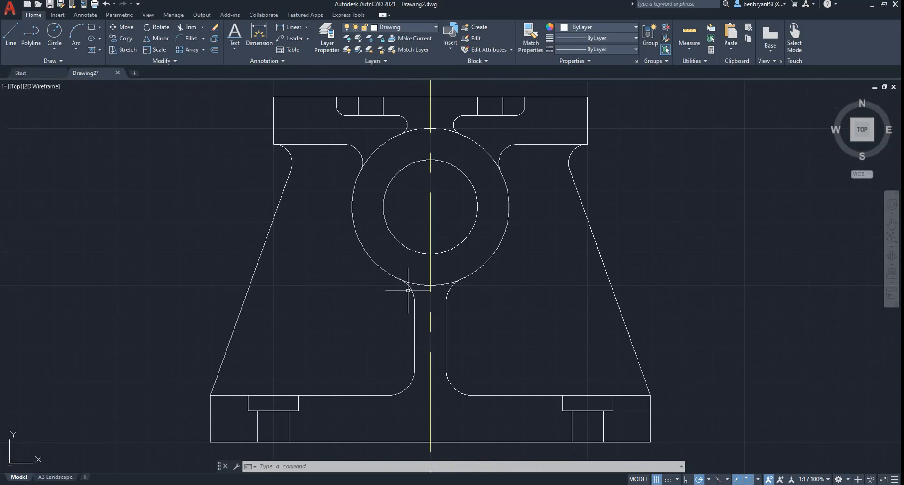
pyautogui.write('tr')
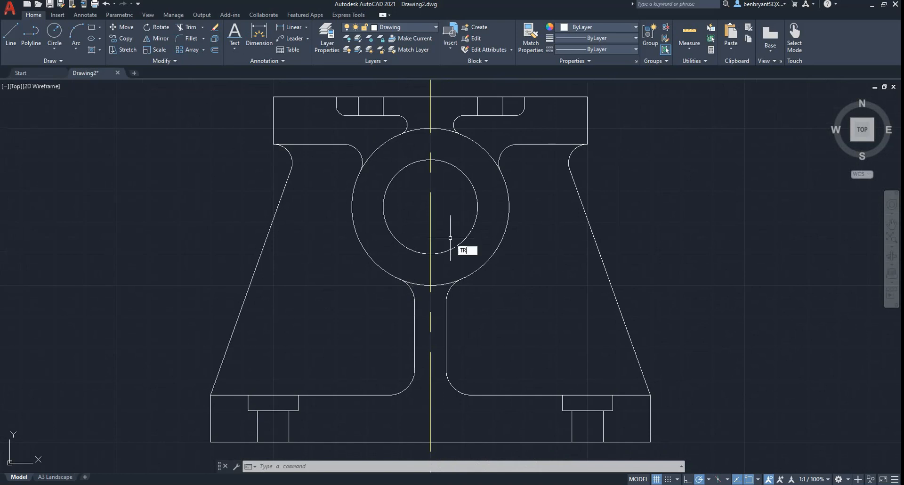
pyautogui.press('Return')
pyautogui.click(415, 100)
pyautogui.click(414, 147)
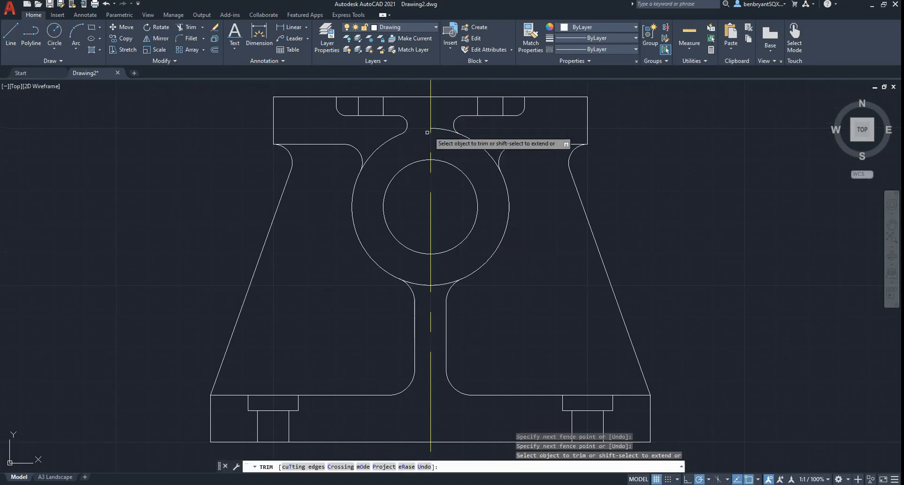
pyautogui.click(446, 111)
pyautogui.click(444, 137)
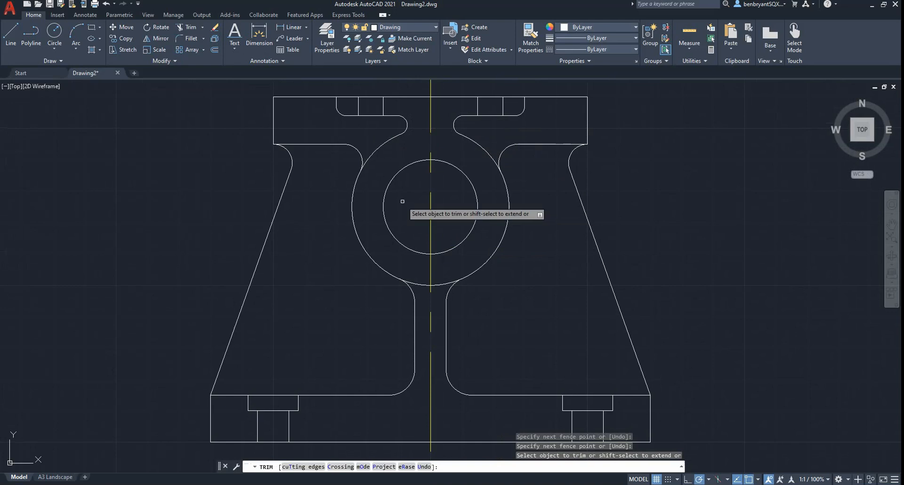
pyautogui.click(418, 284)
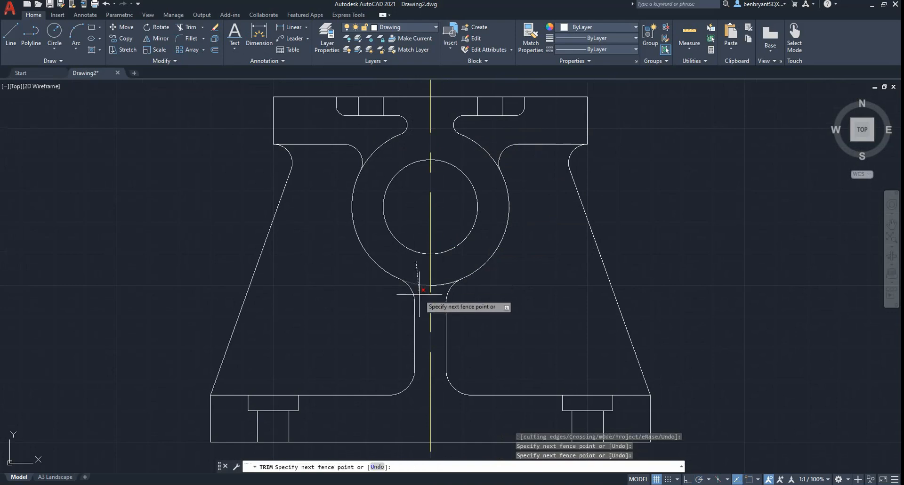
pyautogui.click(441, 284)
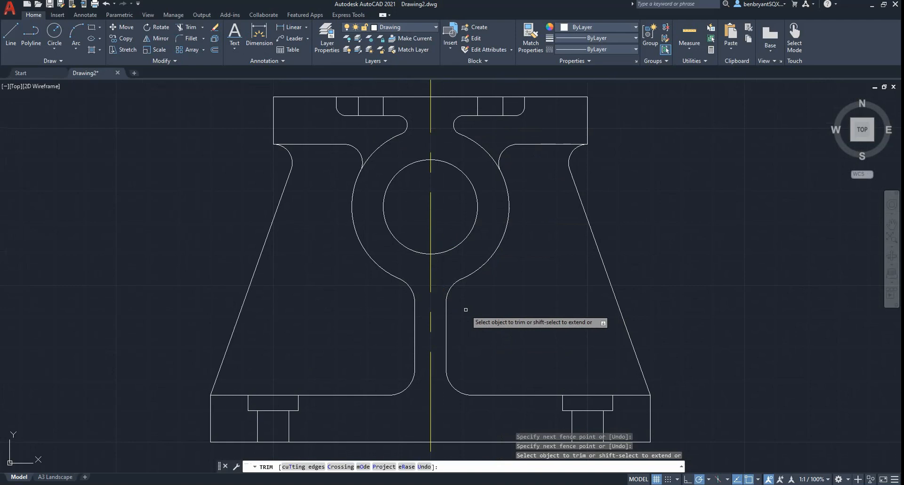
# Check the PDF reference, and hatch the full section's upper flange, ring, web and base areas with ANSI31, leaving the holes and counterbores clear
pyautogui.click(466, 484)
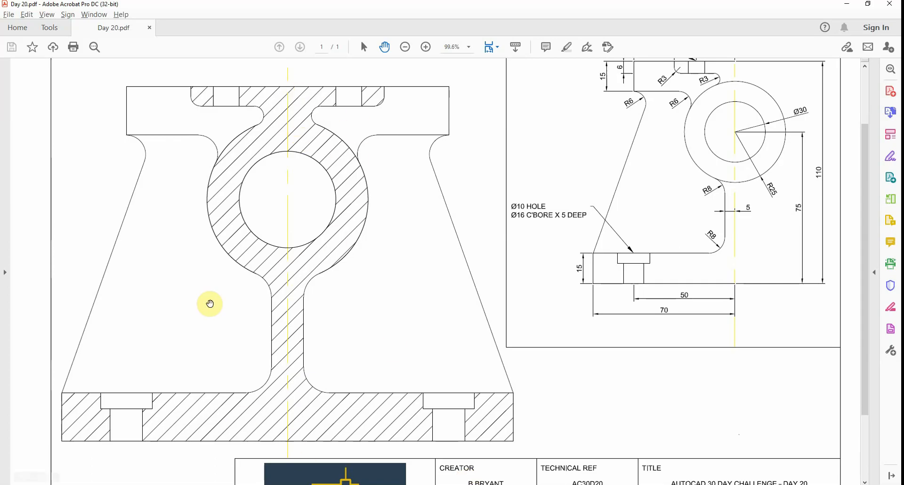
pyautogui.click(475, 484)
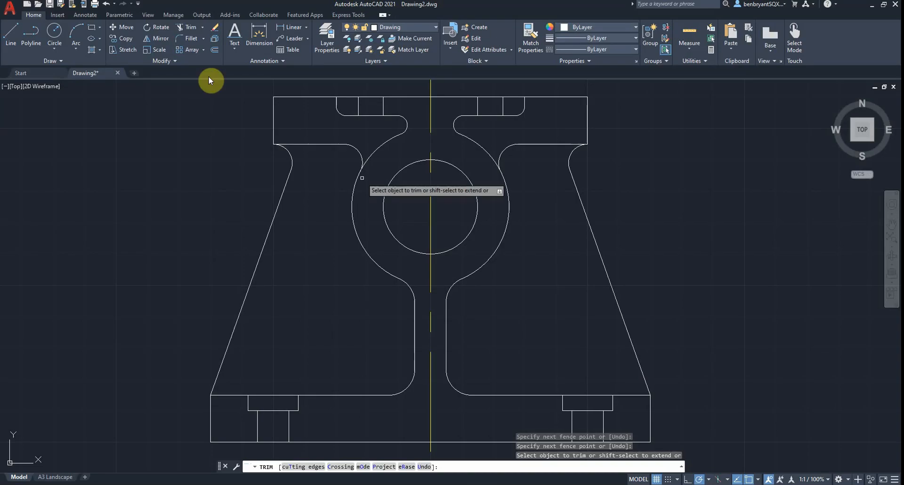
pyautogui.click(89, 50)
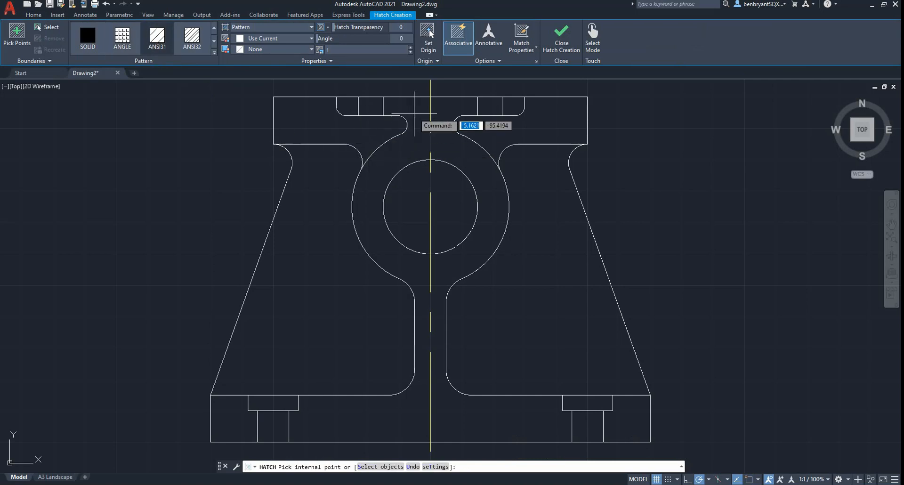
pyautogui.click(346, 104)
pyautogui.click(509, 104)
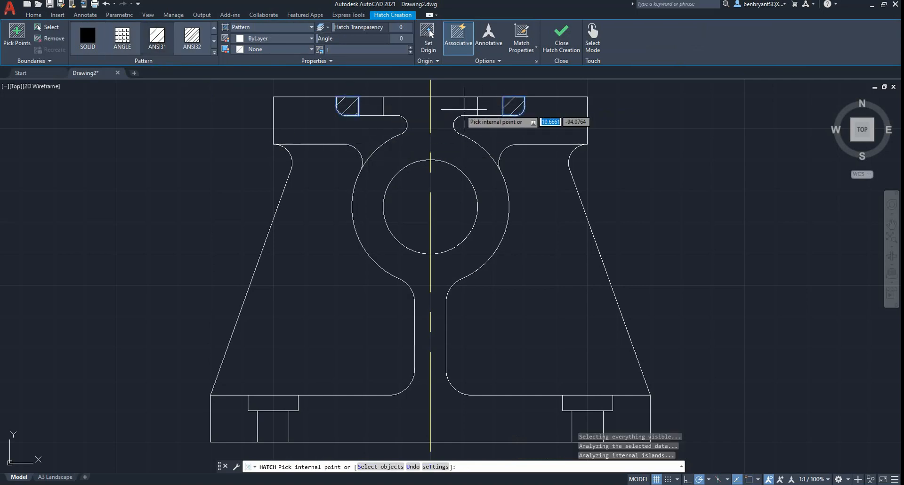
pyautogui.click(450, 129)
pyautogui.click(421, 150)
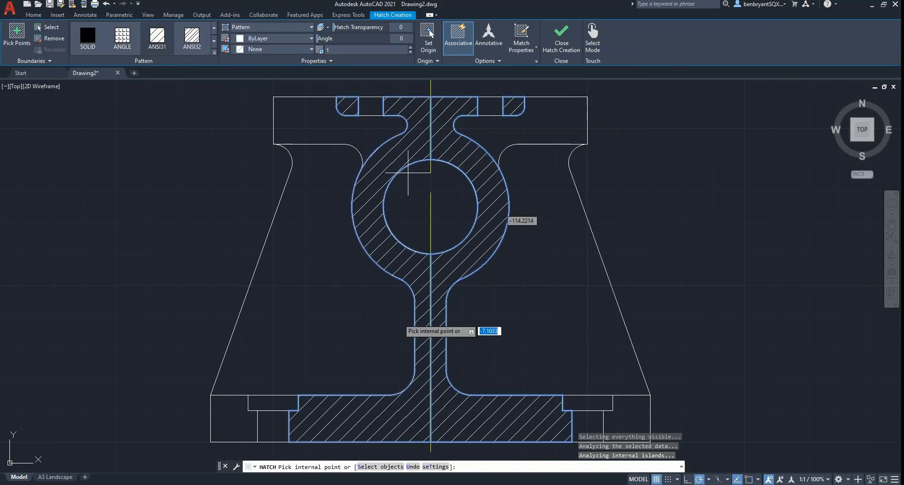
pyautogui.click(242, 431)
pyautogui.click(621, 421)
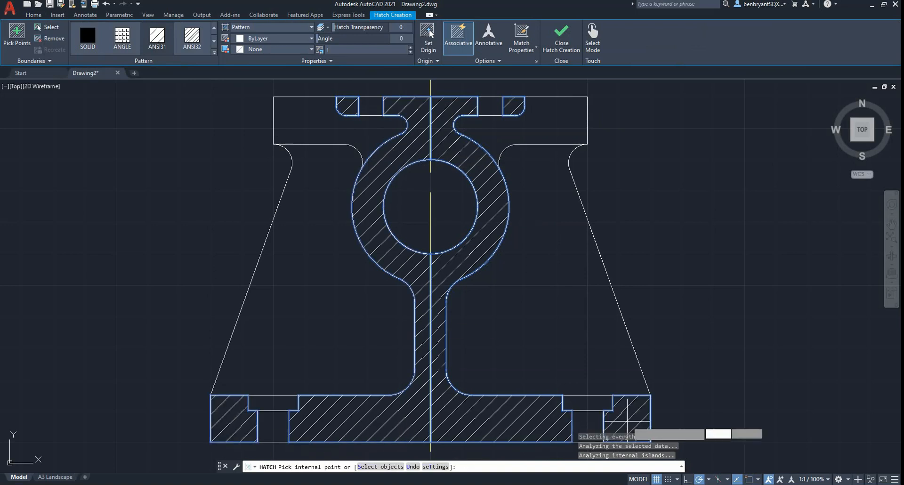
pyautogui.click(561, 36)
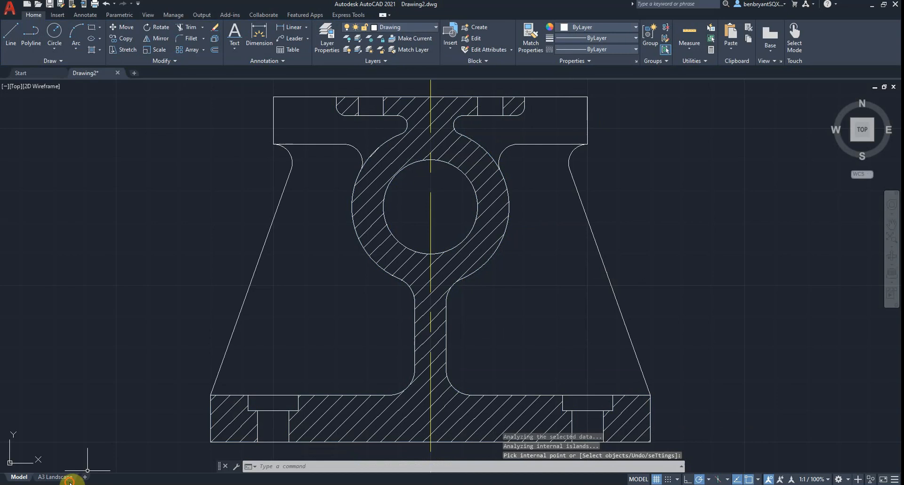
# In the A3 Landscape layout, set the main viewport's scale to 1.5:1 and fit the dimensioned half view above the title block
pyautogui.click(55, 477)
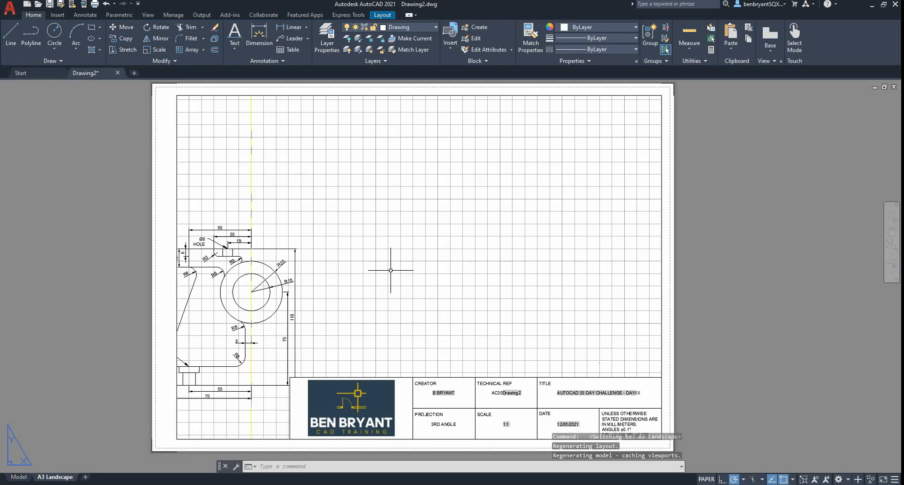
pyautogui.doubleClick(391, 269)
pyautogui.moveTo(385, 269); pyautogui.dragTo(509, 185, button='middle')
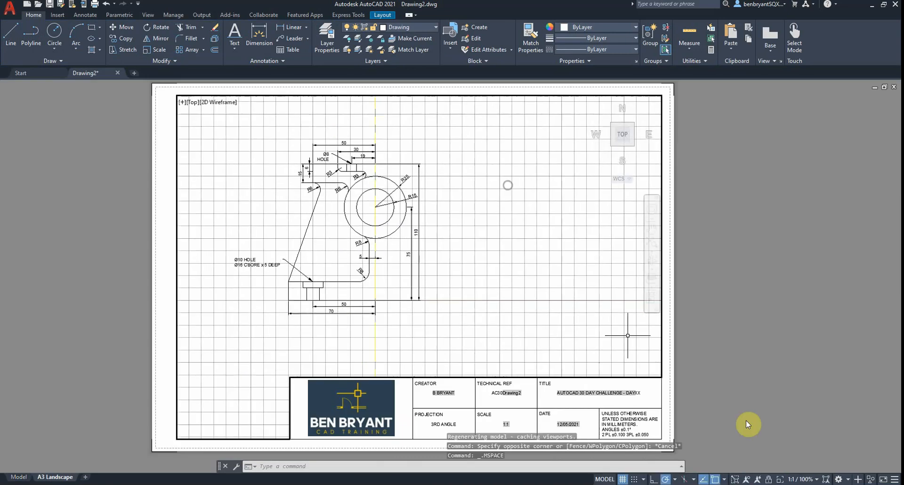
pyautogui.click(800, 479)
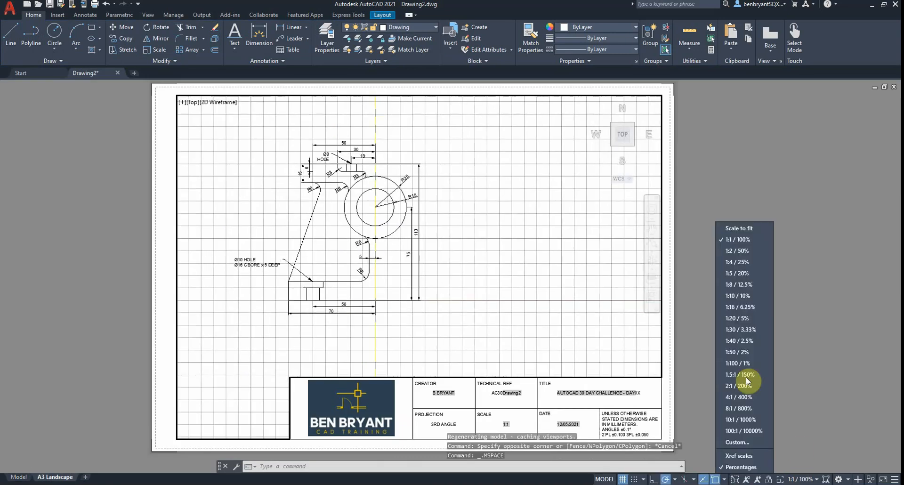
pyautogui.click(737, 272)
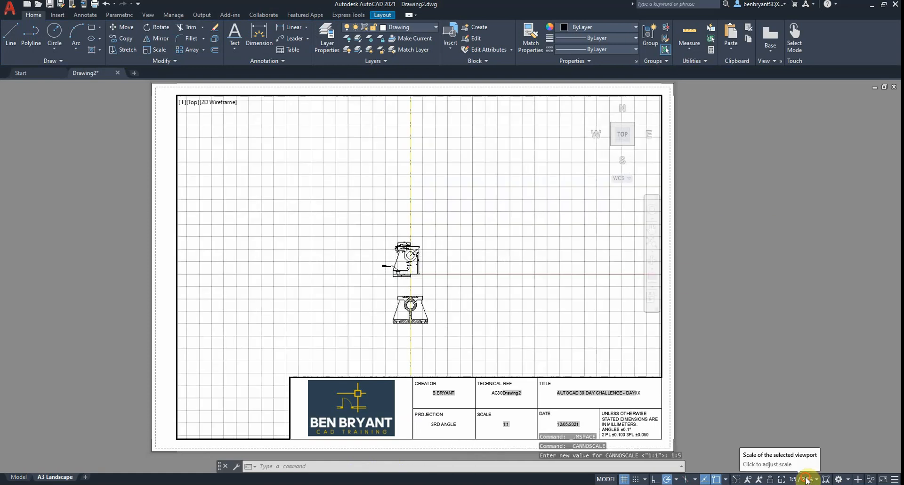
pyautogui.click(810, 479)
pyautogui.click(738, 375)
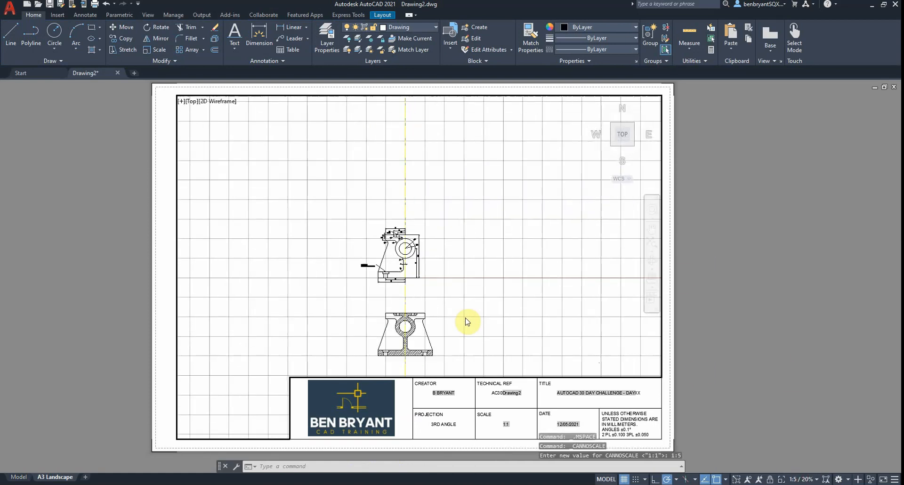
pyautogui.moveTo(436, 253); pyautogui.dragTo(436, 270, button='middle')
pyautogui.moveTo(460, 296)
pyautogui.mouseDown(button='middle')
pyautogui.moveTo(480, 298)
pyautogui.moveTo(473, 296)
pyautogui.mouseUp(button='middle')
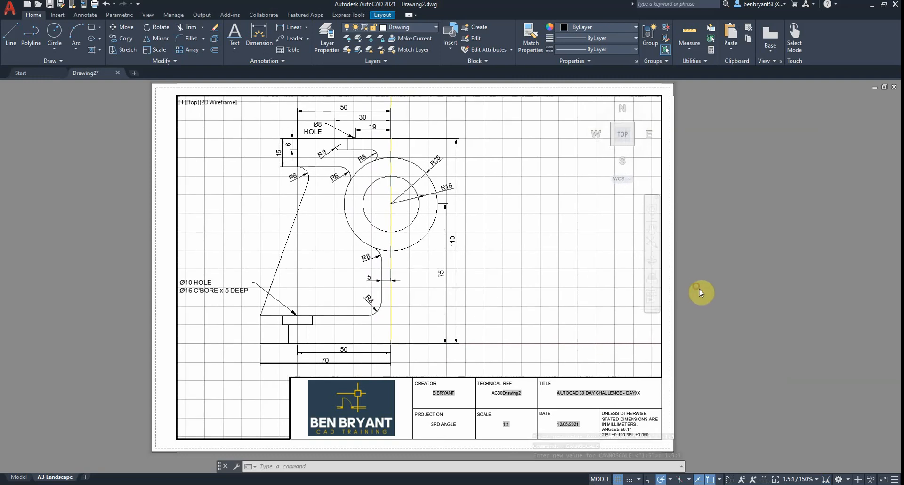
# Insert a new viewport showing only a window around the hatched full section, and place it outside the sheet beside the border
pyautogui.click(380, 18)
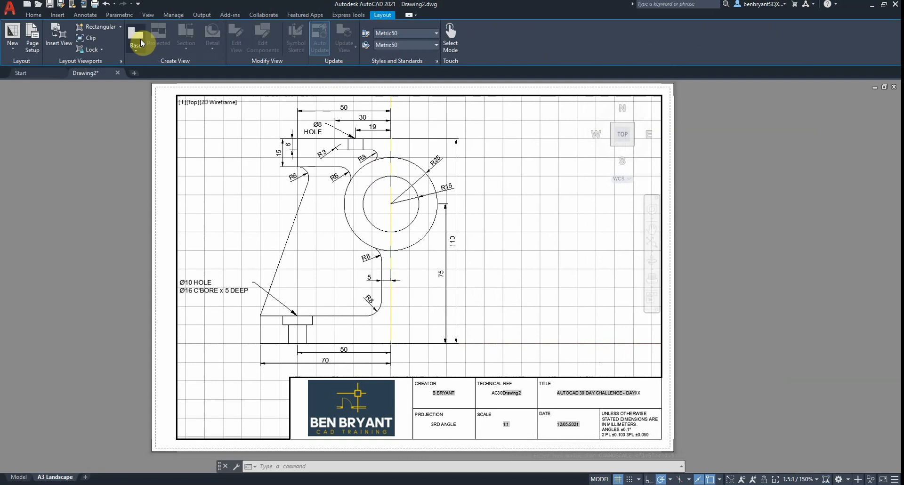
pyautogui.click(56, 43)
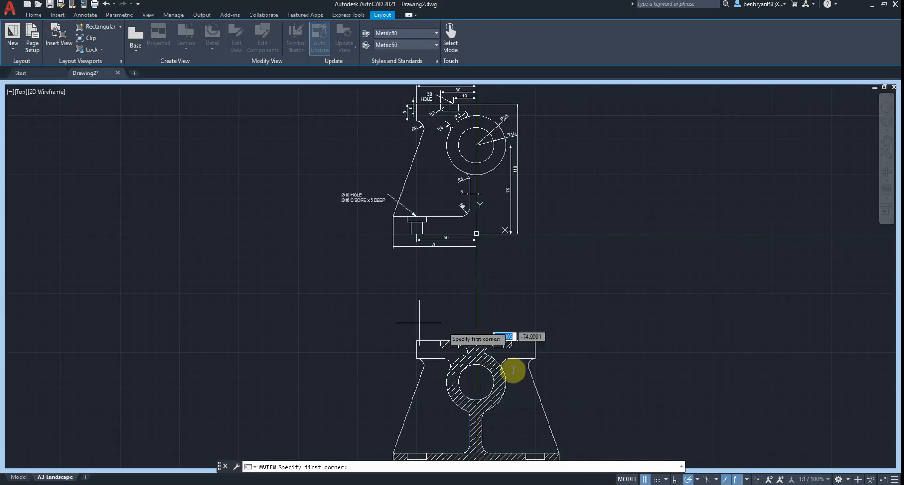
pyautogui.moveTo(393, 356); pyautogui.dragTo(360, 217, button='middle')
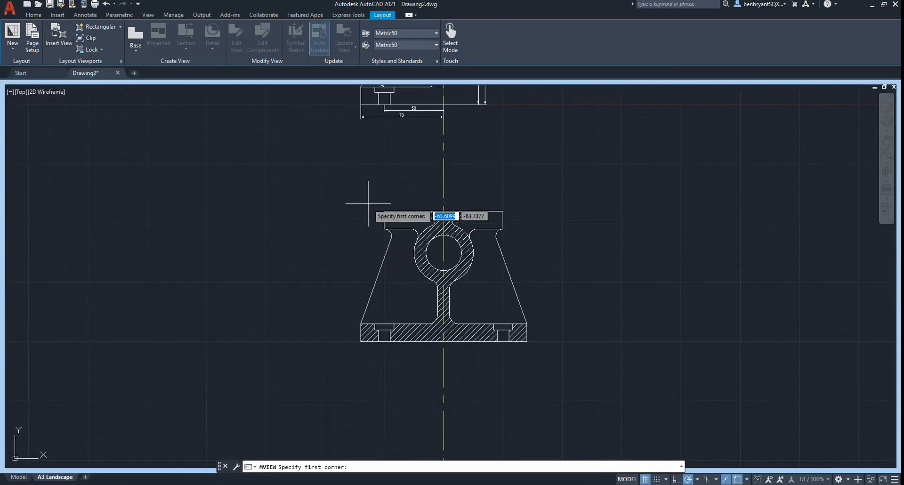
pyautogui.click(351, 346)
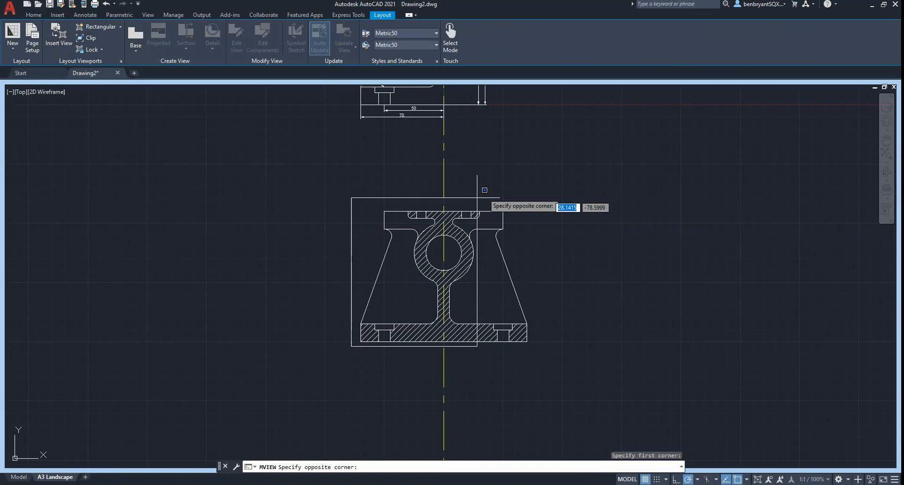
pyautogui.click(533, 205)
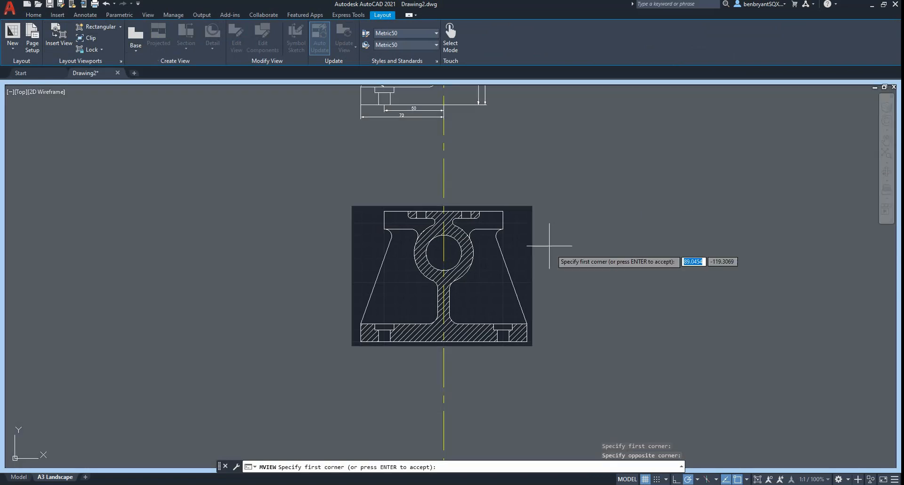
pyautogui.press('Return')
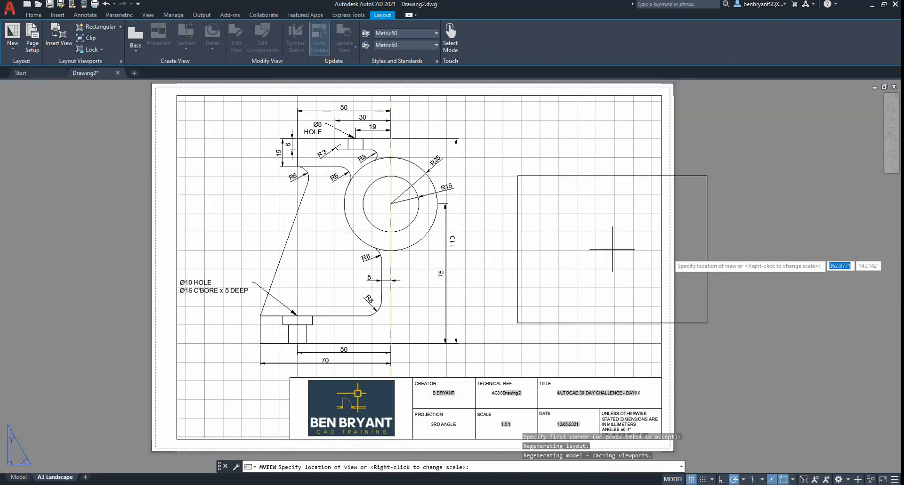
pyautogui.click(781, 256)
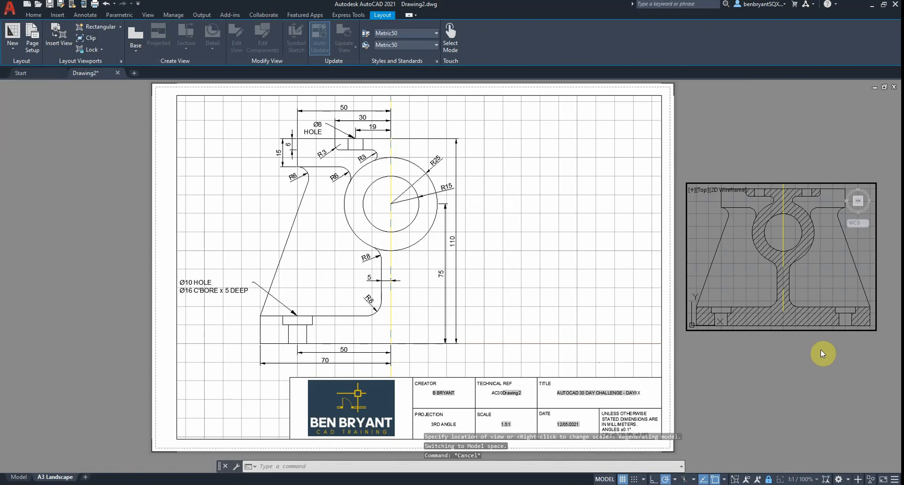
# Move the section viewport by its upper-right corner onto the upper-right corner of the sheet border
pyautogui.doubleClick(799, 357)
pyautogui.press('Return')
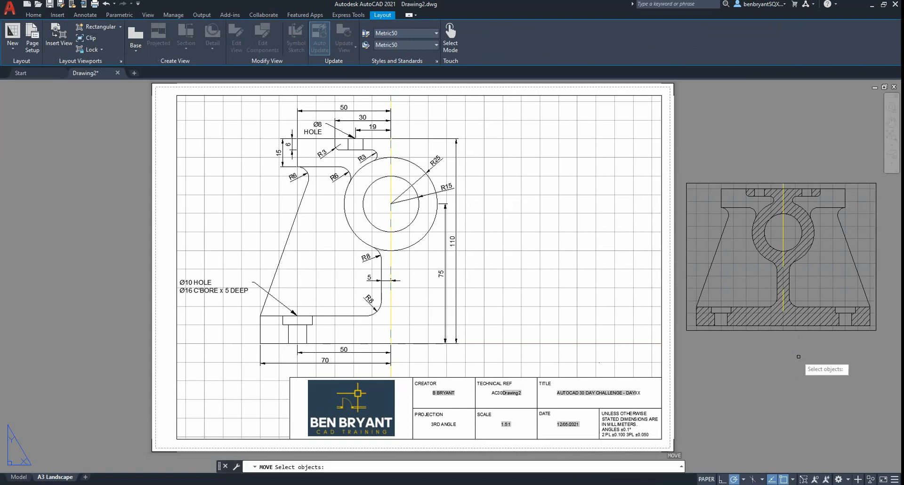
pyautogui.click(876, 229)
pyautogui.press('Return')
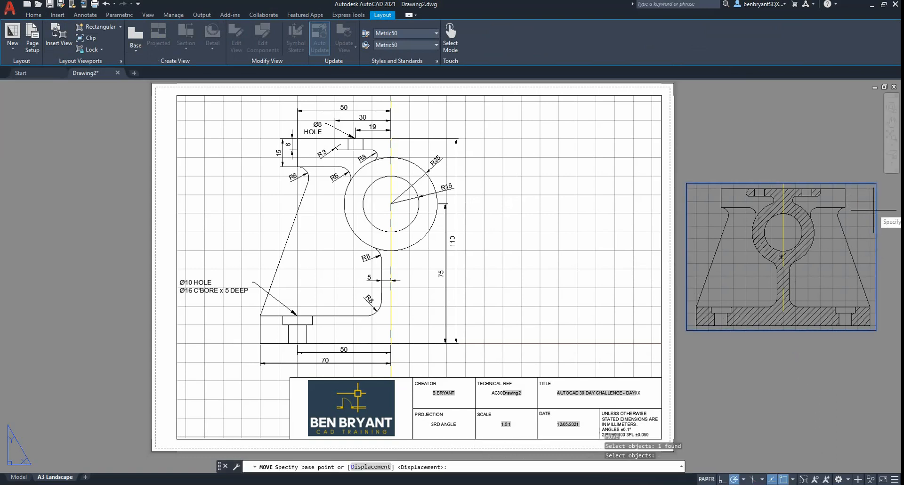
pyautogui.click(876, 184)
pyautogui.click(661, 96)
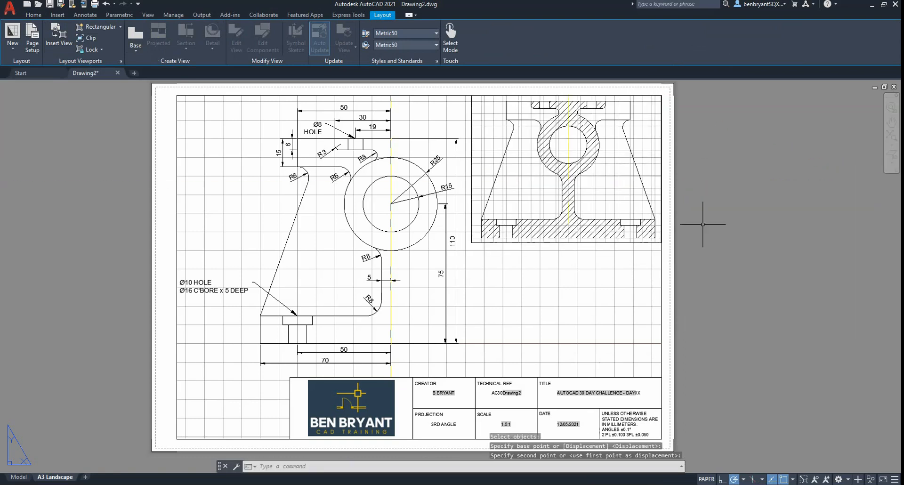
pyautogui.press('Escape')
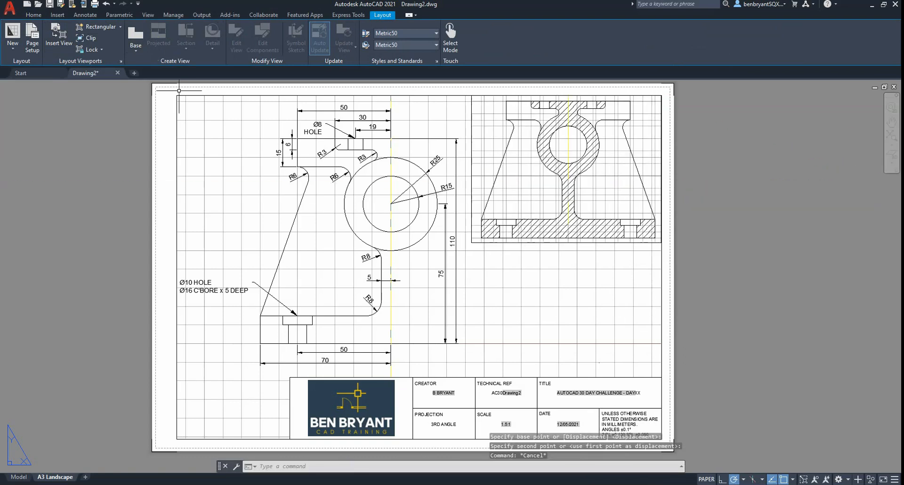
# Add the single-line text "SCALE 1:1" beside the sheet in paper space, with height 2.5 and rotation 0
pyautogui.click(34, 14)
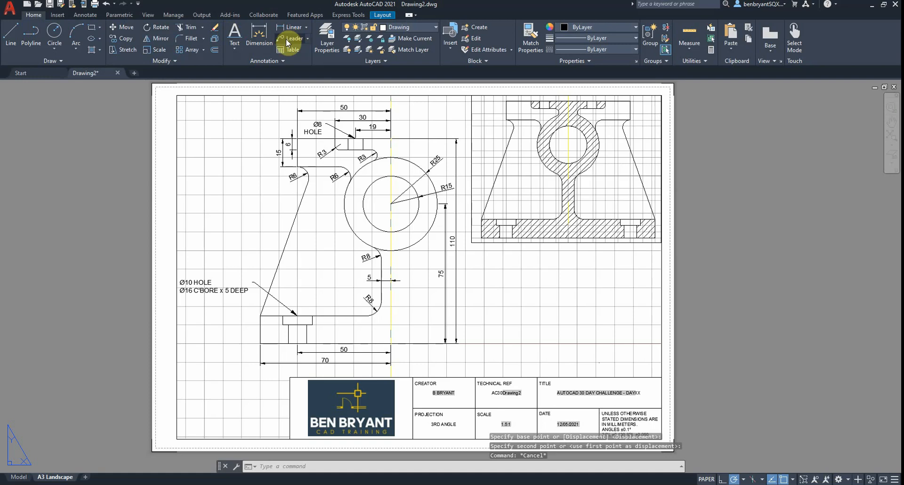
pyautogui.click(234, 33)
pyautogui.click(715, 272)
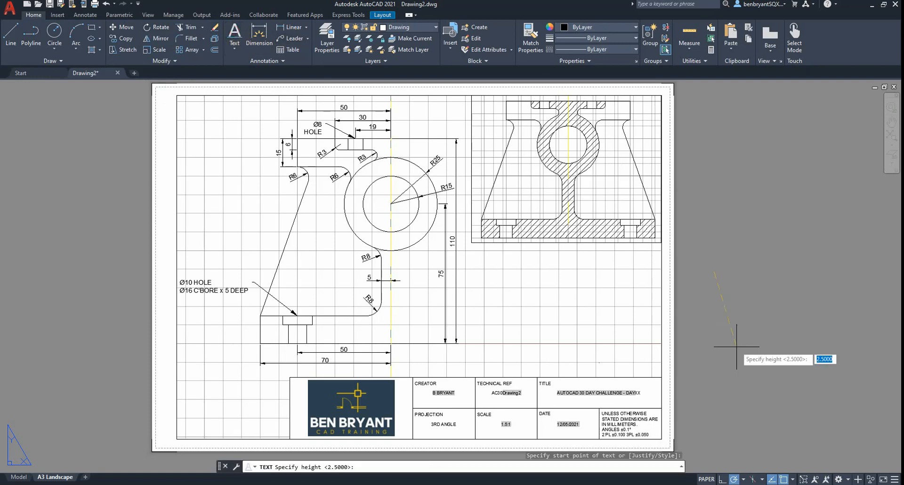
pyautogui.press('Return')
pyautogui.press('Return')
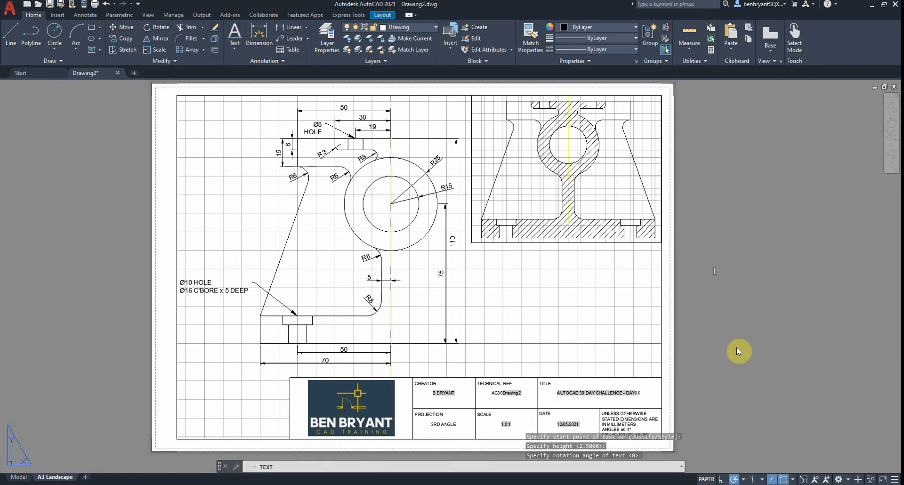
pyautogui.write('SCALE 1:1')
pyautogui.press('Return')
pyautogui.press('Return')
# Move the scale label just below the section viewport, with its insertion point in line with the section's centre line
pyautogui.click(728, 269)
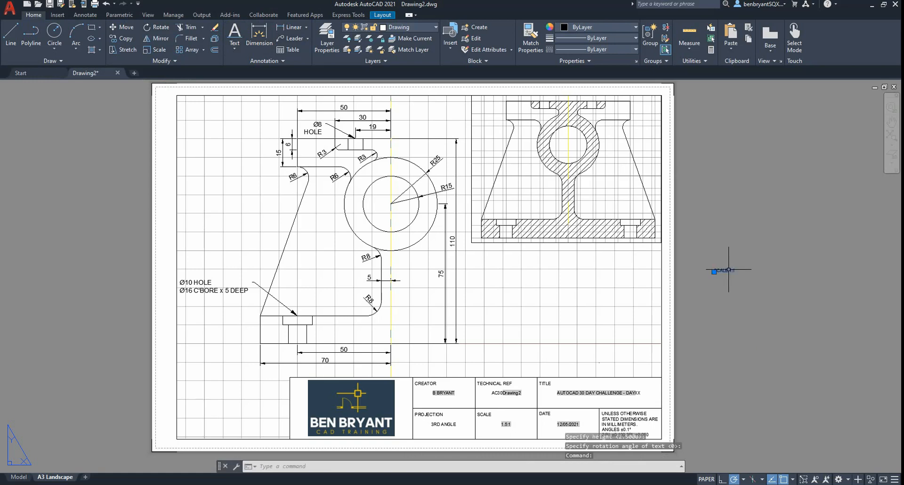
pyautogui.click(715, 271)
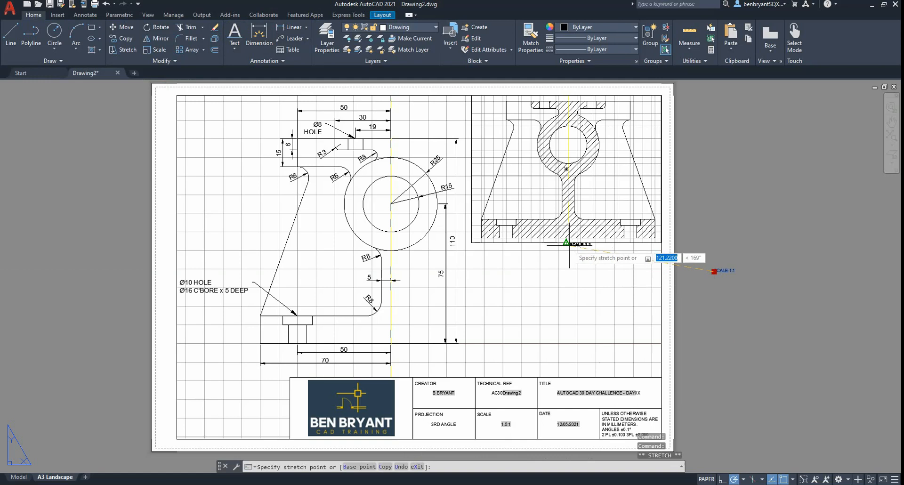
pyautogui.scroll(5, 565, 250)
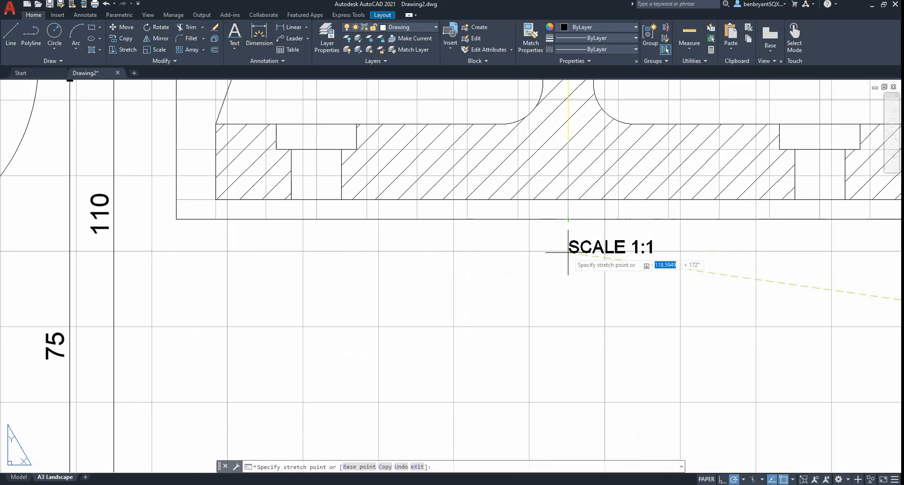
pyautogui.click(568, 250)
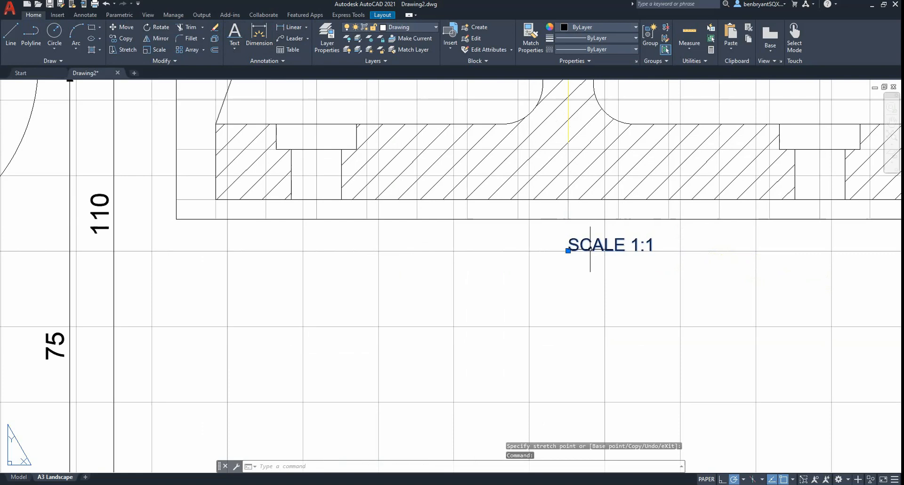
# Set the scale label's justification to Center in its properties
pyautogui.rightClick(590, 249)
pyautogui.click(617, 469)
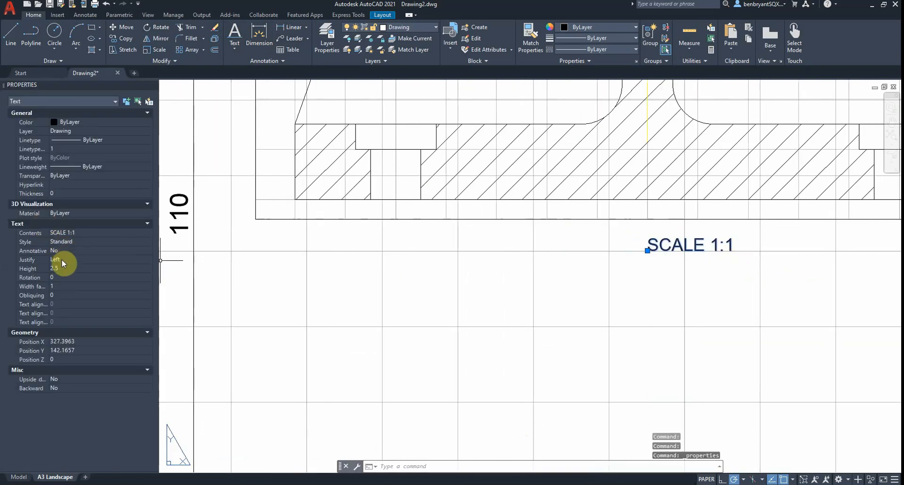
pyautogui.click(62, 262)
pyautogui.click(64, 262)
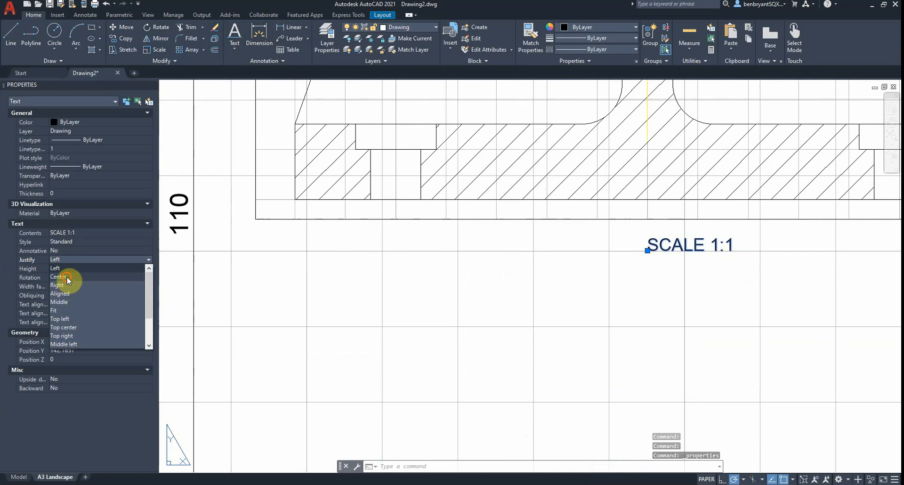
pyautogui.click(68, 280)
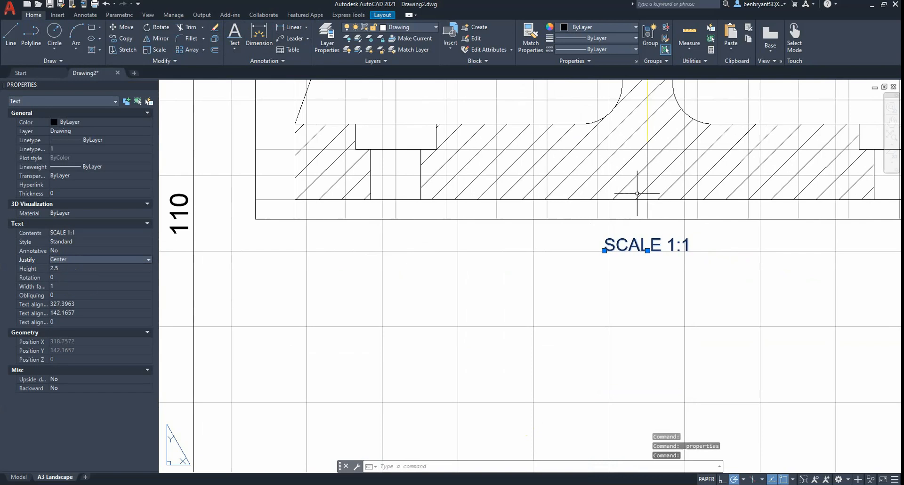
pyautogui.click(152, 85)
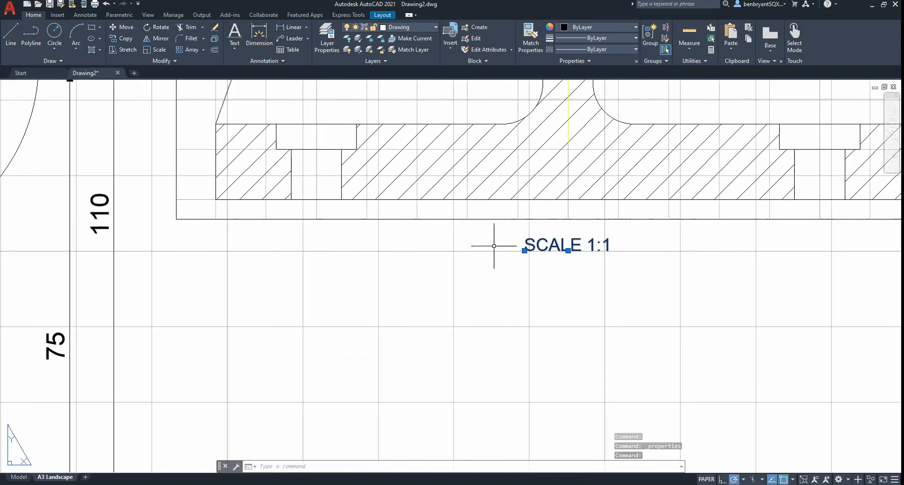
# Try the section viewport at a 2:1 scale, and set it back to 1:1
pyautogui.press('Escape')
pyautogui.scroll(4, 593, 274)
pyautogui.scroll(-5, 594, 274)
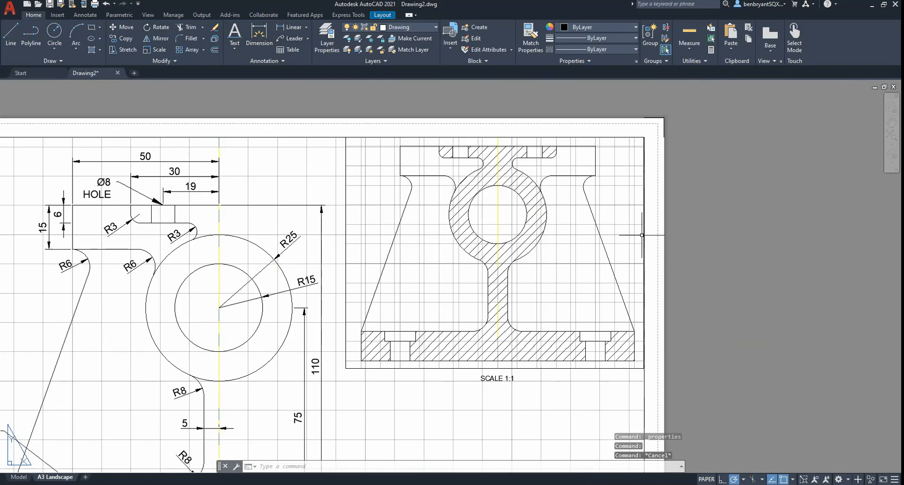
pyautogui.click(345, 211)
pyautogui.click(504, 254)
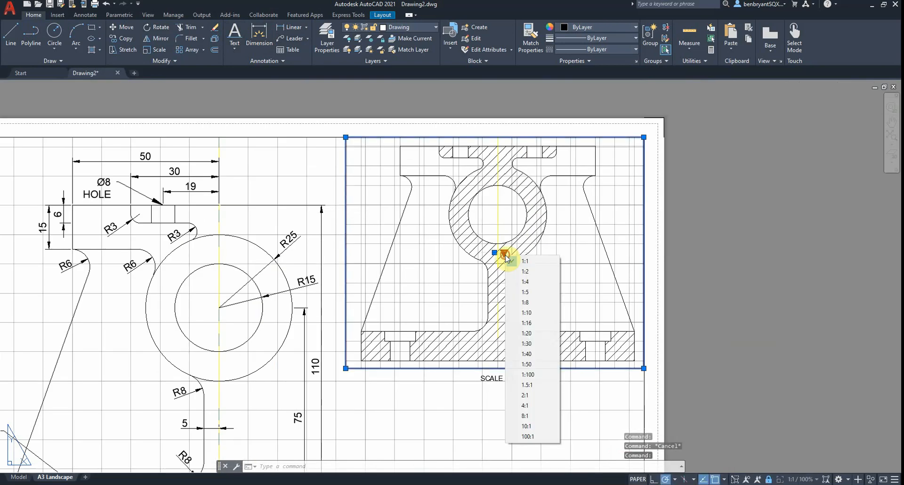
pyautogui.click(534, 395)
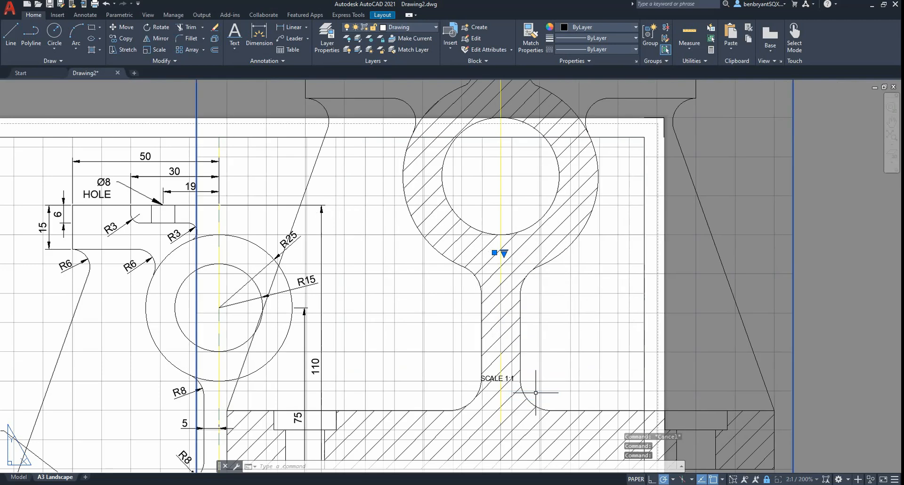
pyautogui.click(504, 254)
pyautogui.click(525, 261)
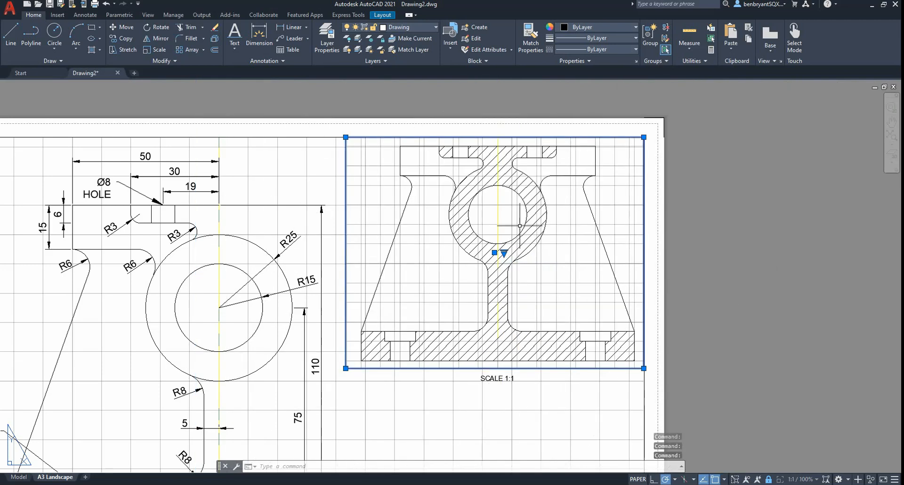
pyautogui.press('Escape')
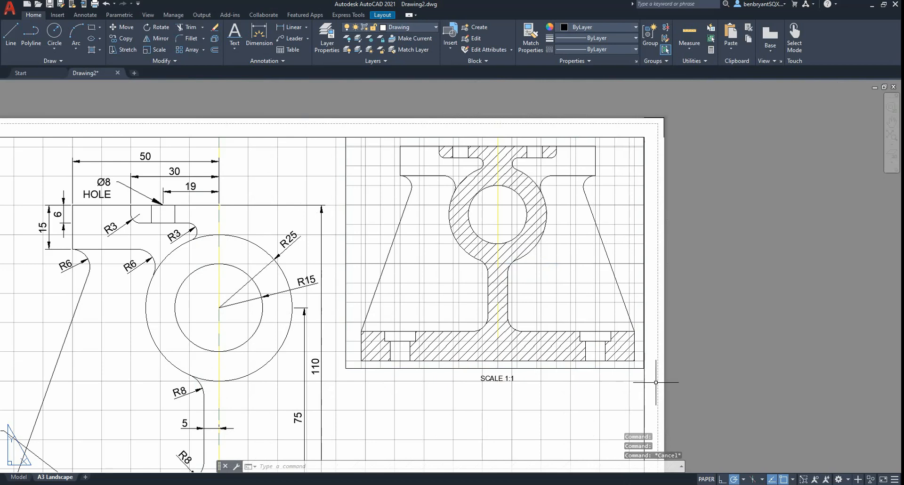
# Check the section view in model space and return to the A3 Landscape layout
pyautogui.scroll(-2, 656, 383)
pyautogui.moveTo(646, 369); pyautogui.dragTo(646, 213, button='middle')
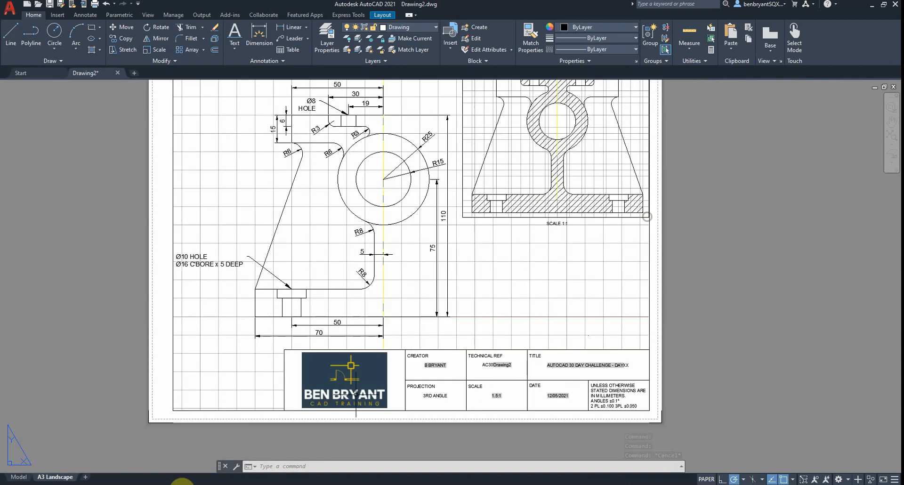
pyautogui.click(3, 478)
pyautogui.scroll(-4, 333, 319)
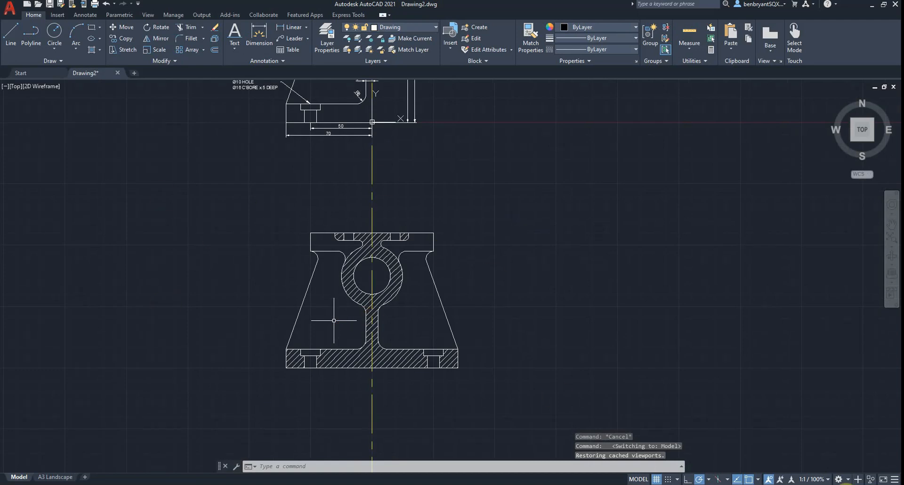
pyautogui.click(66, 477)
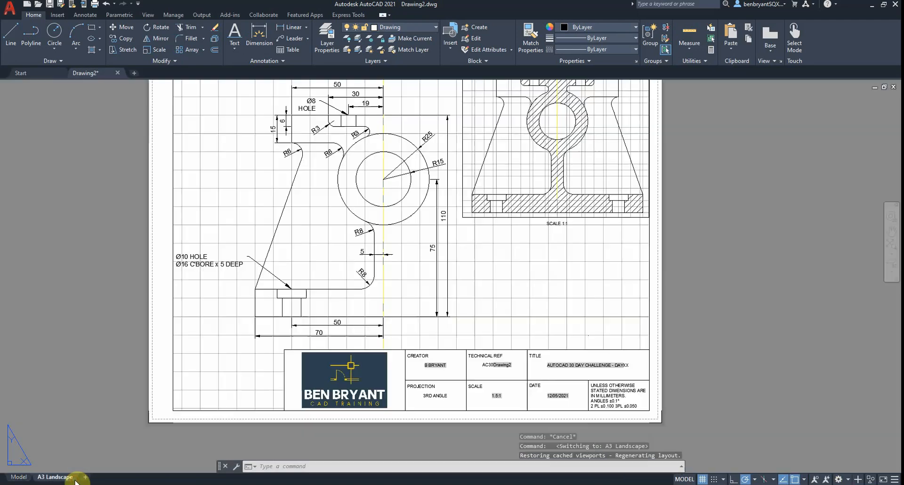
# Delete the section viewport from the A3 sheet
pyautogui.moveTo(581, 258); pyautogui.dragTo(535, 311, button='middle')
pyautogui.click(582, 218)
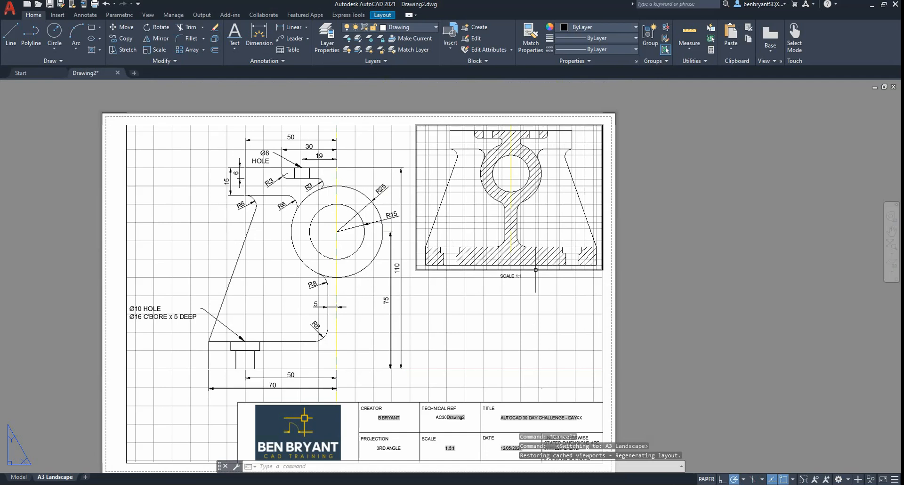
pyautogui.press('Delete')
# Move the "SCALE 1:1" label straight down about 82 mm, to just above the title block
pyautogui.click(511, 277)
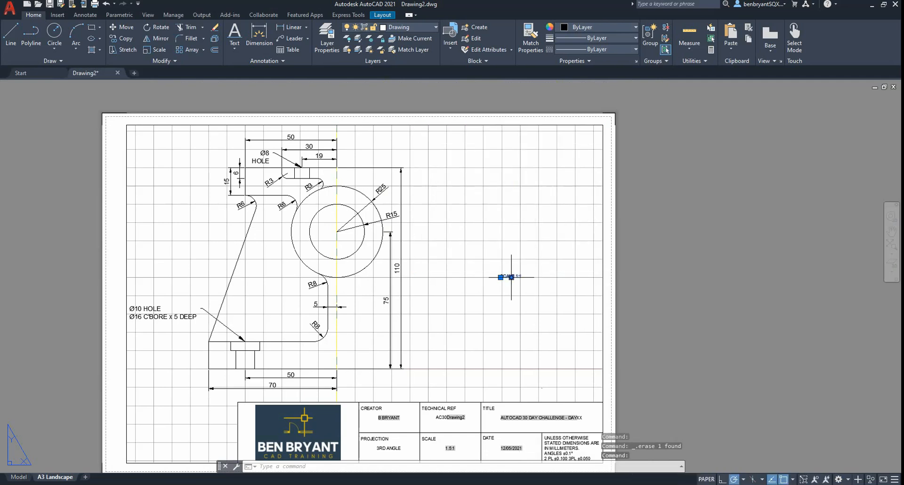
pyautogui.click(511, 276)
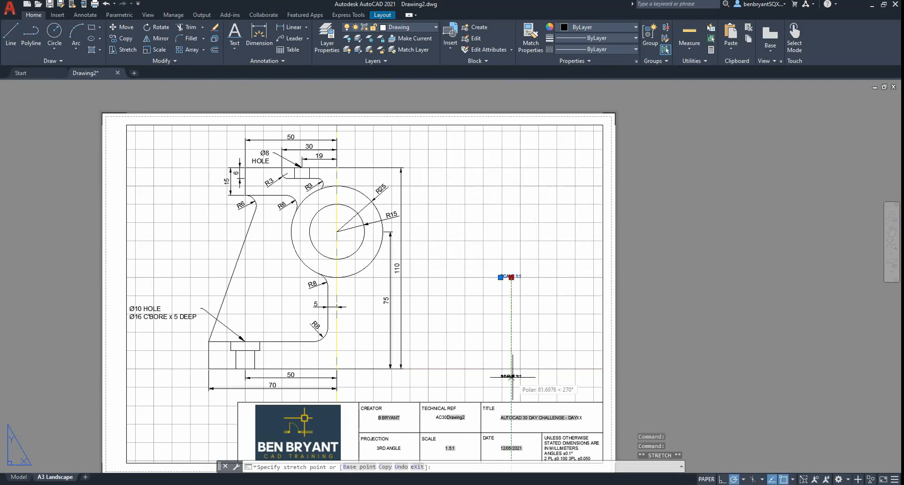
pyautogui.click(512, 376)
pyautogui.press('Escape')
# Create a rectangular viewport from the upper-right corner of the sheet border to a point right of the front view's 75 and 110 dimensions
pyautogui.click(383, 15)
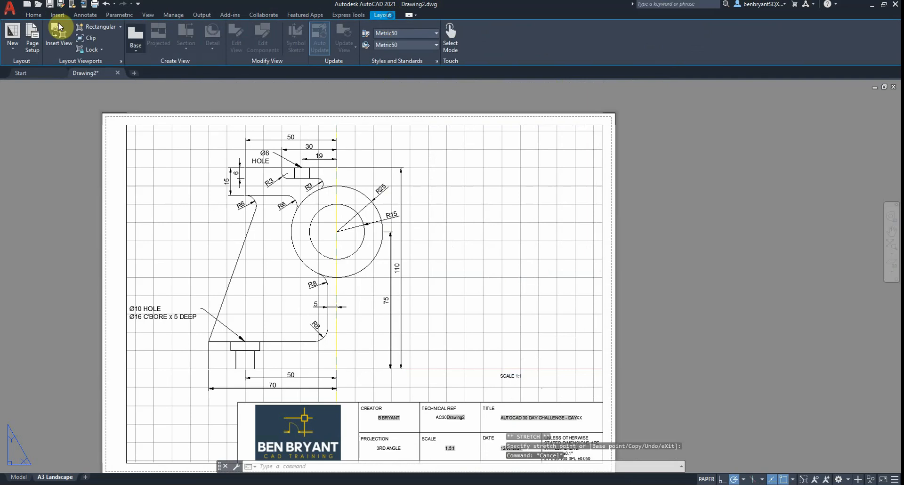
pyautogui.click(94, 27)
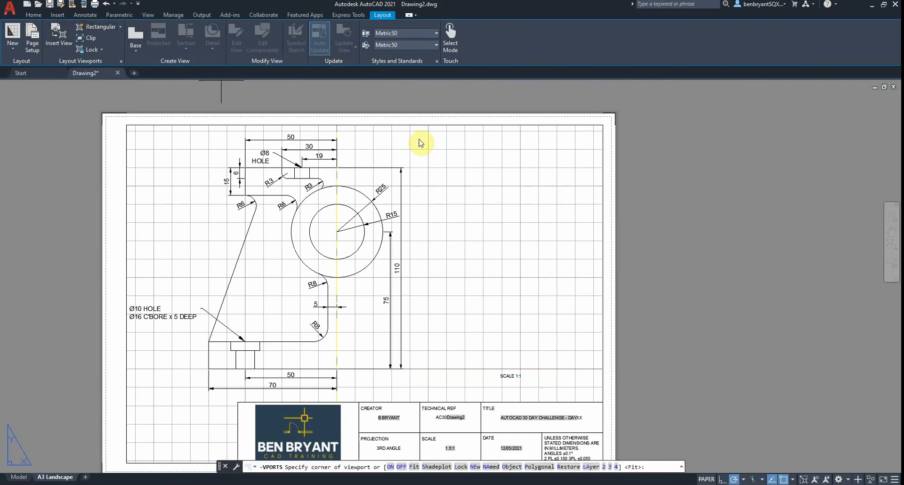
pyautogui.click(603, 125)
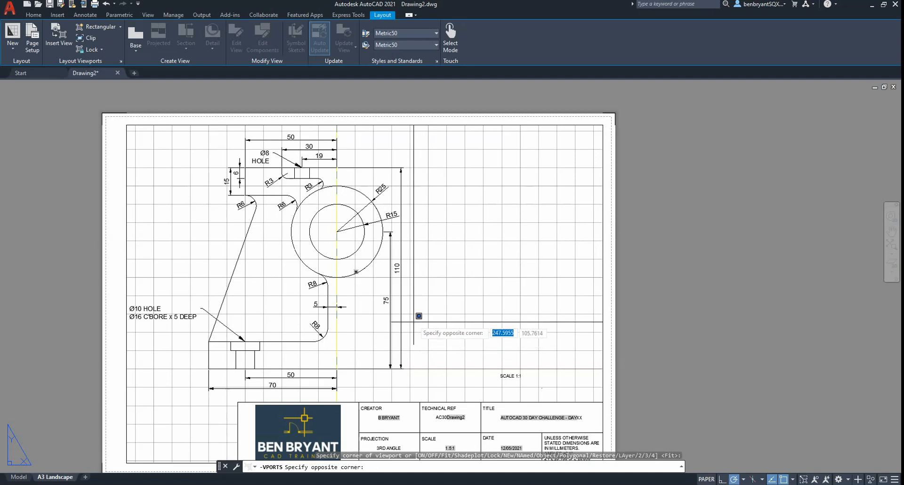
pyautogui.click(411, 313)
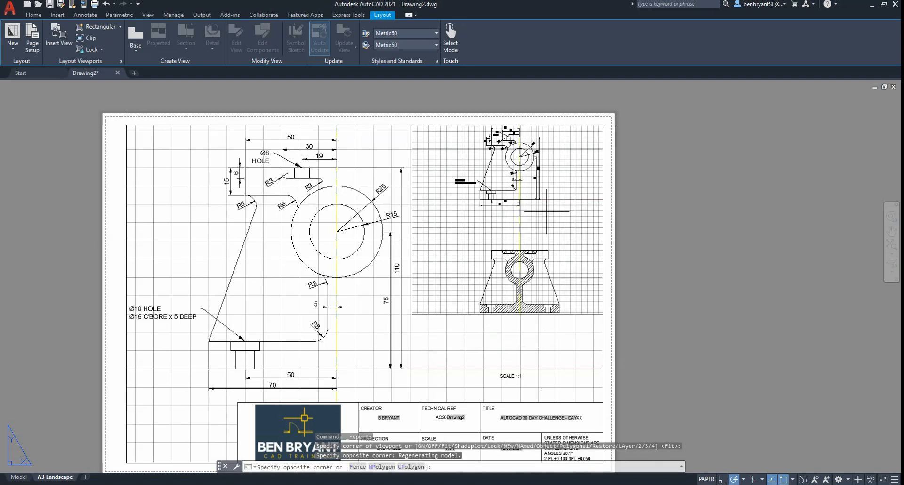
# Activate the new viewport, set its scale to 1:1 and pan the section view to its centre
pyautogui.doubleClick(544, 247)
pyautogui.scroll(4, 545, 214)
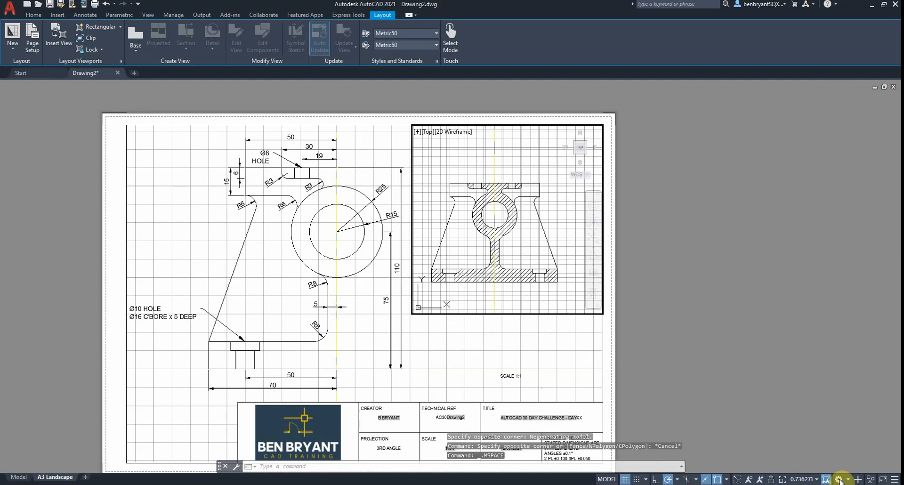
pyautogui.click(804, 479)
pyautogui.click(733, 241)
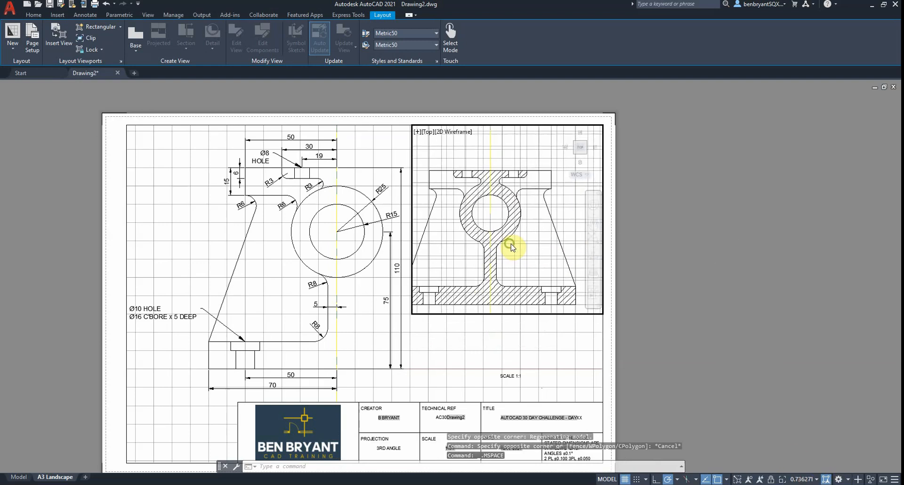
pyautogui.moveTo(508, 244); pyautogui.dragTo(527, 224, button='middle')
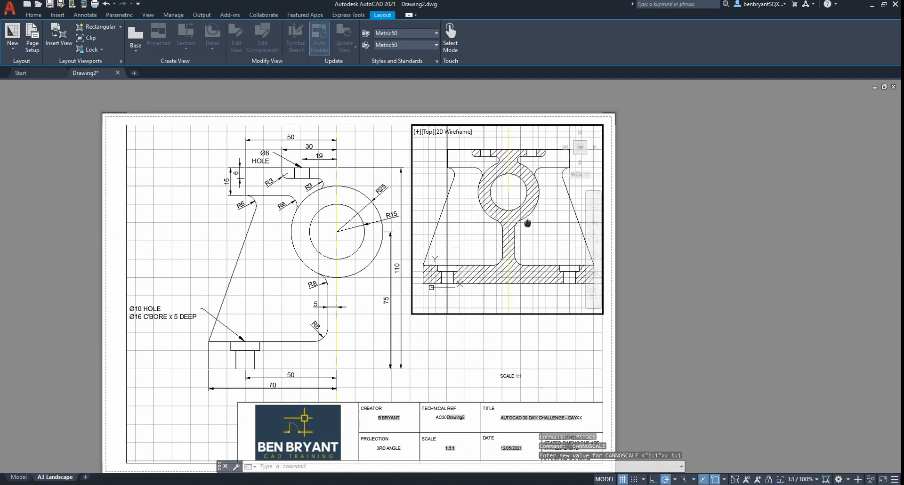
# Return to paper space and move the scale label just below the new viewport, in line with the section's centre line
pyautogui.click(574, 364)
pyautogui.click(511, 375)
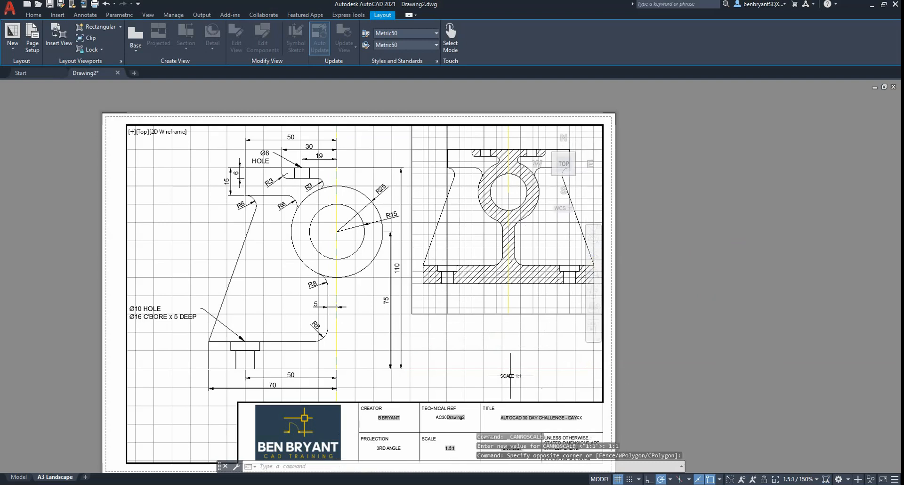
pyautogui.press('Escape')
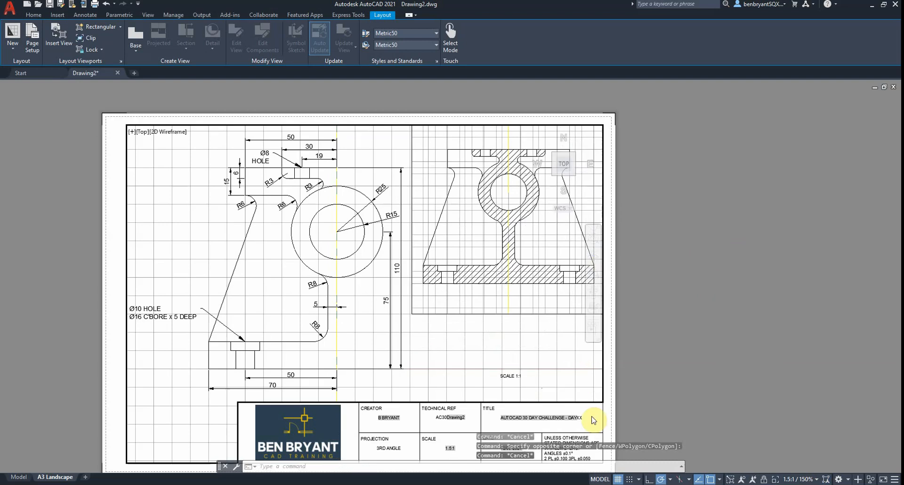
pyautogui.doubleClick(593, 420)
pyautogui.click(511, 375)
pyautogui.click(511, 376)
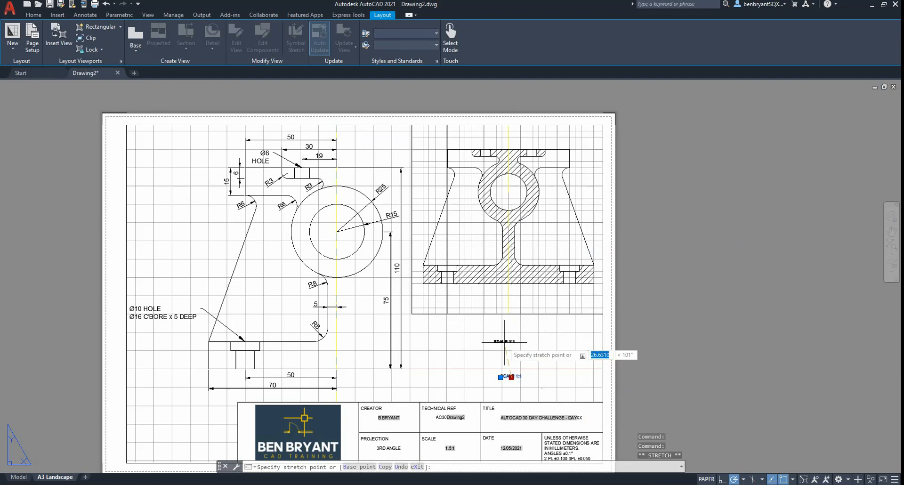
pyautogui.click(508, 322)
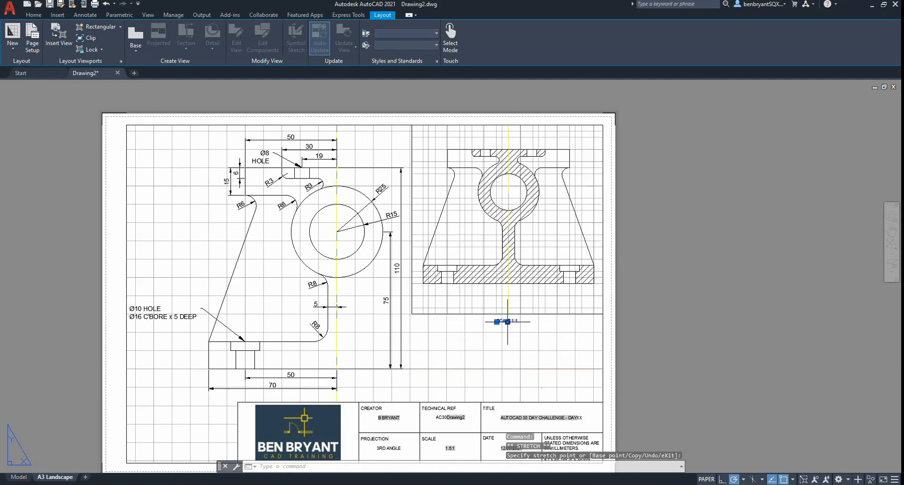
pyautogui.press('Escape')
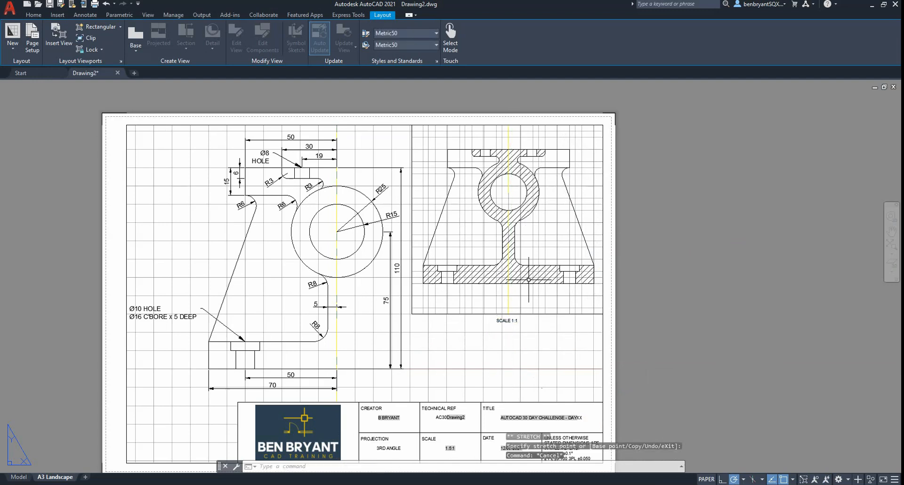
# Start plotting the A3 Landscape layout
pyautogui.click(95, 5)
pyautogui.click(294, 370)
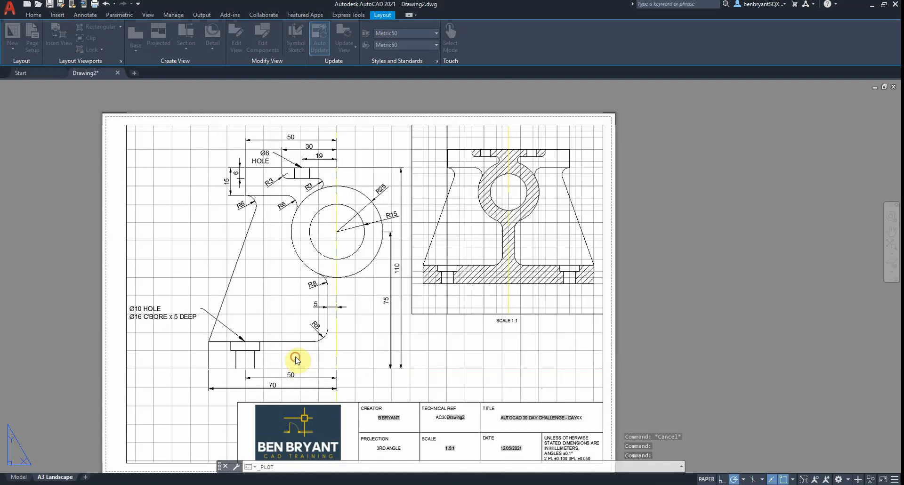